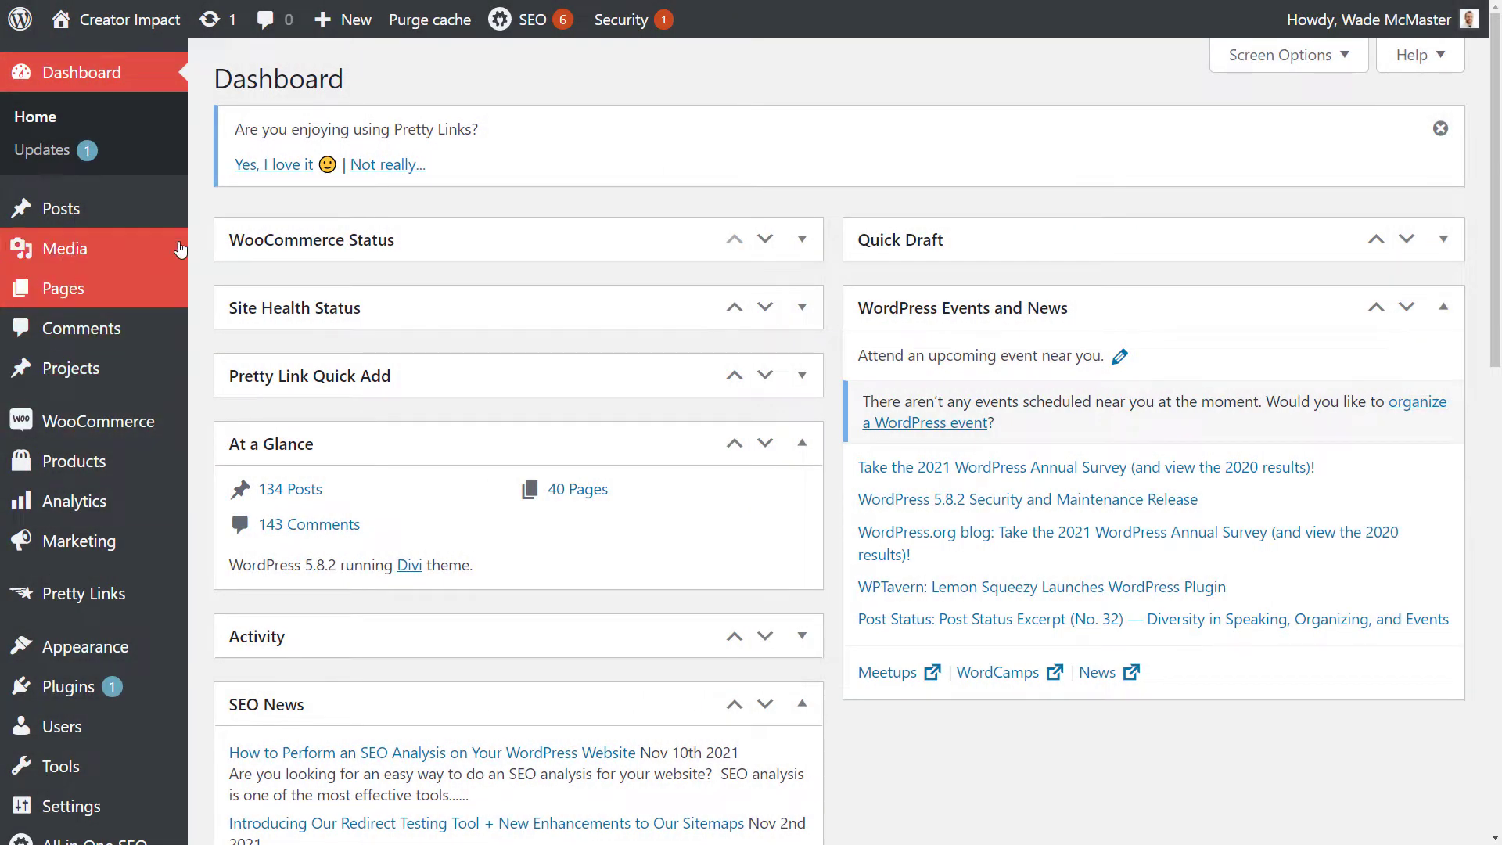
Step: Start a new page and choose the default editor instead of the Divi Builder
mouse_move(342, 20)
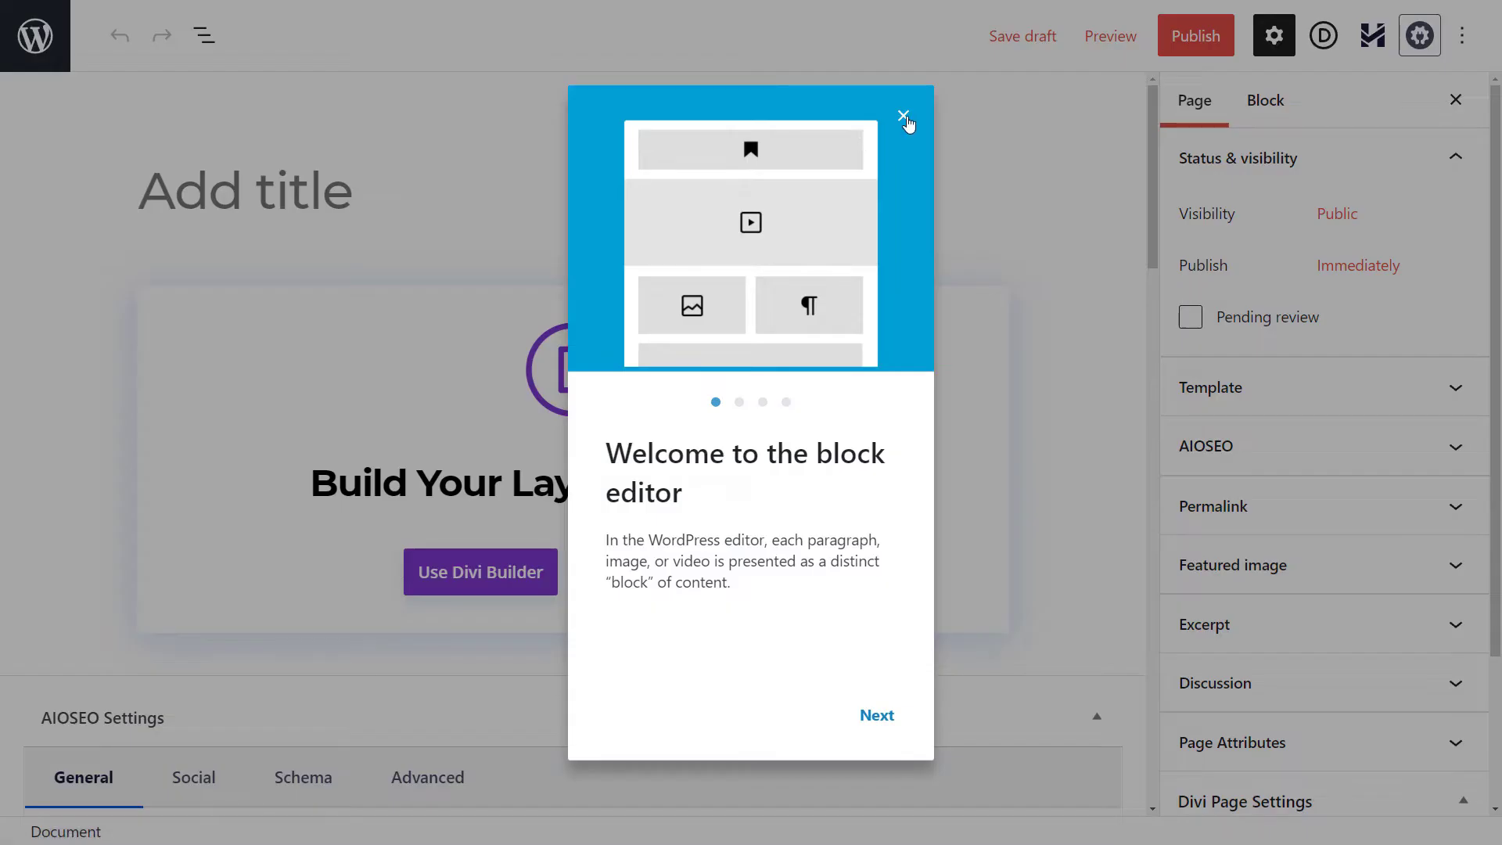
click(906, 125)
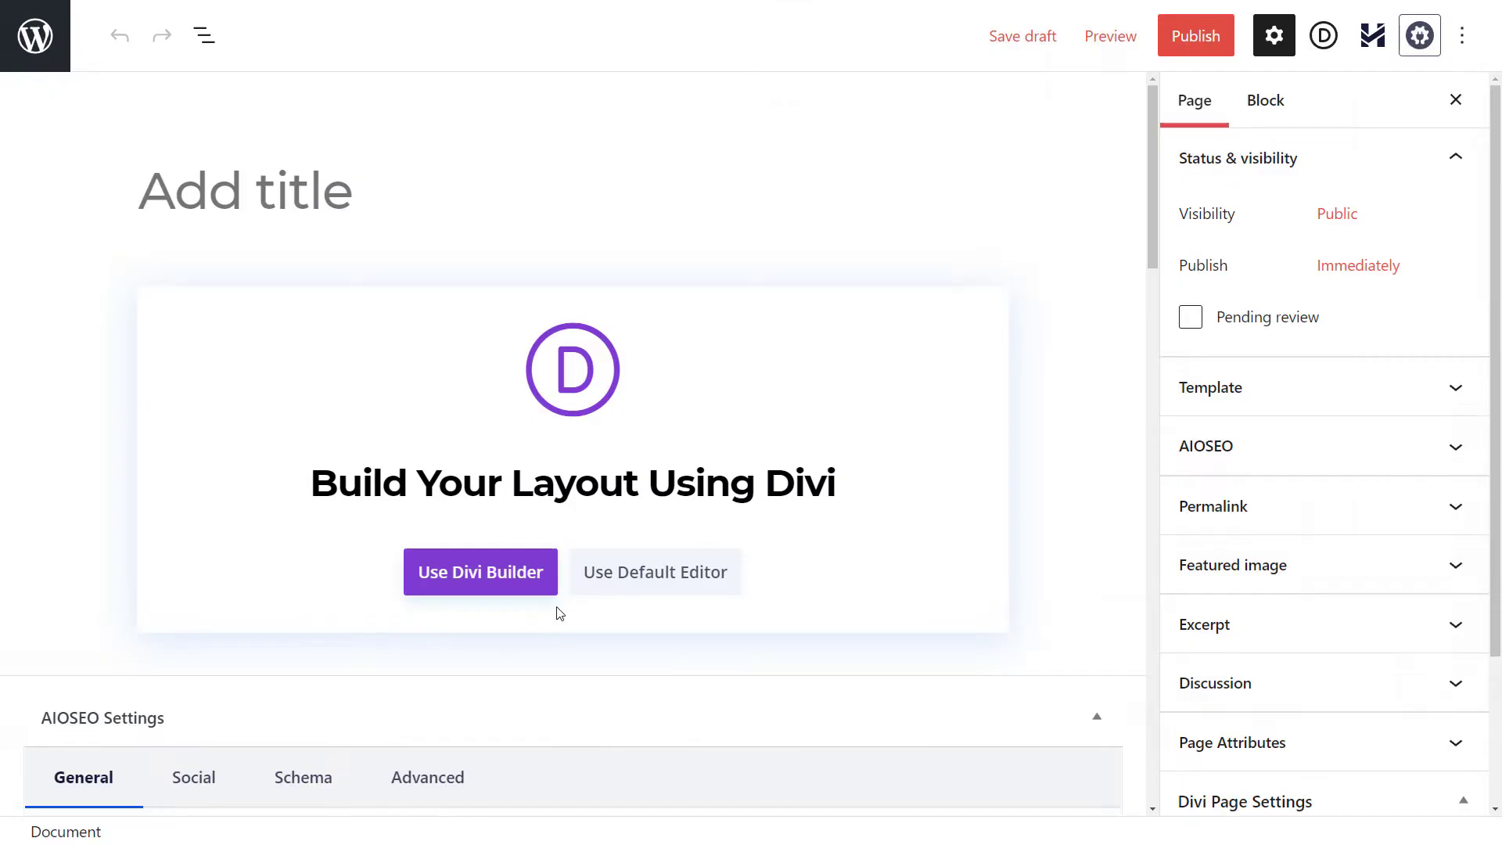
click(648, 580)
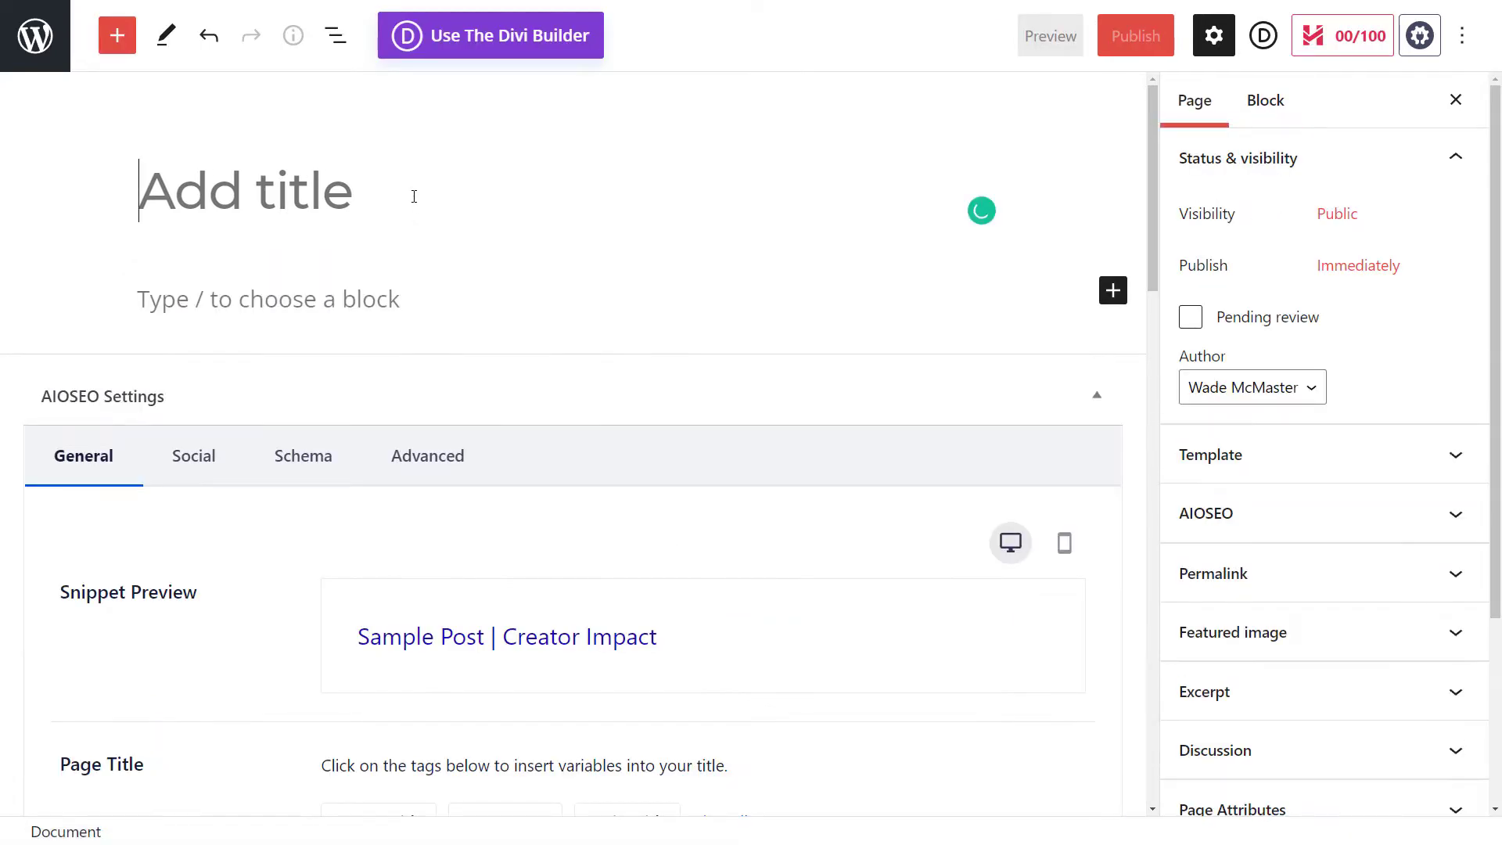
Step: Title the page "Your Free Download"
text(Free)
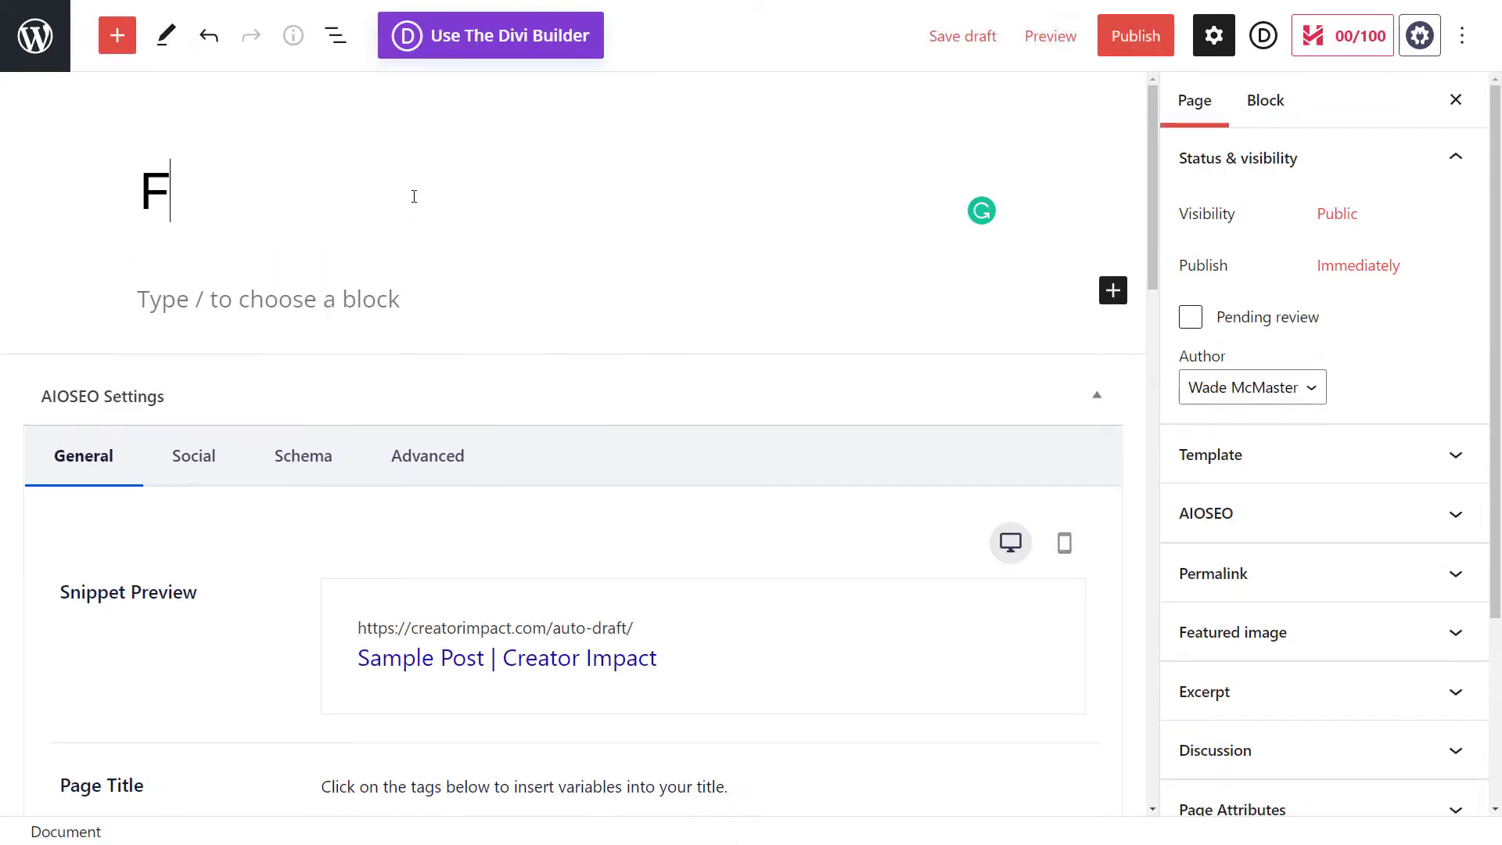
key(BackSpace)
key(BackSpace)
key(BackSpace)
key(BackSpace)
text(Yo)
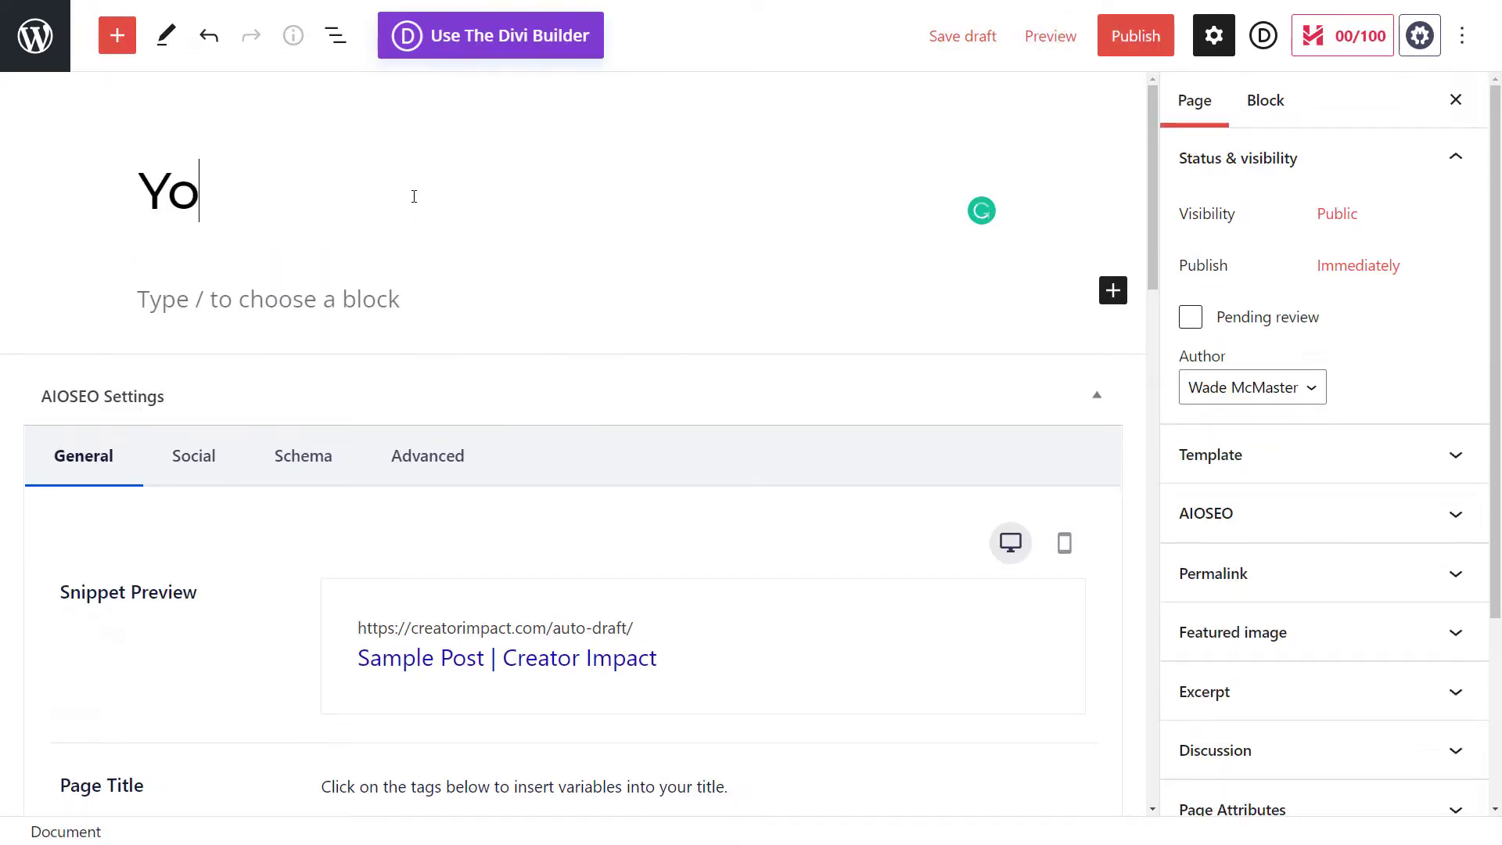
text(ur Free Download)
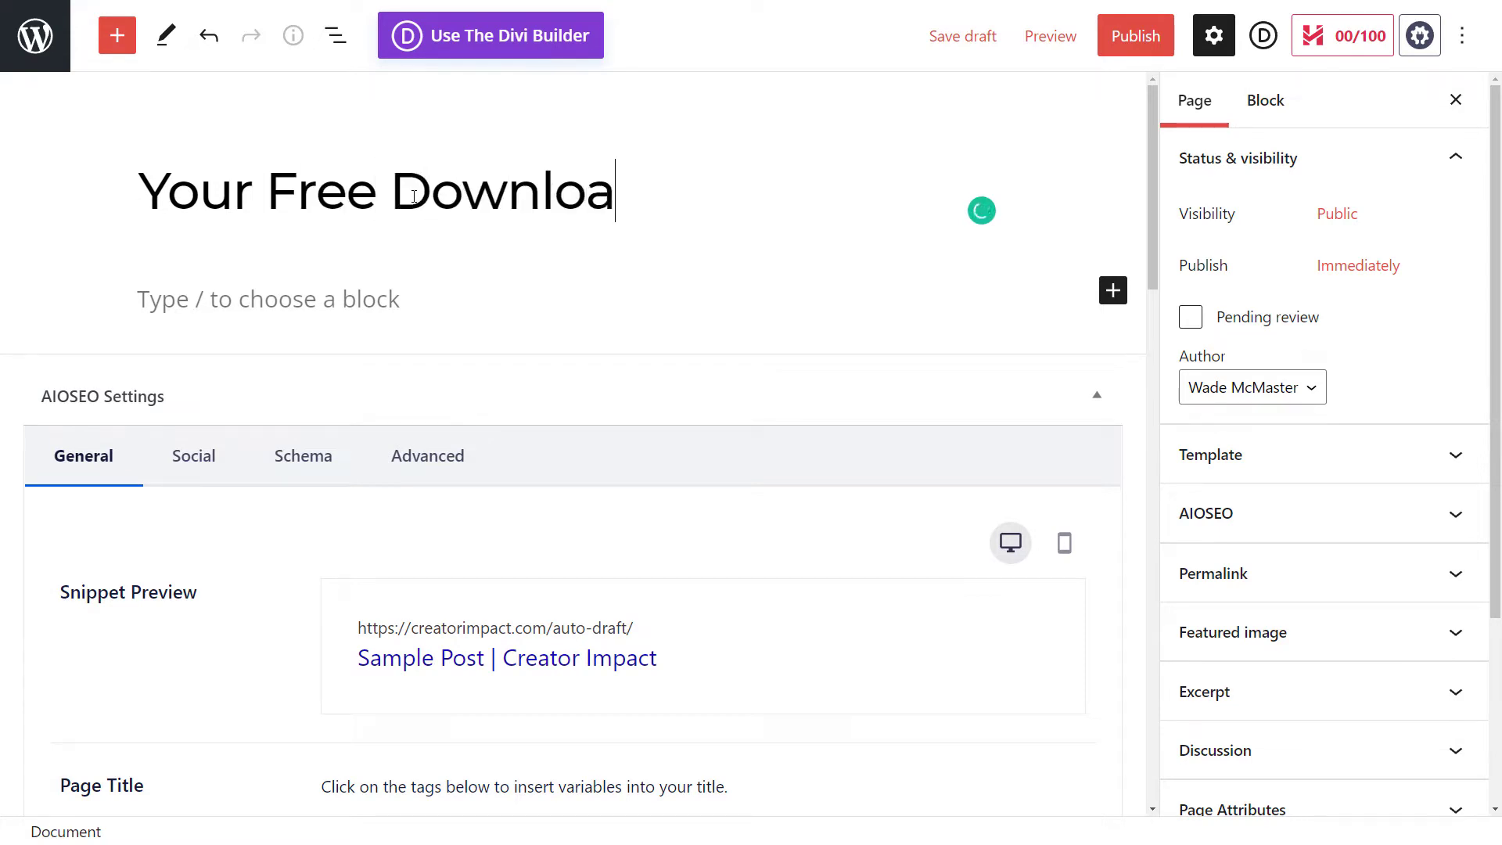
Step: Add a paragraph "Thank you for signing up for our free email newsletter, you can find your download link for you PDF below."
click(247, 308)
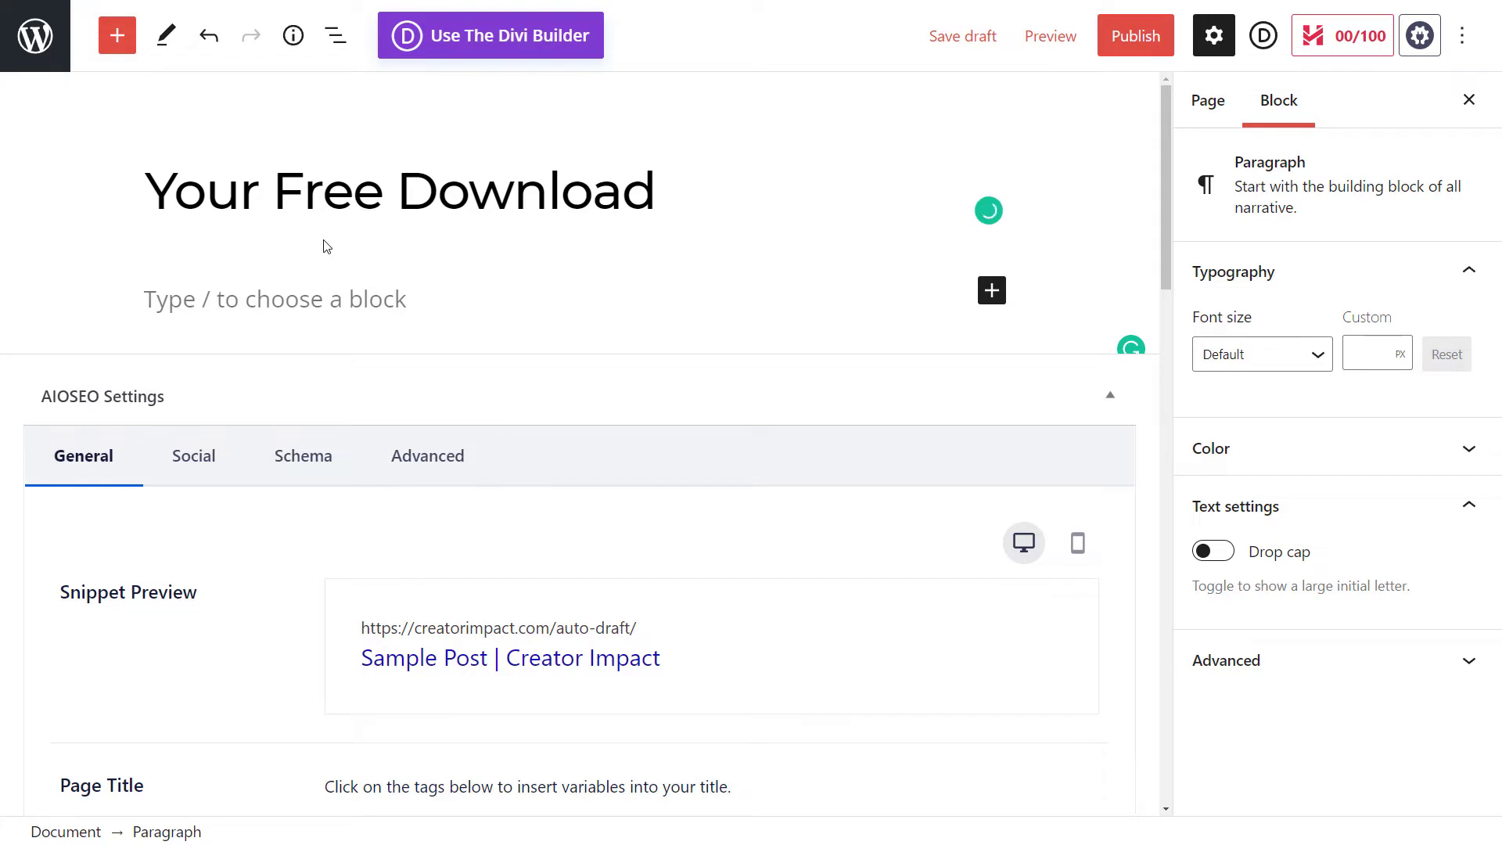
text(T)
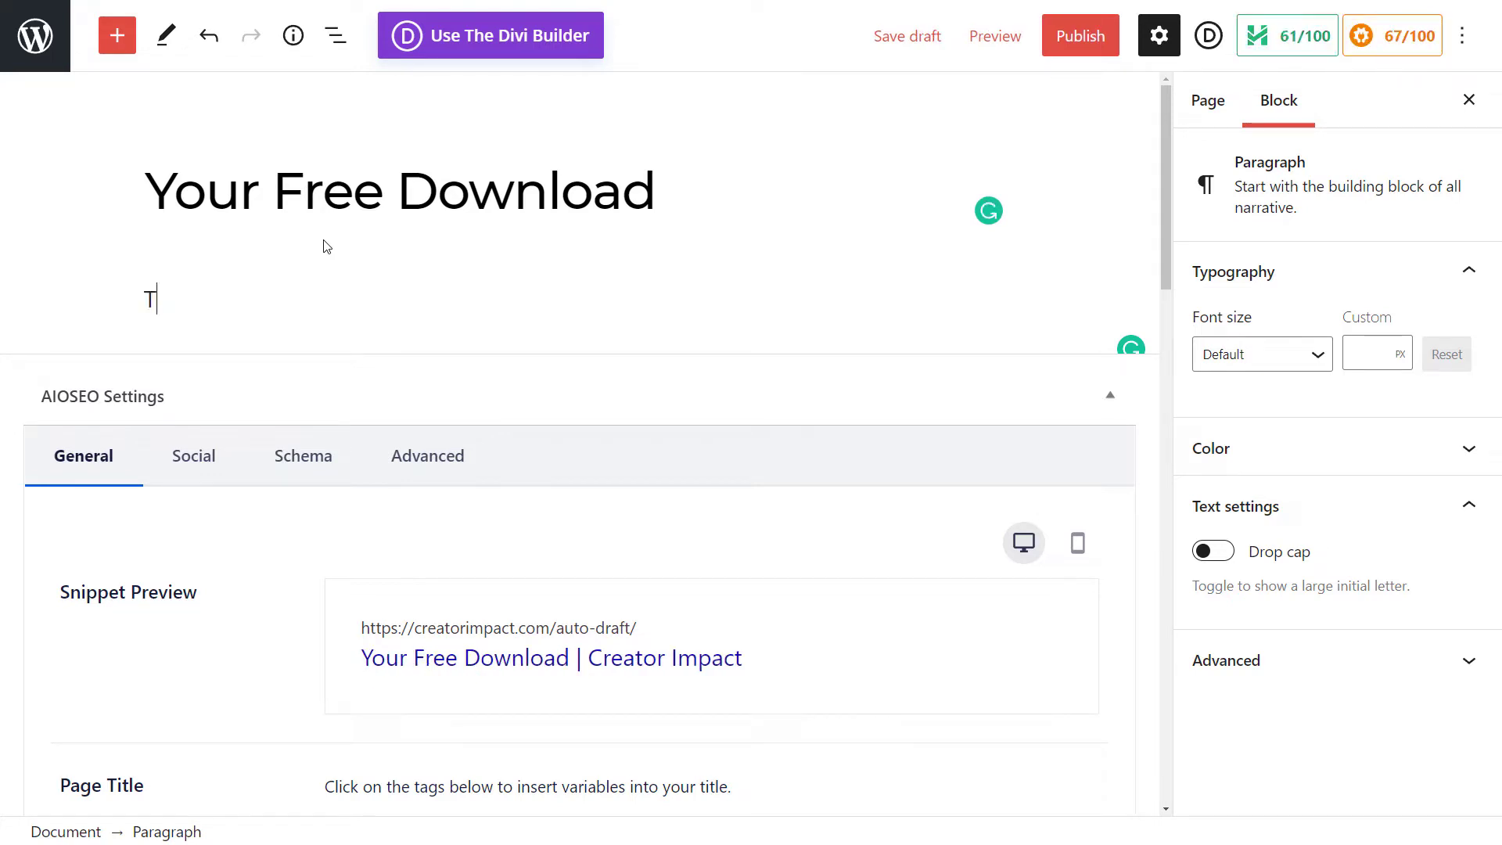
text(hank you for signing up for our free email newsletter, you can find your download link fo you PDF below.)
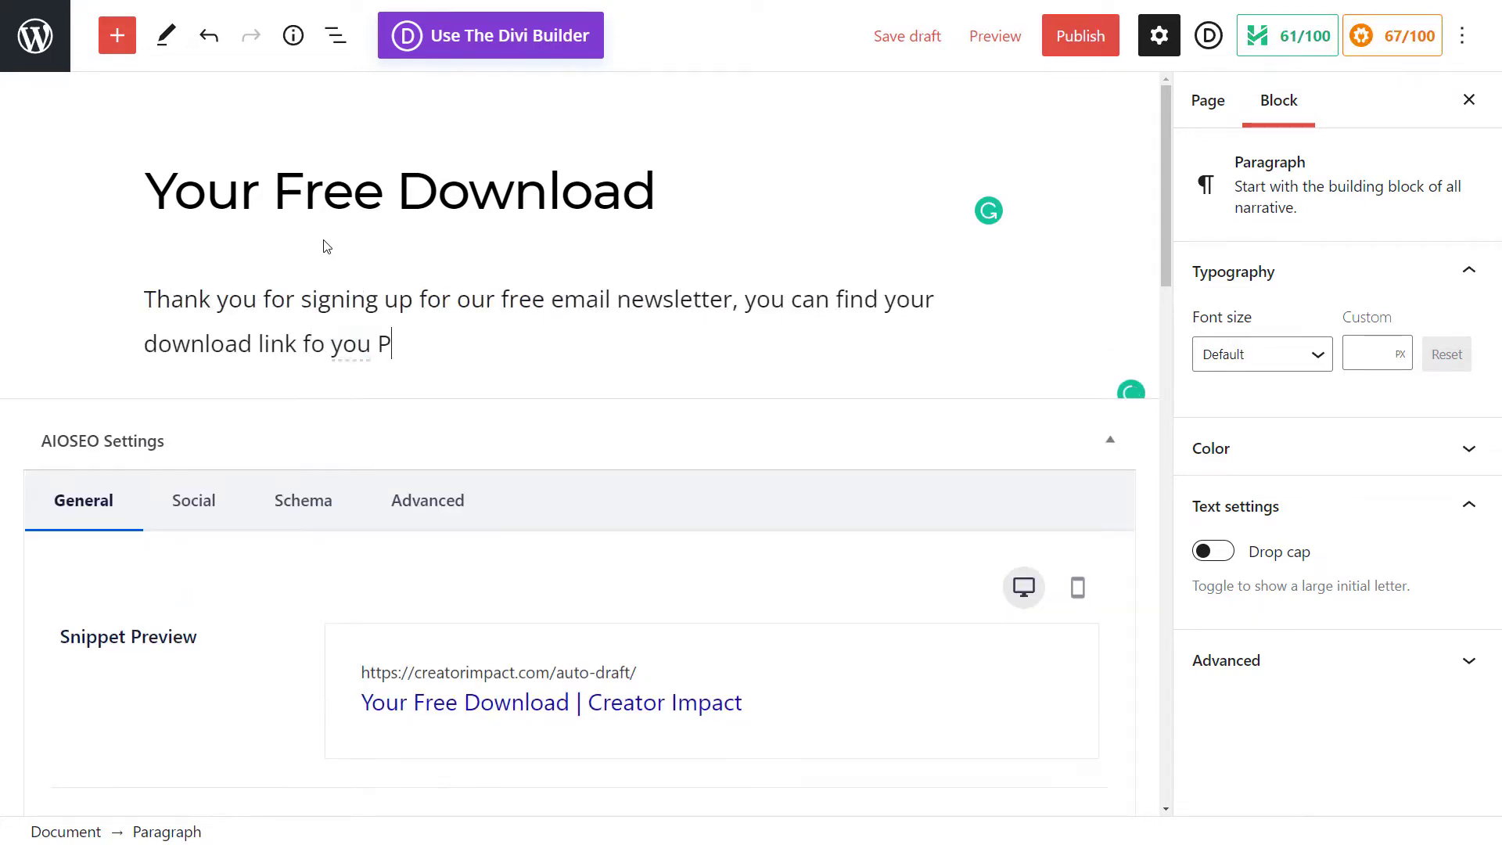
click(322, 344)
click(315, 412)
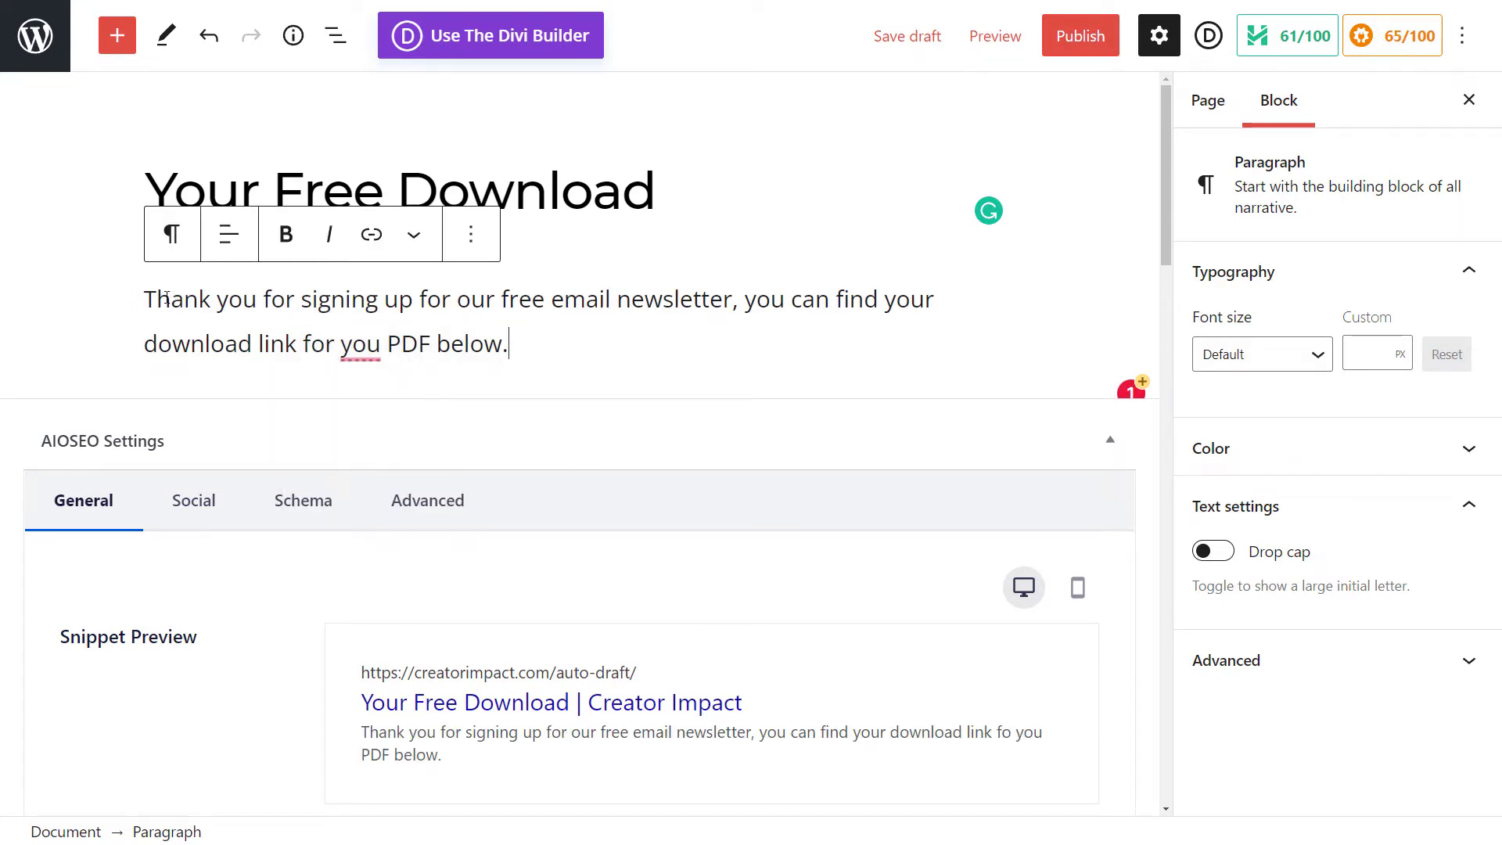
Step: Insert a "Thank you" line above the paragraph and convert it into a heading
text(Thank you)
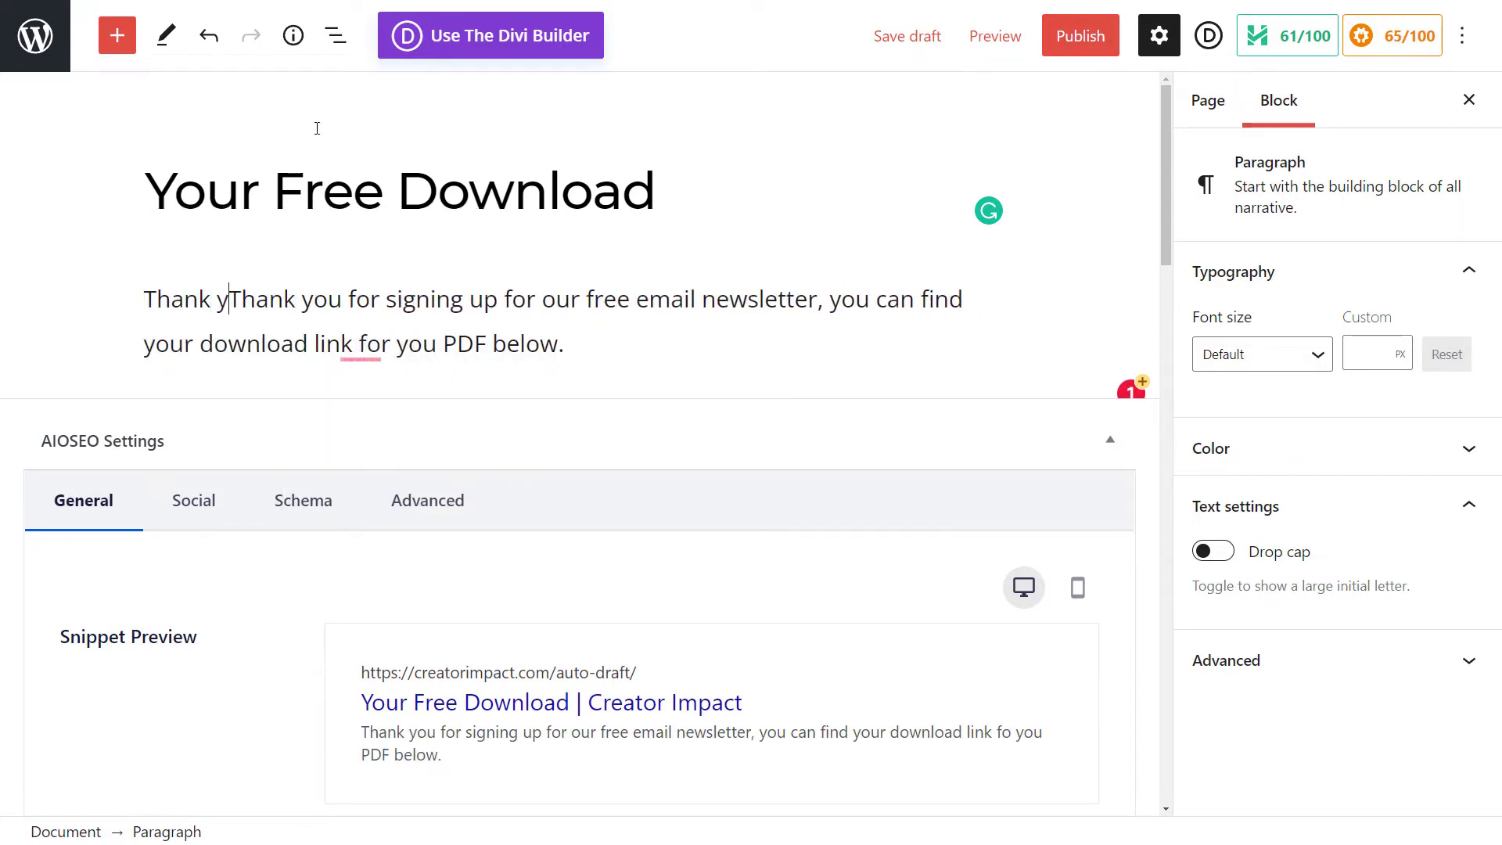
key(Return)
click(742, 244)
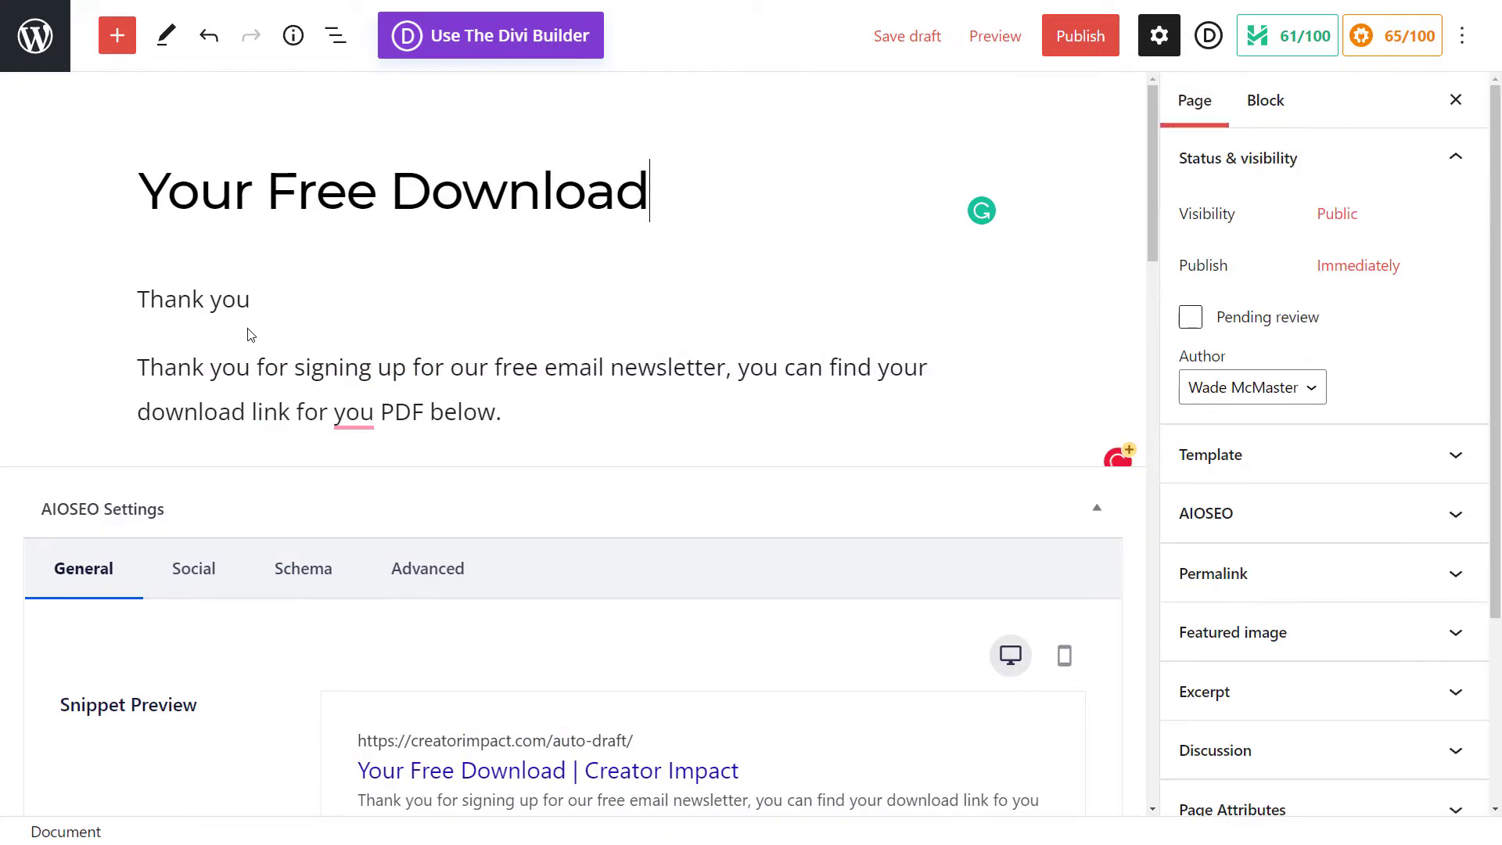
click(246, 356)
click(241, 296)
click(237, 251)
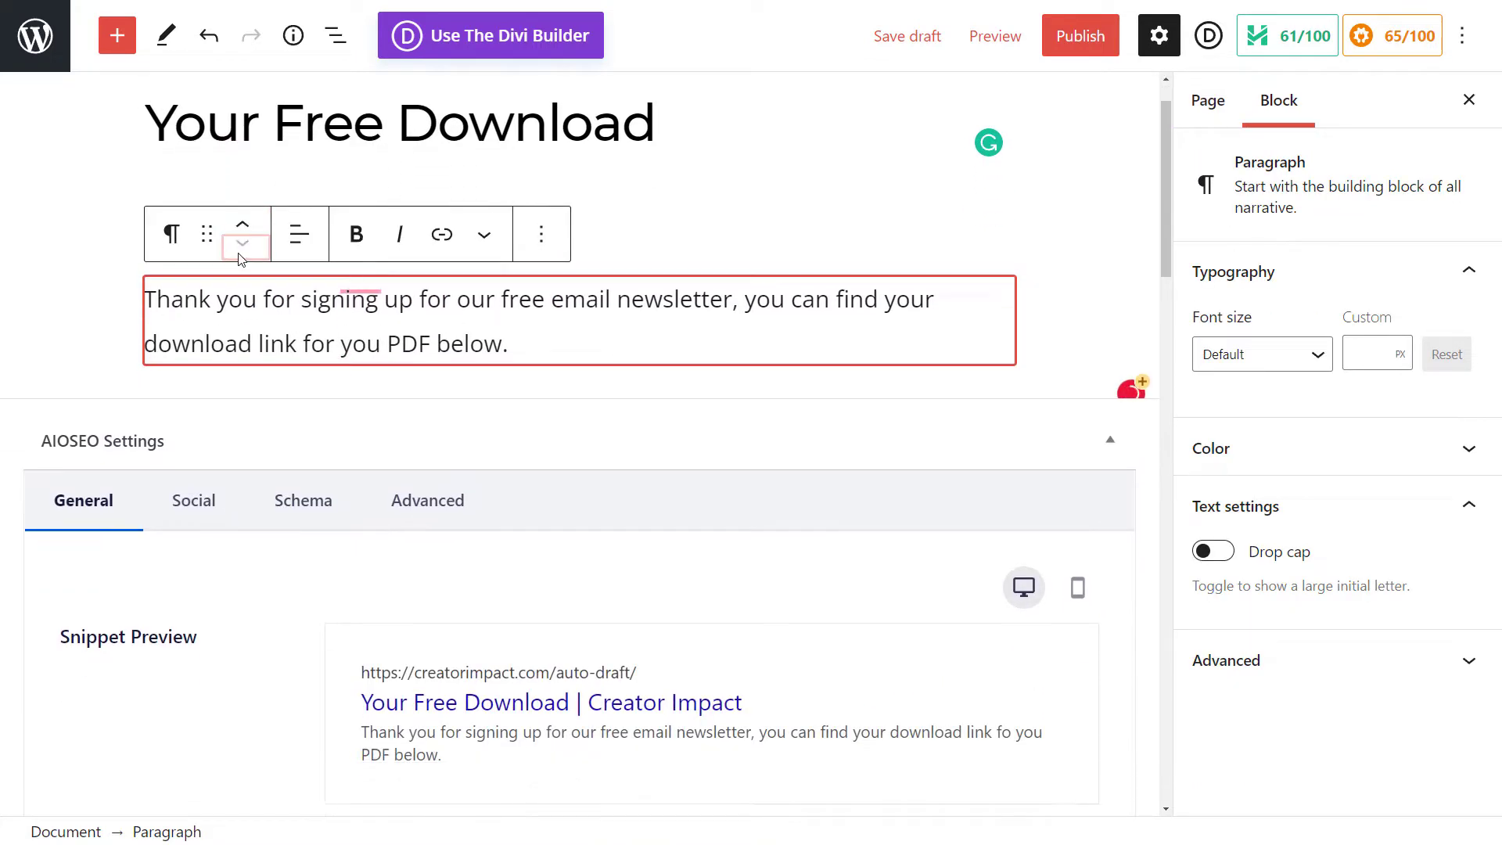
click(728, 242)
click(176, 170)
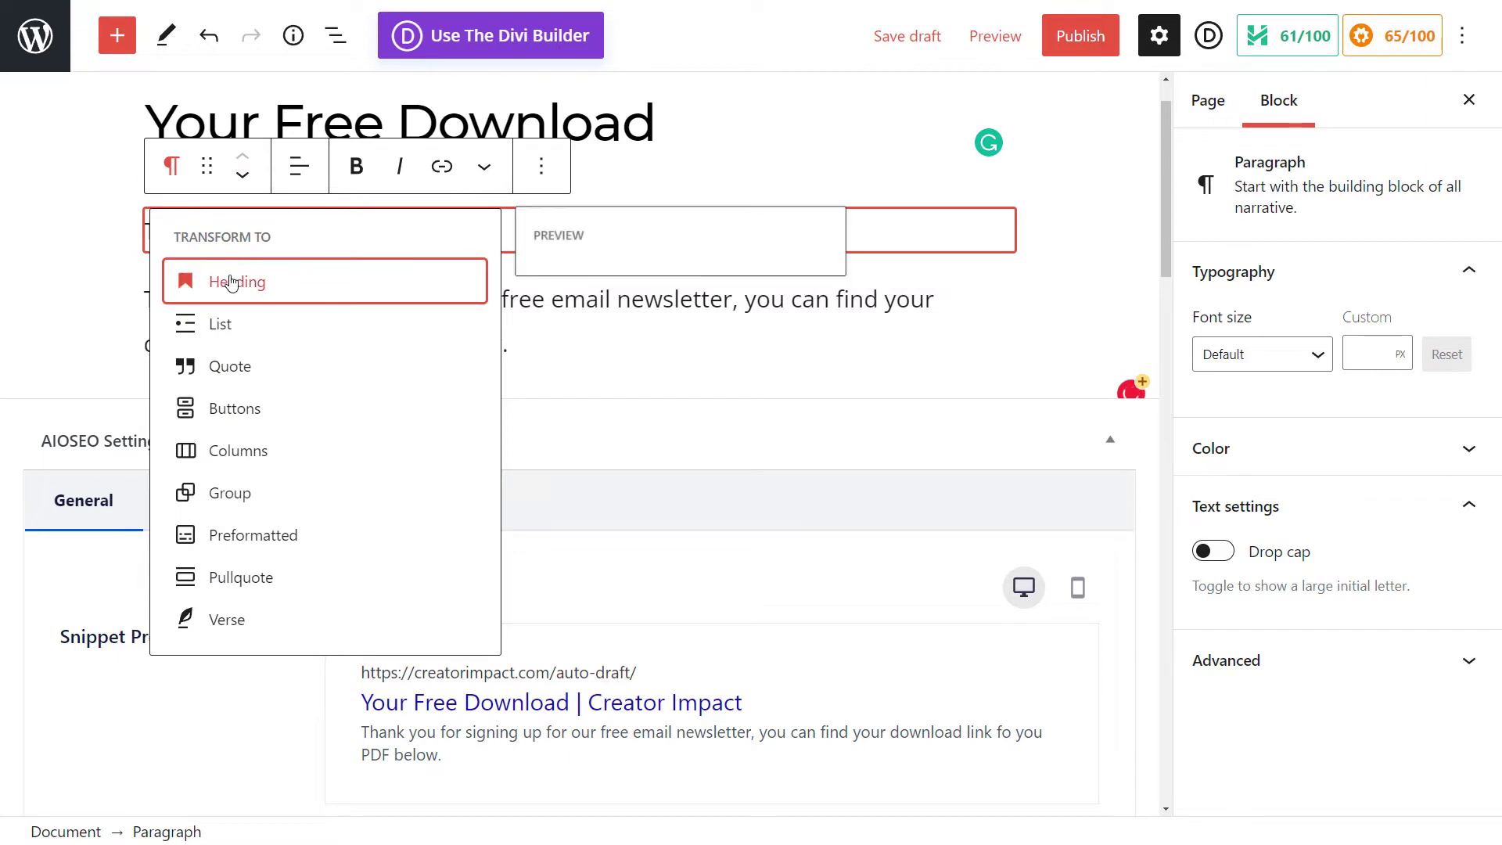
click(234, 281)
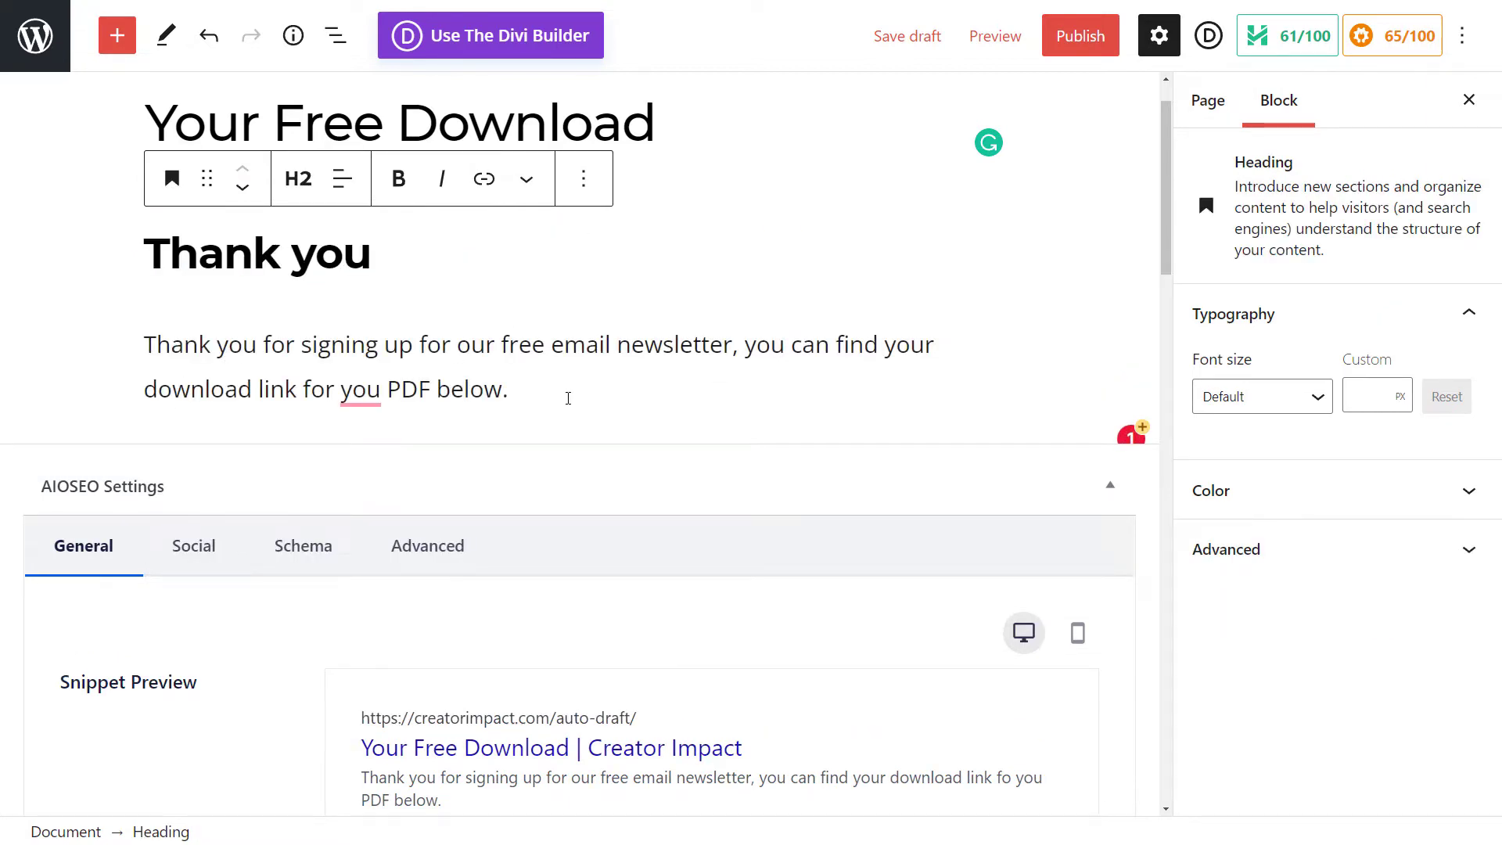
Step: Add a Buttons block below the paragraph with a button labelled "Download Here"
click(564, 396)
key(Return)
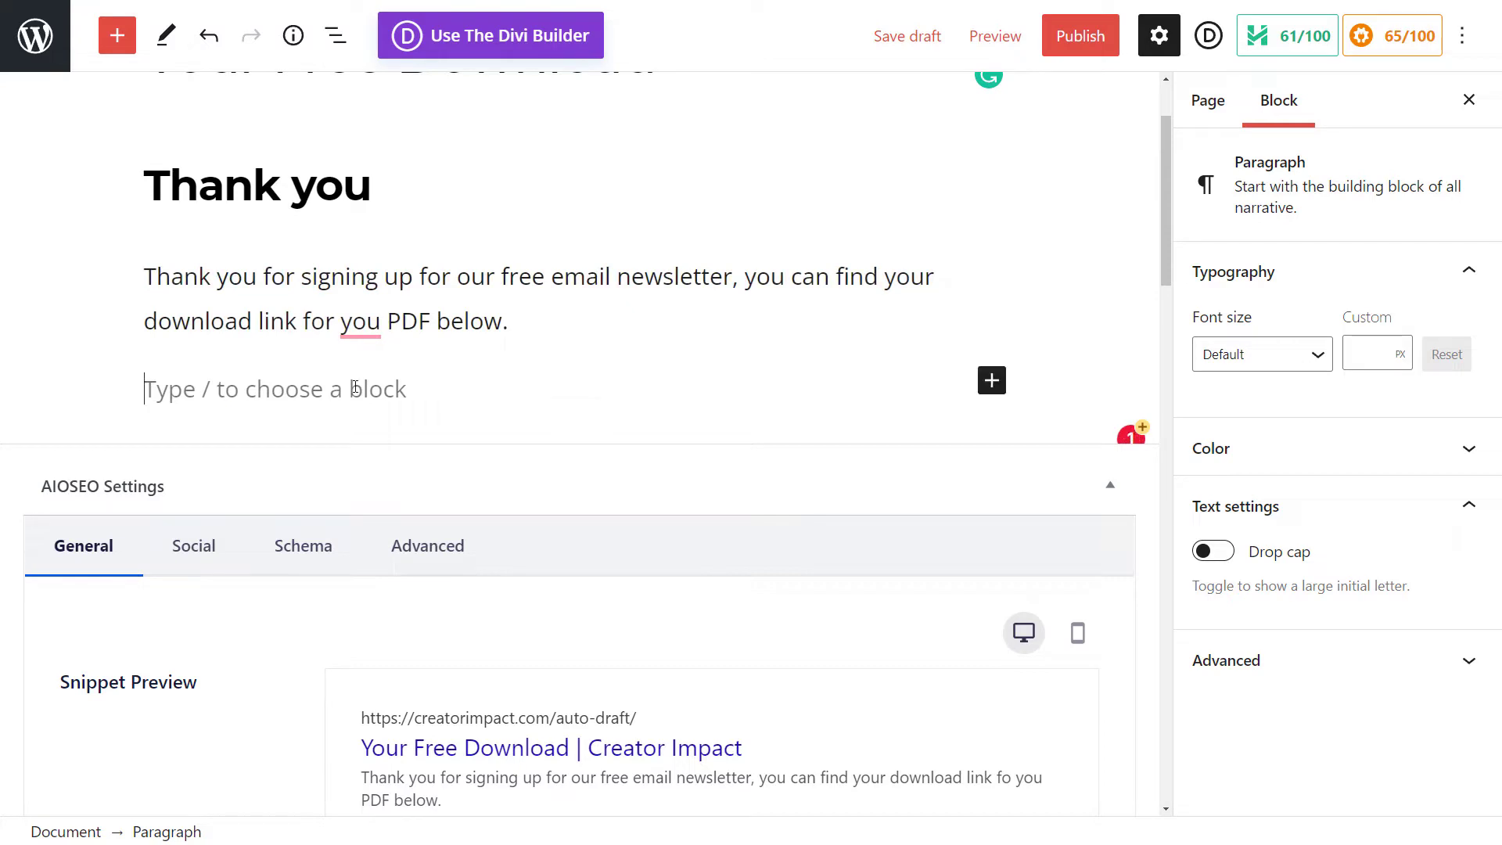
click(992, 381)
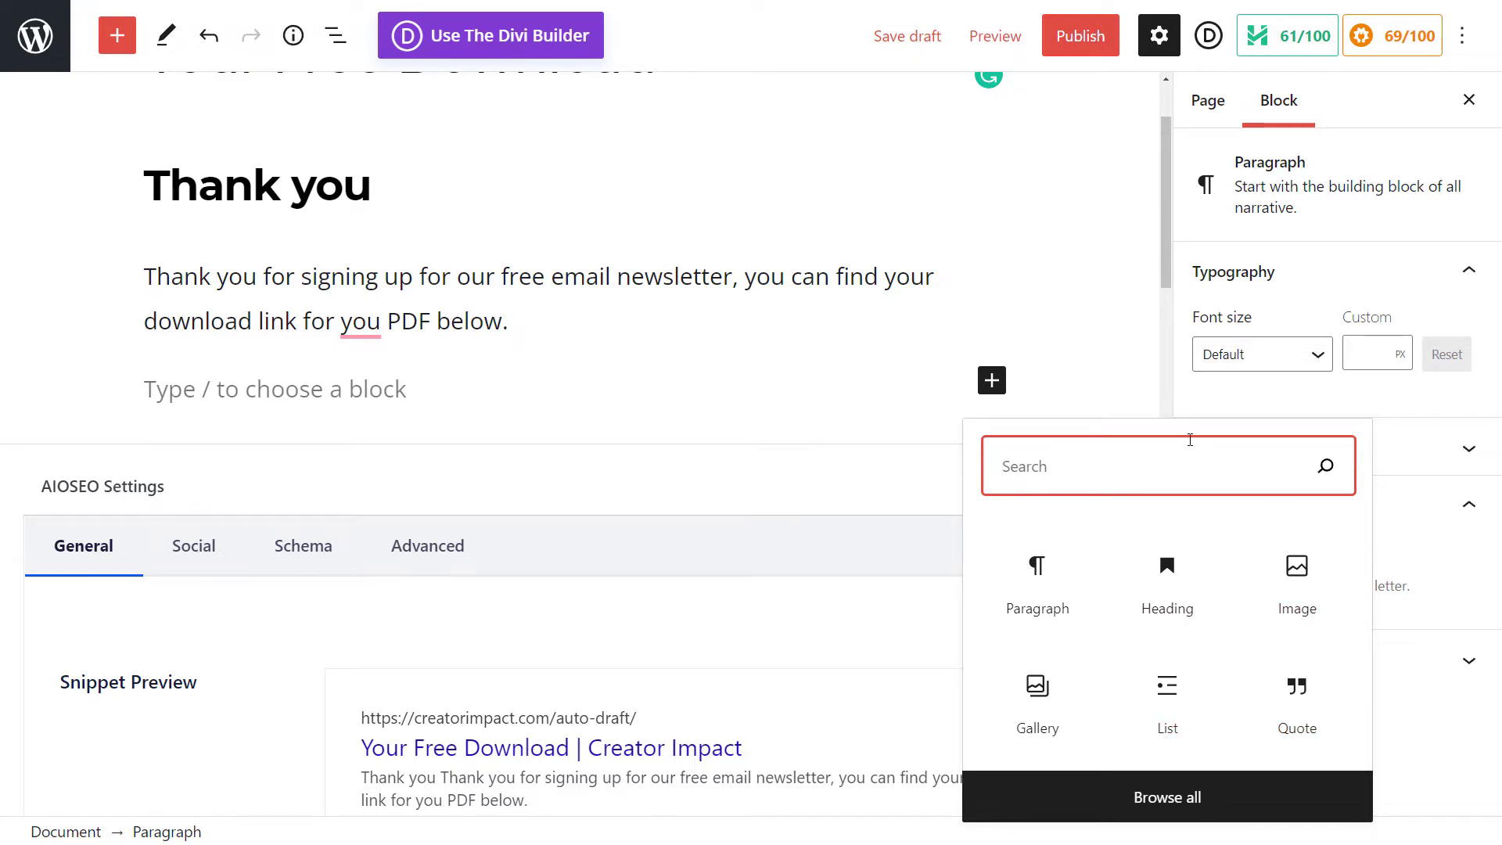
text(button)
click(1043, 604)
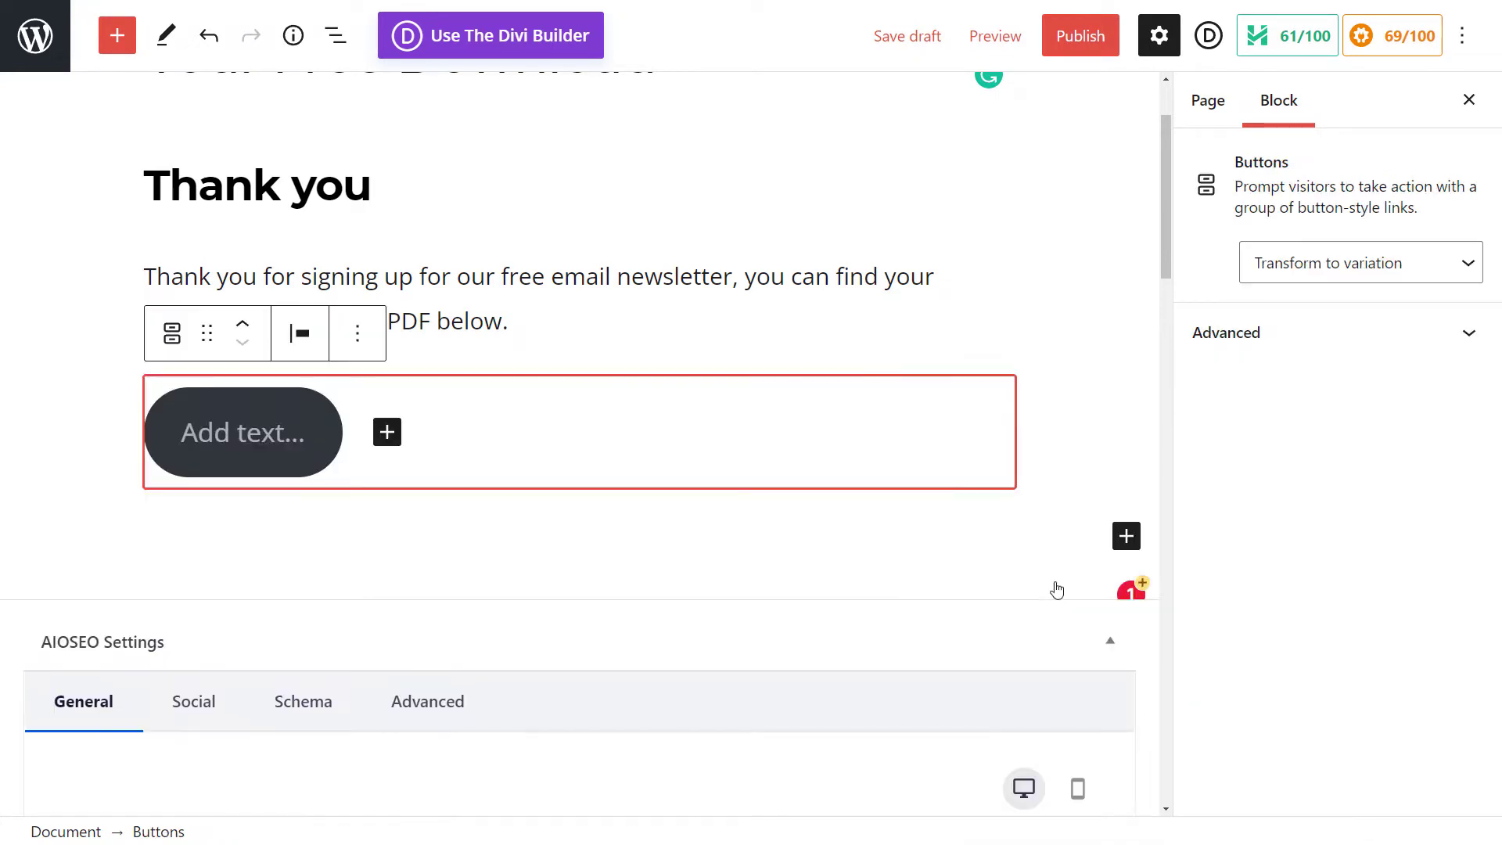
click(229, 436)
text(D)
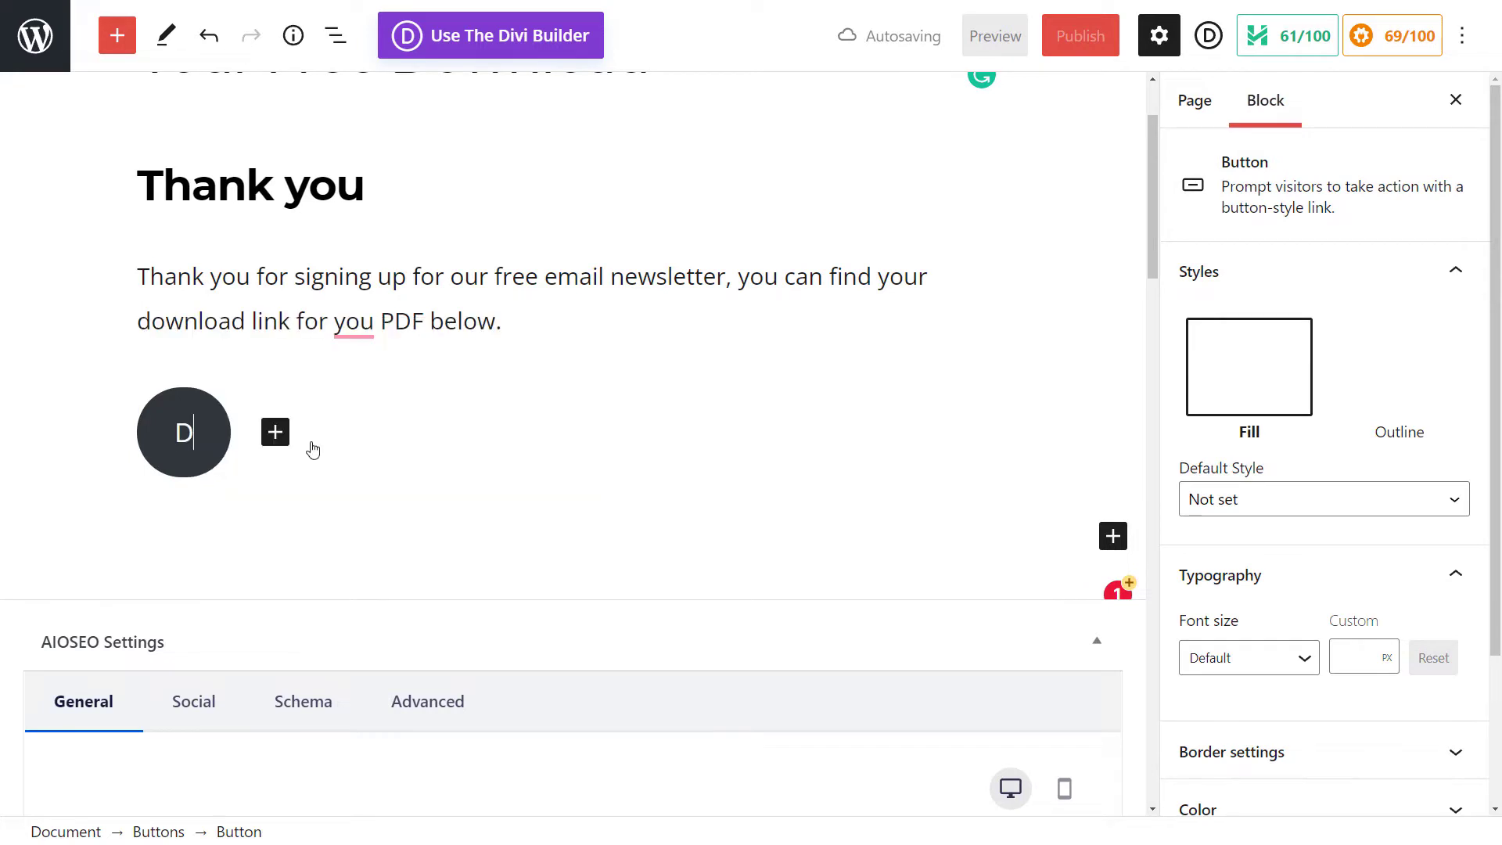
text(ownload Here)
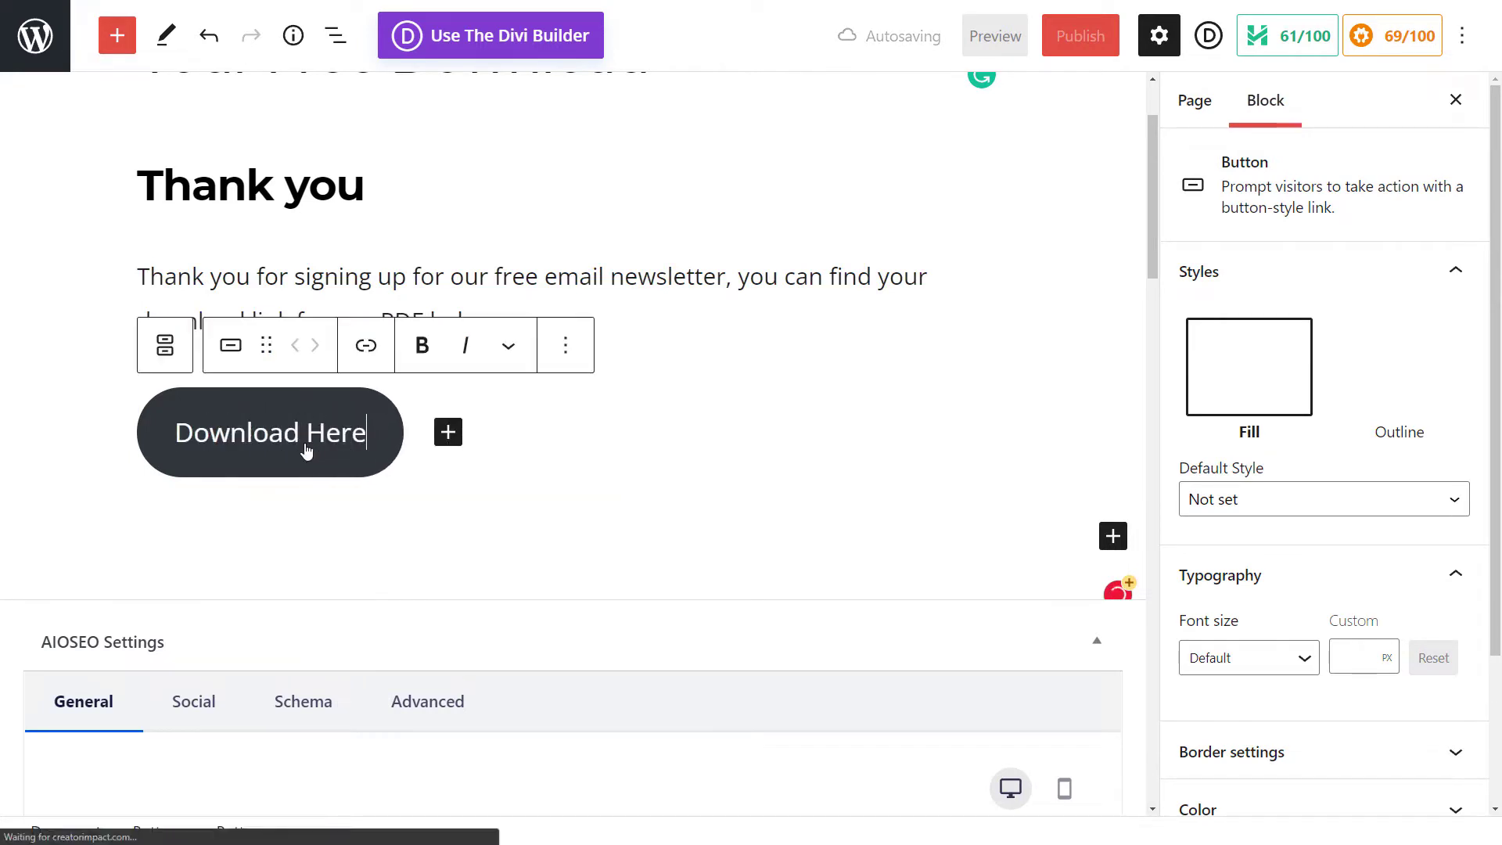
Step: Open the dashboard in a new tab and go to add new media
click(691, 451)
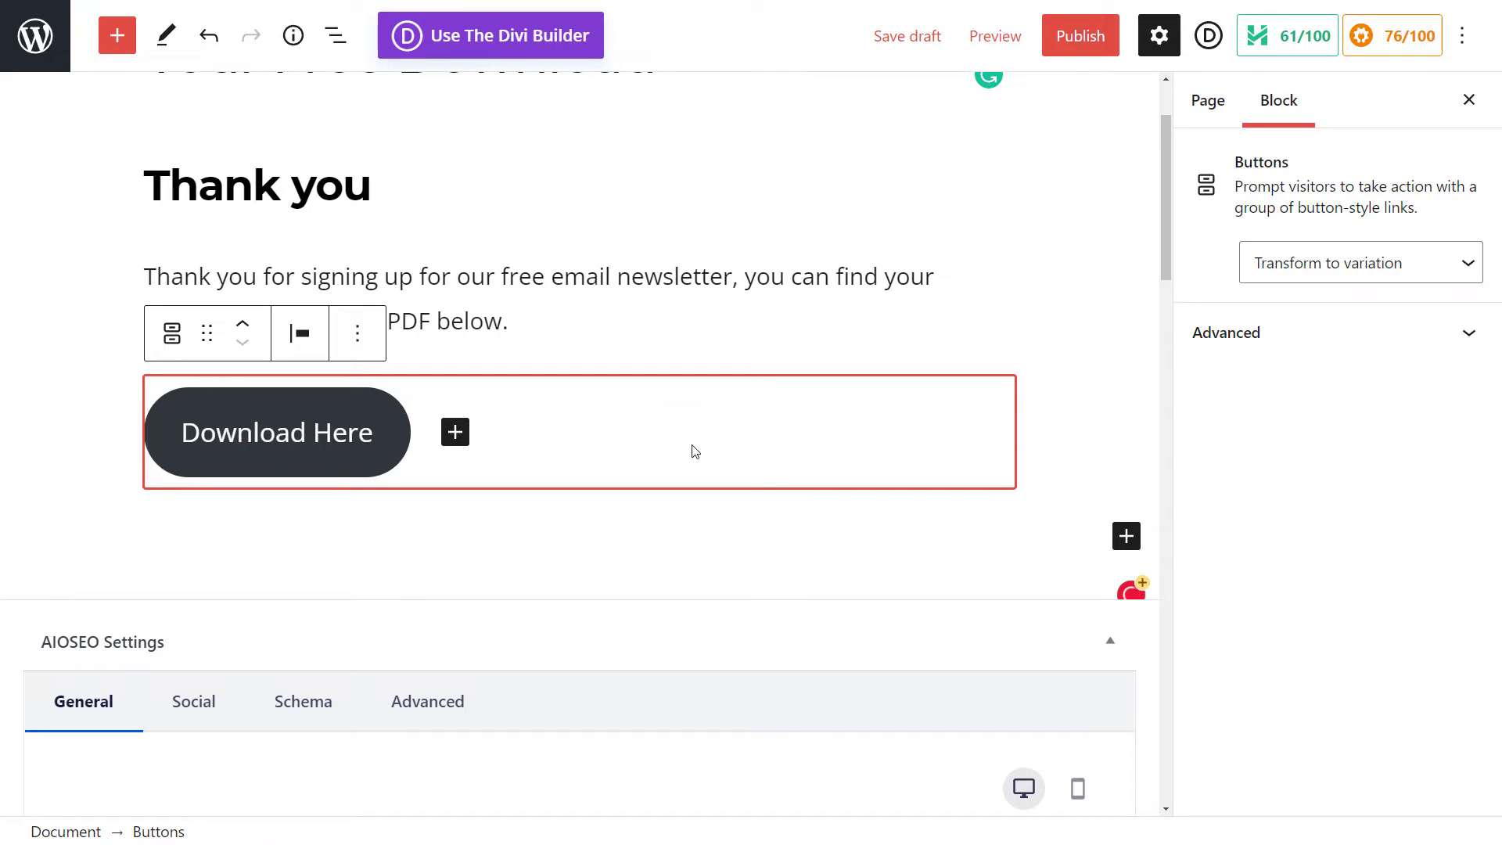
right_click(33, 34)
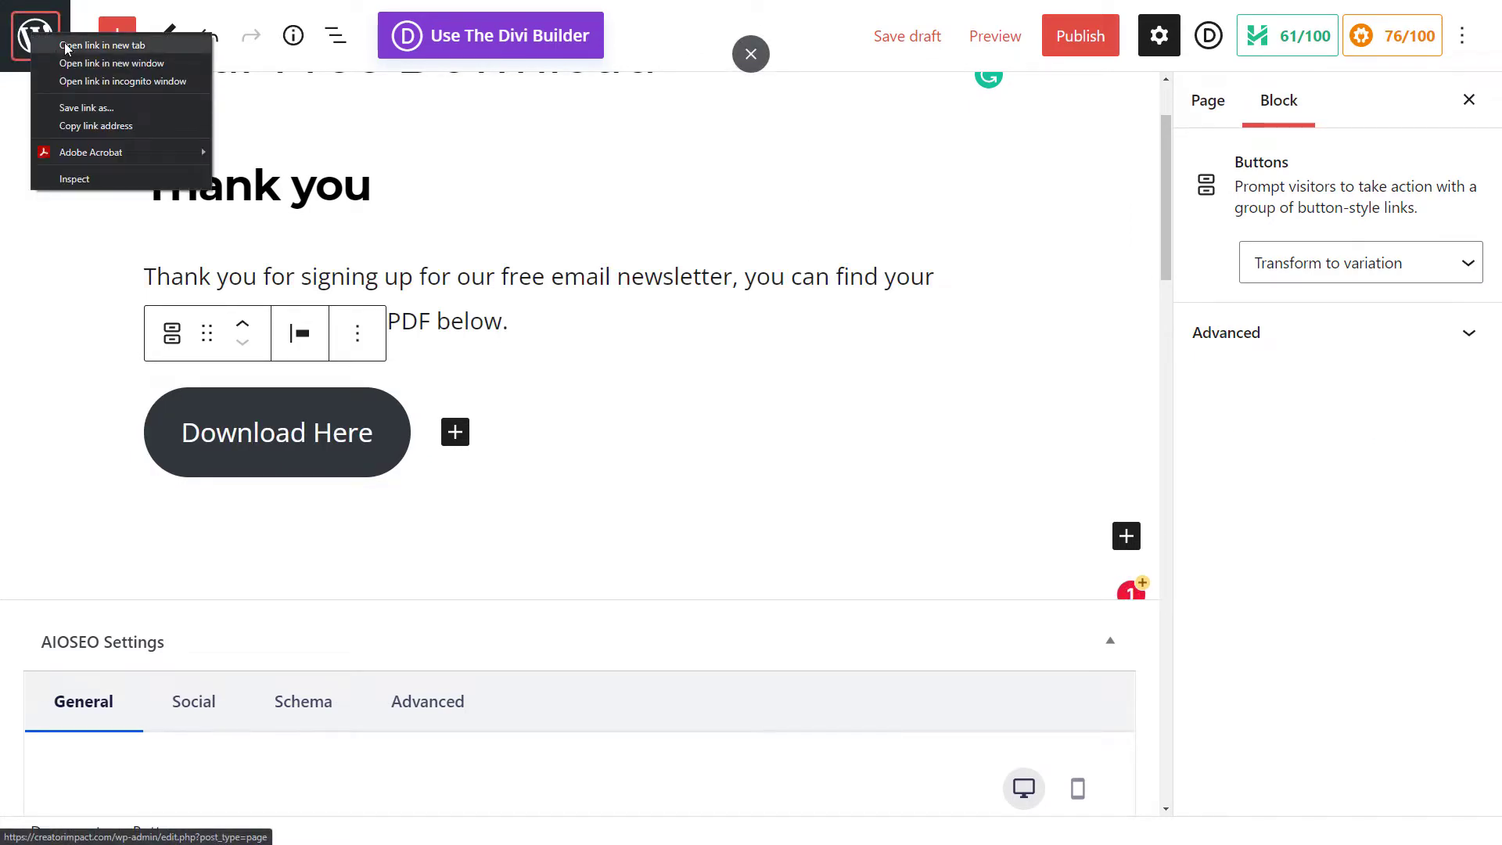
click(65, 47)
key(ctrl+Tab)
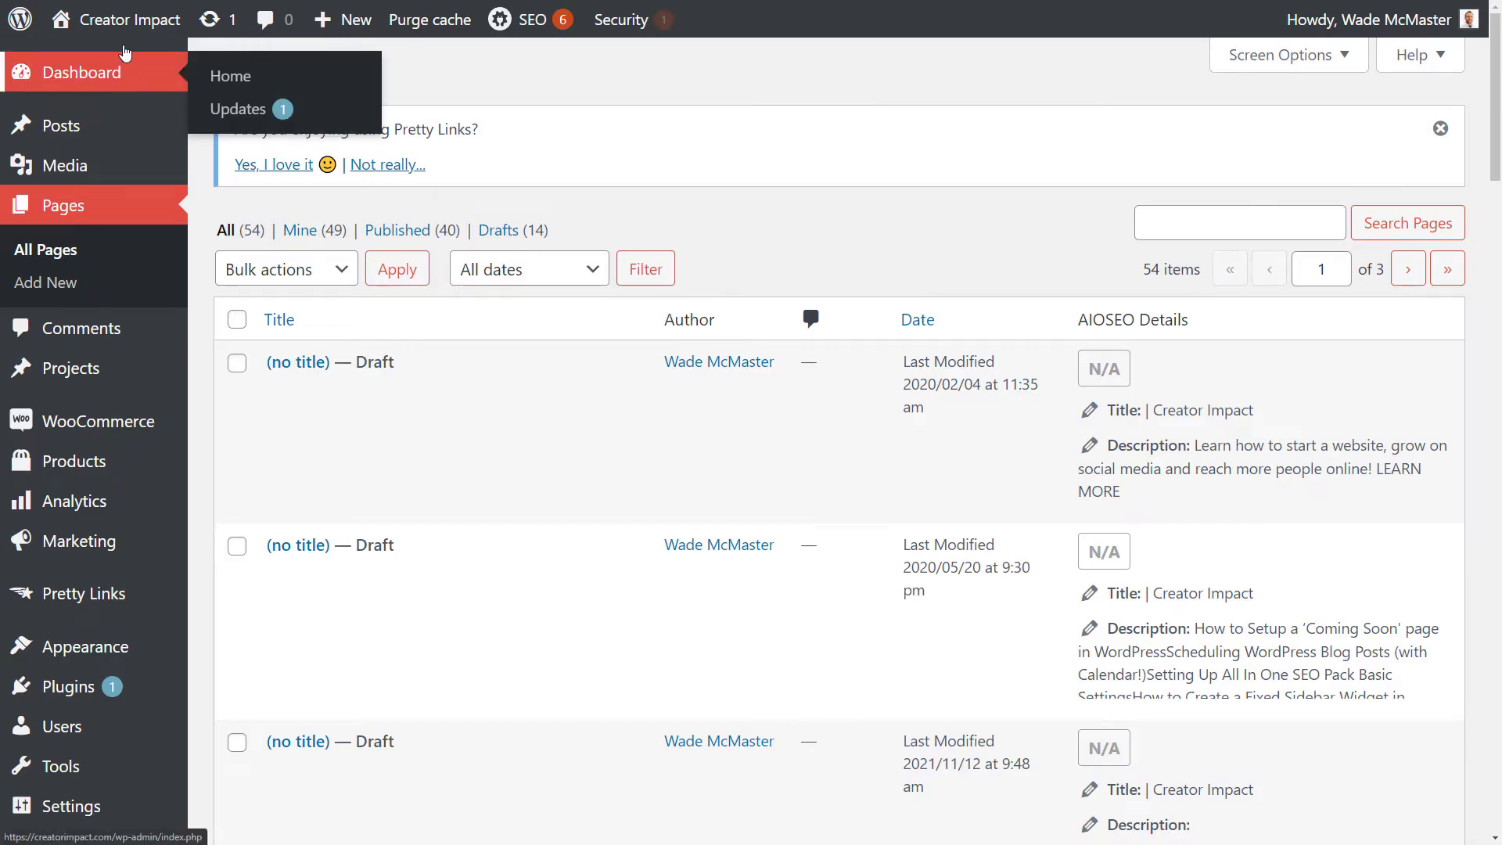
mouse_move(94, 173)
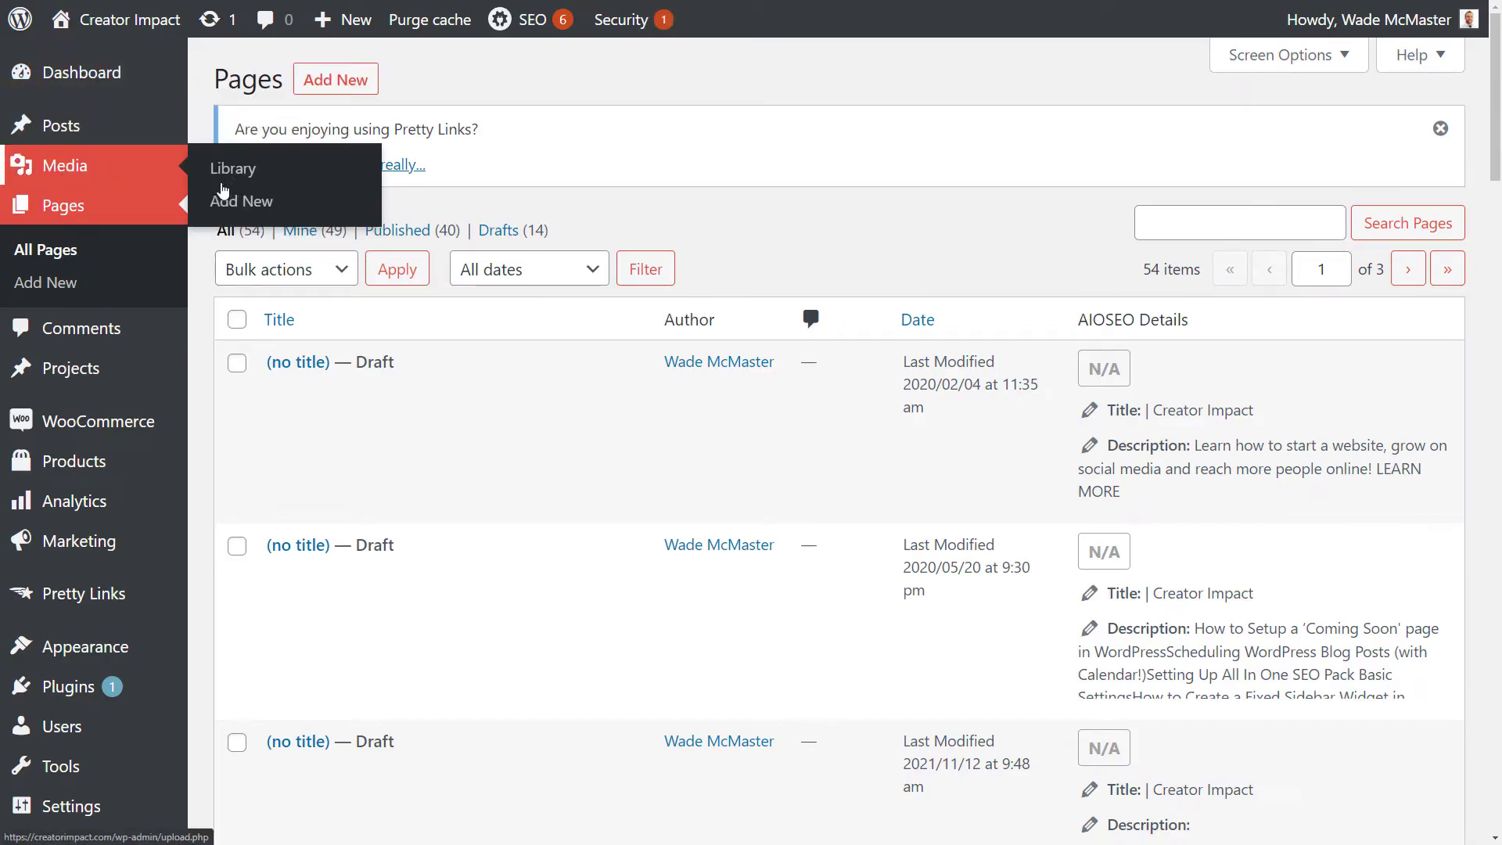
click(238, 205)
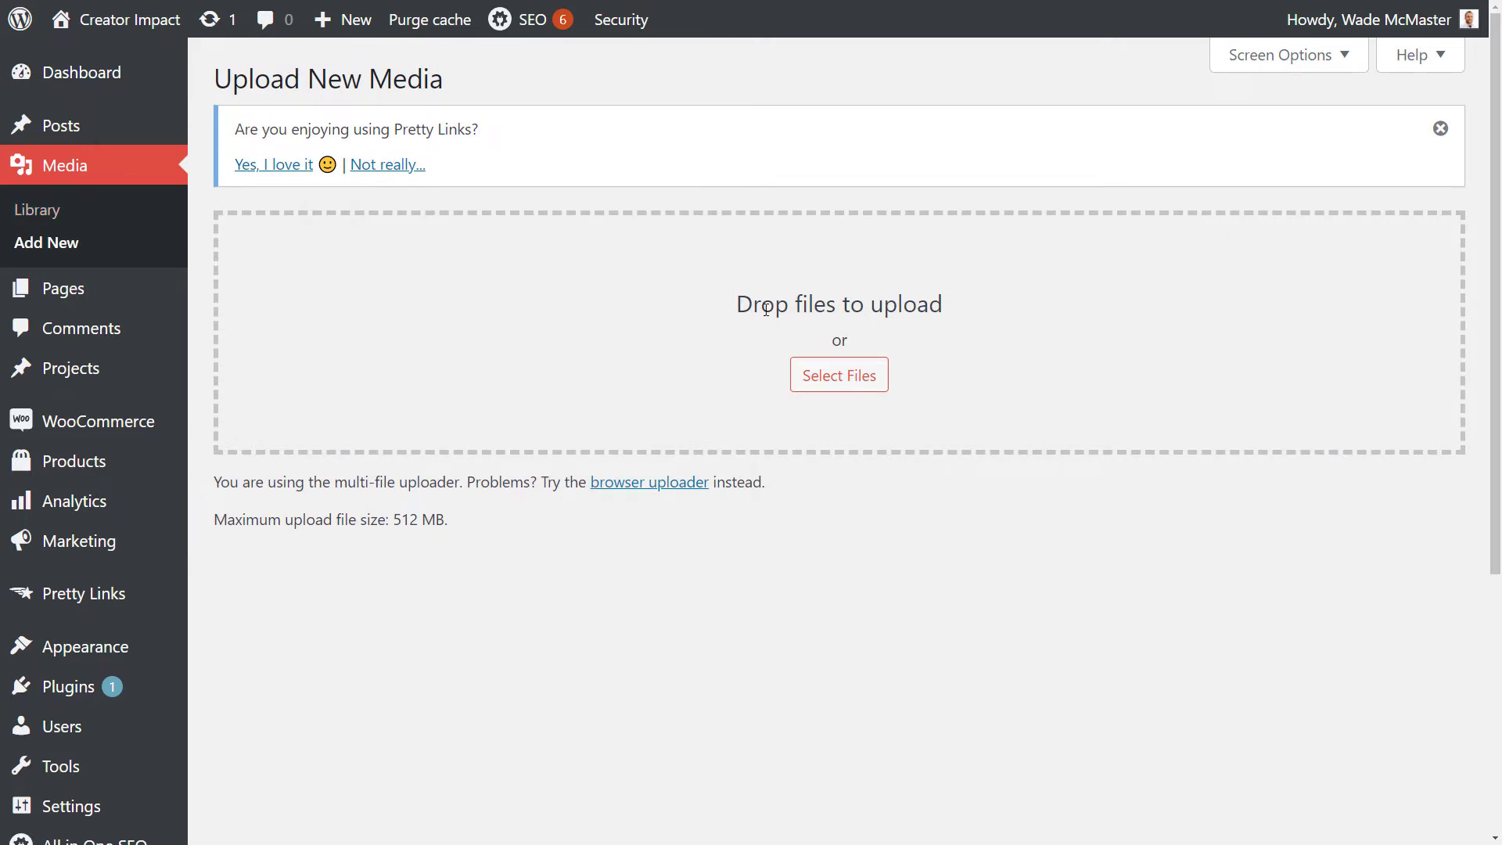
Step: Upload My Ebook.pdf from the Leadmagnet folder on the desktop
click(851, 388)
drag(73, 339, 62, 339)
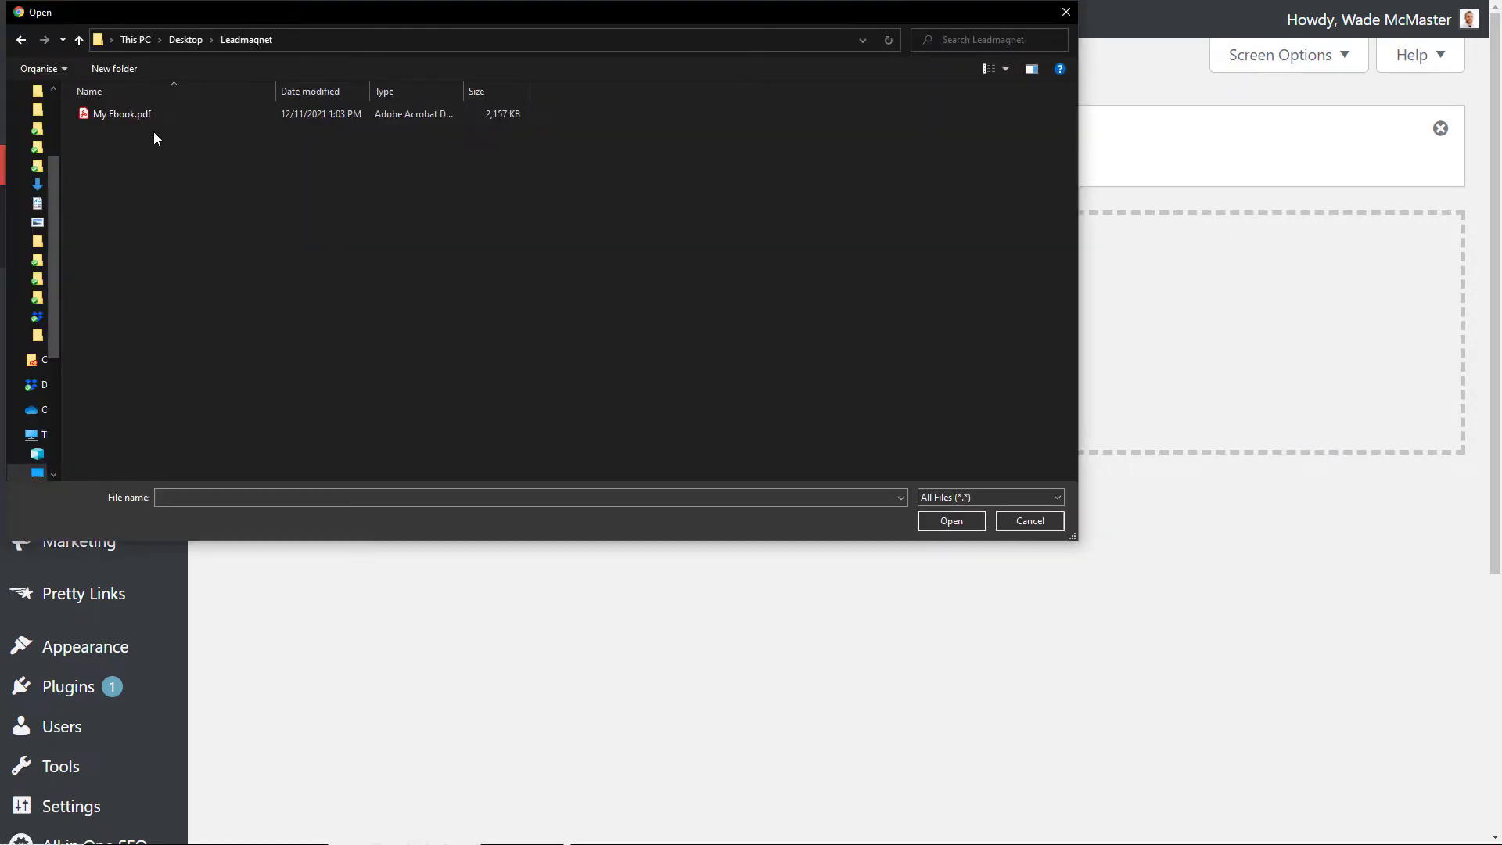
click(129, 114)
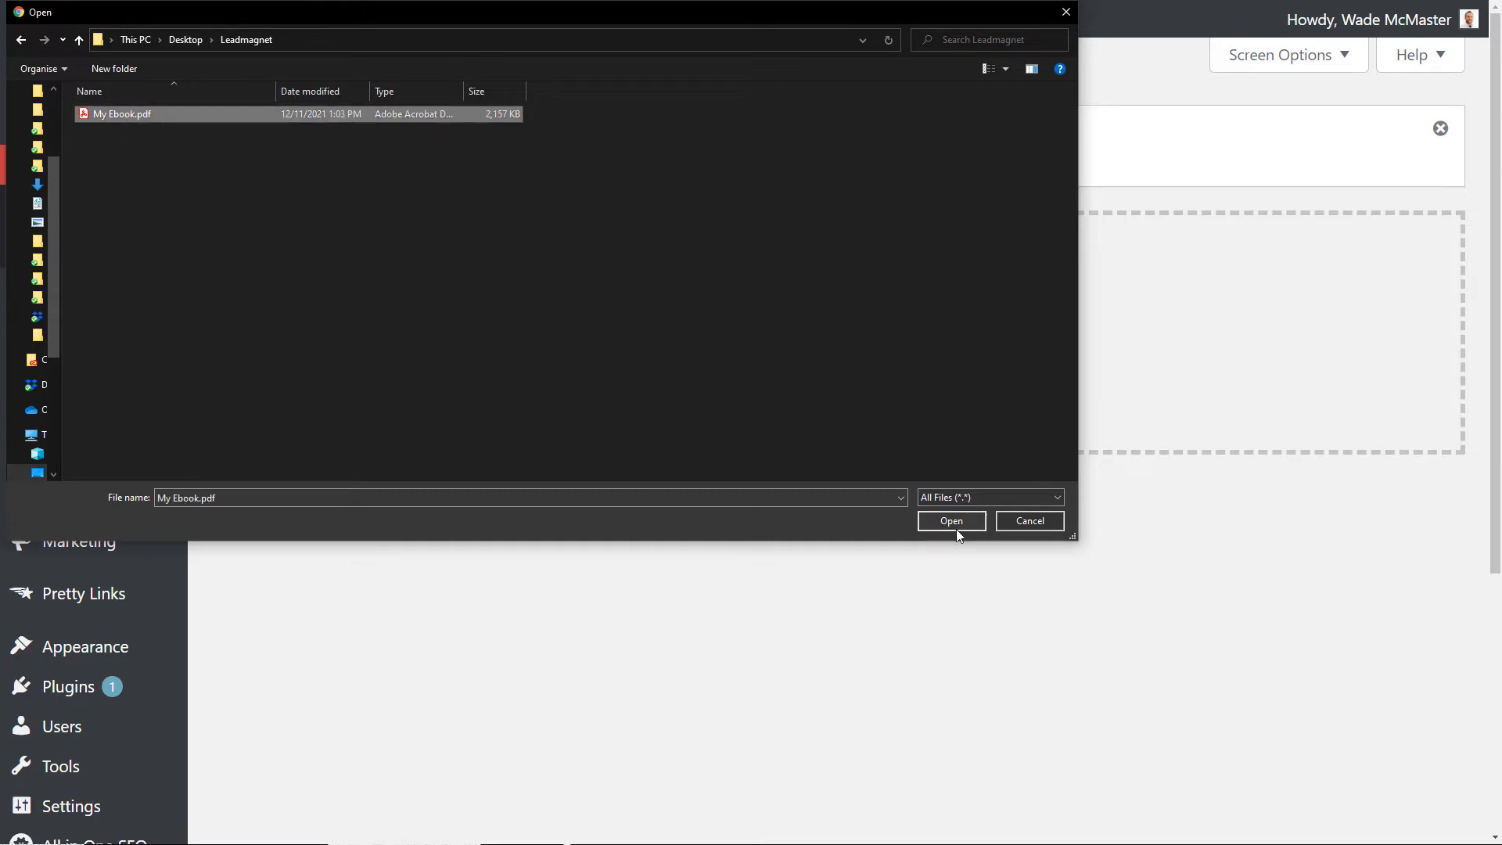
click(951, 521)
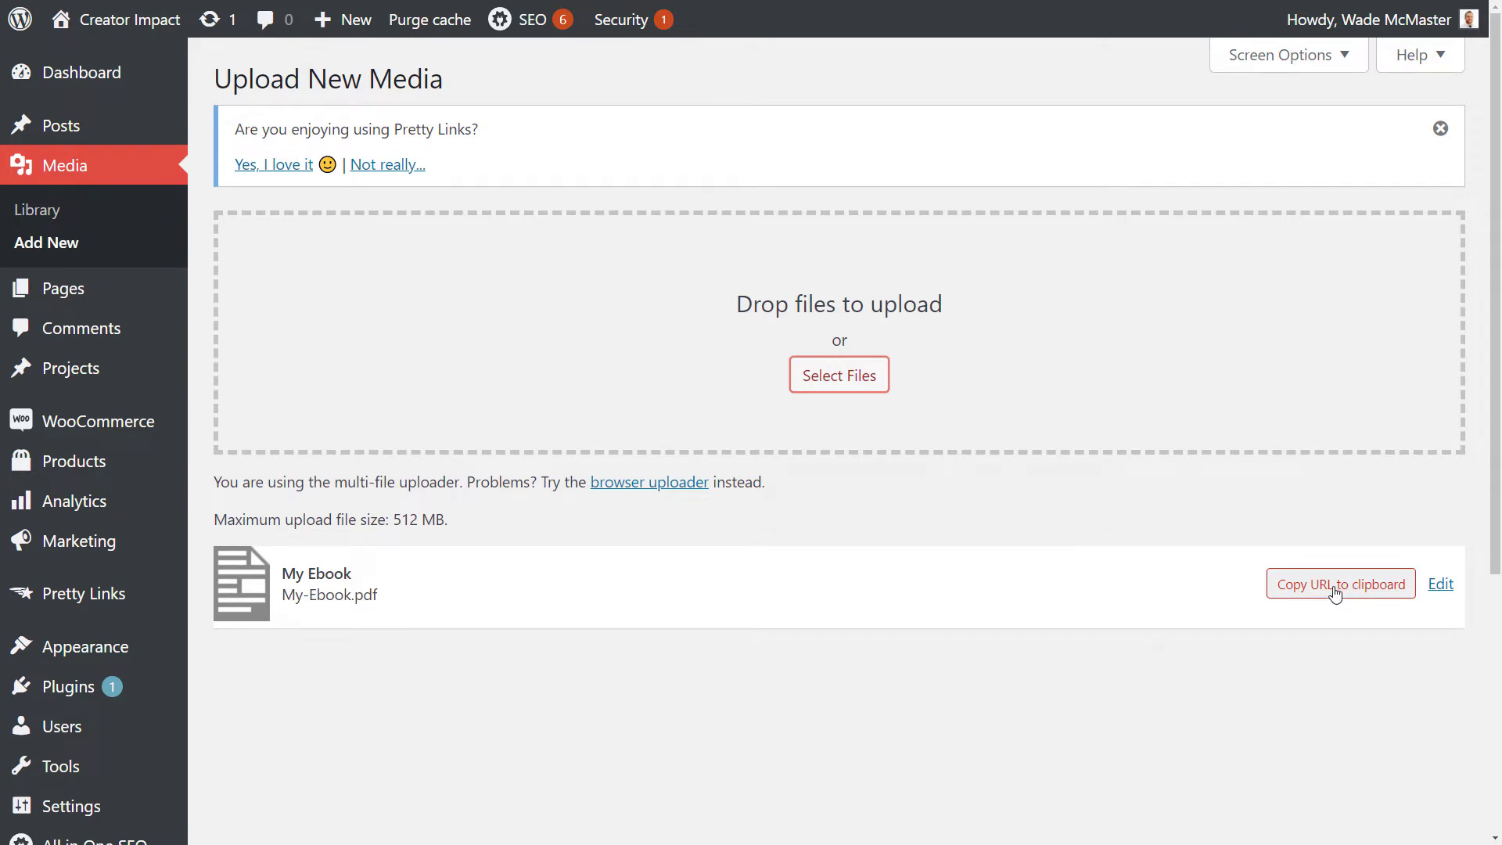
Step: Open the uploaded ebook's media details and copy its file URL
click(1442, 584)
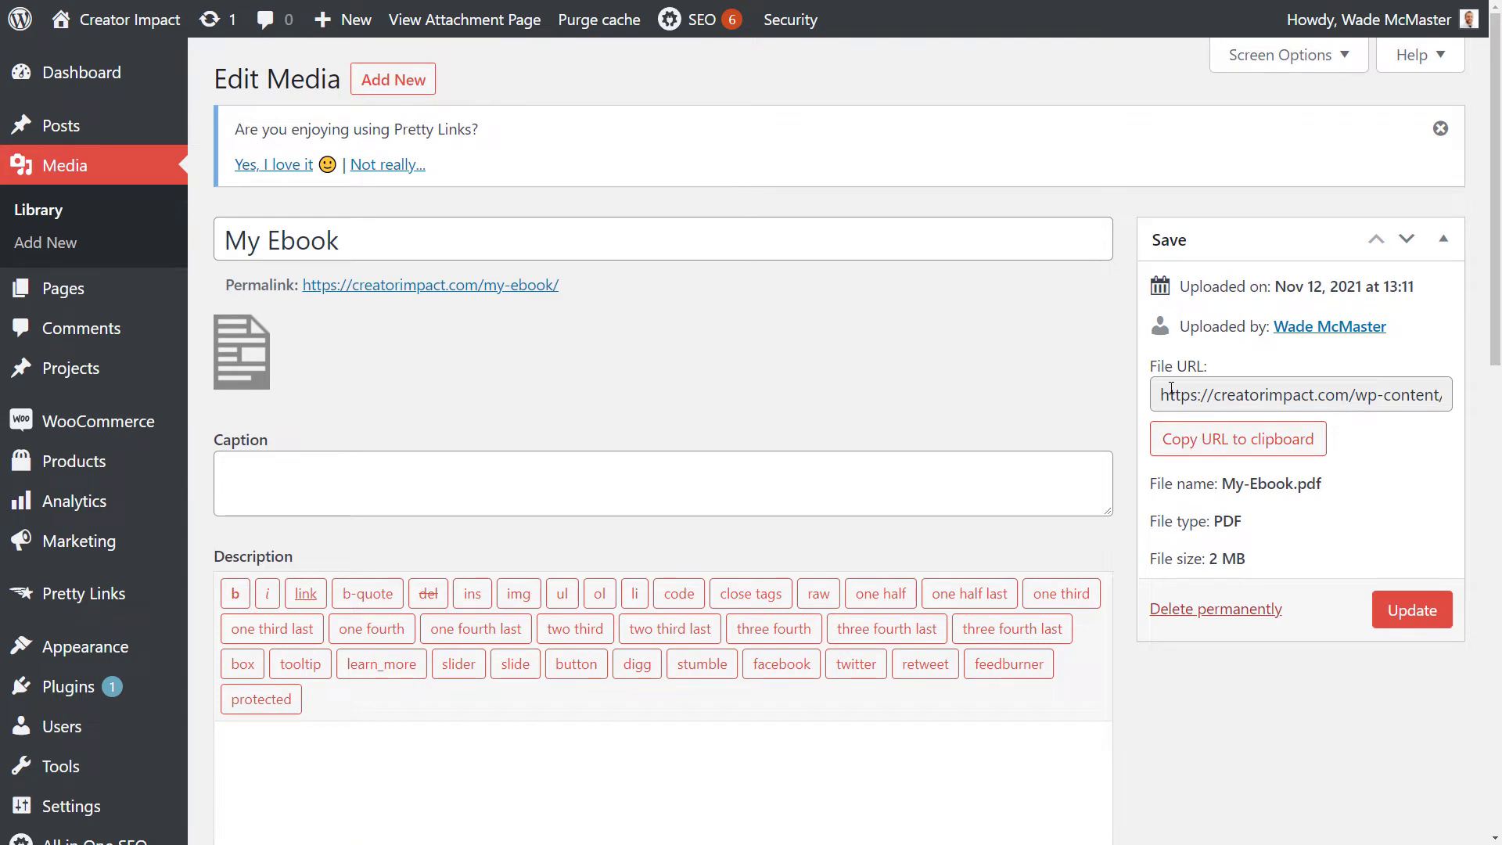
drag(1162, 395, 1360, 389)
right_click(1360, 389)
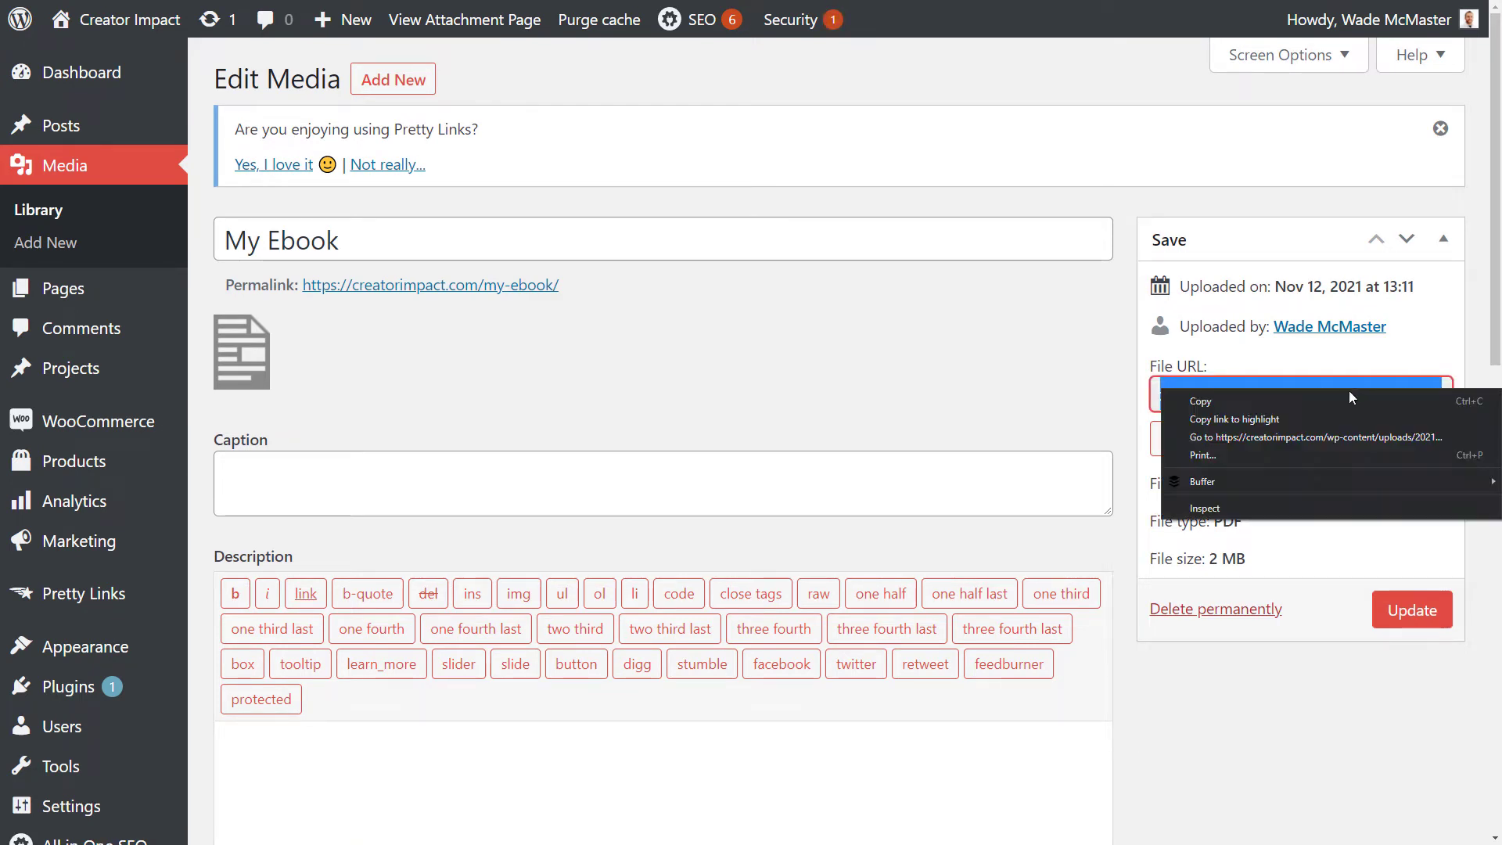
click(1309, 402)
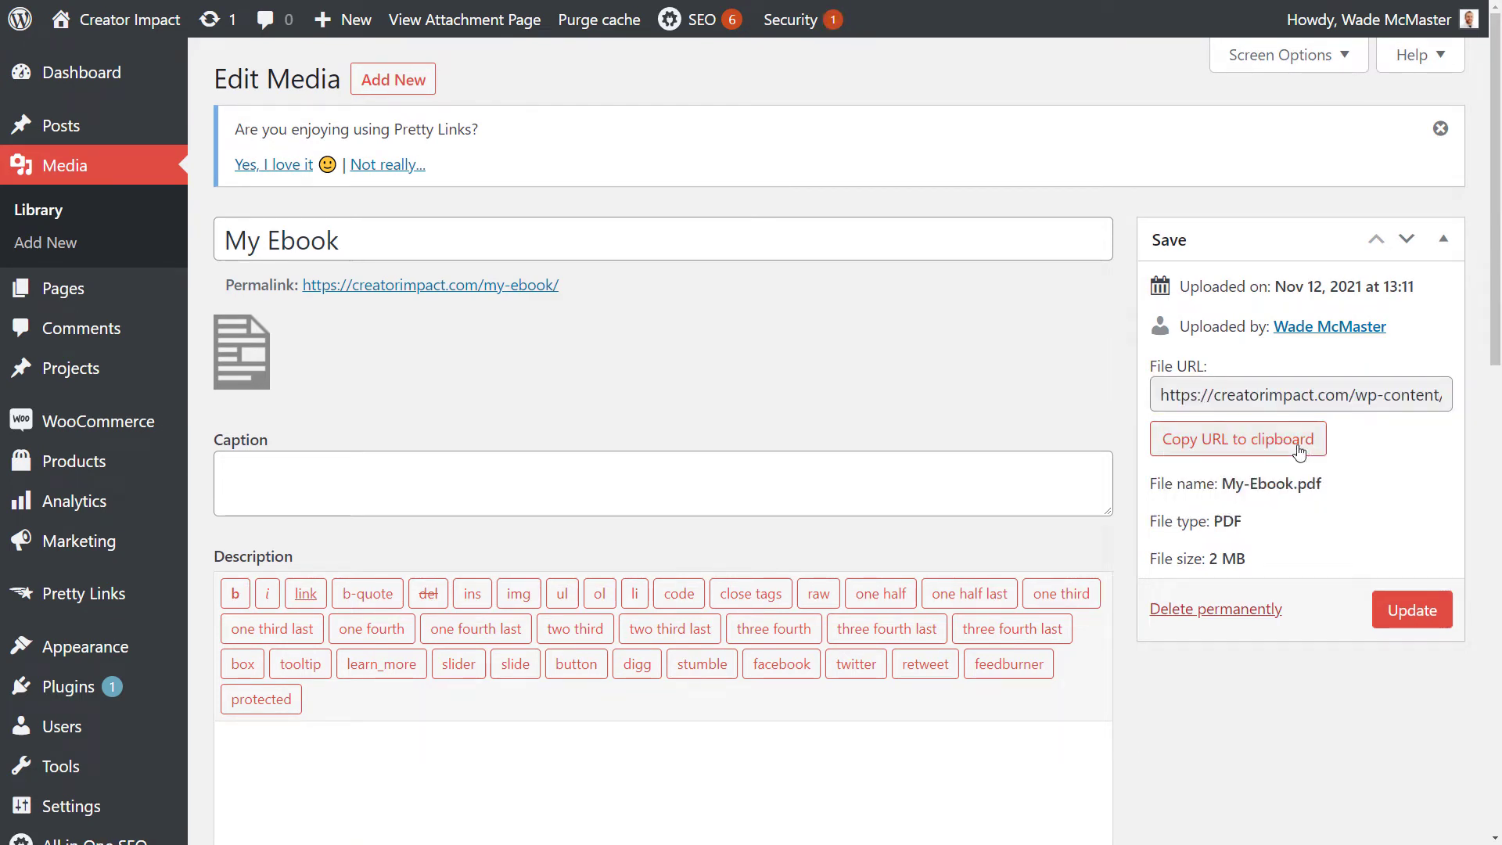
click(1265, 450)
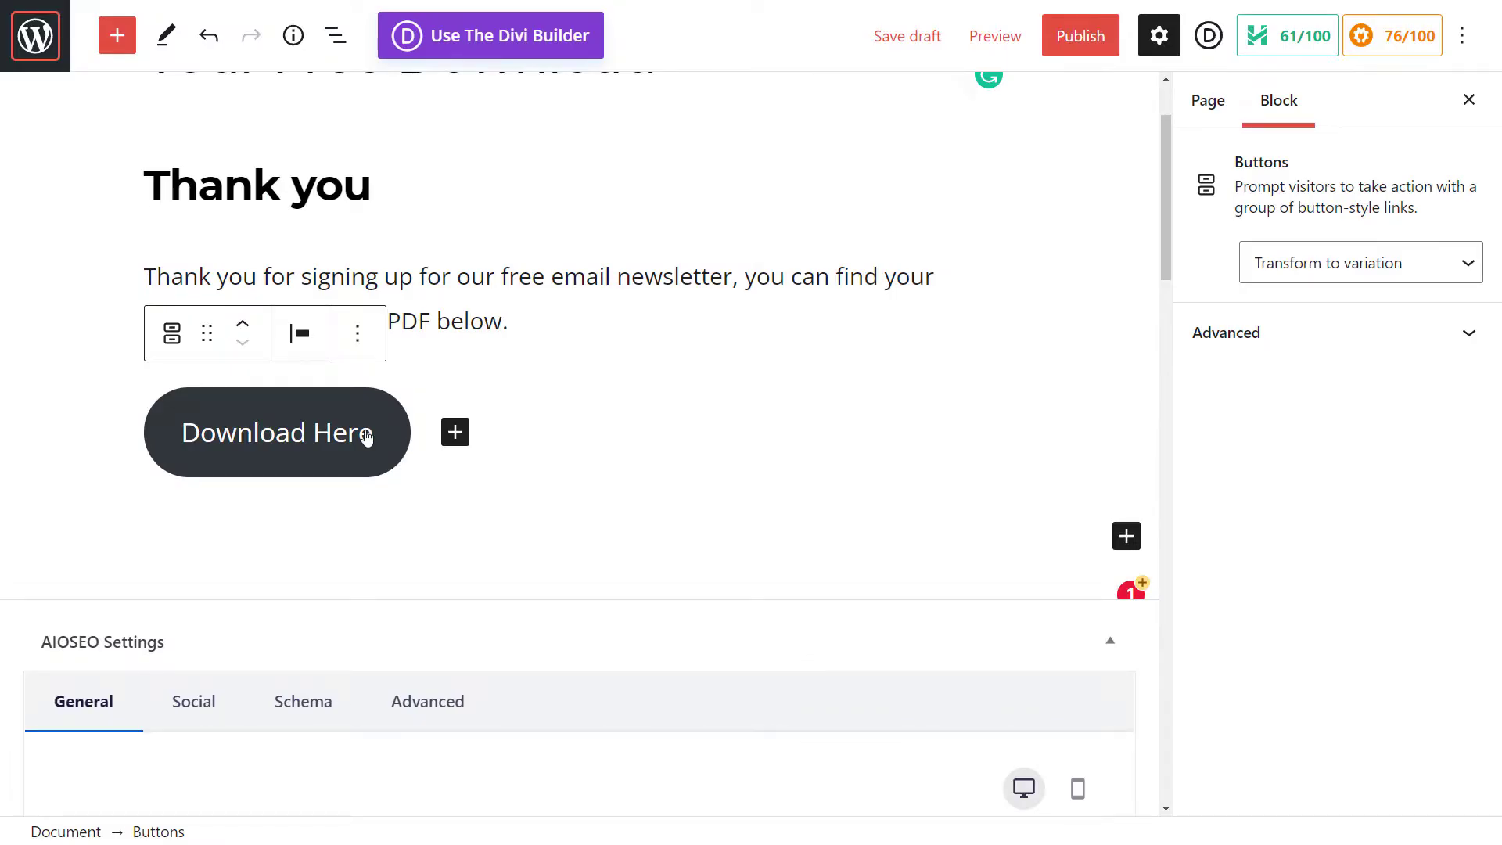
Step: Link the Download Here button to the copied ebook file URL, set to open in a new tab
click(392, 446)
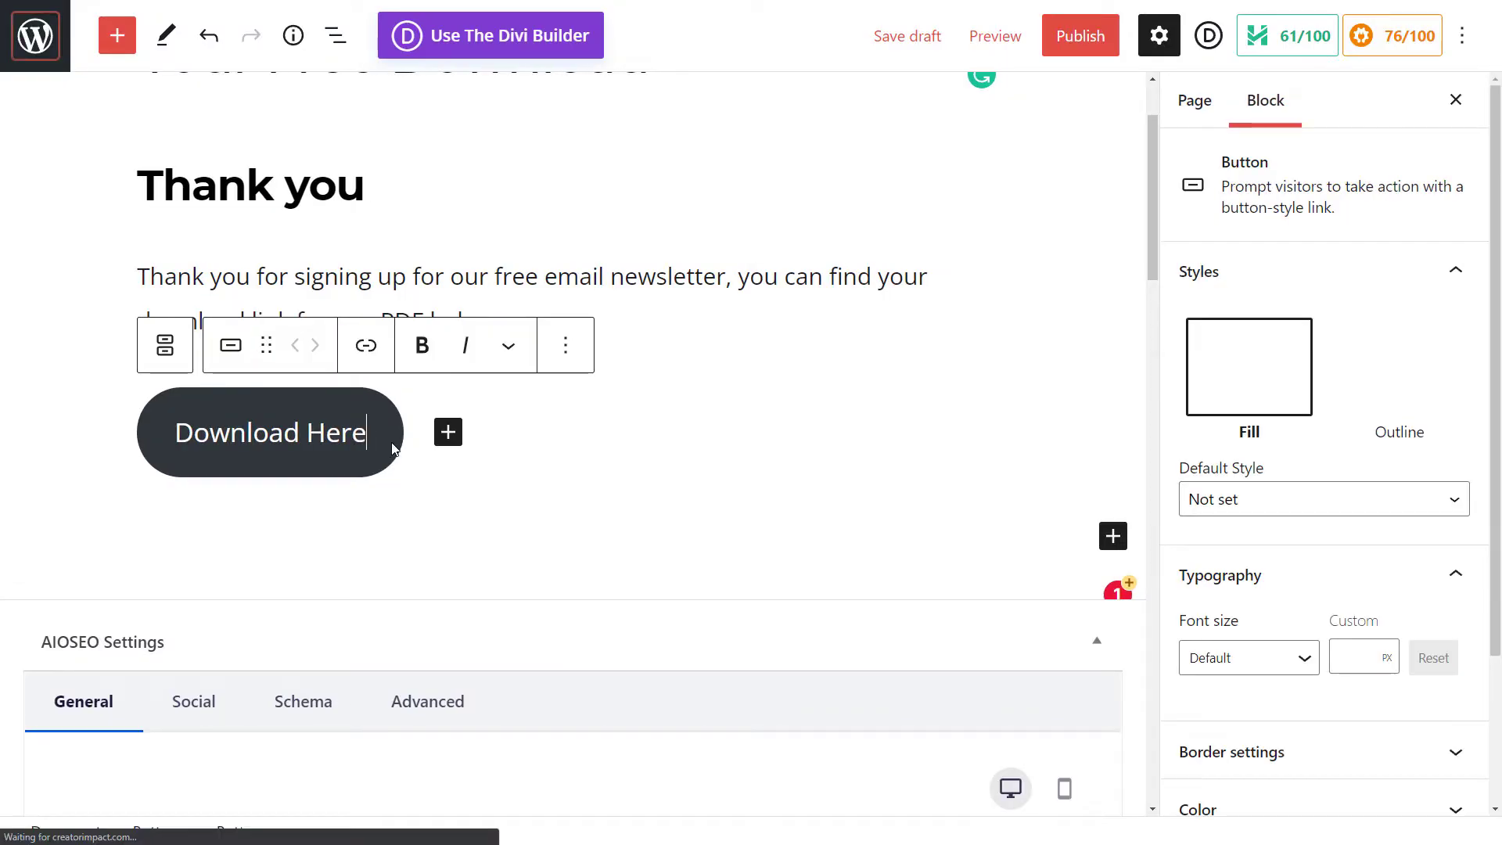
click(368, 352)
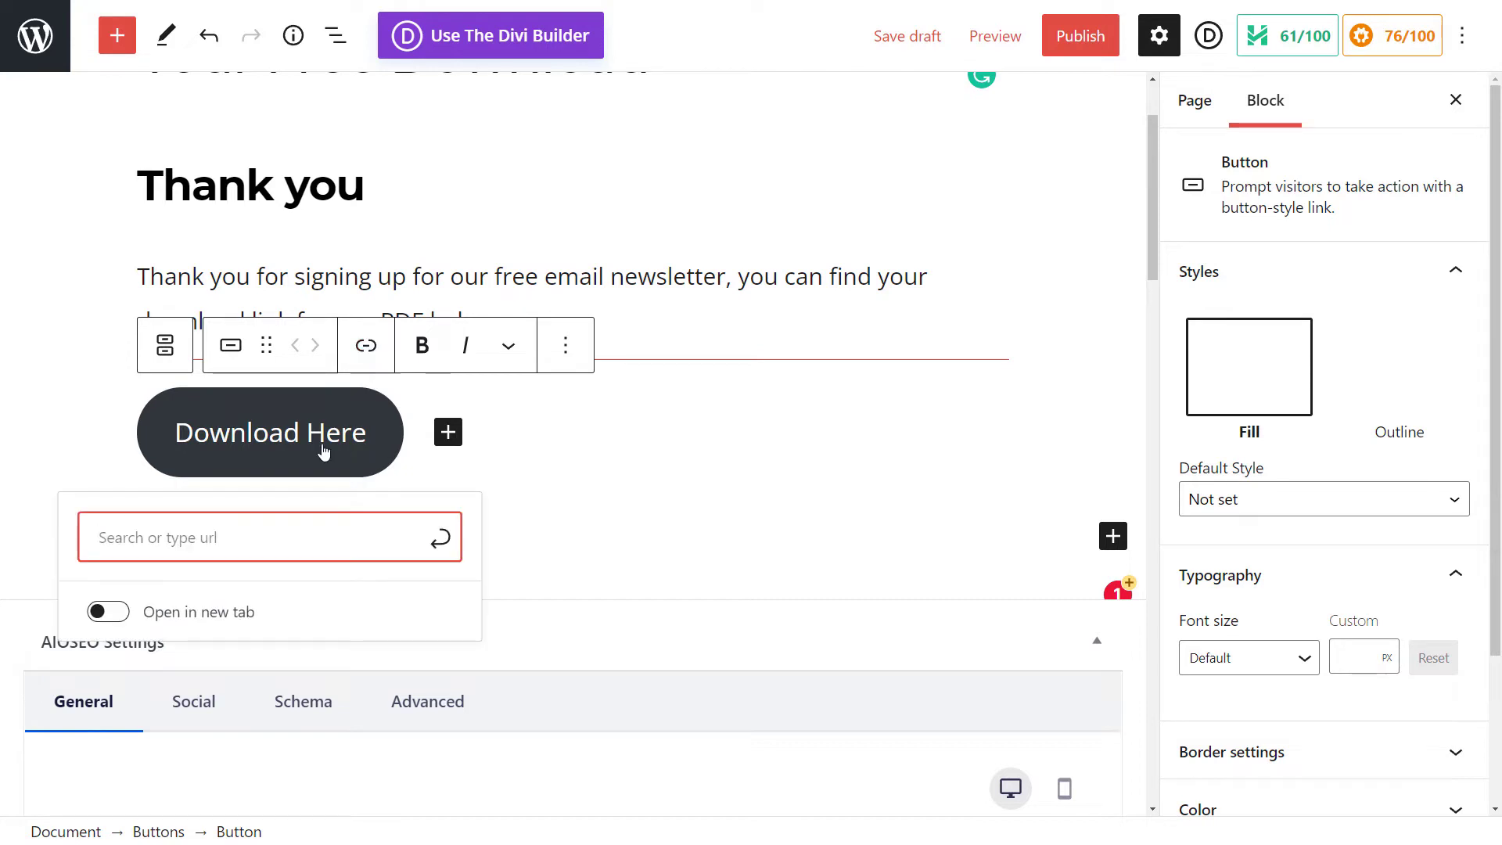
key(ctrl+v)
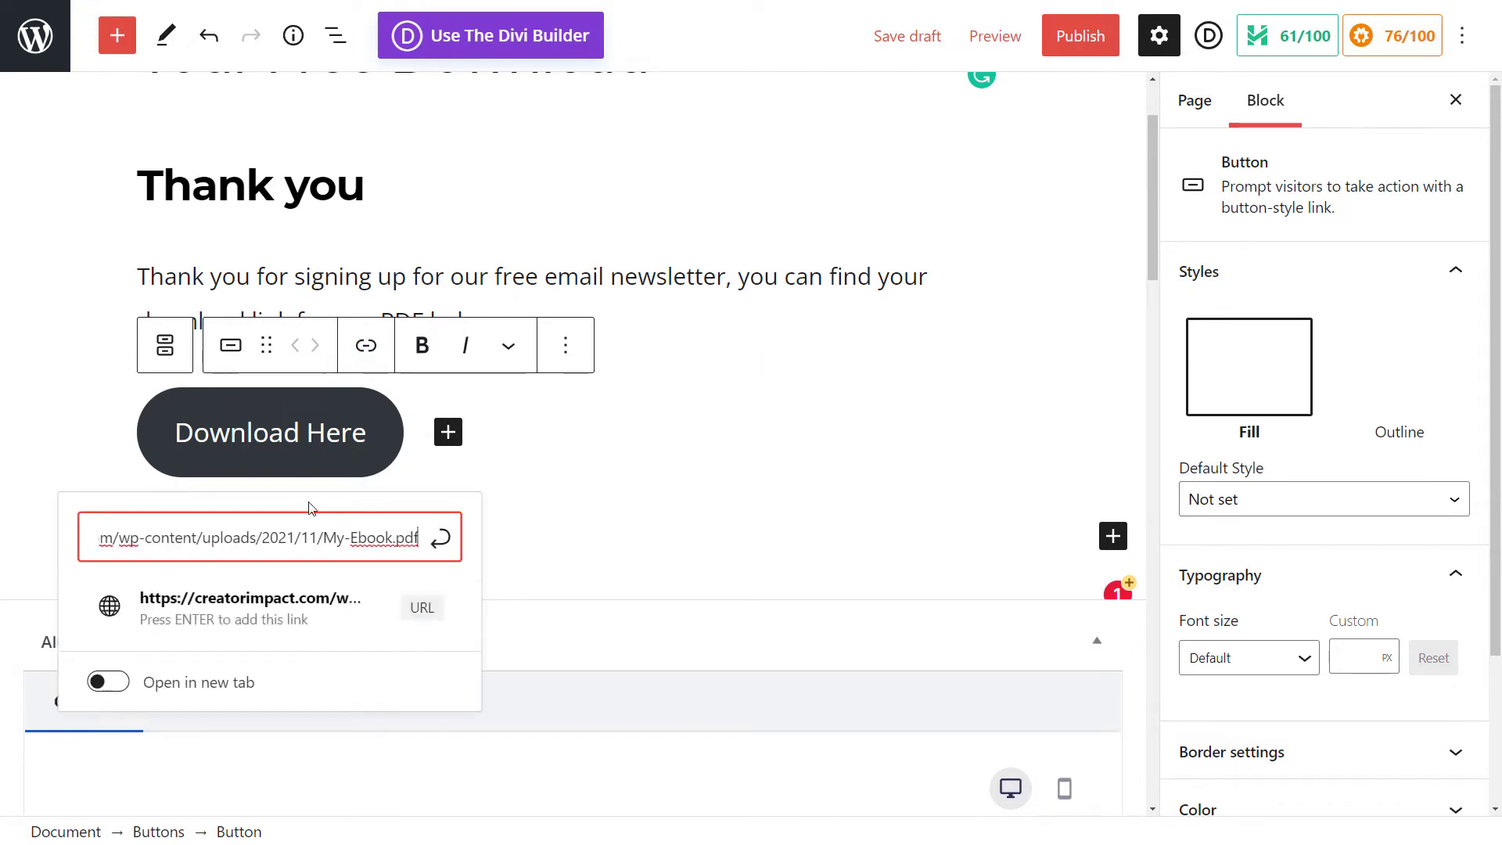
click(118, 684)
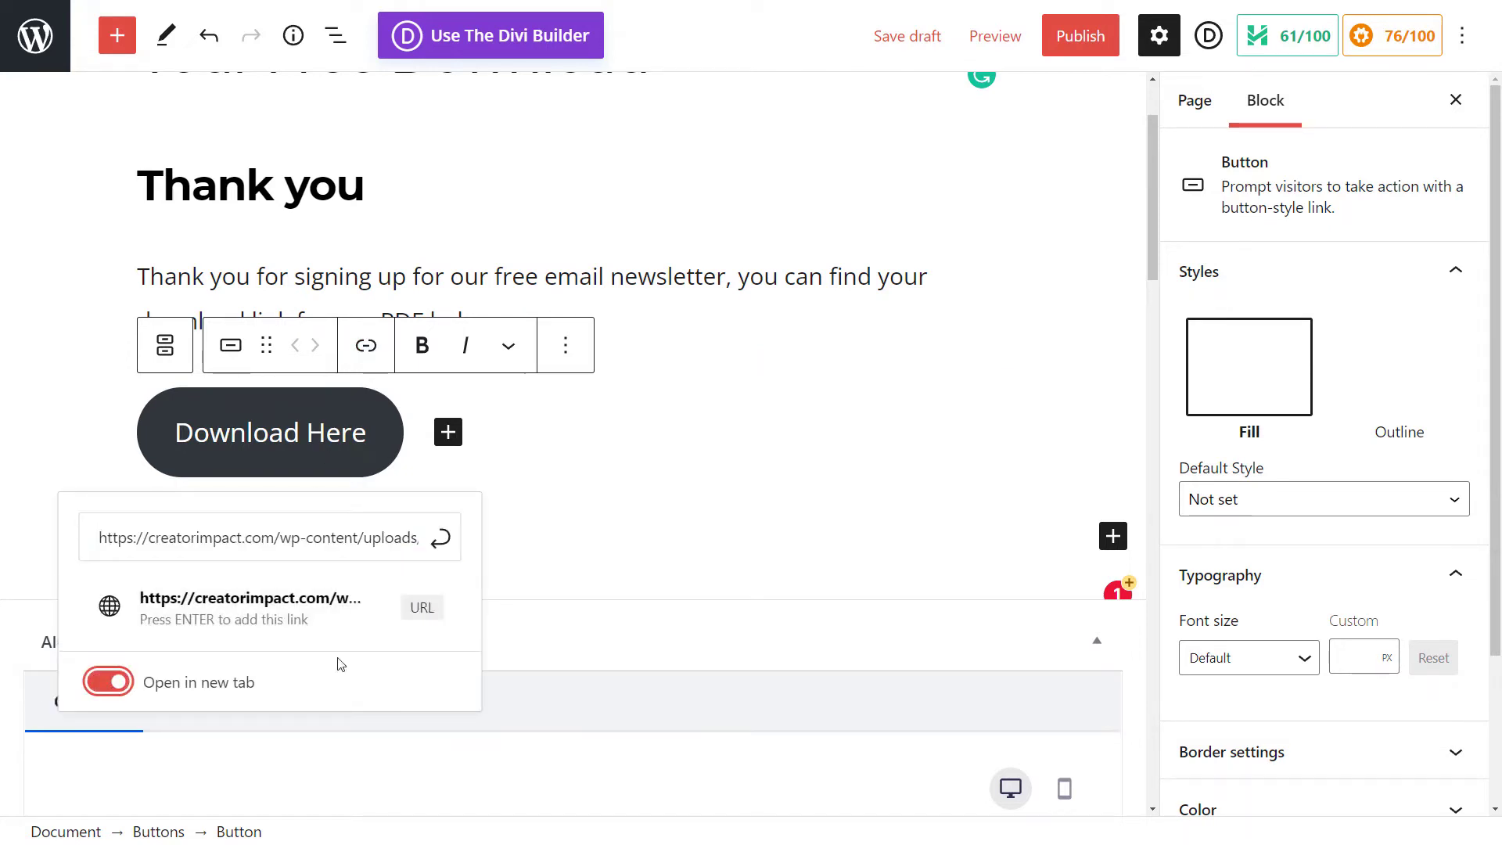
click(441, 540)
click(763, 489)
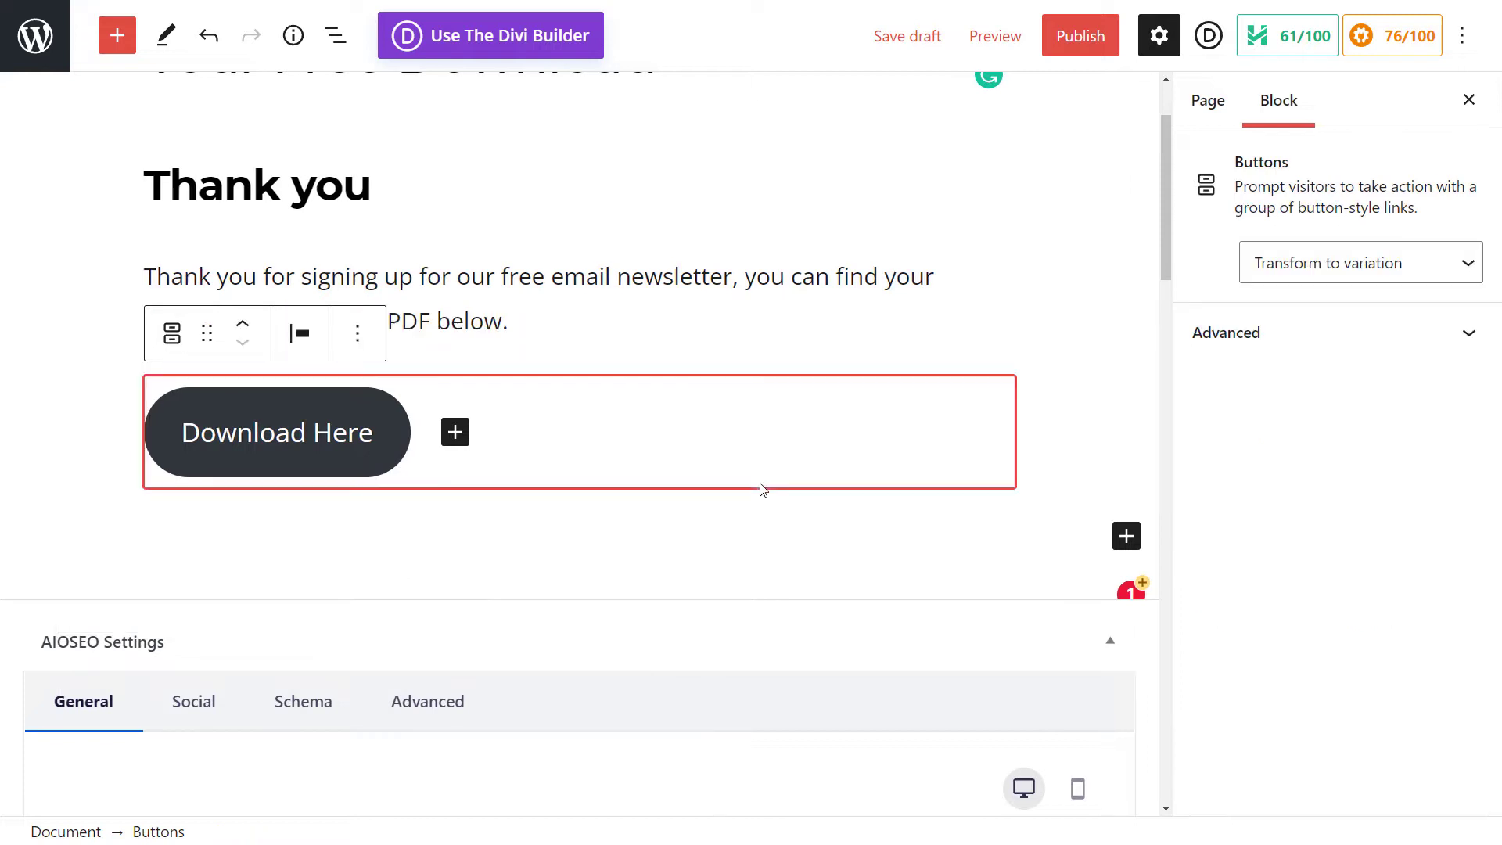
Step: Preview the page in a new tab and test that the Download Here button opens the ebook PDF
click(723, 561)
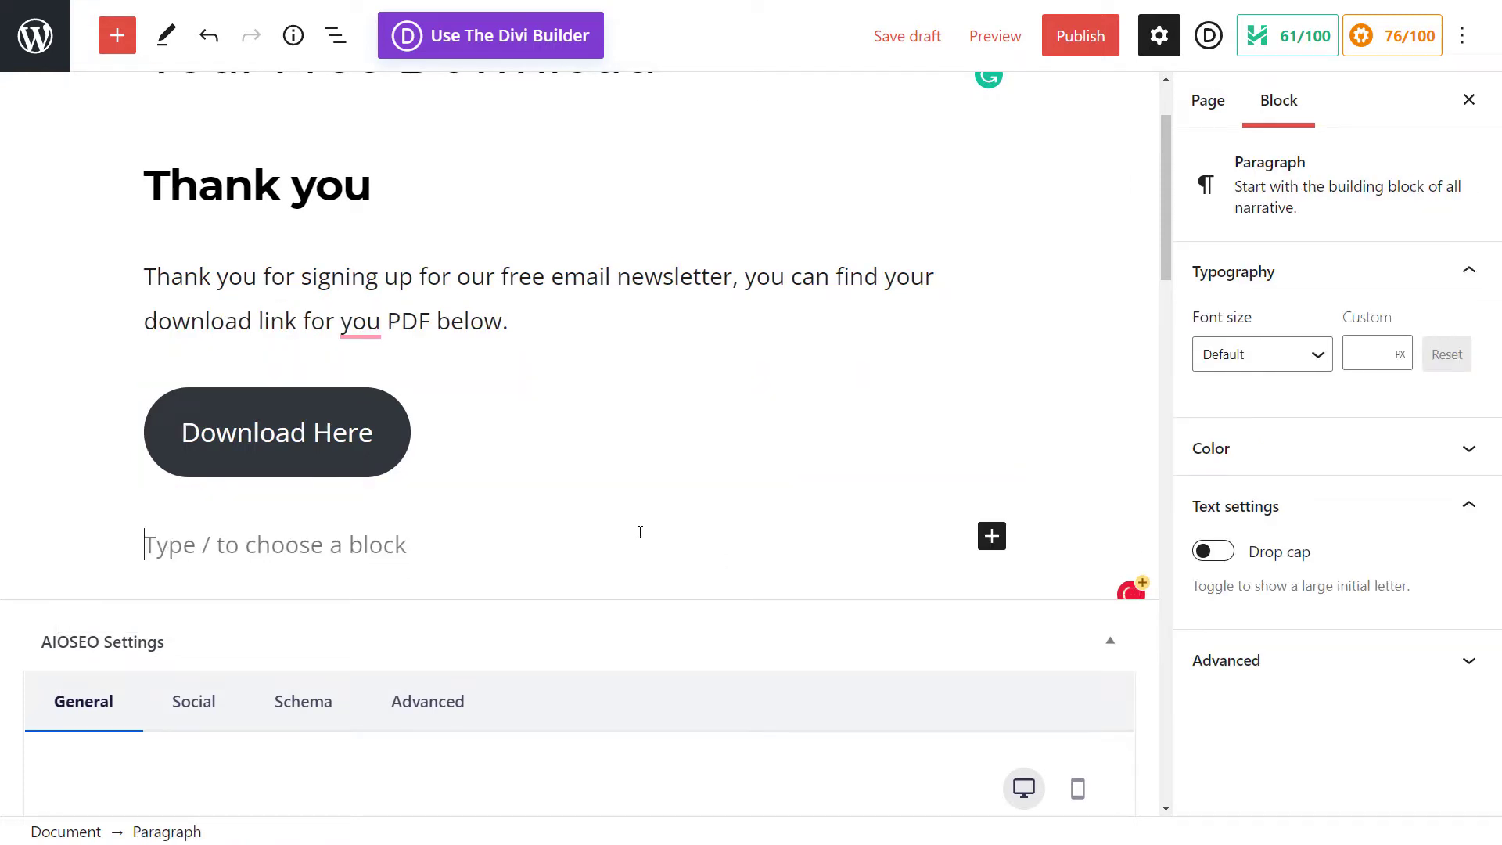
click(1002, 39)
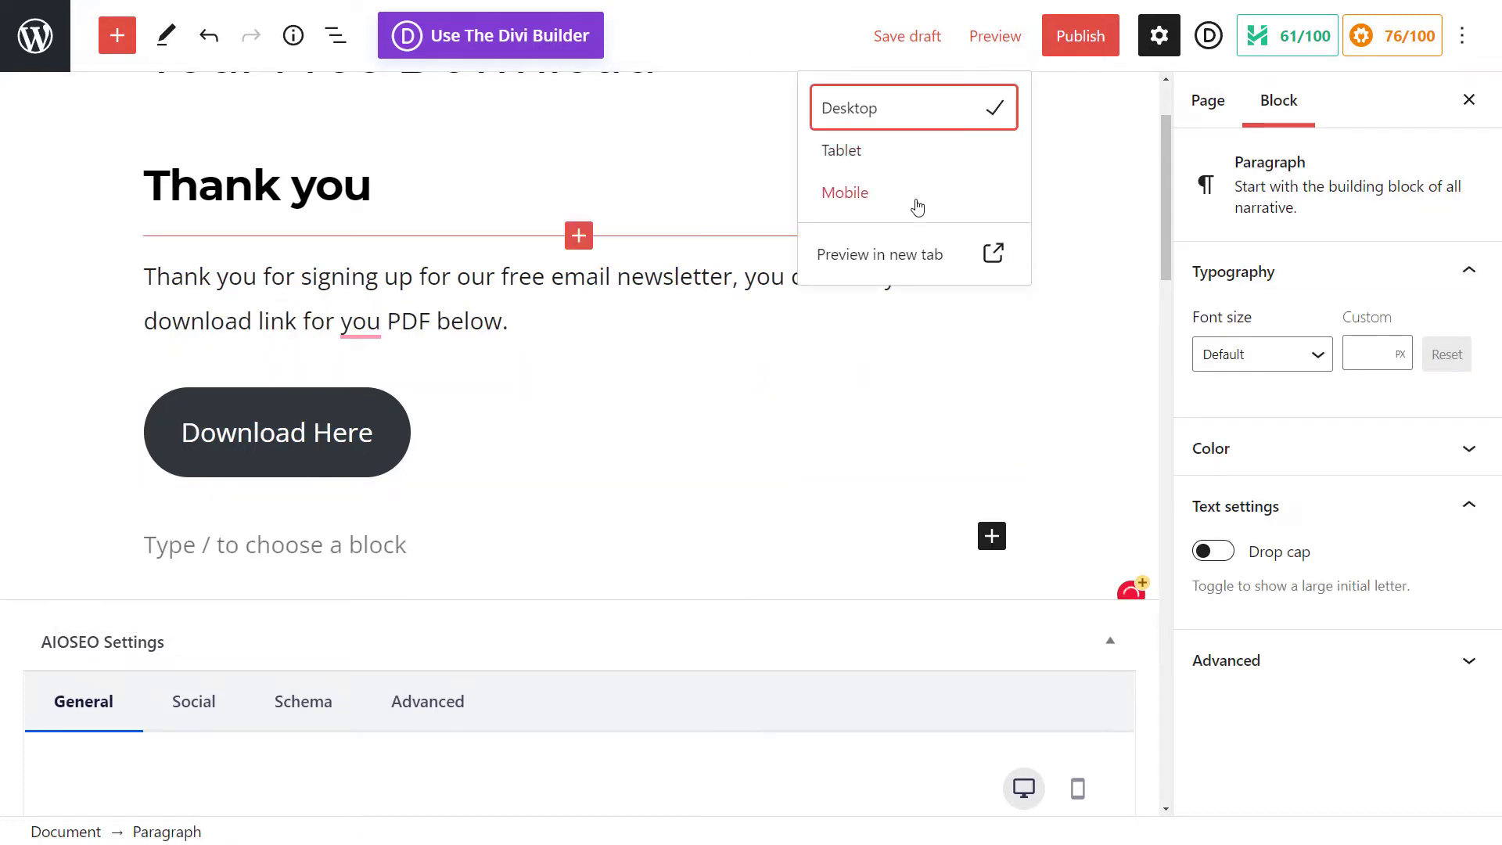
click(927, 255)
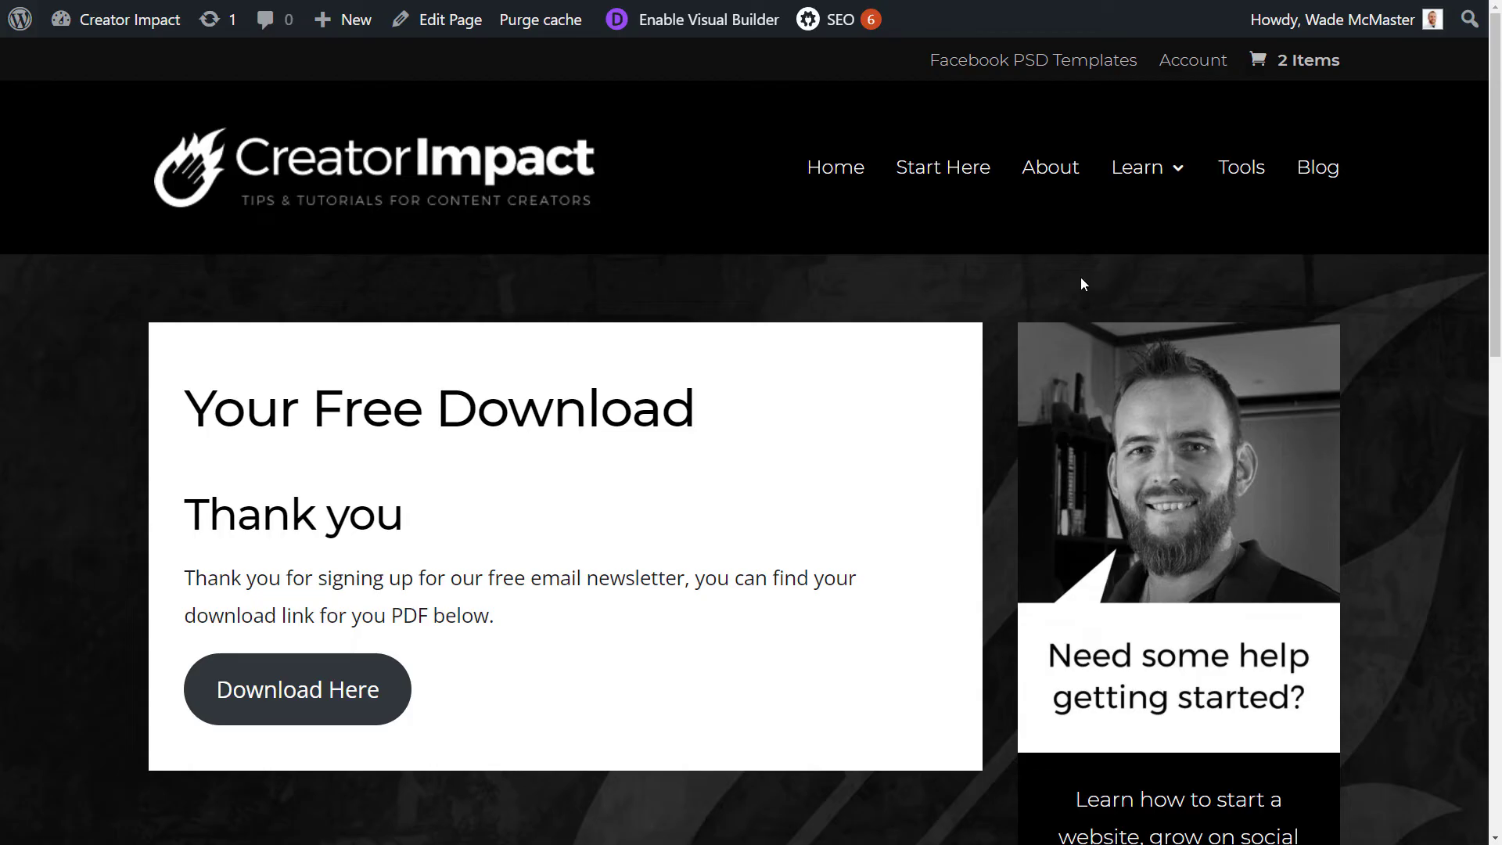
scroll(894, 209, down, 2)
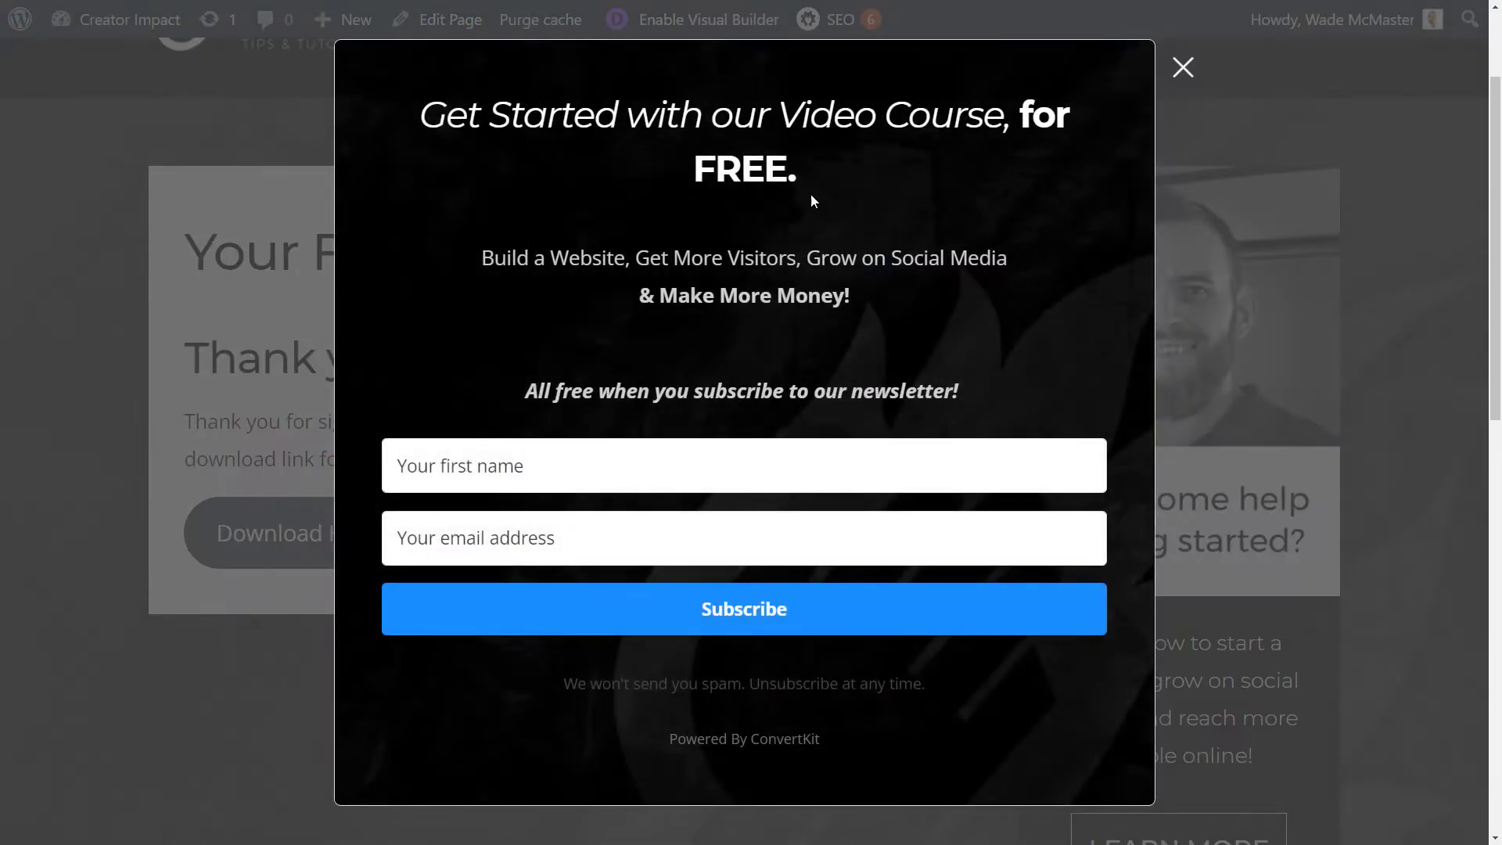
click(1190, 72)
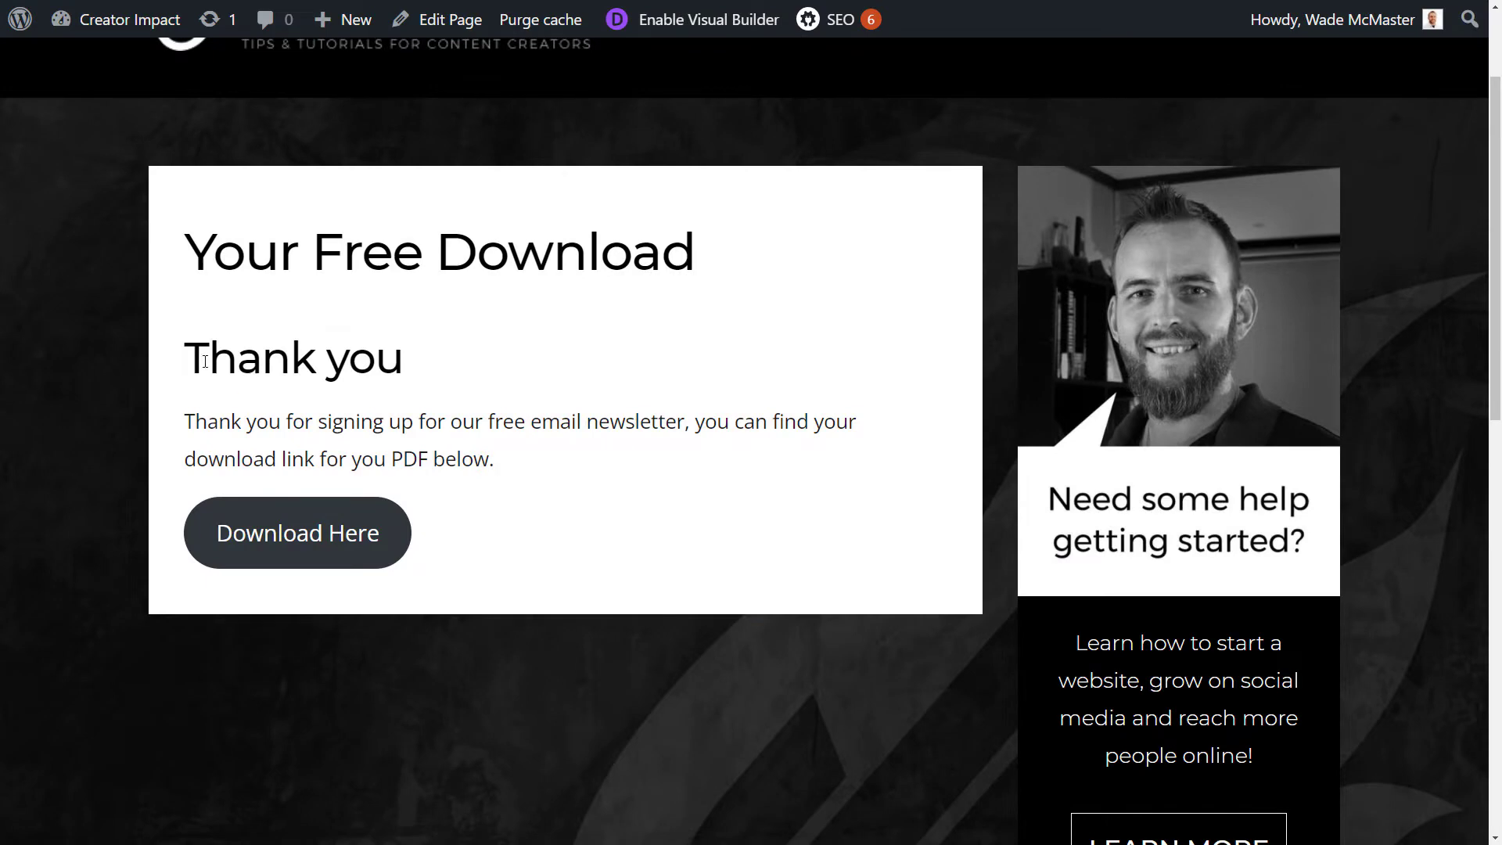
click(316, 552)
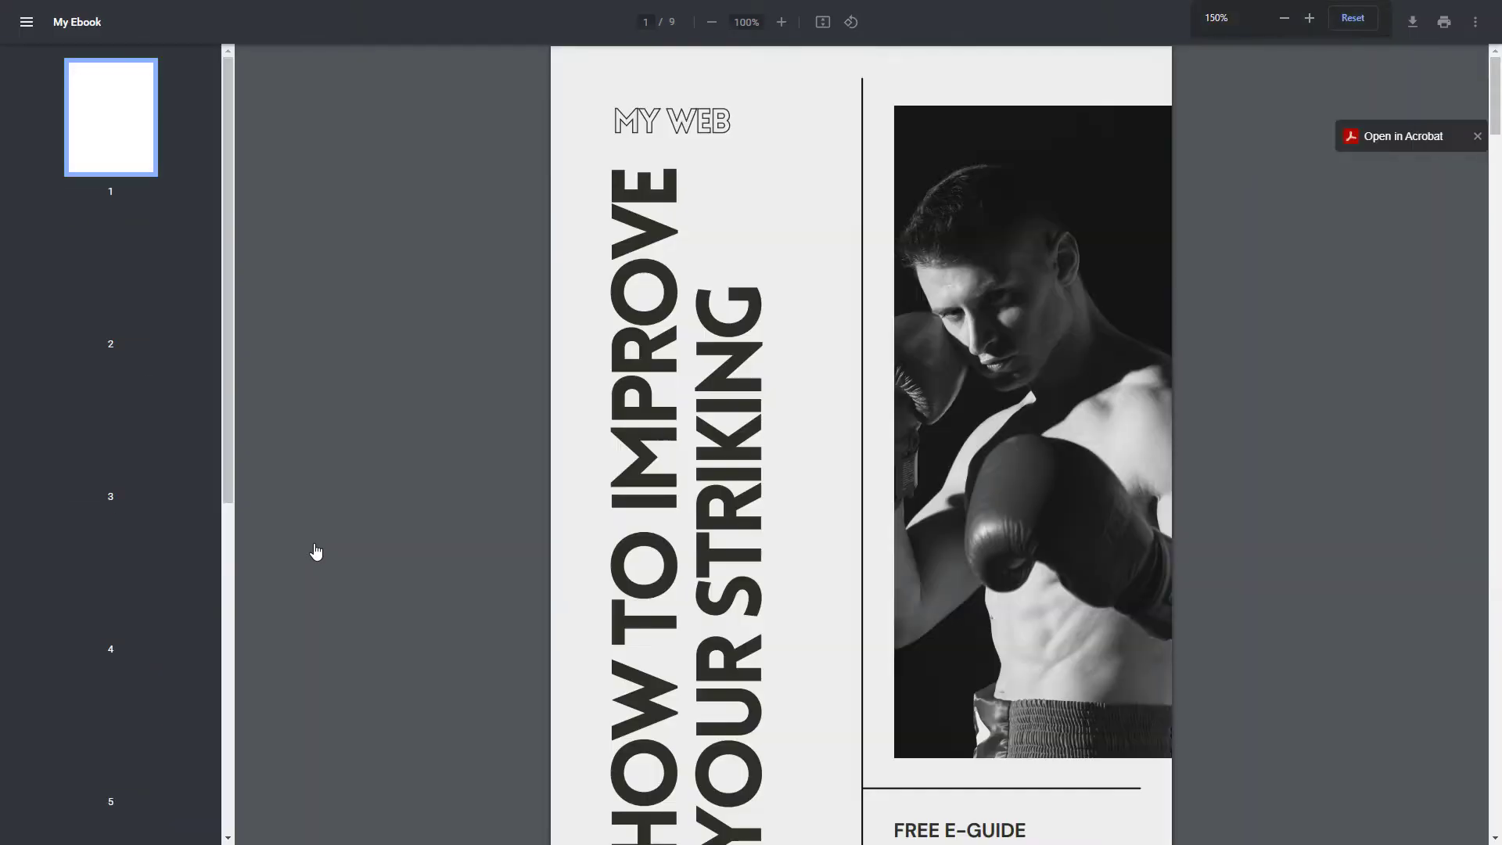
mouse_move(1494, 98)
mouse_down()
mouse_move(1494, 172)
mouse_move(1493, 86)
mouse_up()
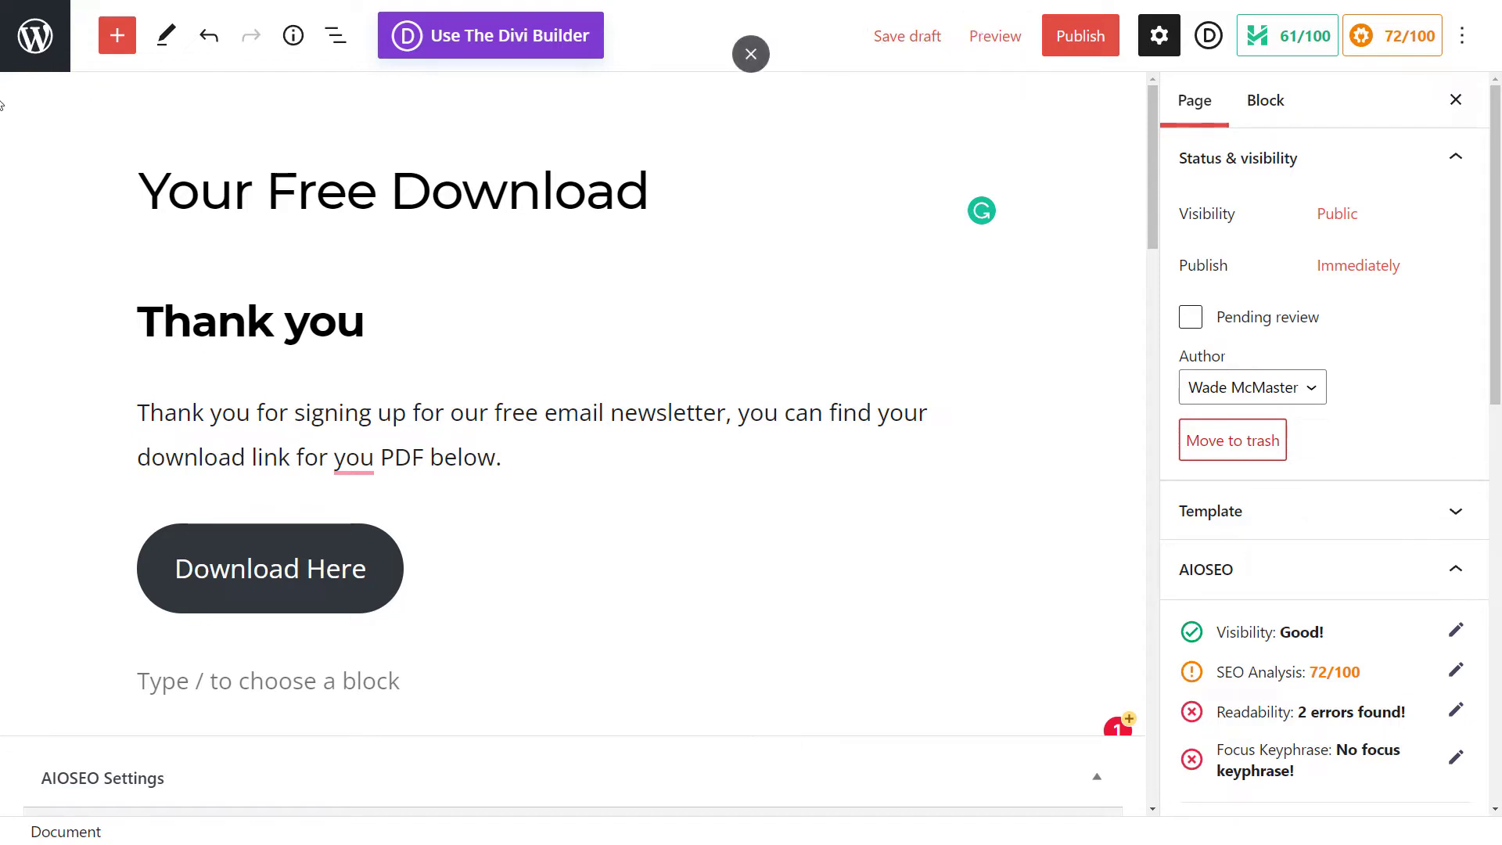
Step: Turn off default robots settings in the page's AIOSEO advanced settings and tick No Index
mouse_move(232, 389)
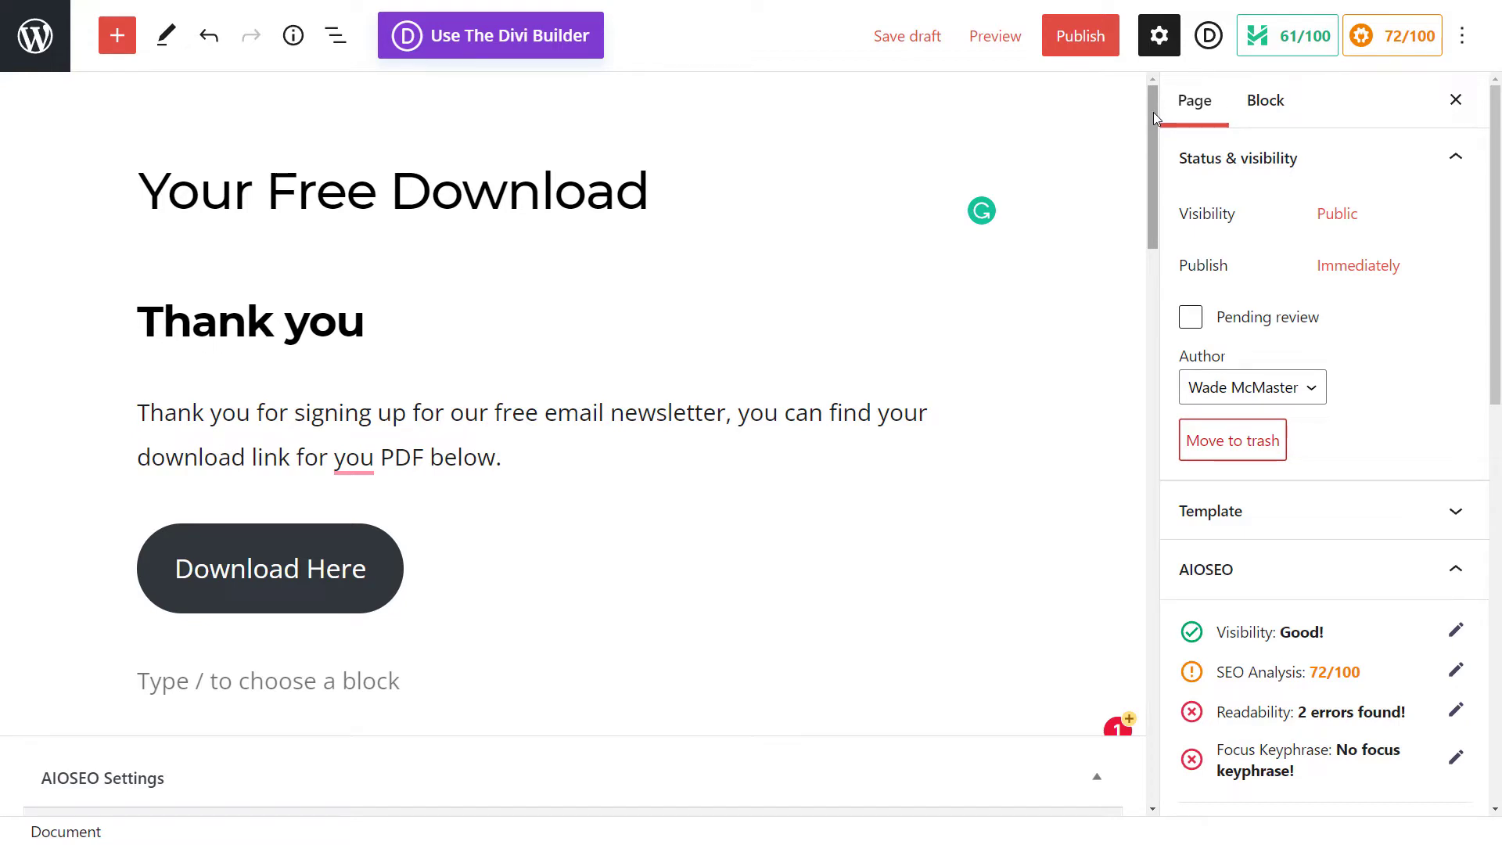
drag(1153, 111, 1163, 266)
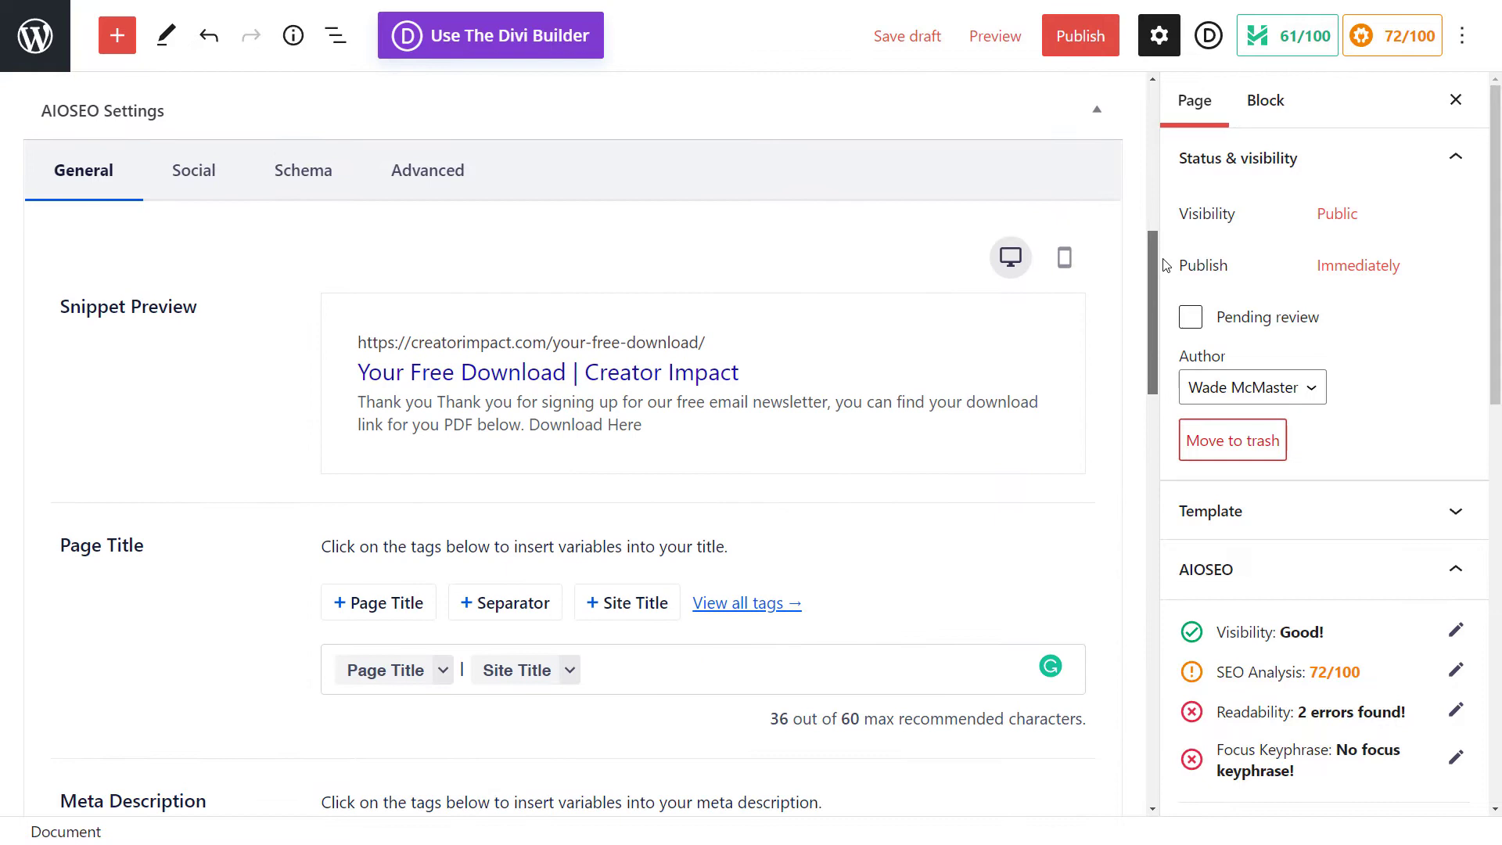
click(435, 182)
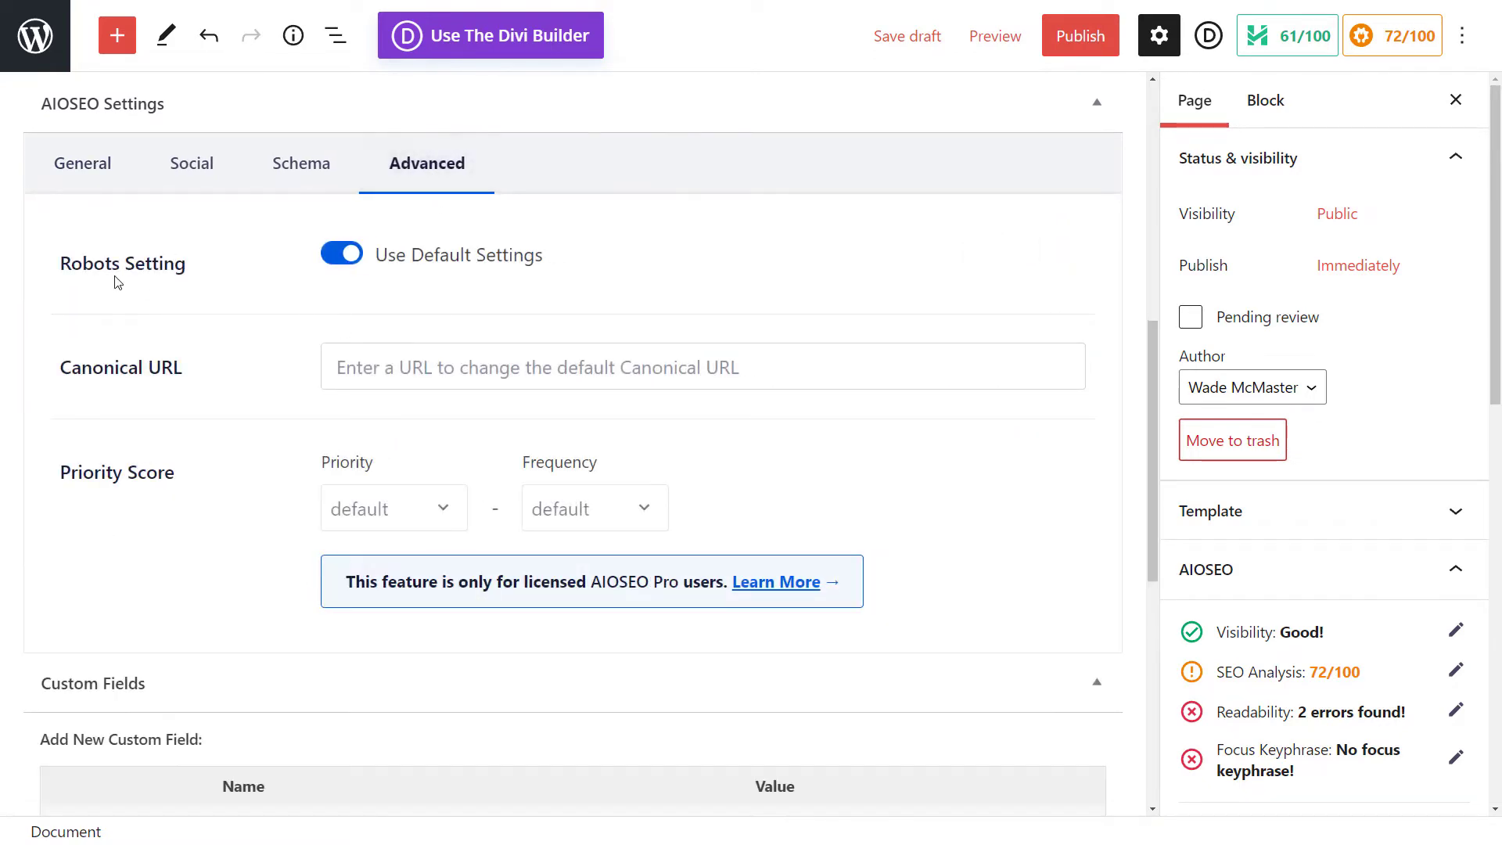
click(339, 258)
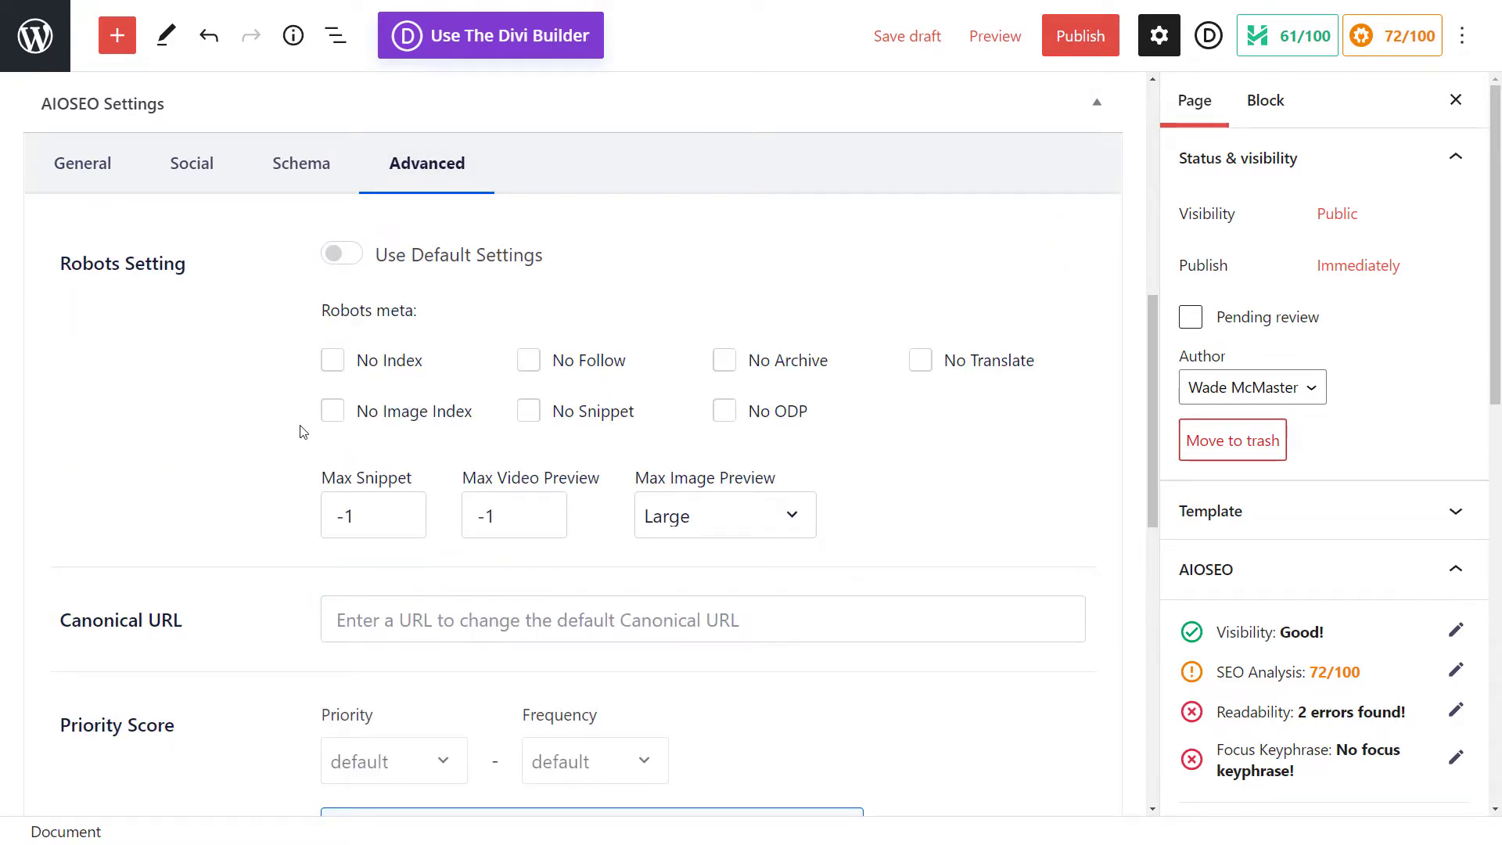
click(330, 363)
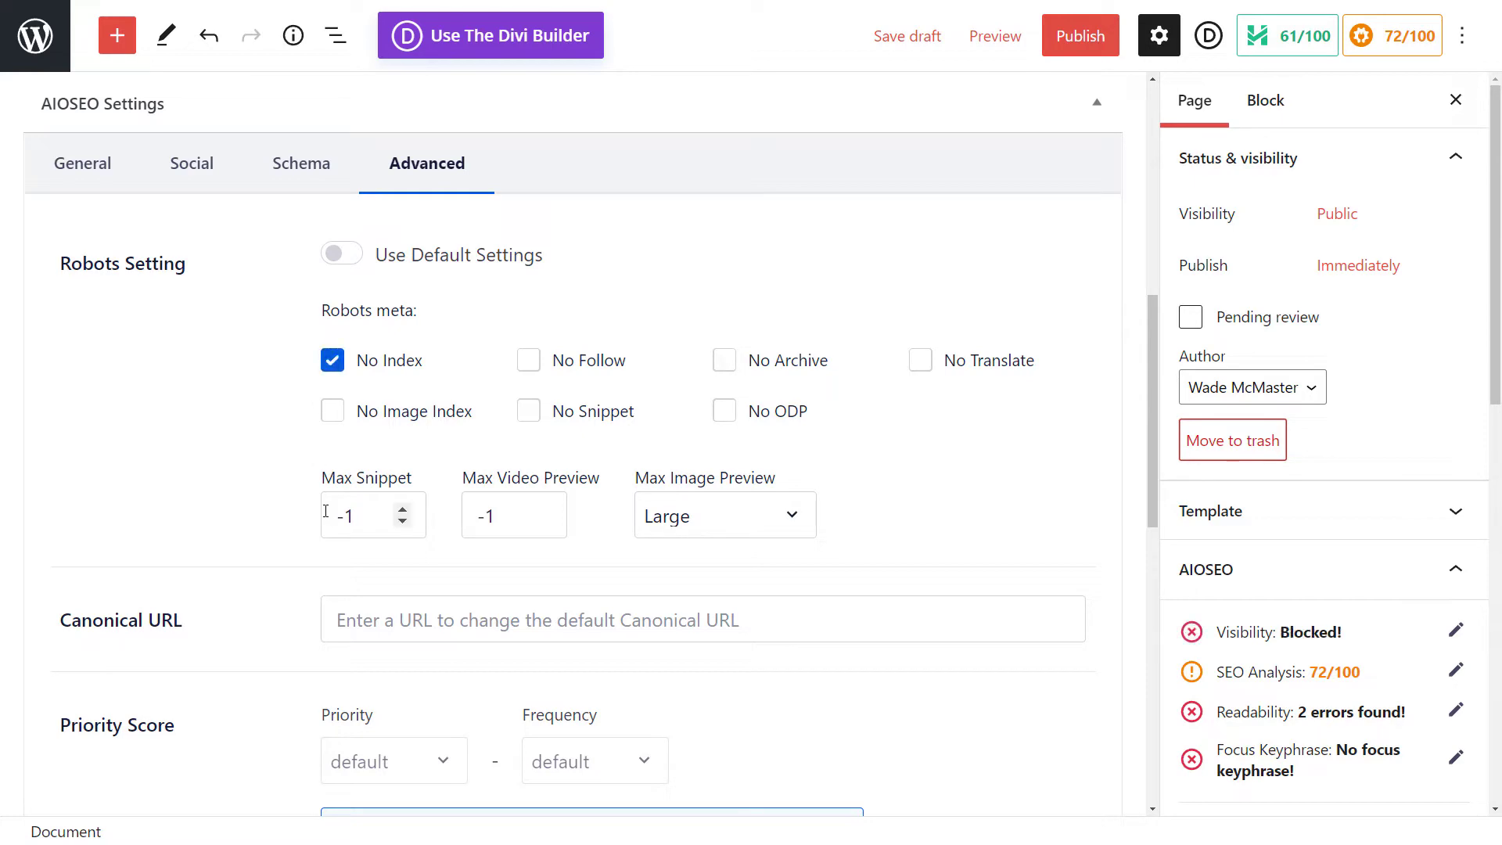
scroll(259, 364, down, 4)
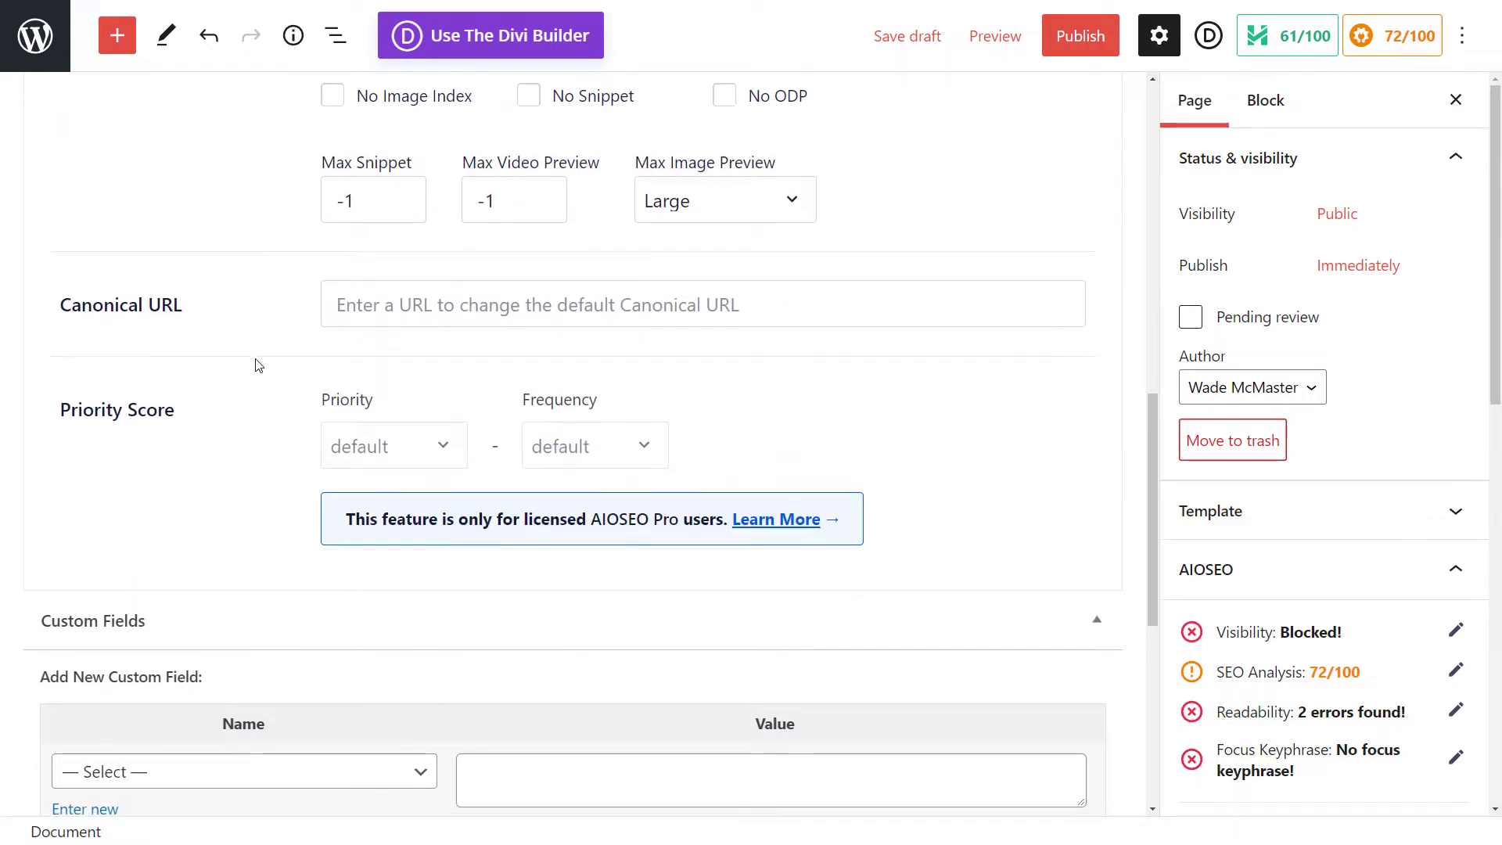
scroll(258, 365, down, 4)
scroll(251, 383, down, 3)
scroll(258, 466, up, 15)
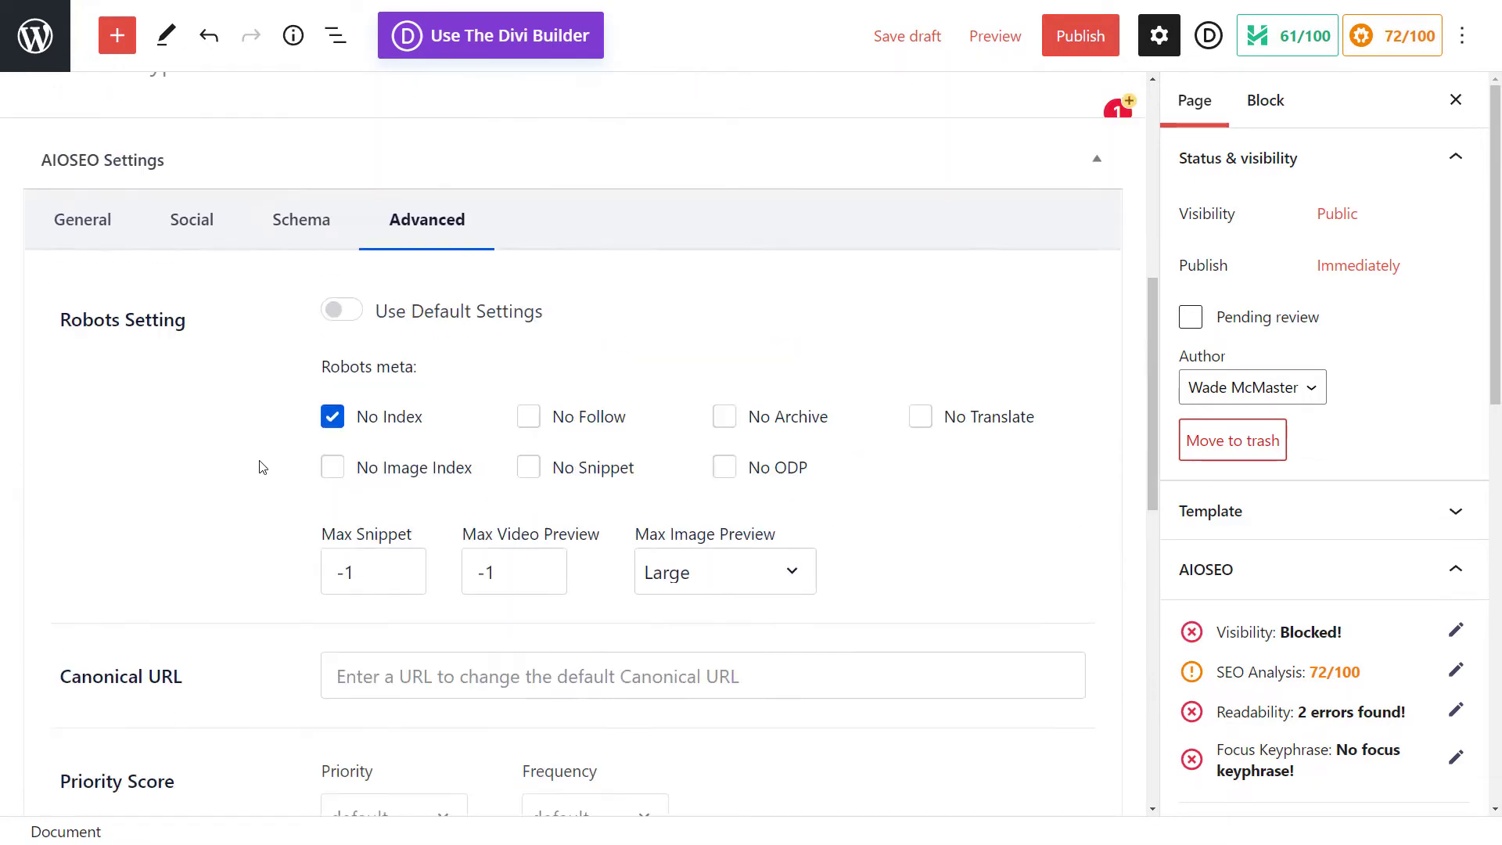
scroll(965, 144, up, 4)
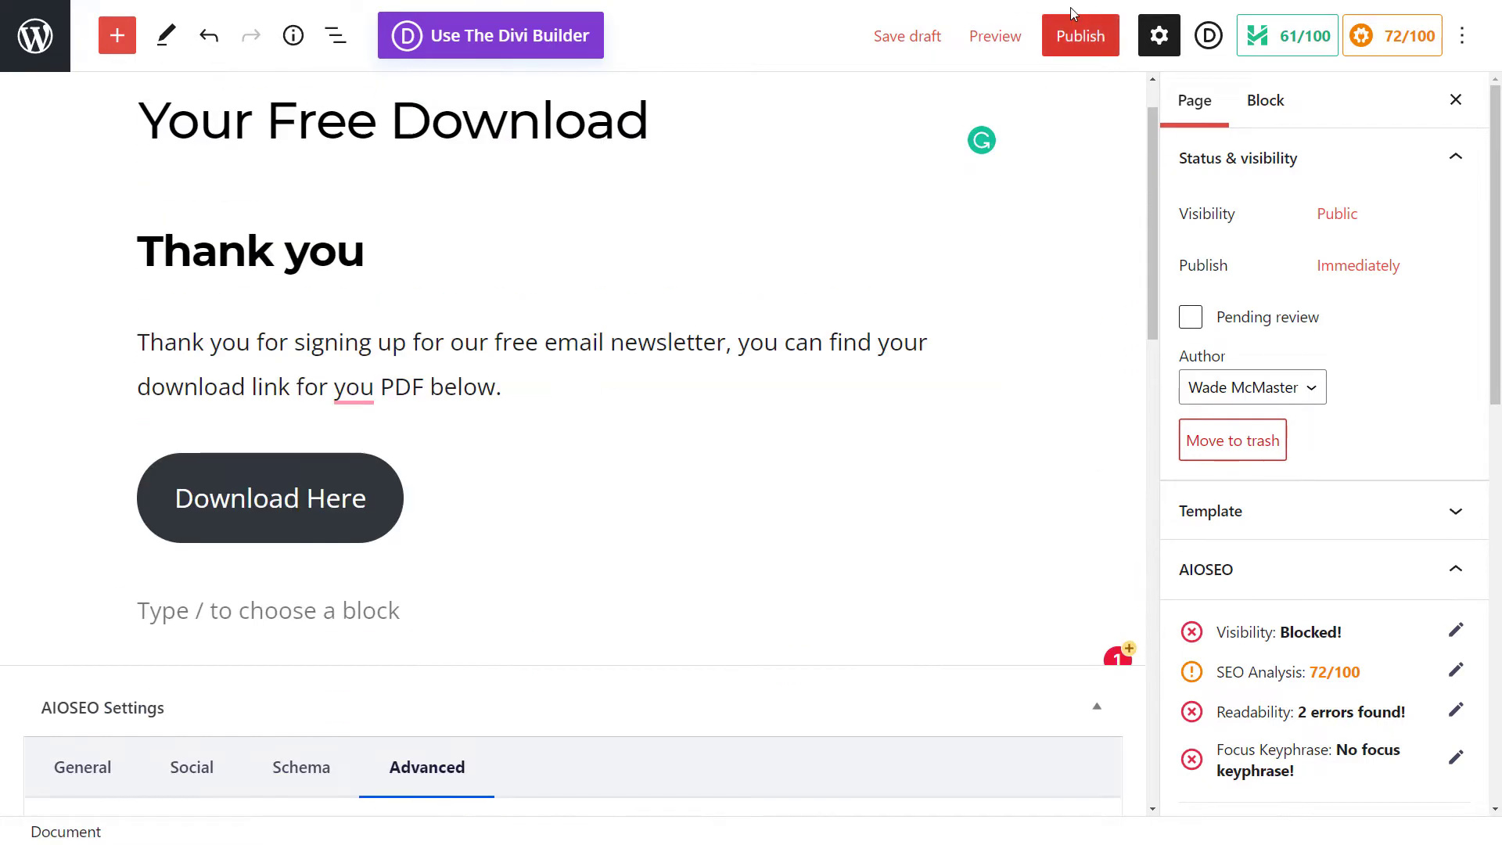
Step: Publish the page
click(1093, 48)
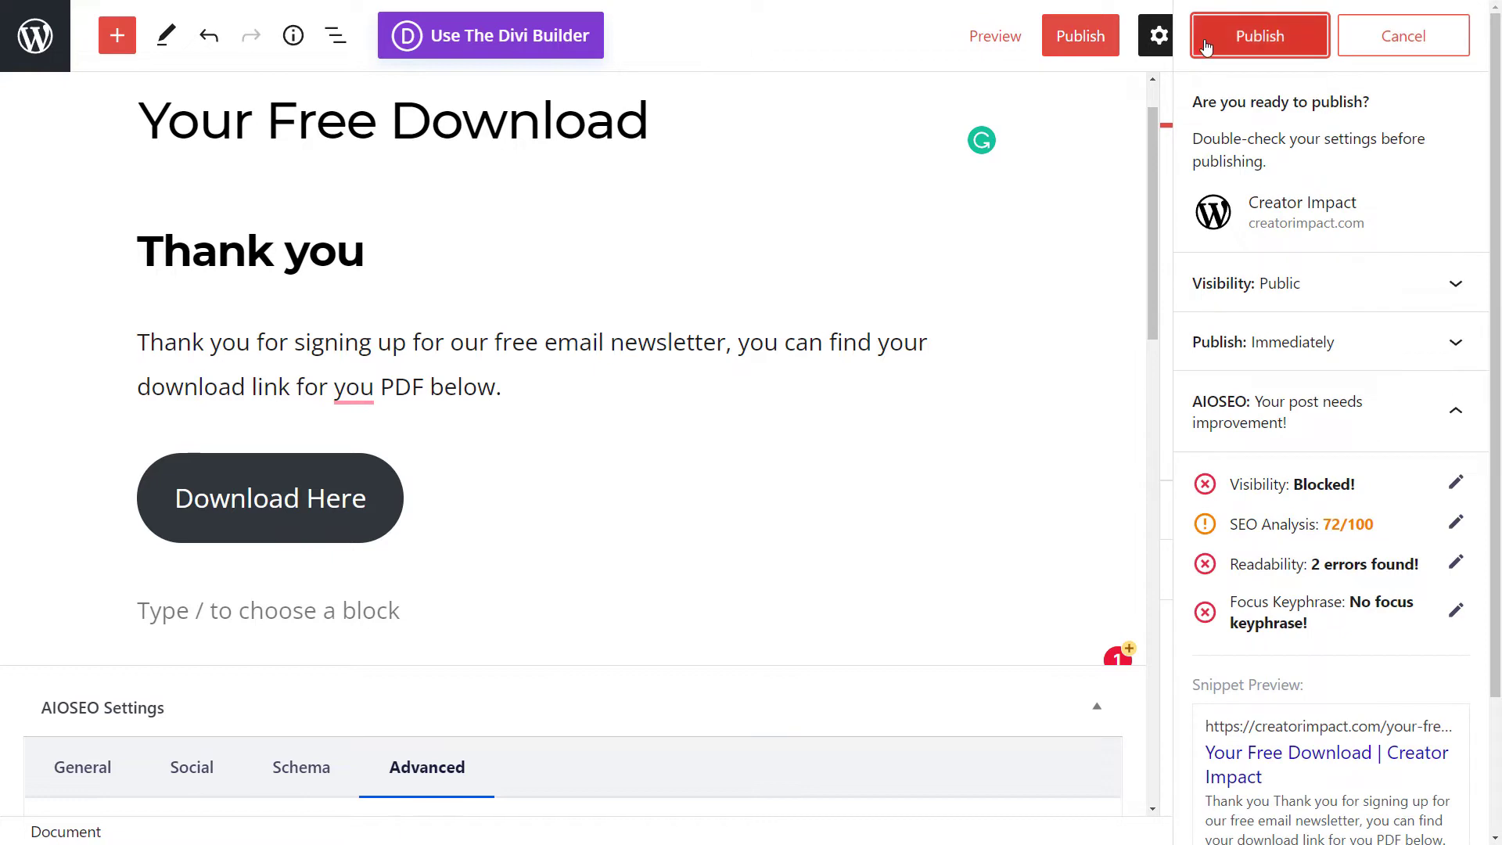
click(1243, 49)
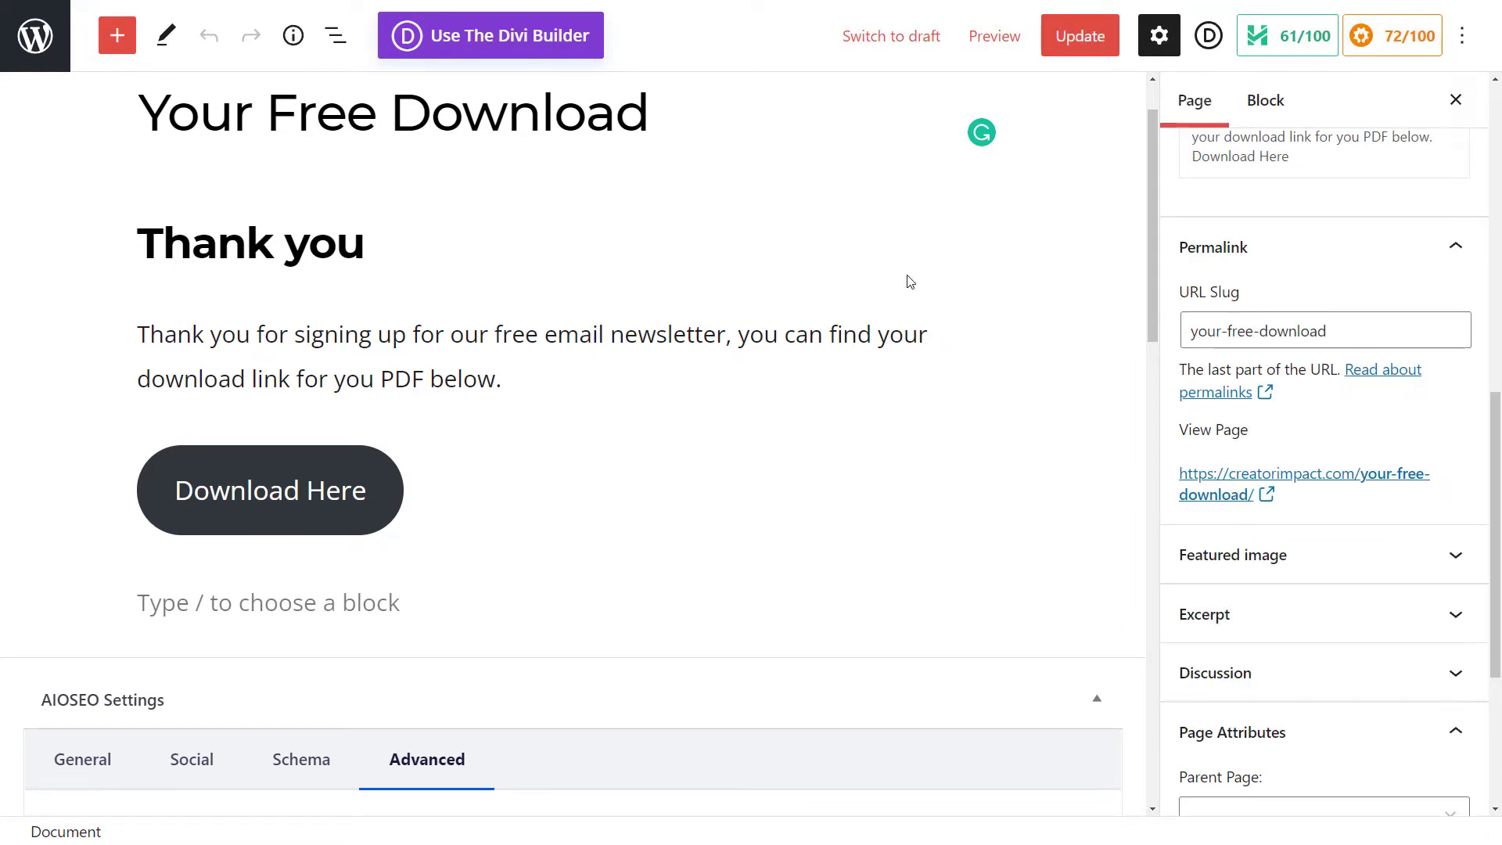
key(F11)
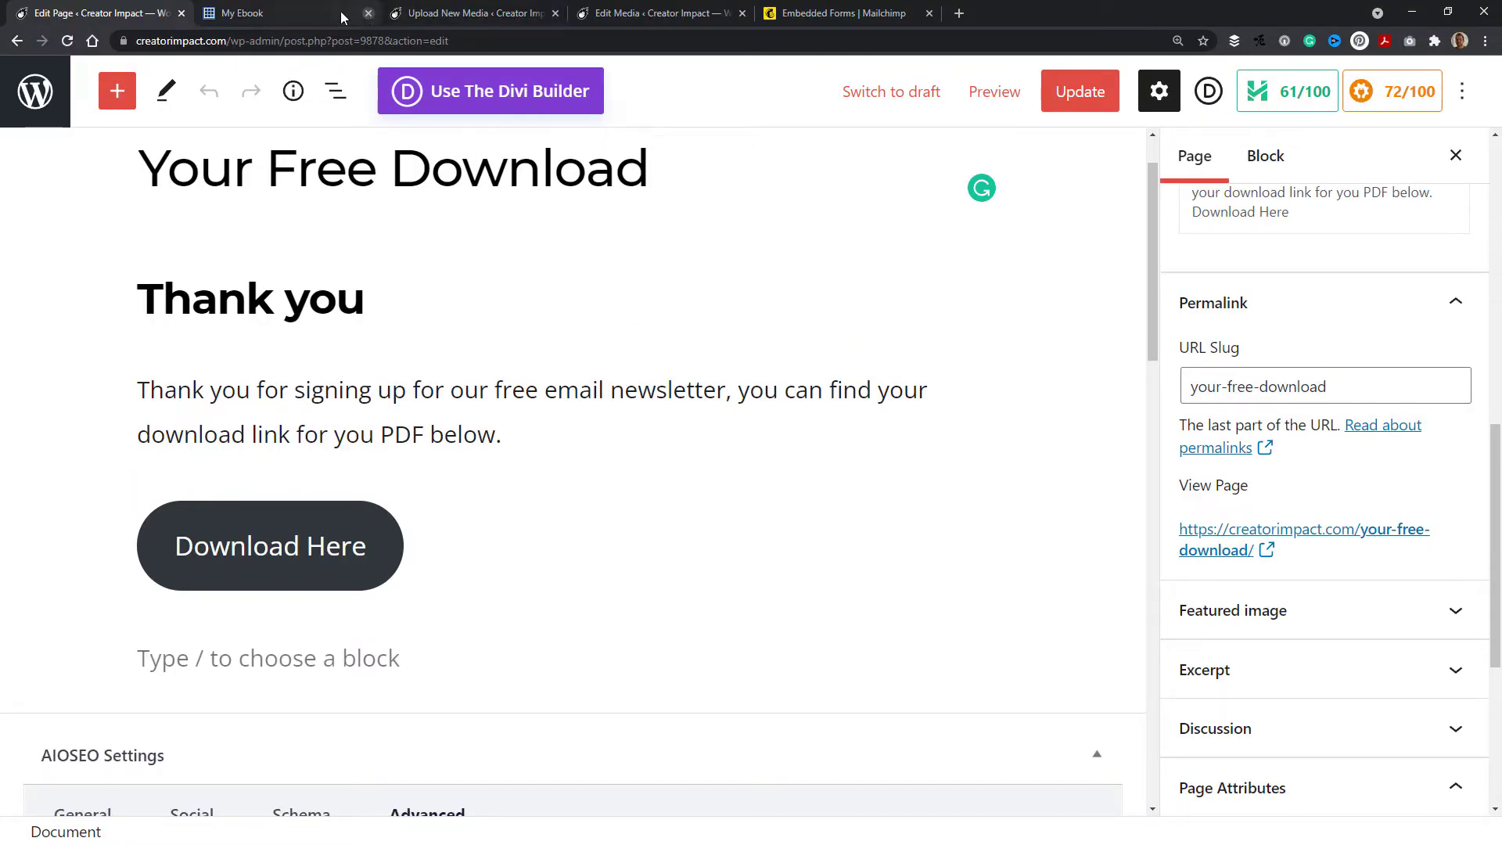
Step: Close the ebook, upload media and edit media tabs
click(365, 19)
click(367, 15)
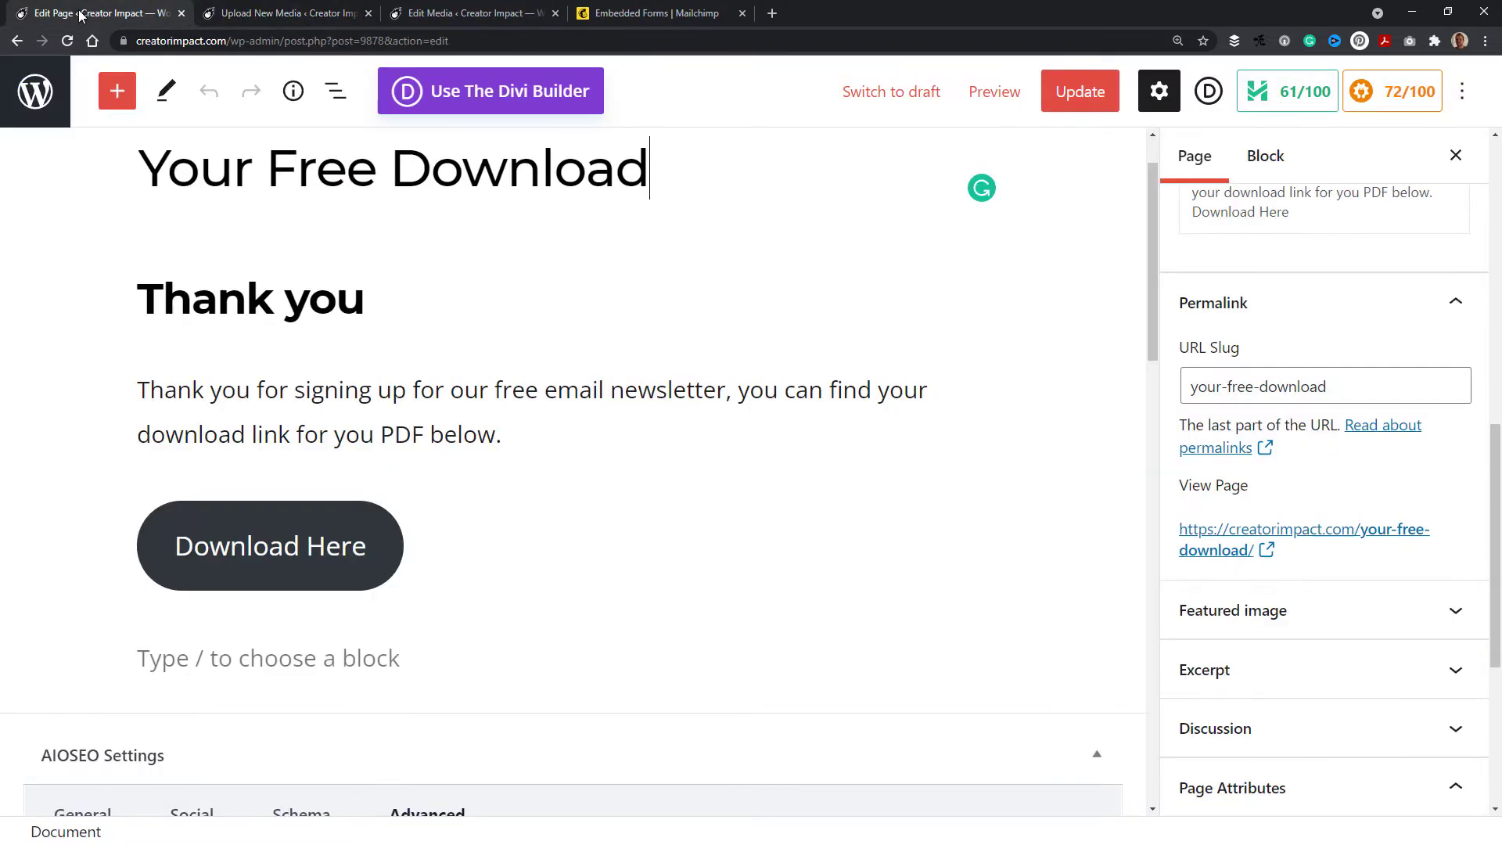
click(368, 14)
click(368, 13)
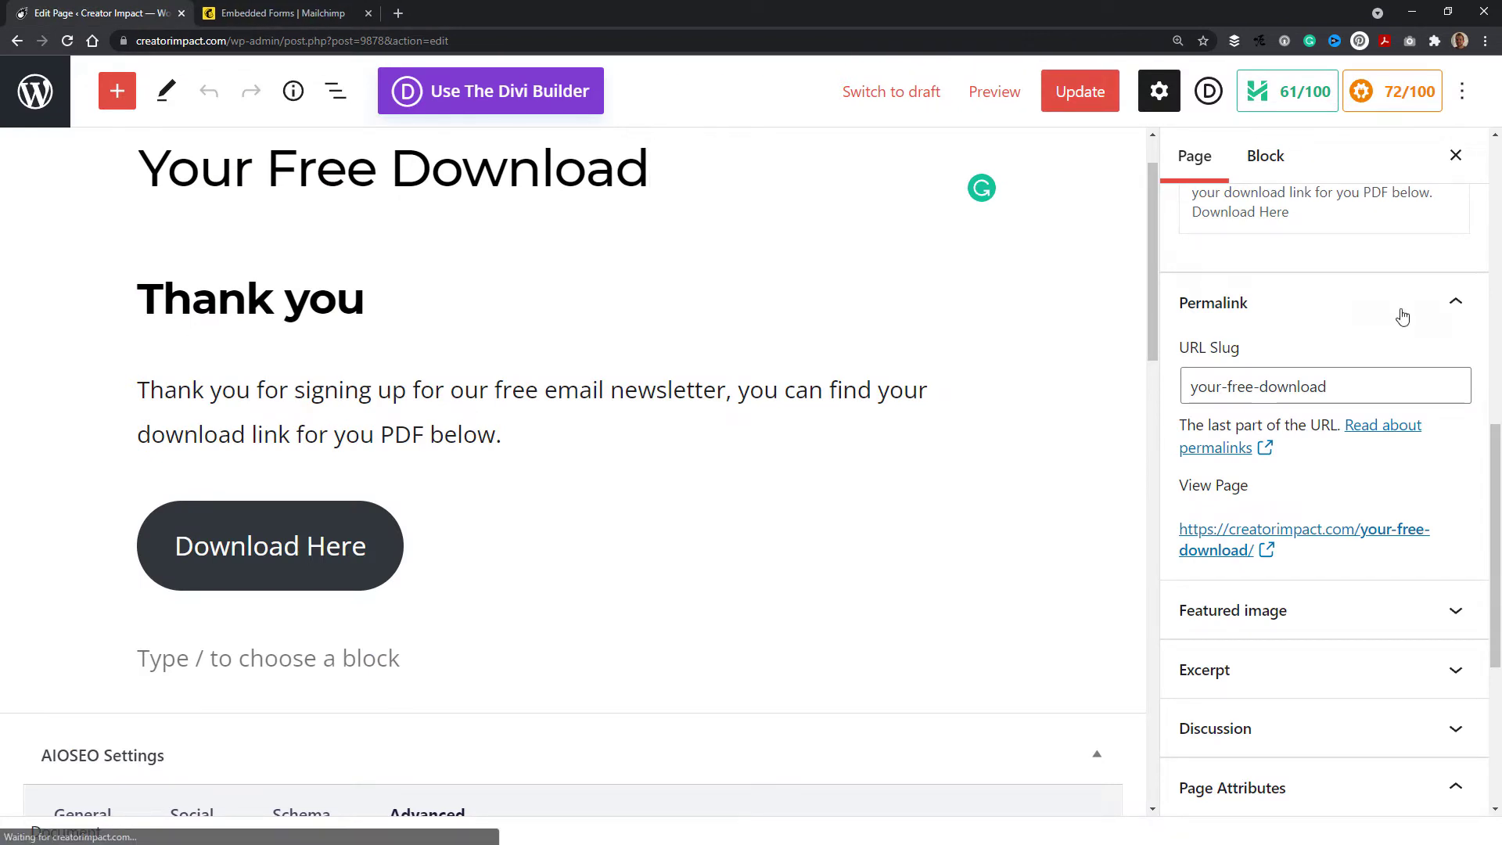
click(1213, 303)
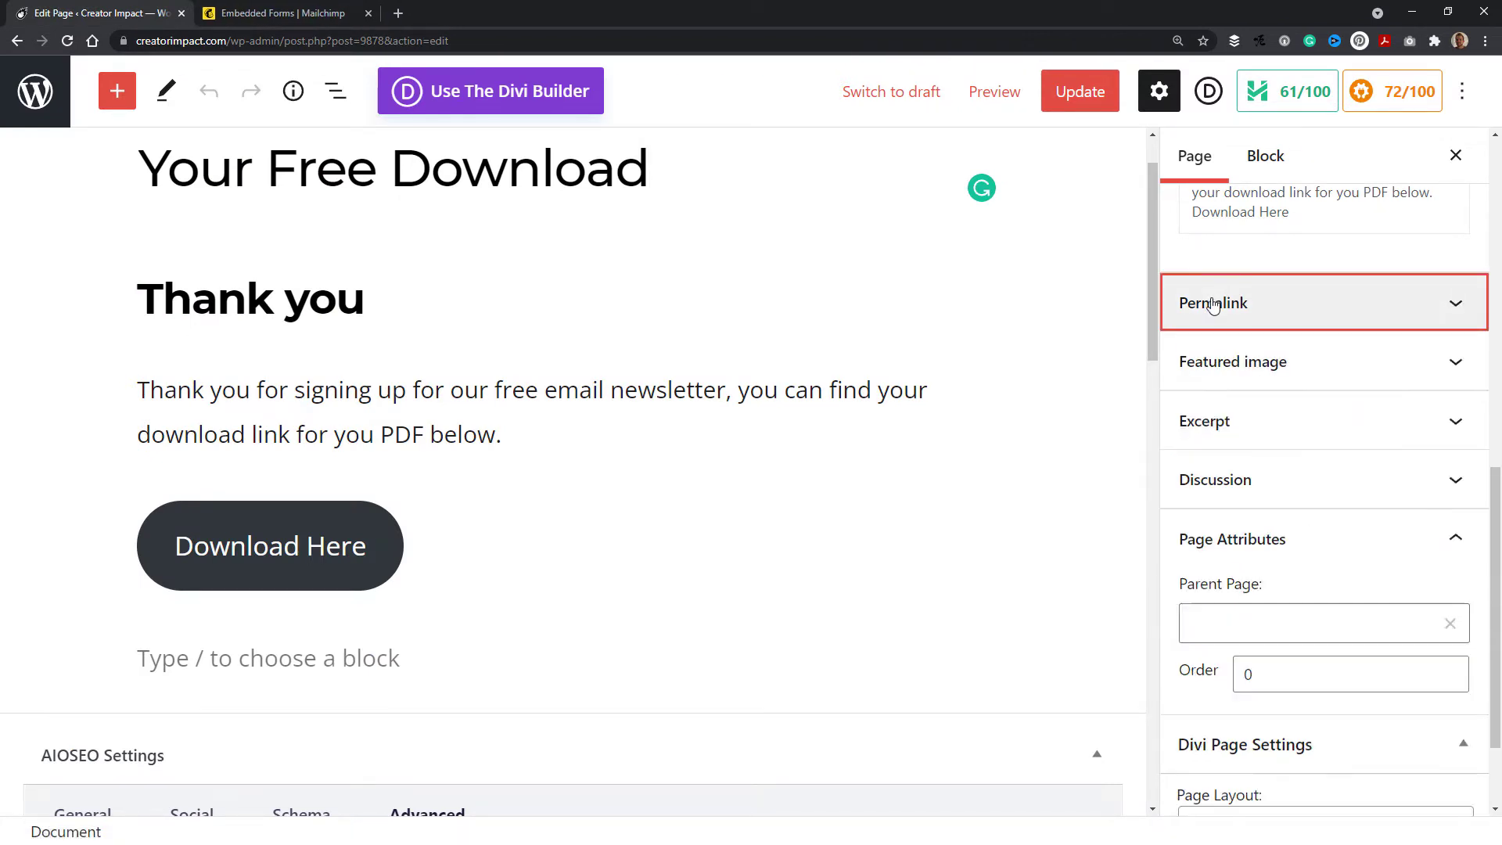
scroll(1214, 309, up, 3)
scroll(1214, 309, down, 2)
scroll(1234, 313, down, 3)
scroll(1228, 332, up, 9)
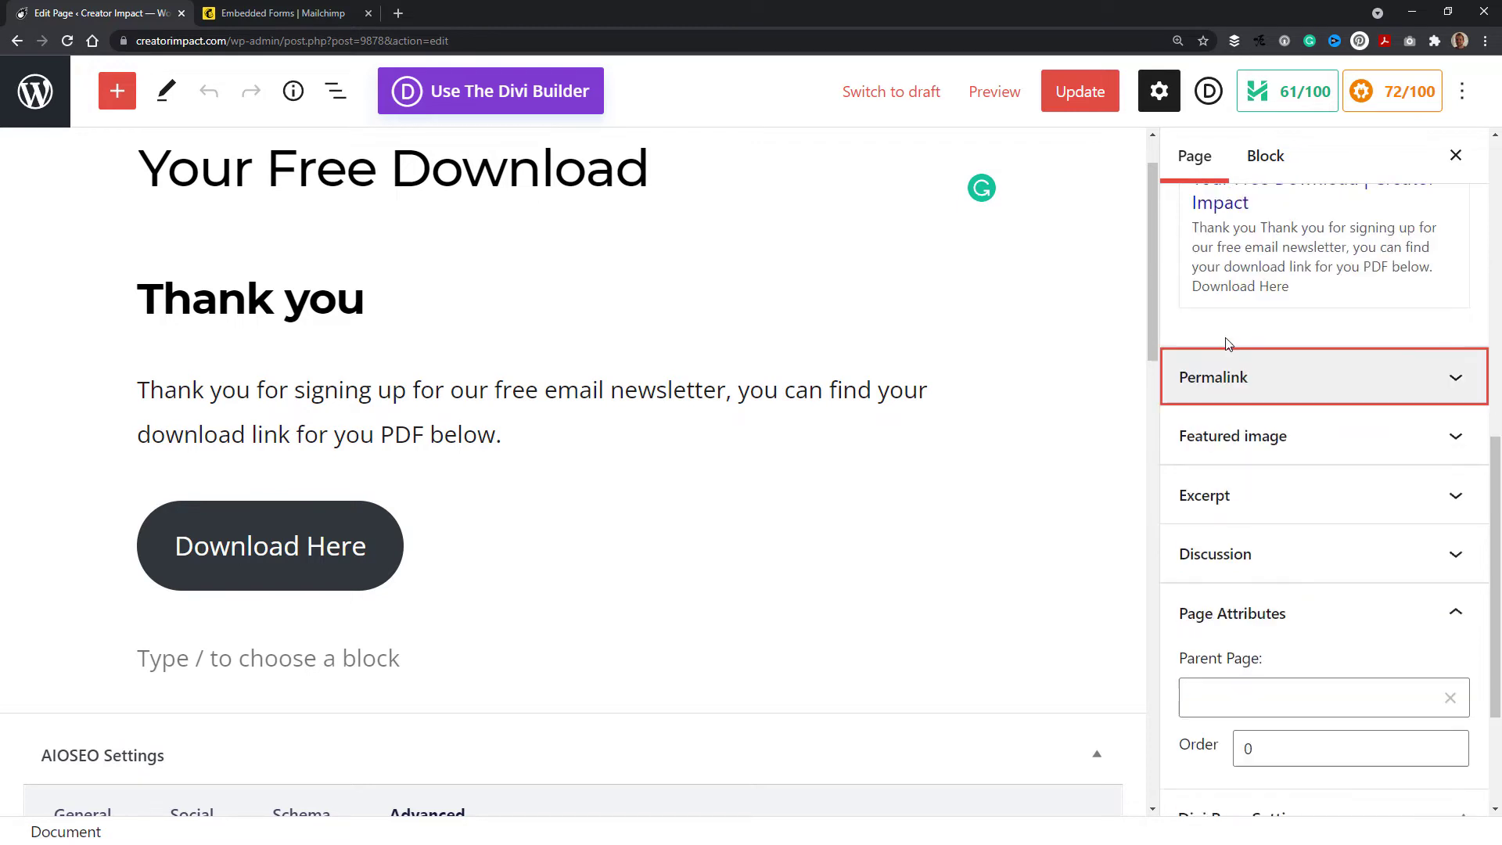
scroll(1221, 313, down, 8)
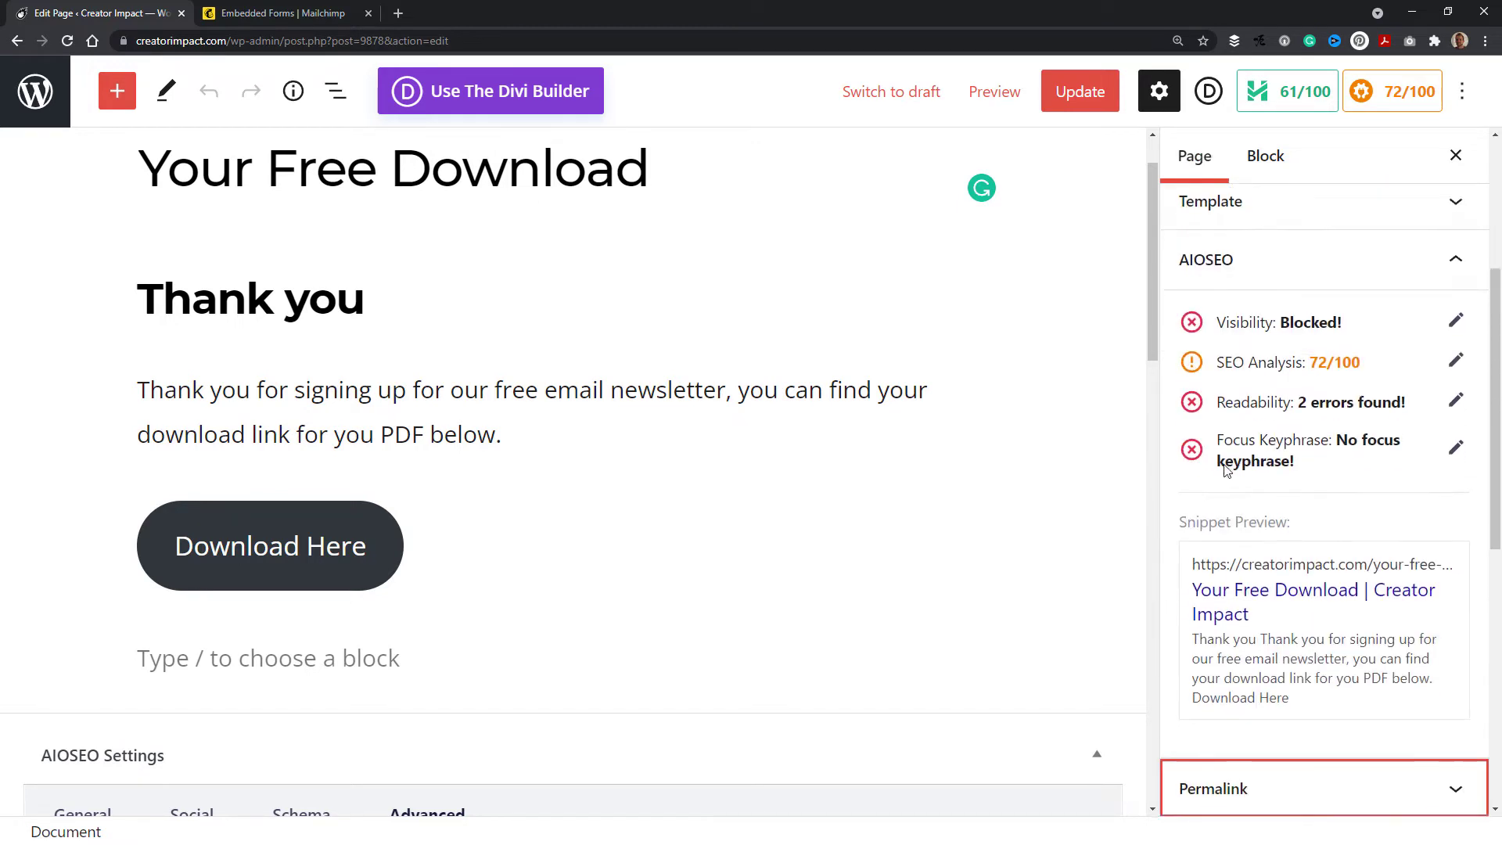
click(1224, 551)
scroll(1236, 428, down, 4)
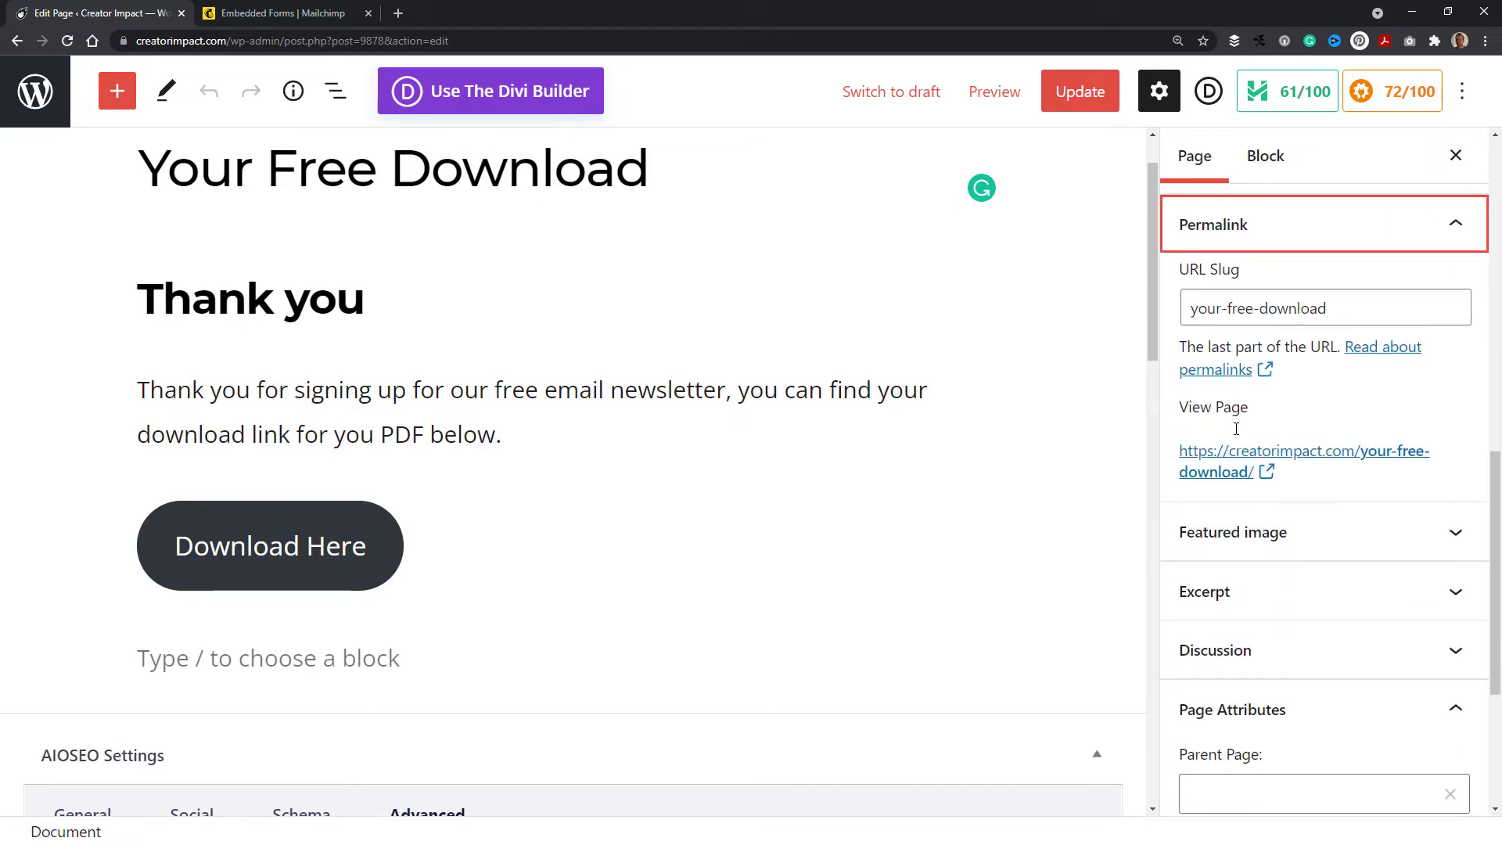
Step: Open the page's permalink in a new tab and select its web address
right_click(1254, 471)
key(Escape)
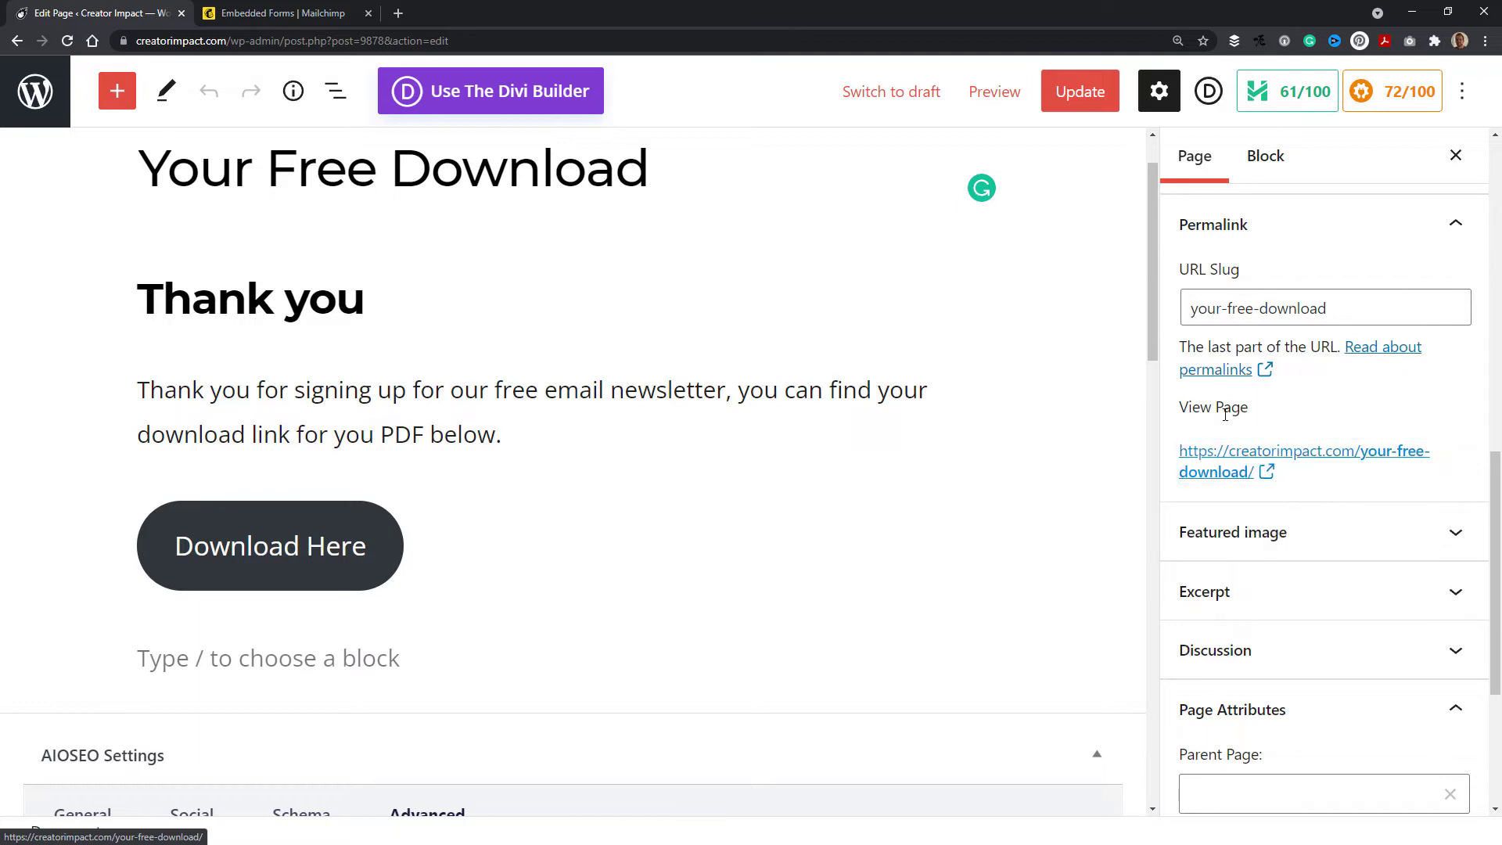
right_click(1254, 472)
click(1307, 467)
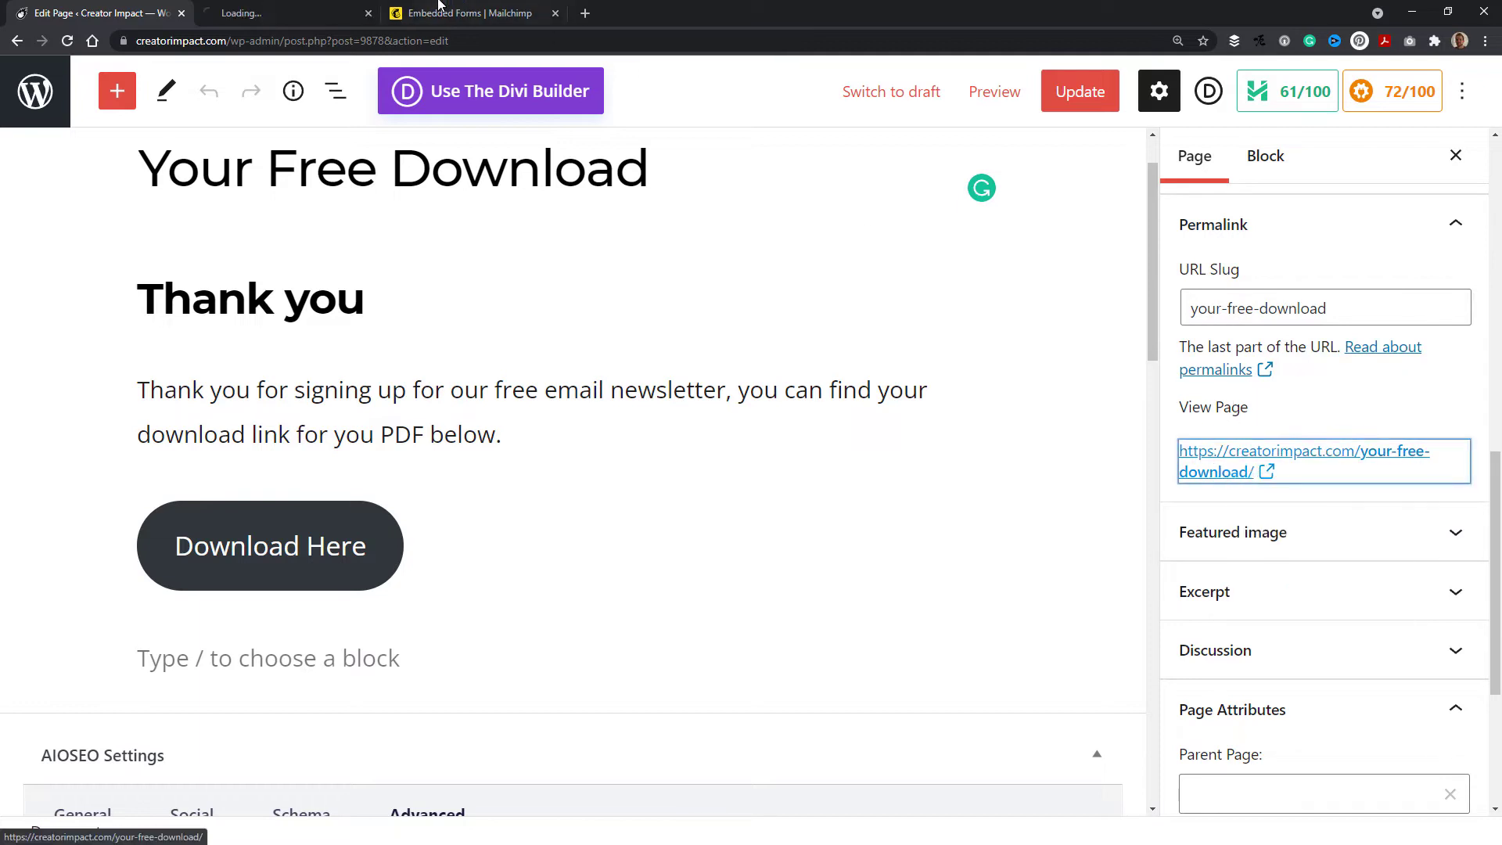
click(297, 14)
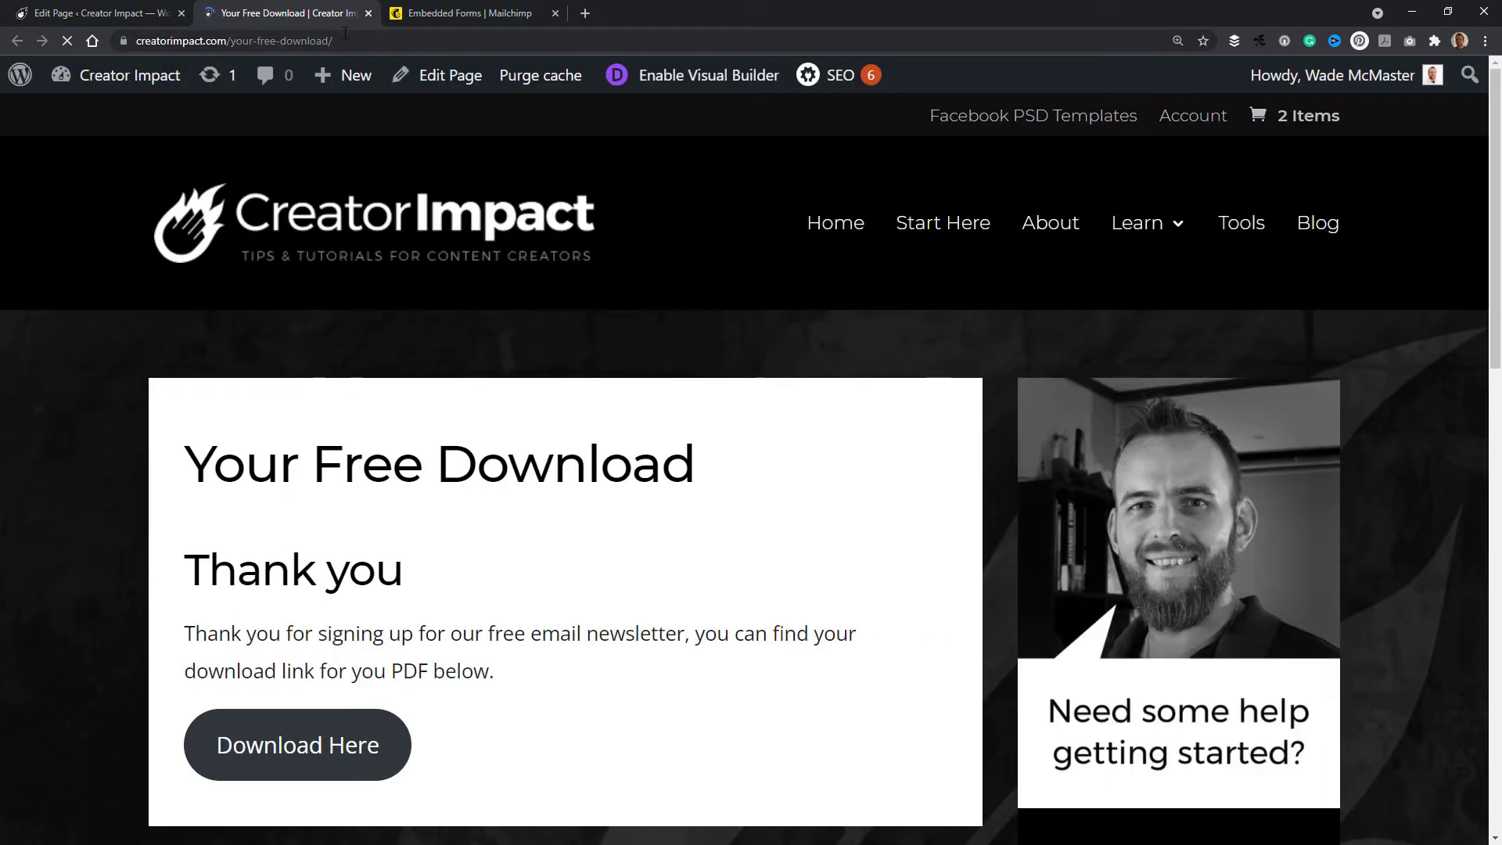
click(342, 41)
click(392, 40)
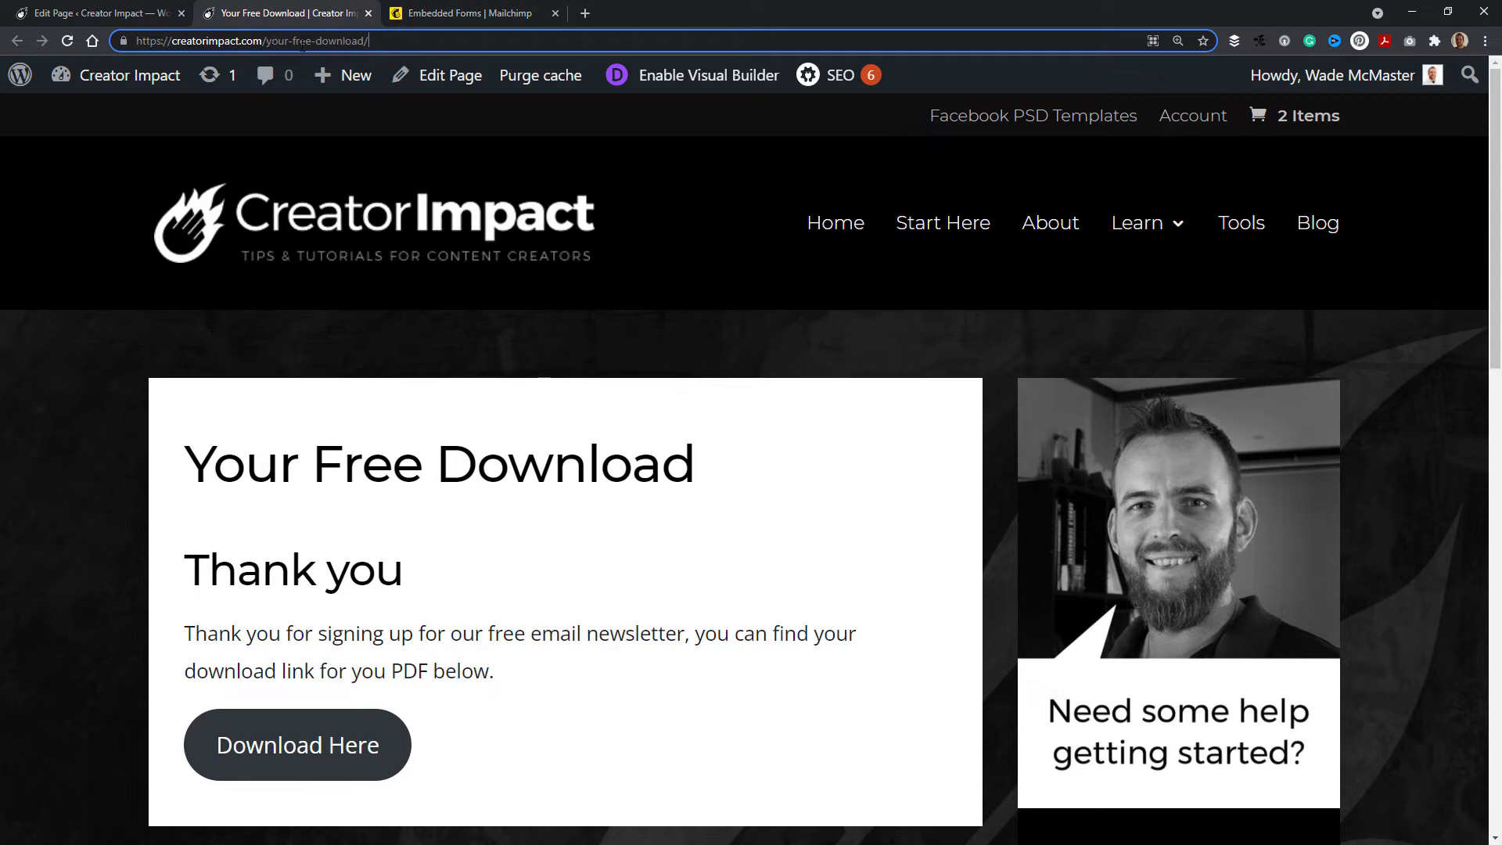
Step: Create a new page titled "Signup Form" and choose the default block editor
click(70, 14)
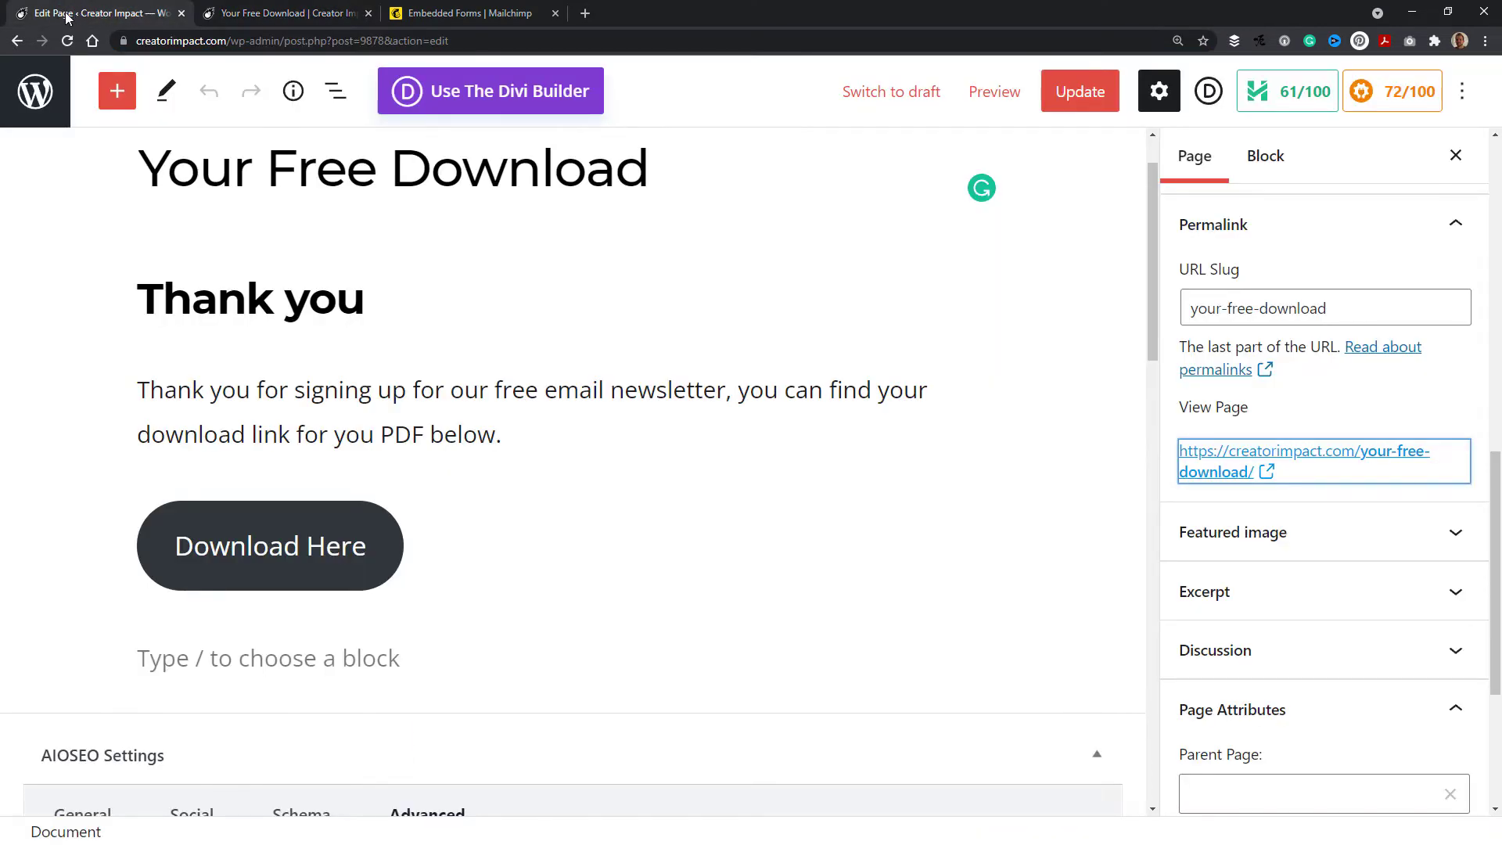
click(37, 90)
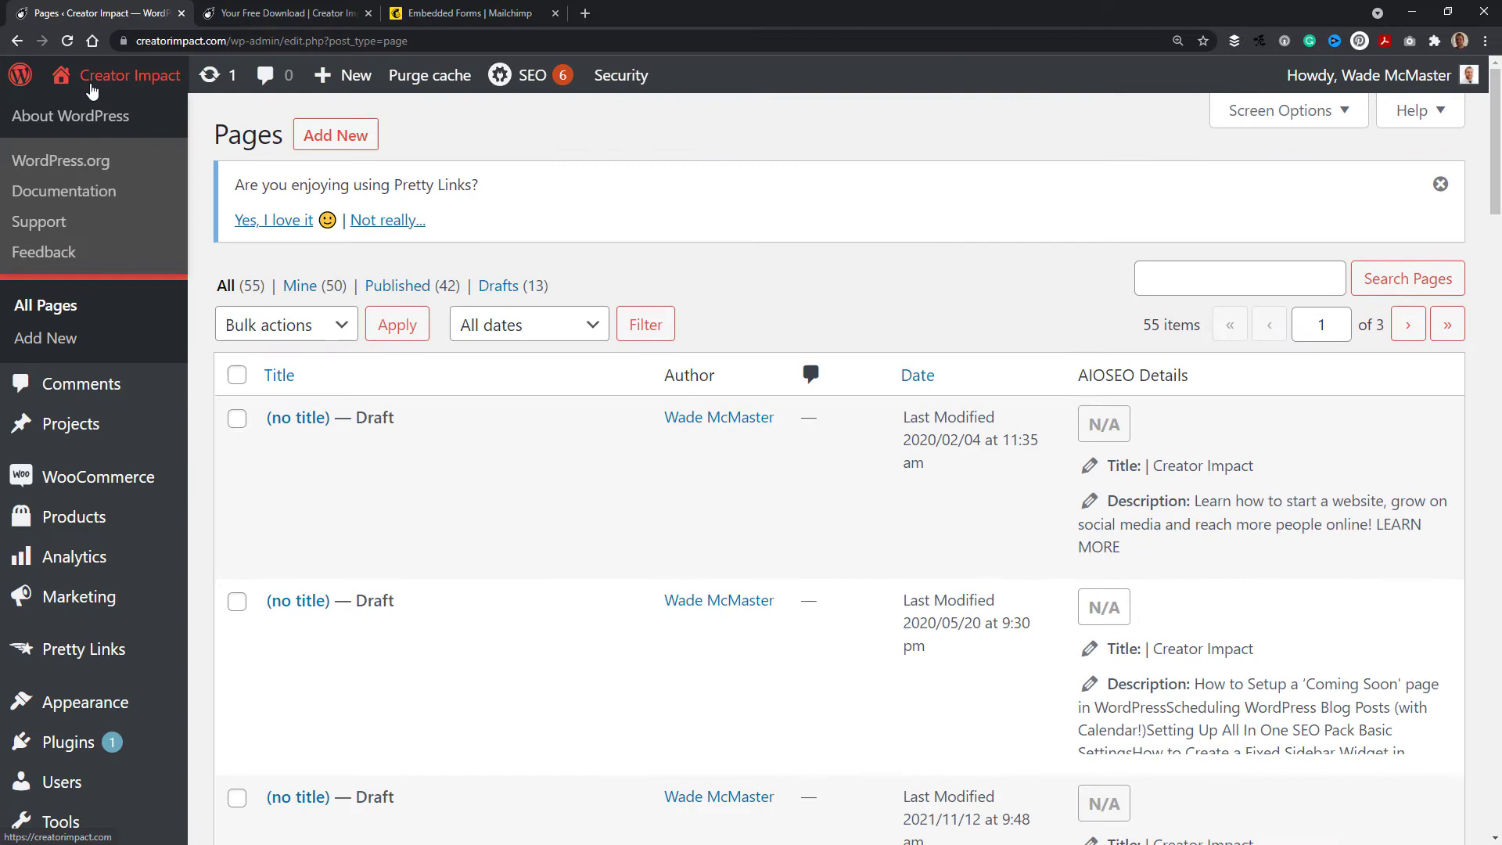
mouse_move(343, 75)
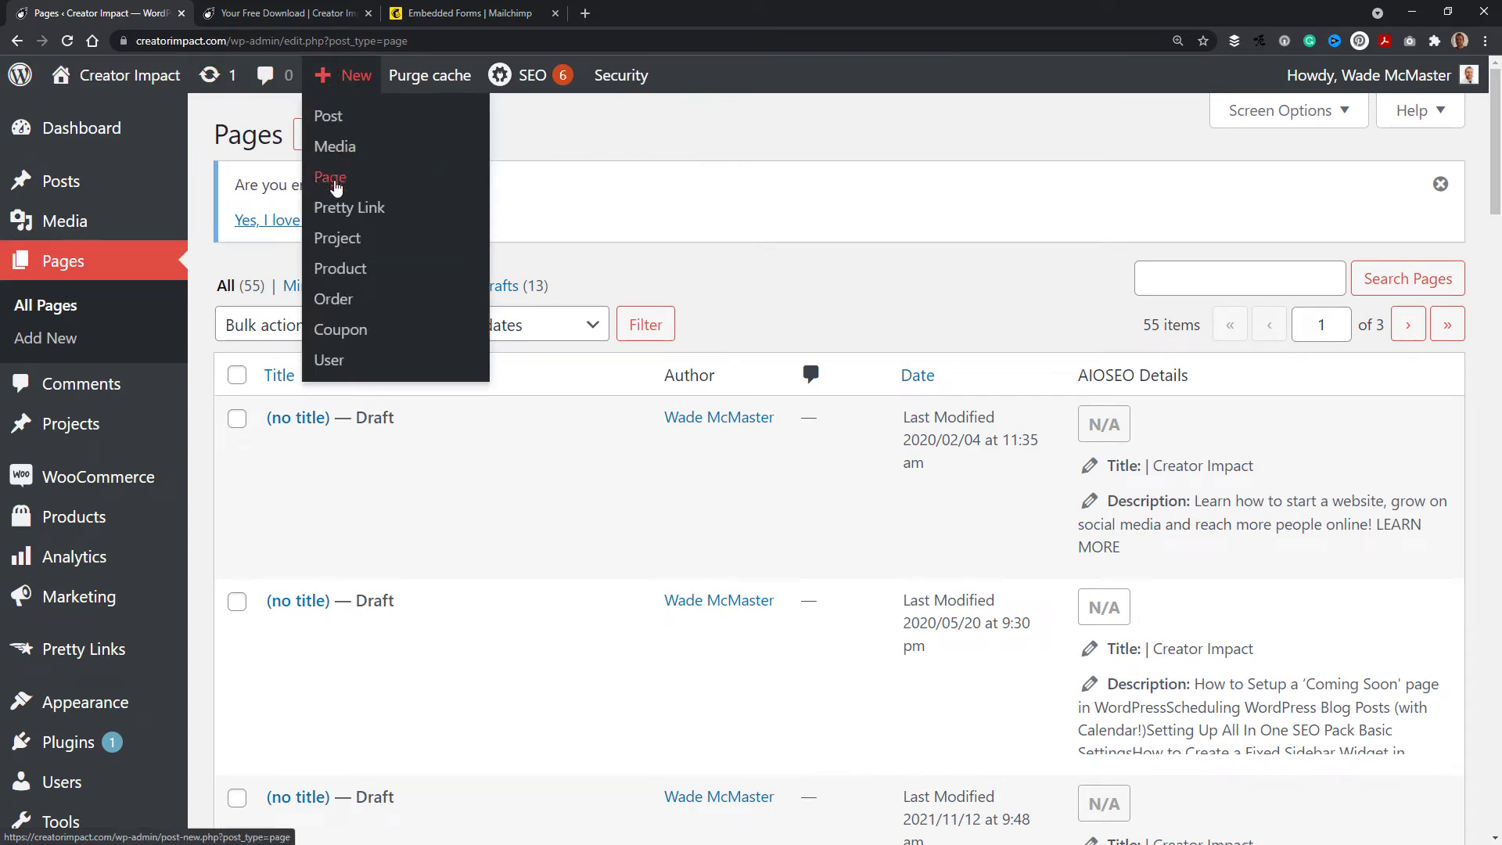
click(332, 178)
text(Sign)
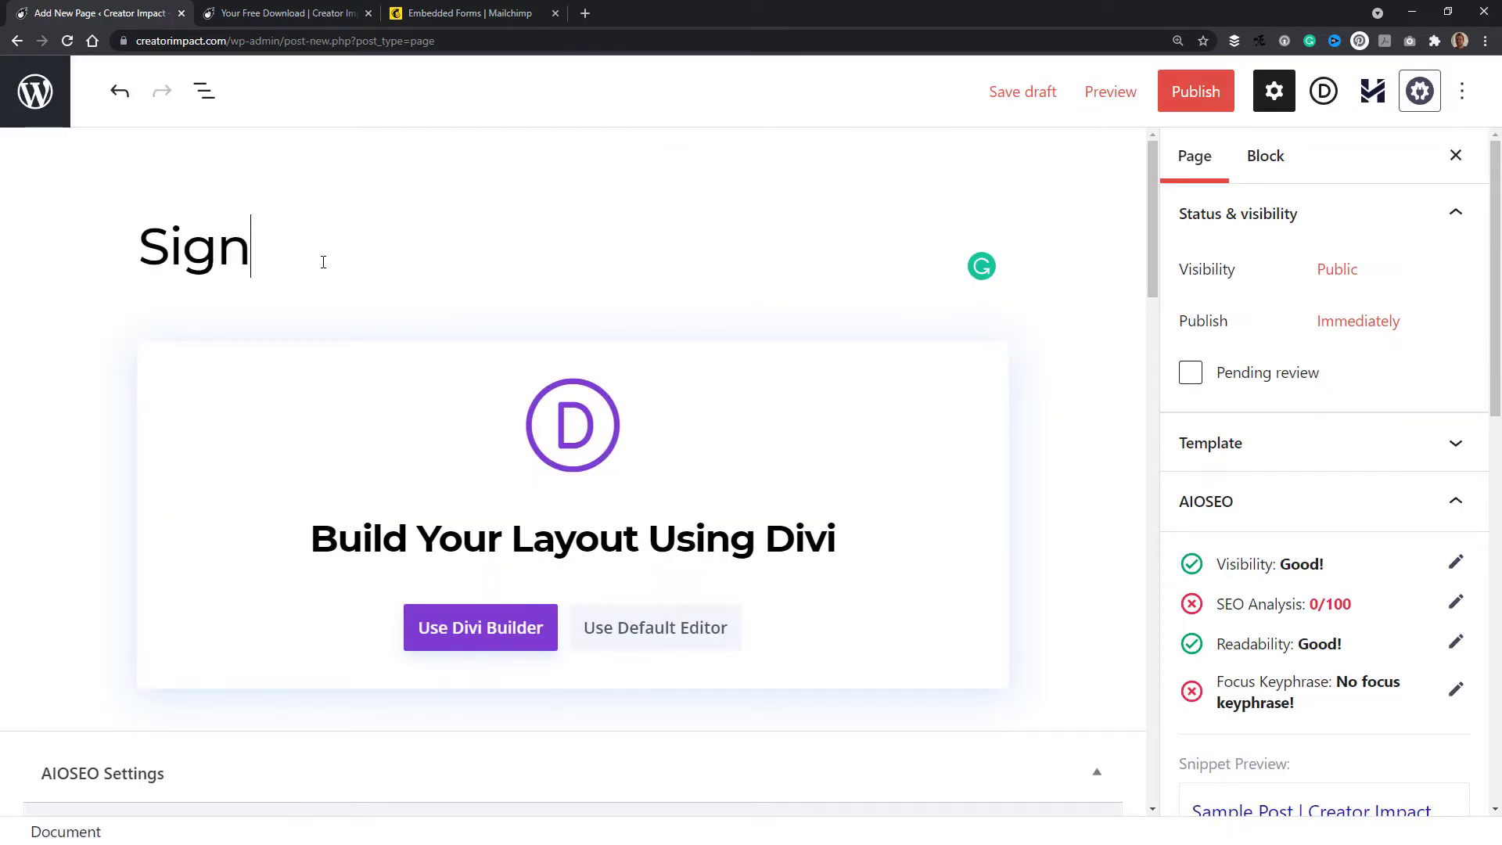
text(up Form)
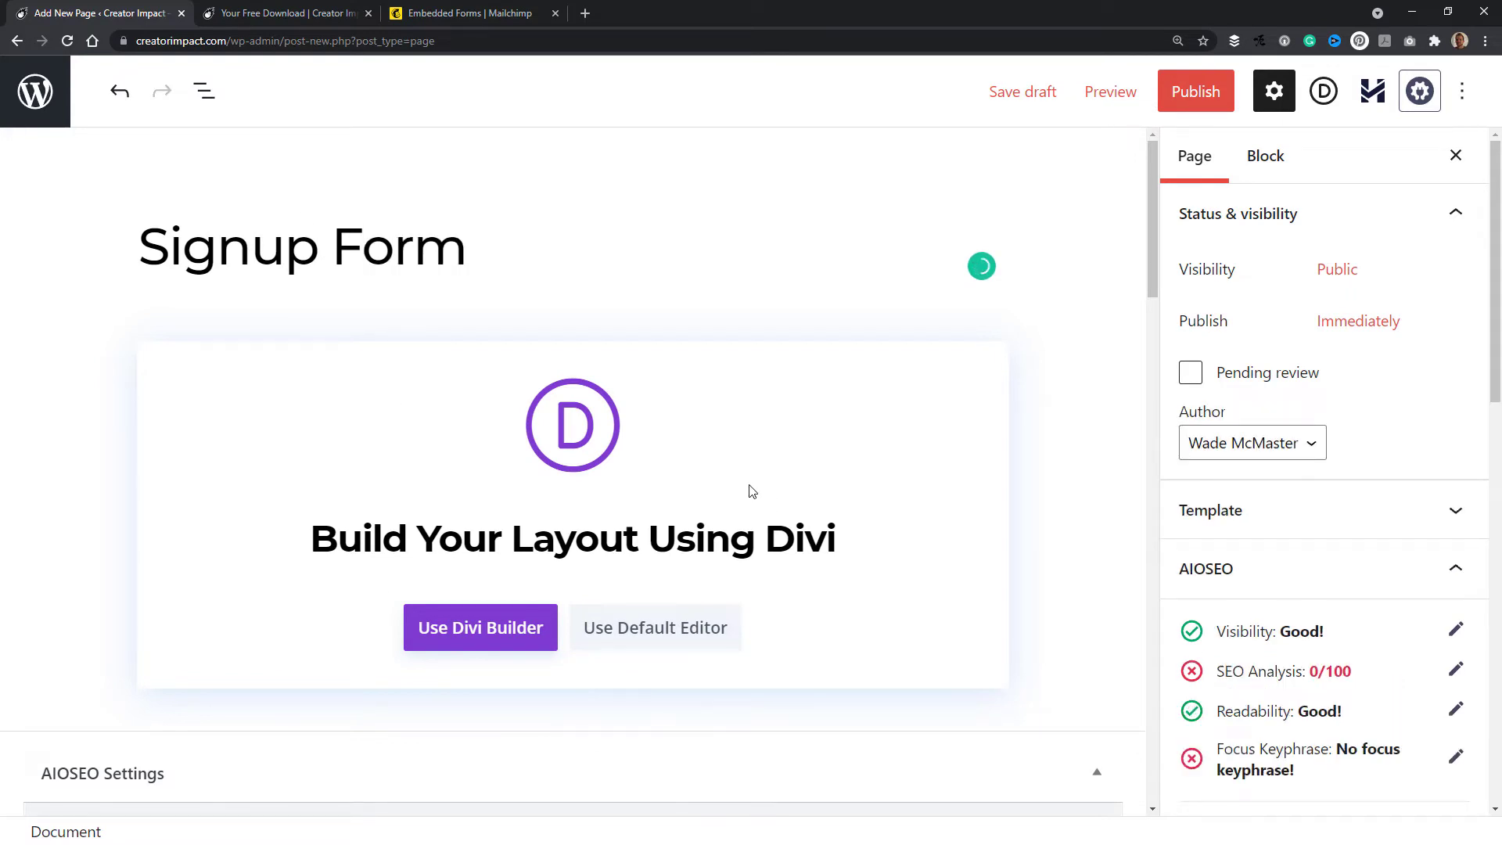
click(672, 630)
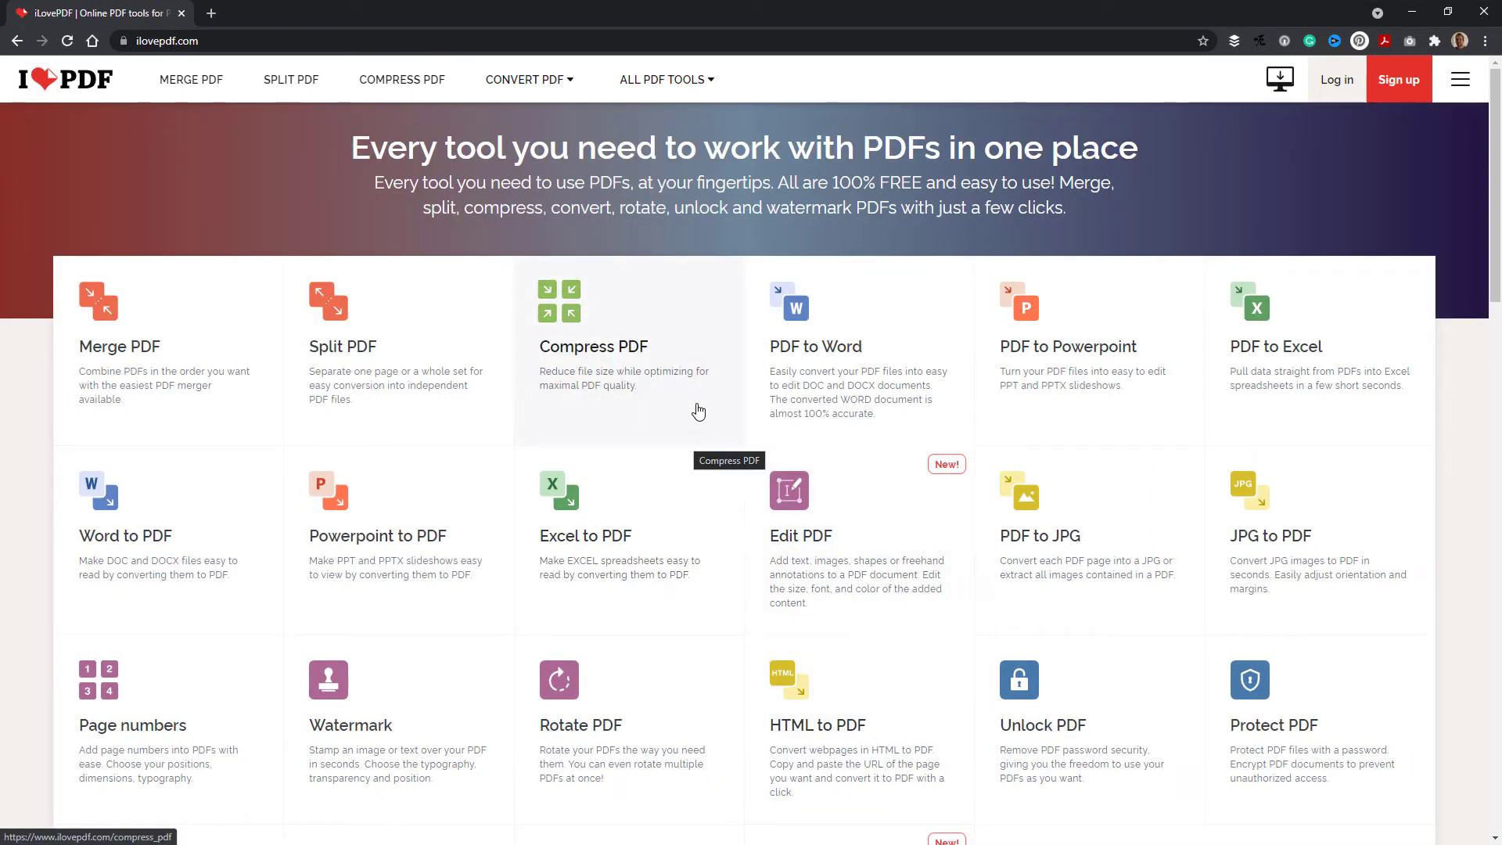
Step: Switch to iLovePDF and convert My Ebook.pdf from the Leadmagnet folder to JPG pages with PDF to JPG
scroll(698, 411, down, 4)
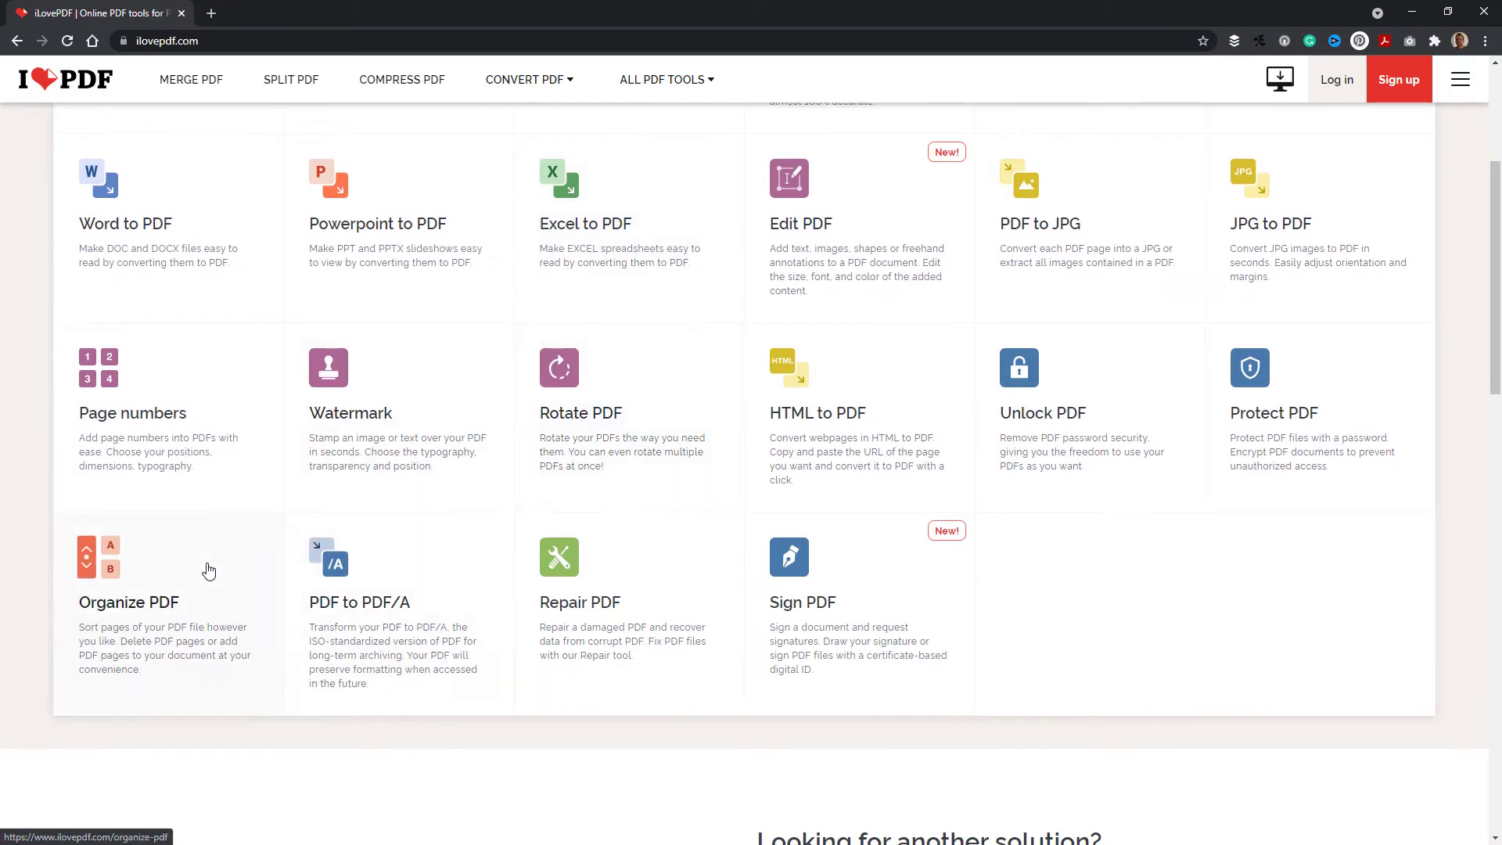
scroll(208, 571, up, 4)
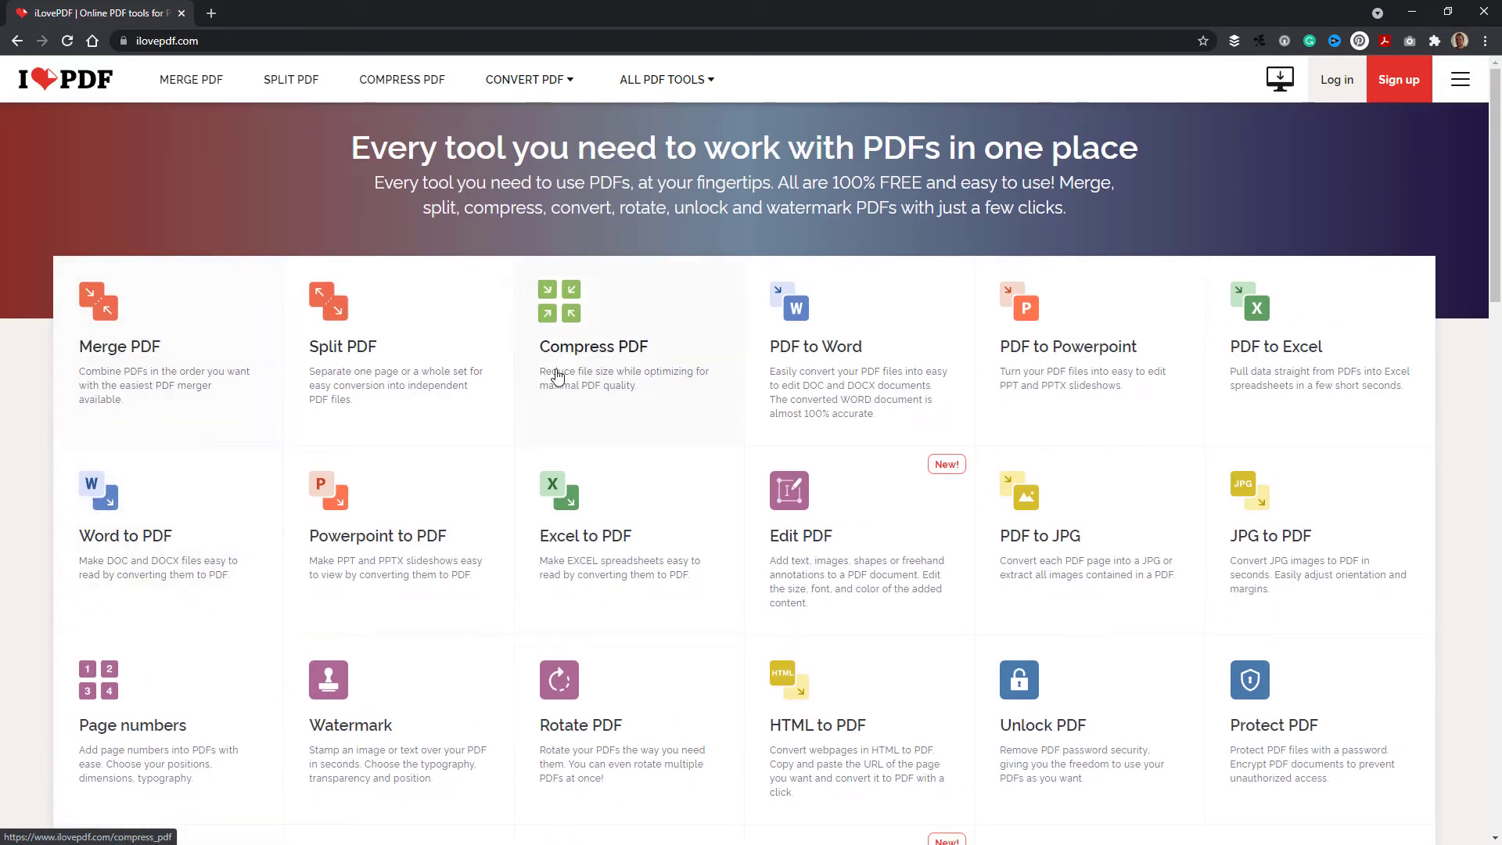
scroll(1087, 354, down, 1)
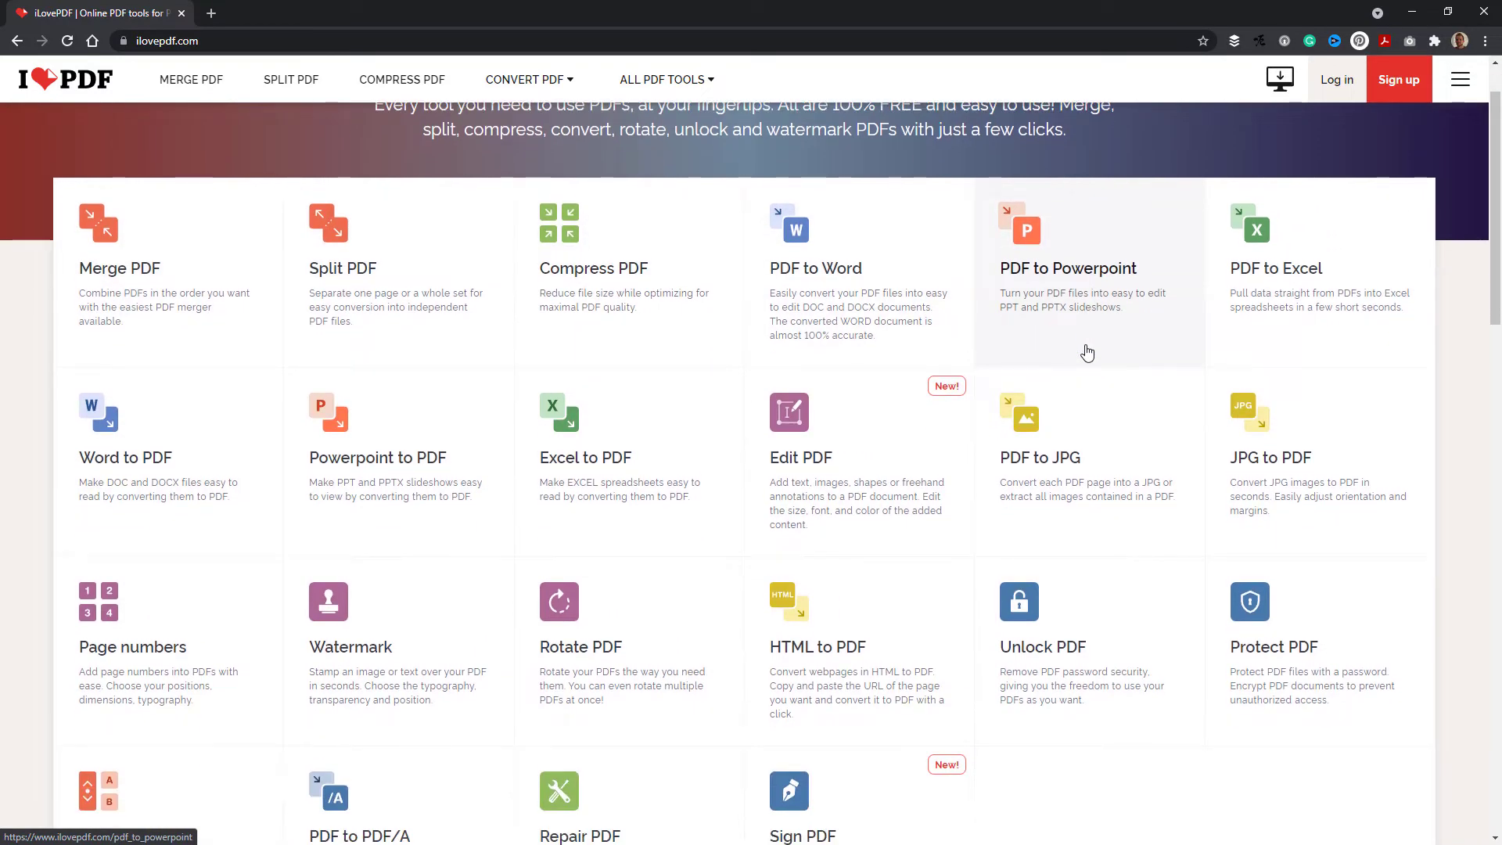
scroll(1087, 354, down, 2)
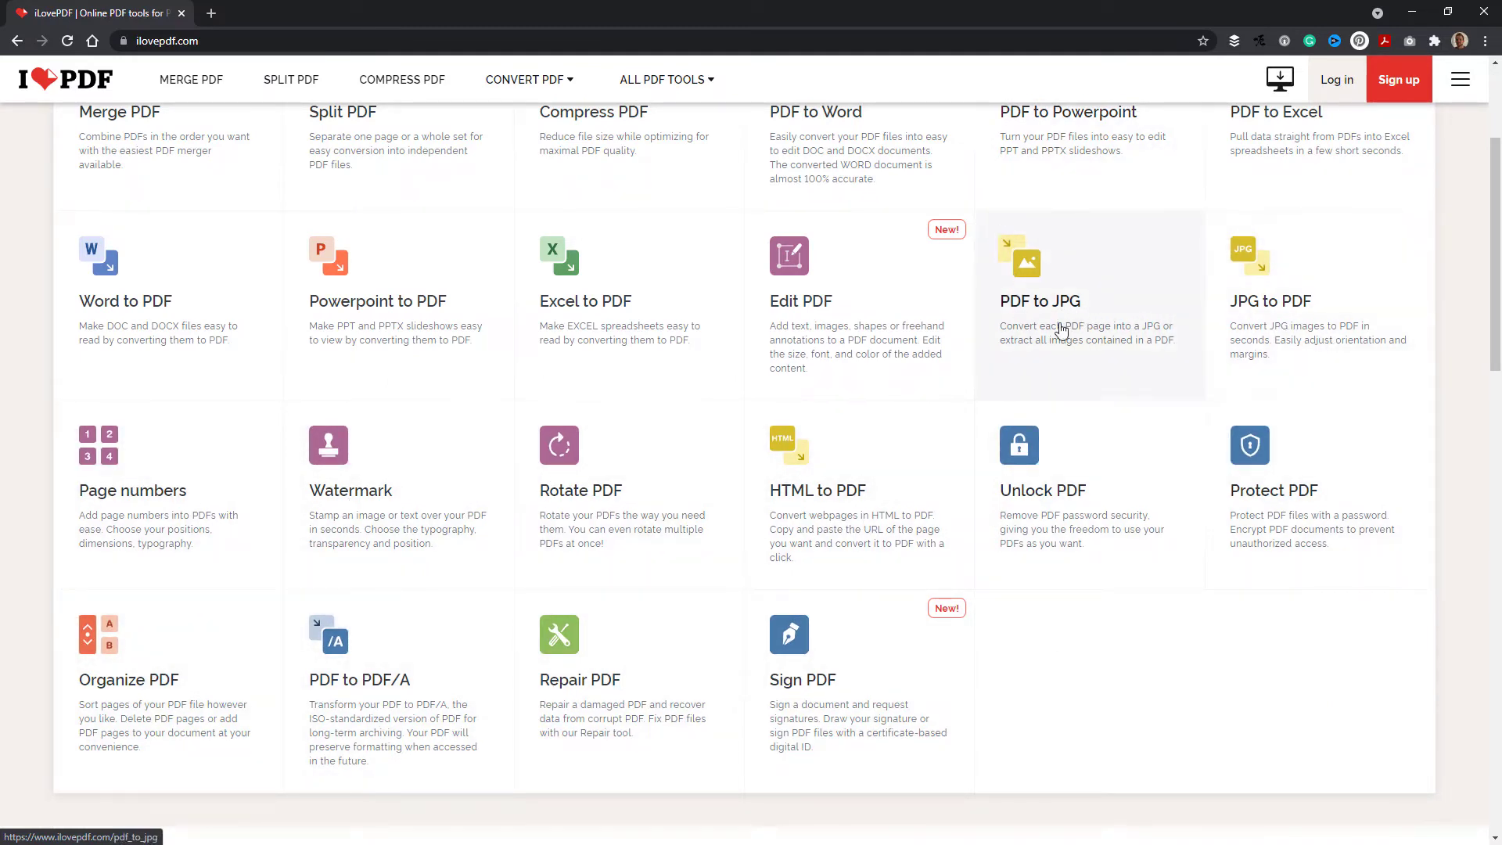
click(1078, 293)
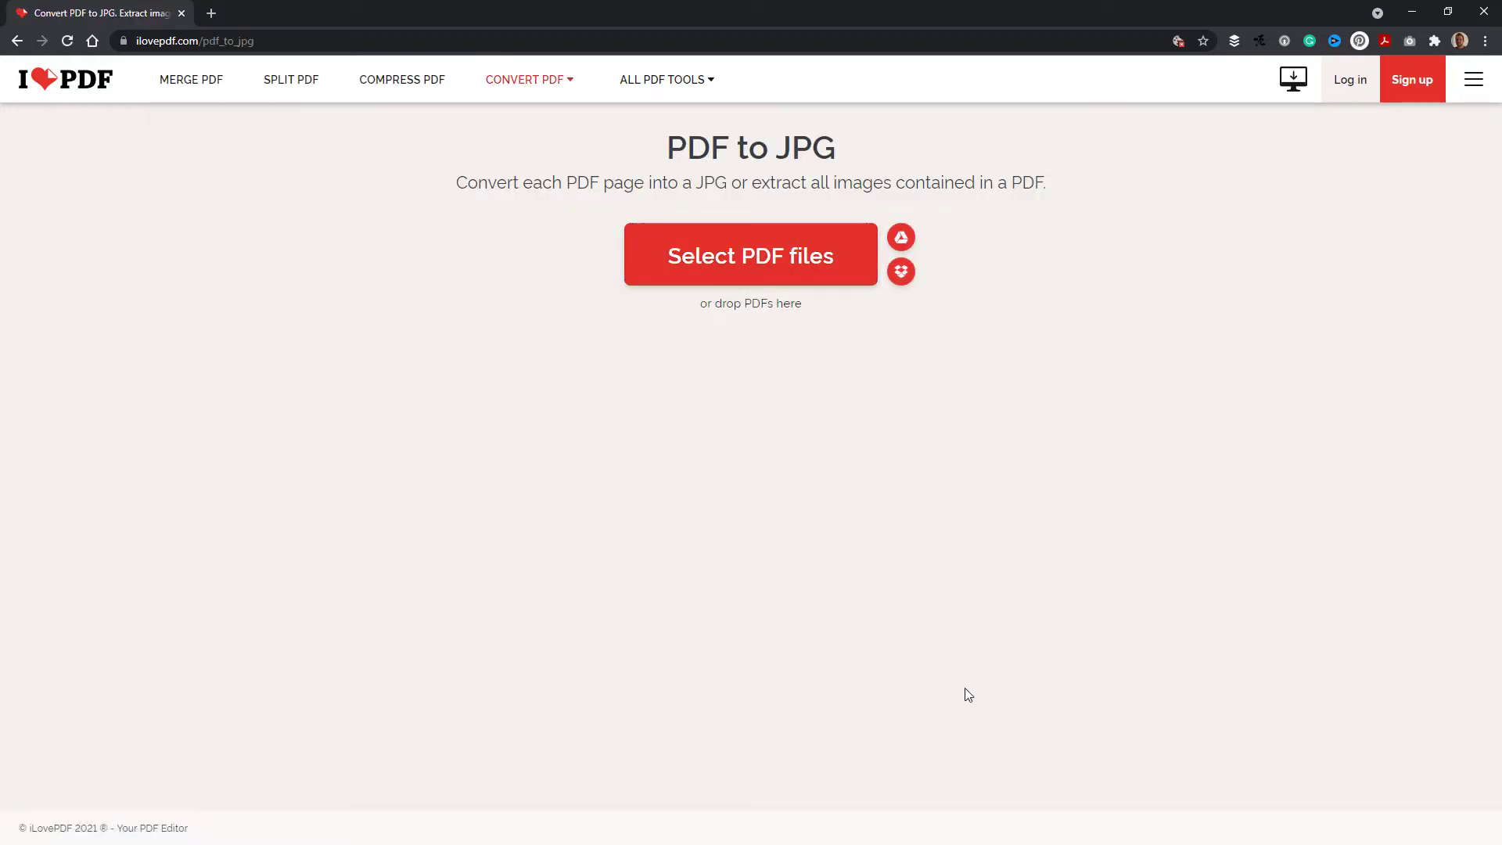
click(687, 264)
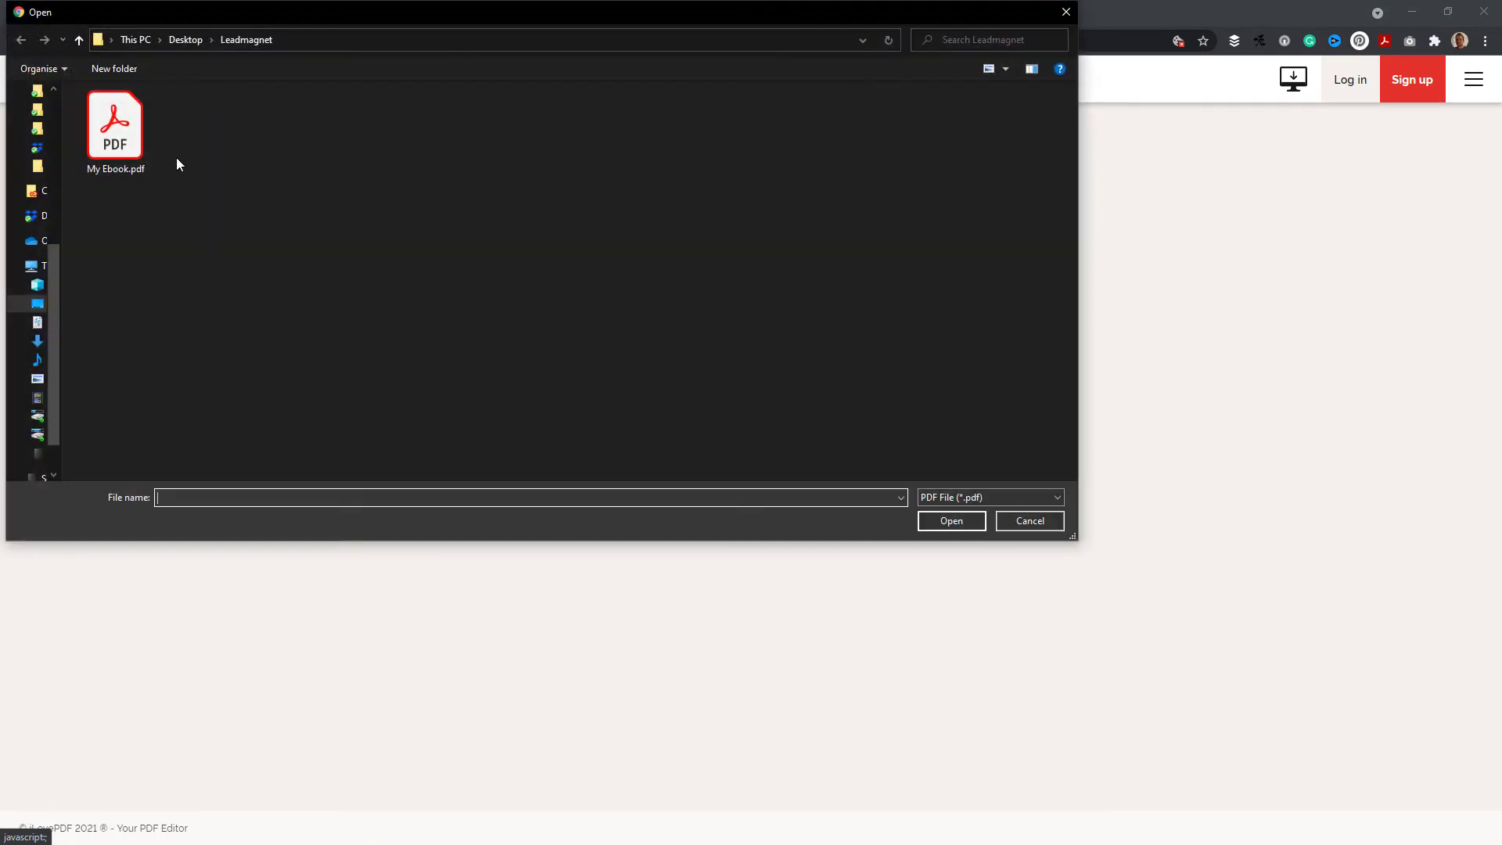
double_click(129, 131)
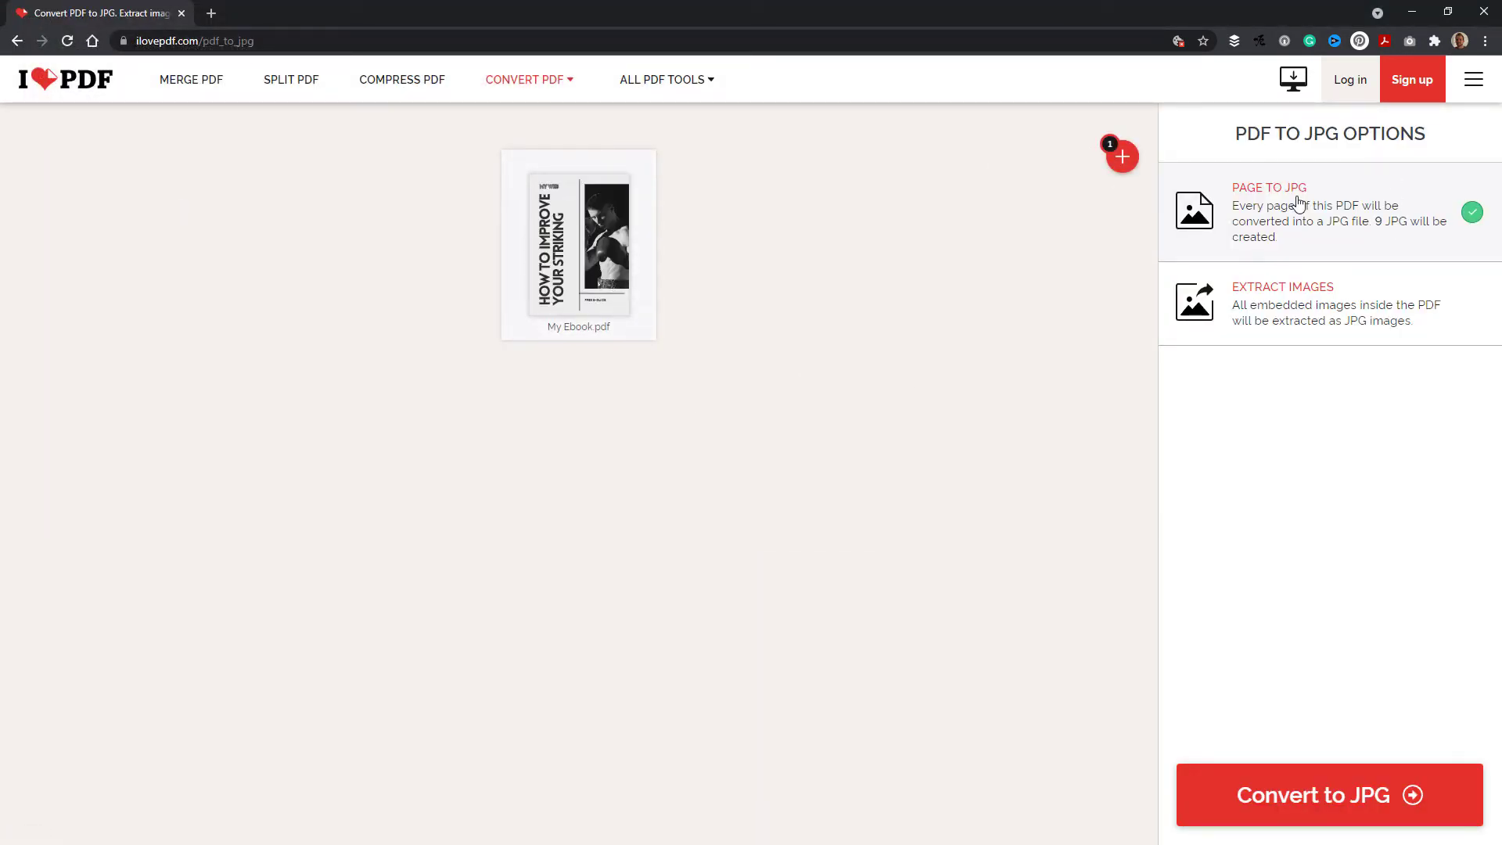
click(1336, 769)
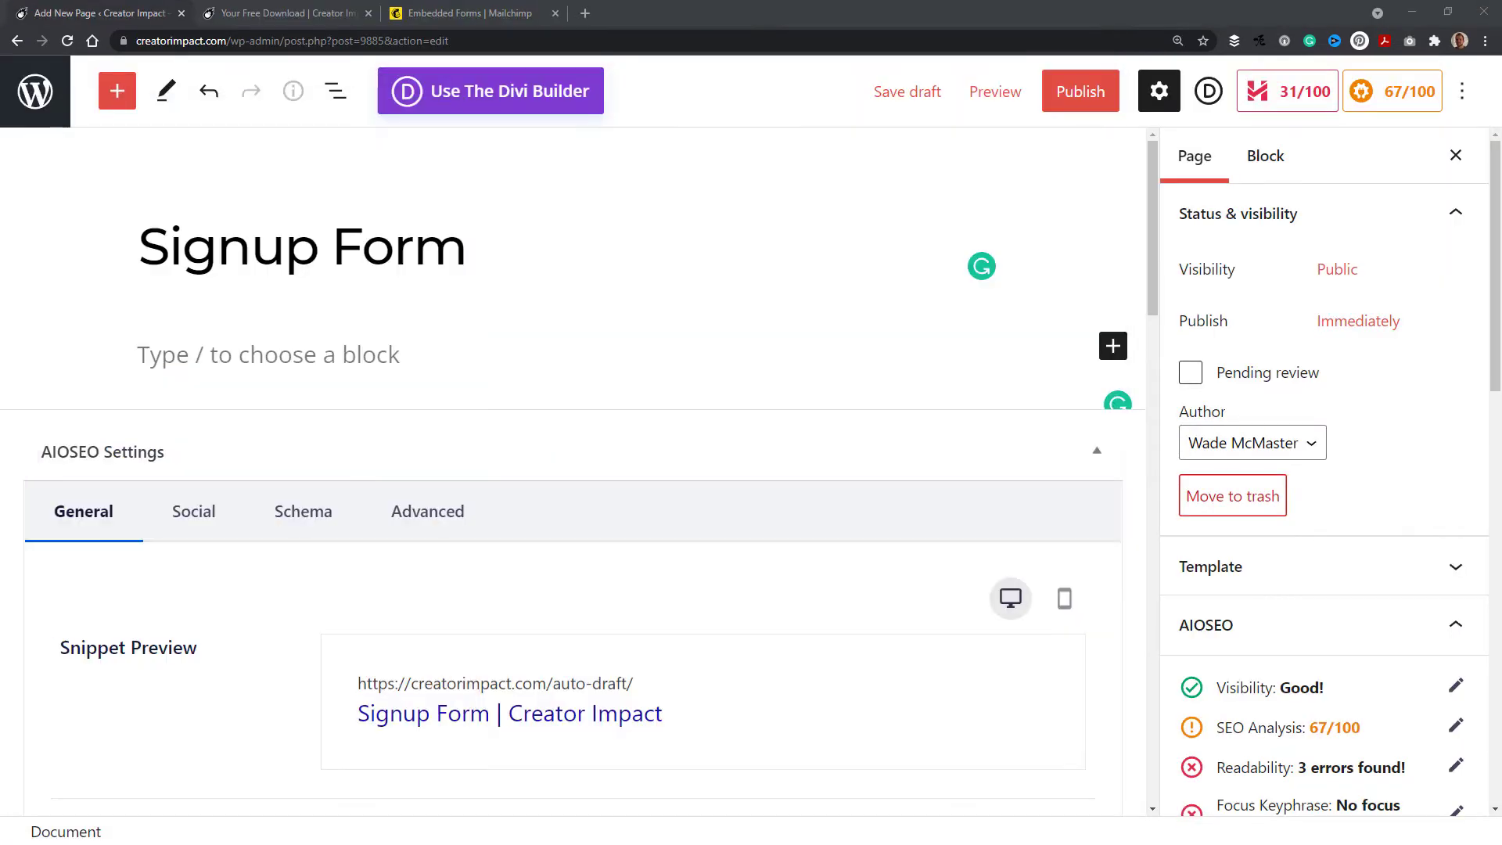
Step: Insert an image block on the Signup Form page using the freeguide image from the media library
click(188, 357)
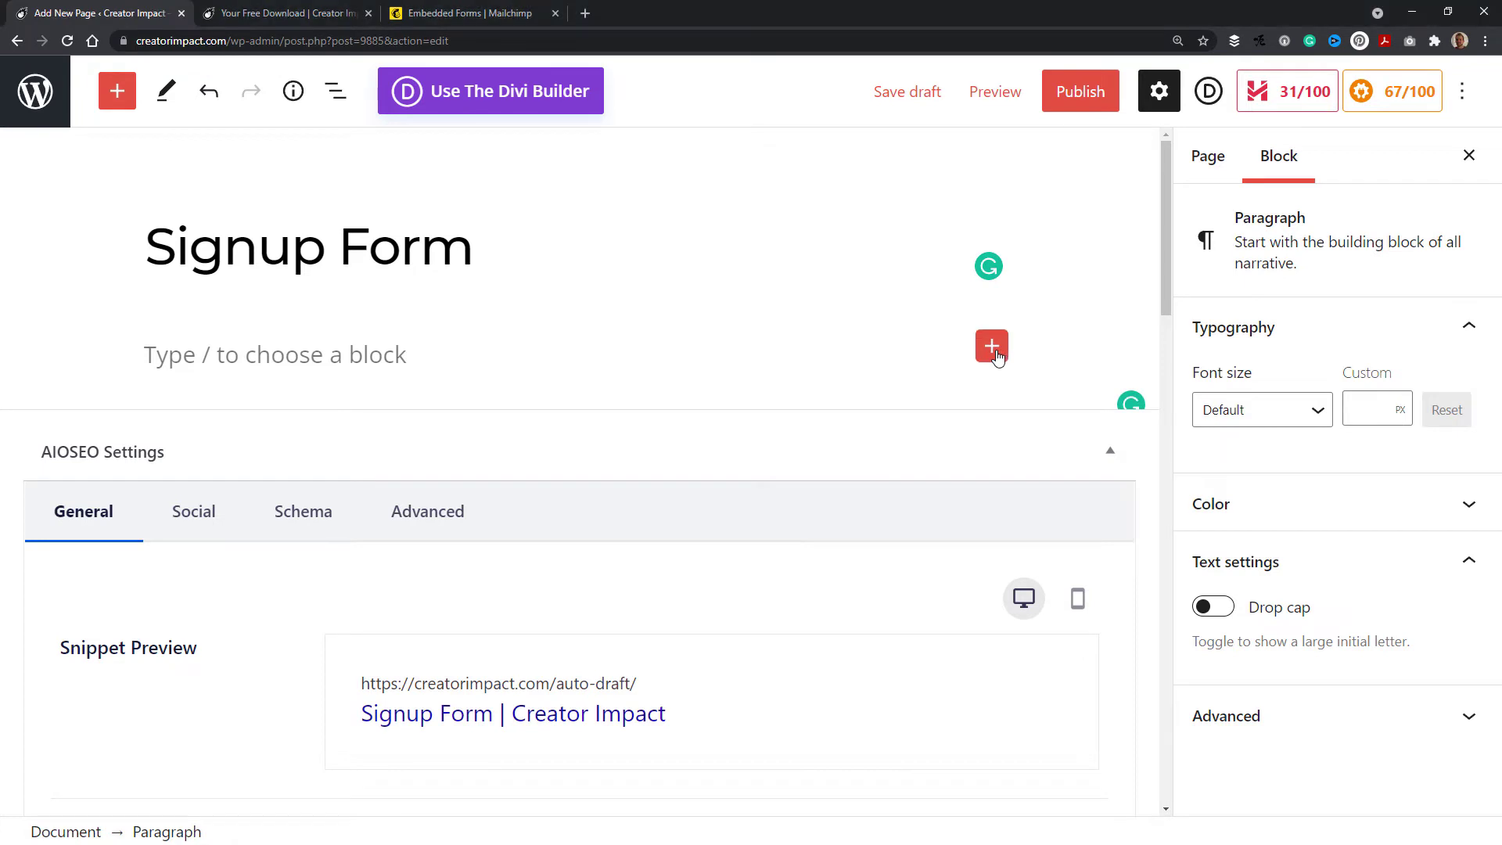
click(994, 348)
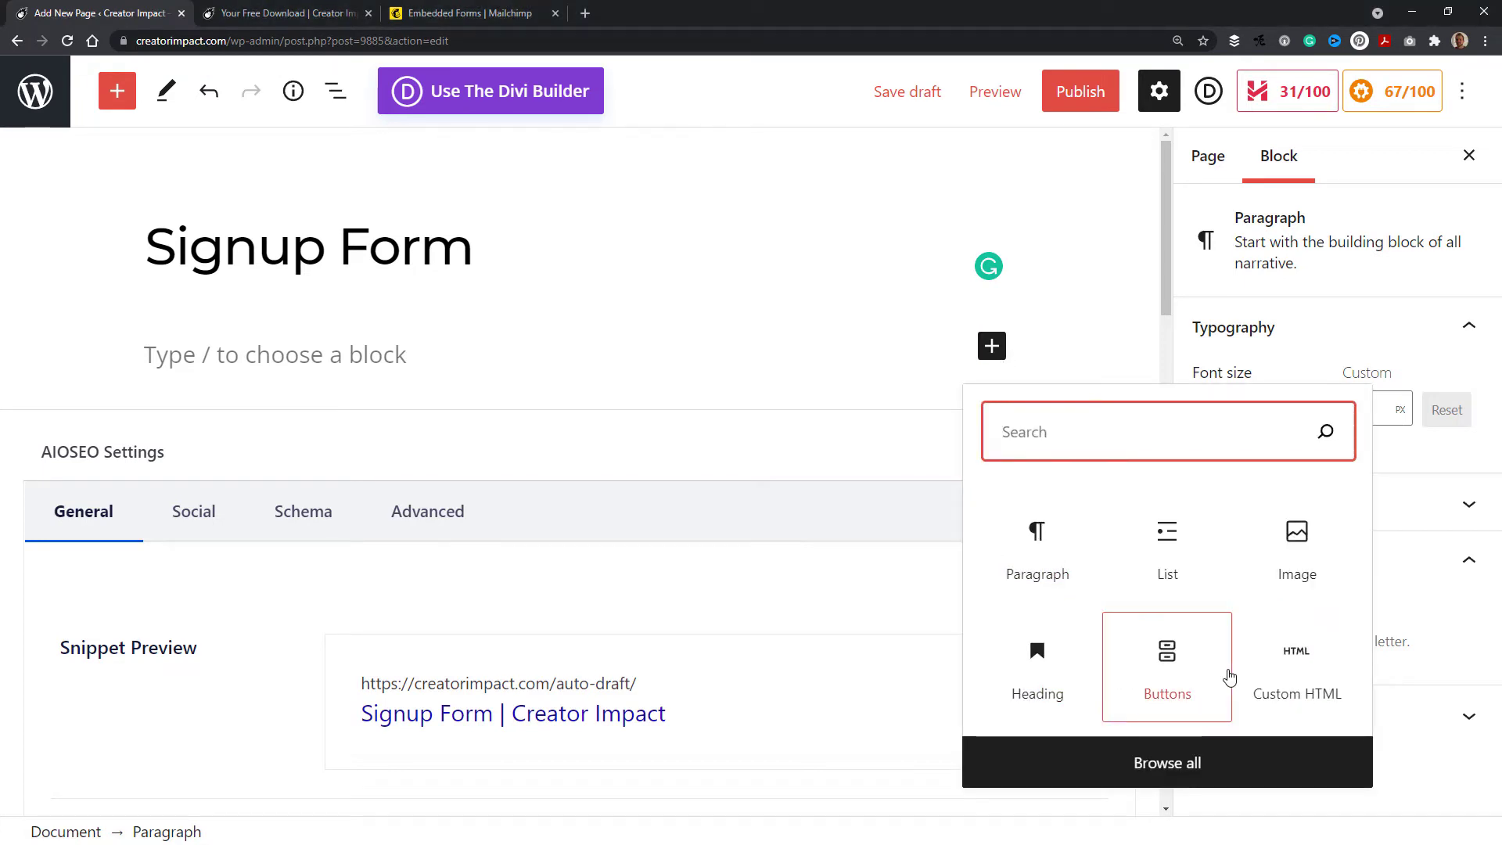
click(1292, 547)
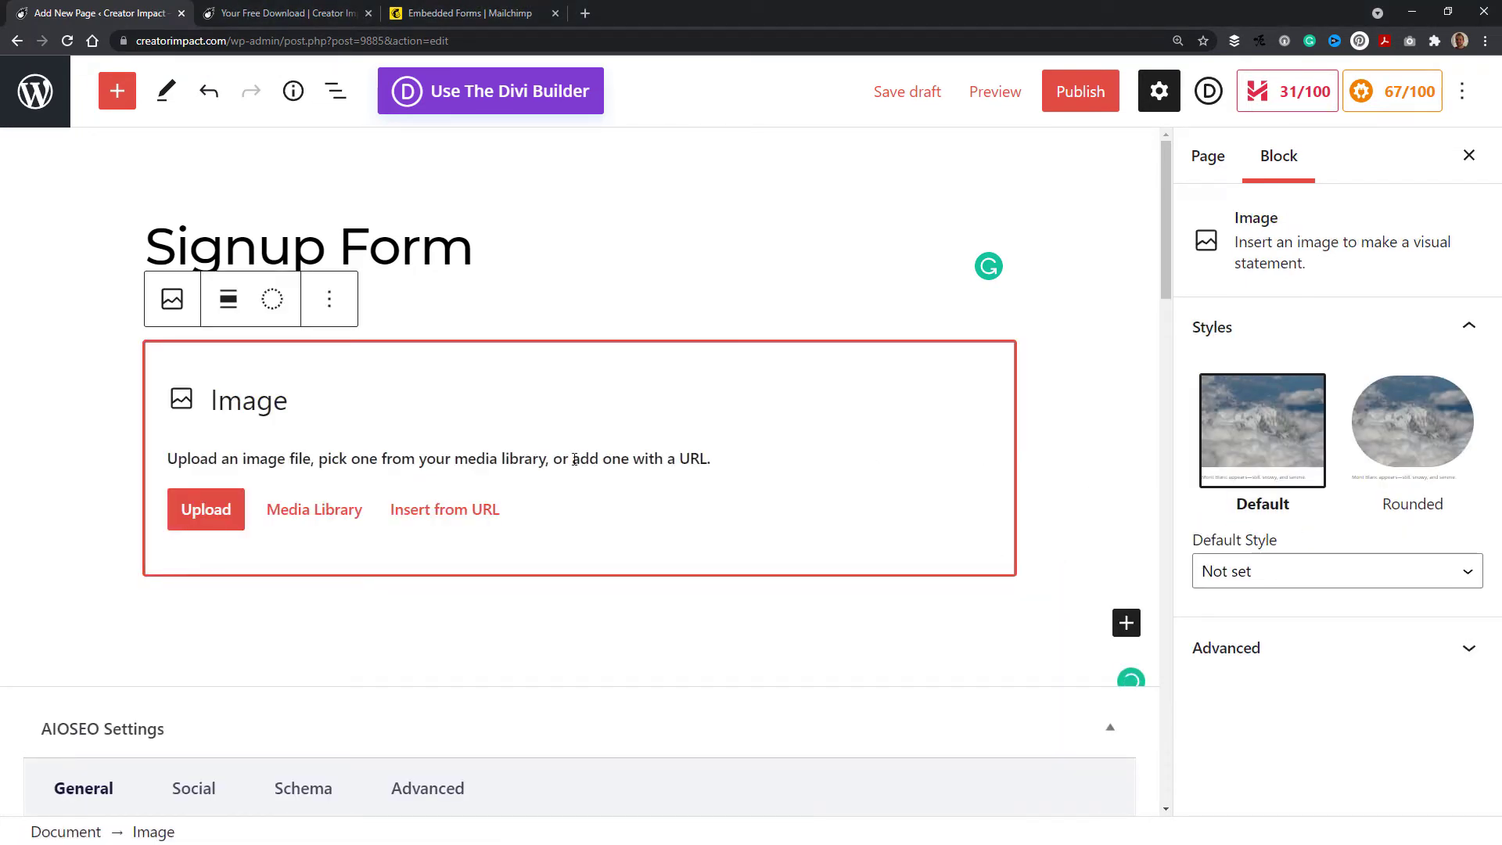
click(342, 512)
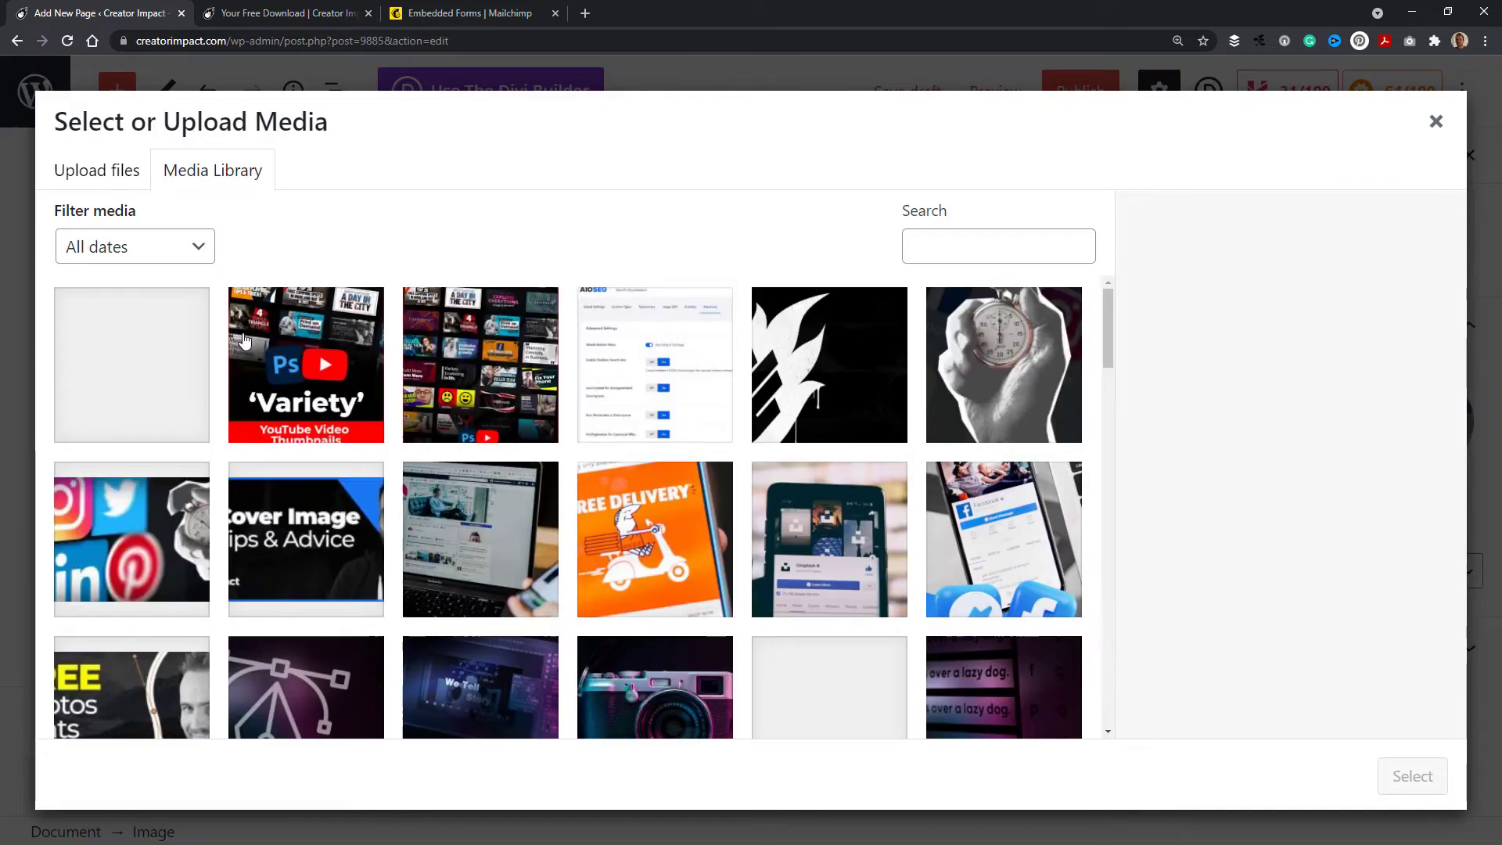
click(166, 391)
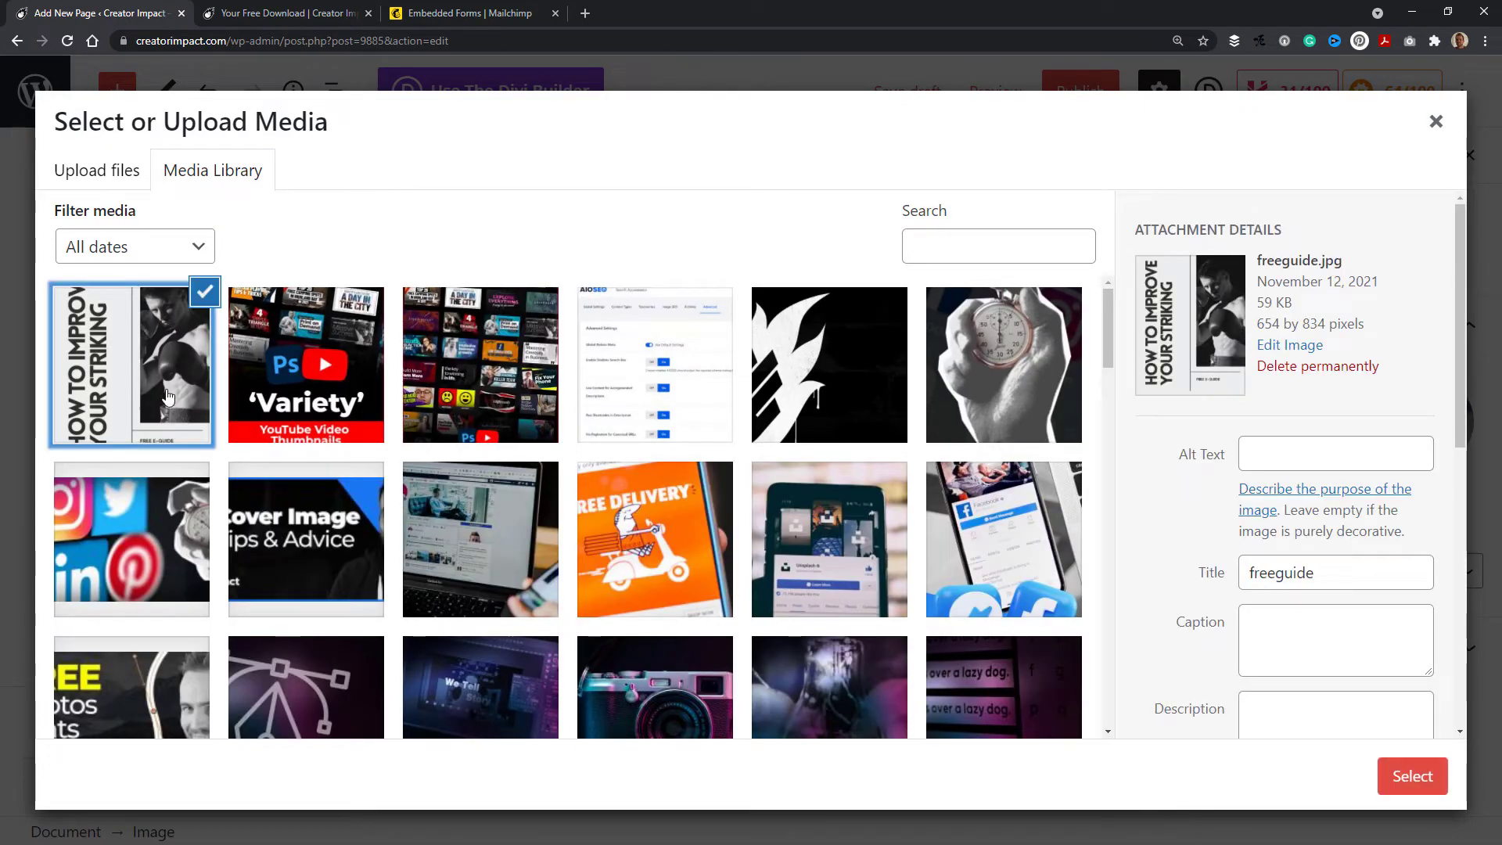
click(1426, 792)
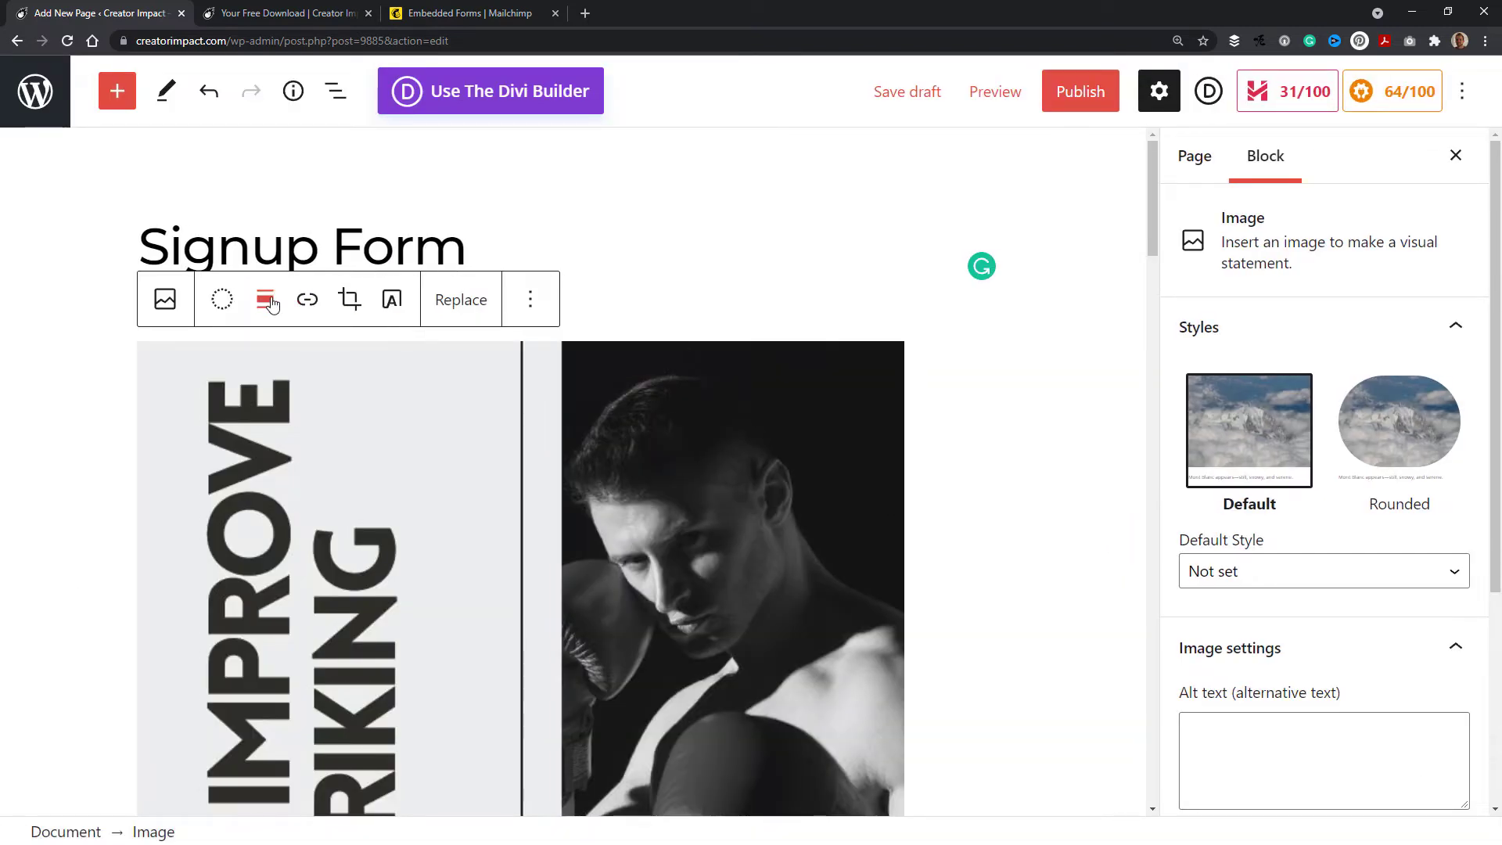
Step: Align the cover image to the right and resize it smaller
click(267, 301)
click(280, 461)
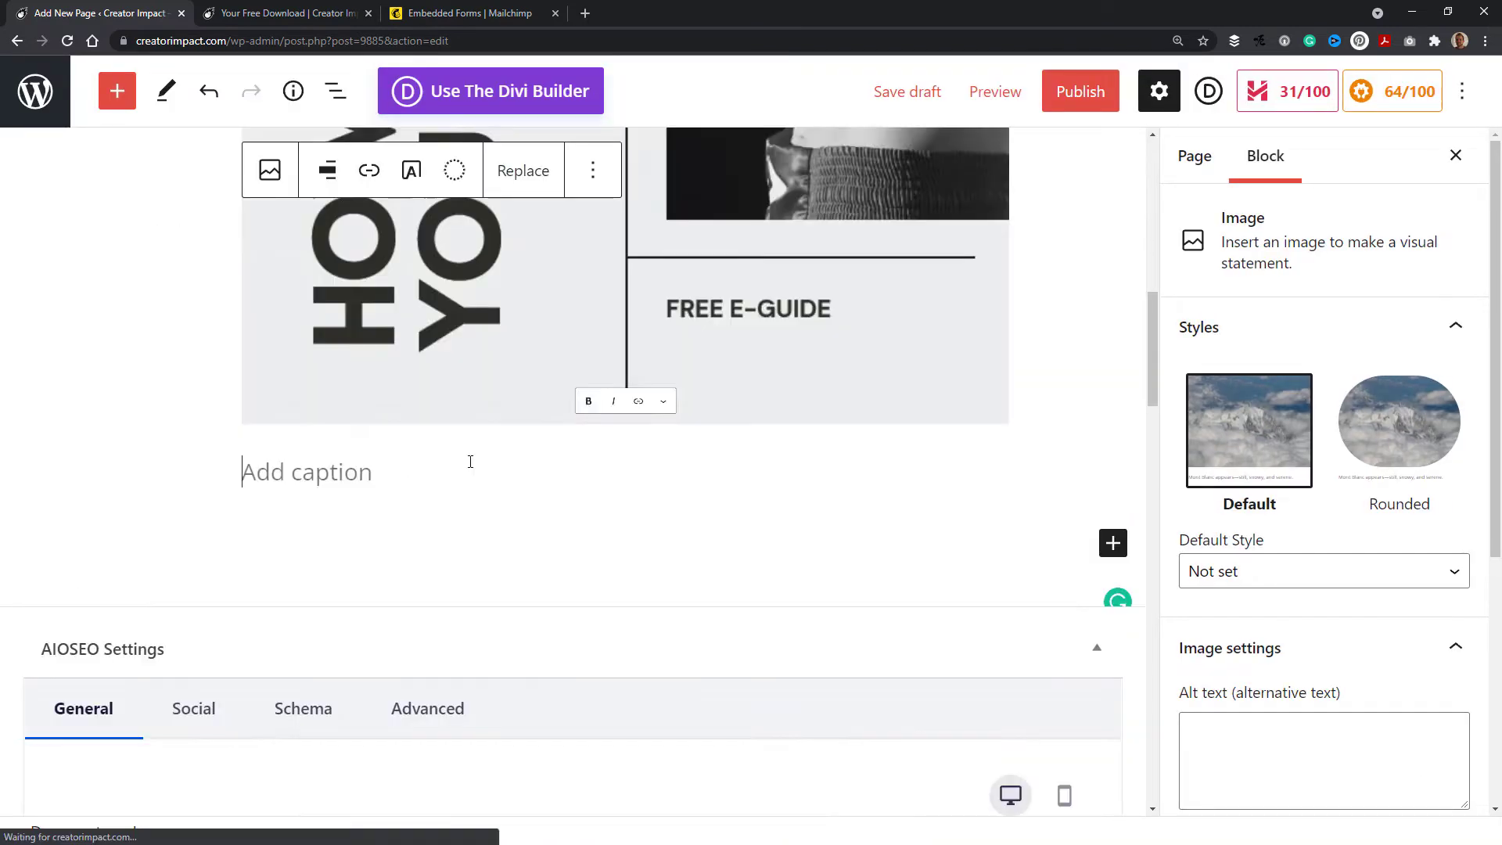
click(636, 418)
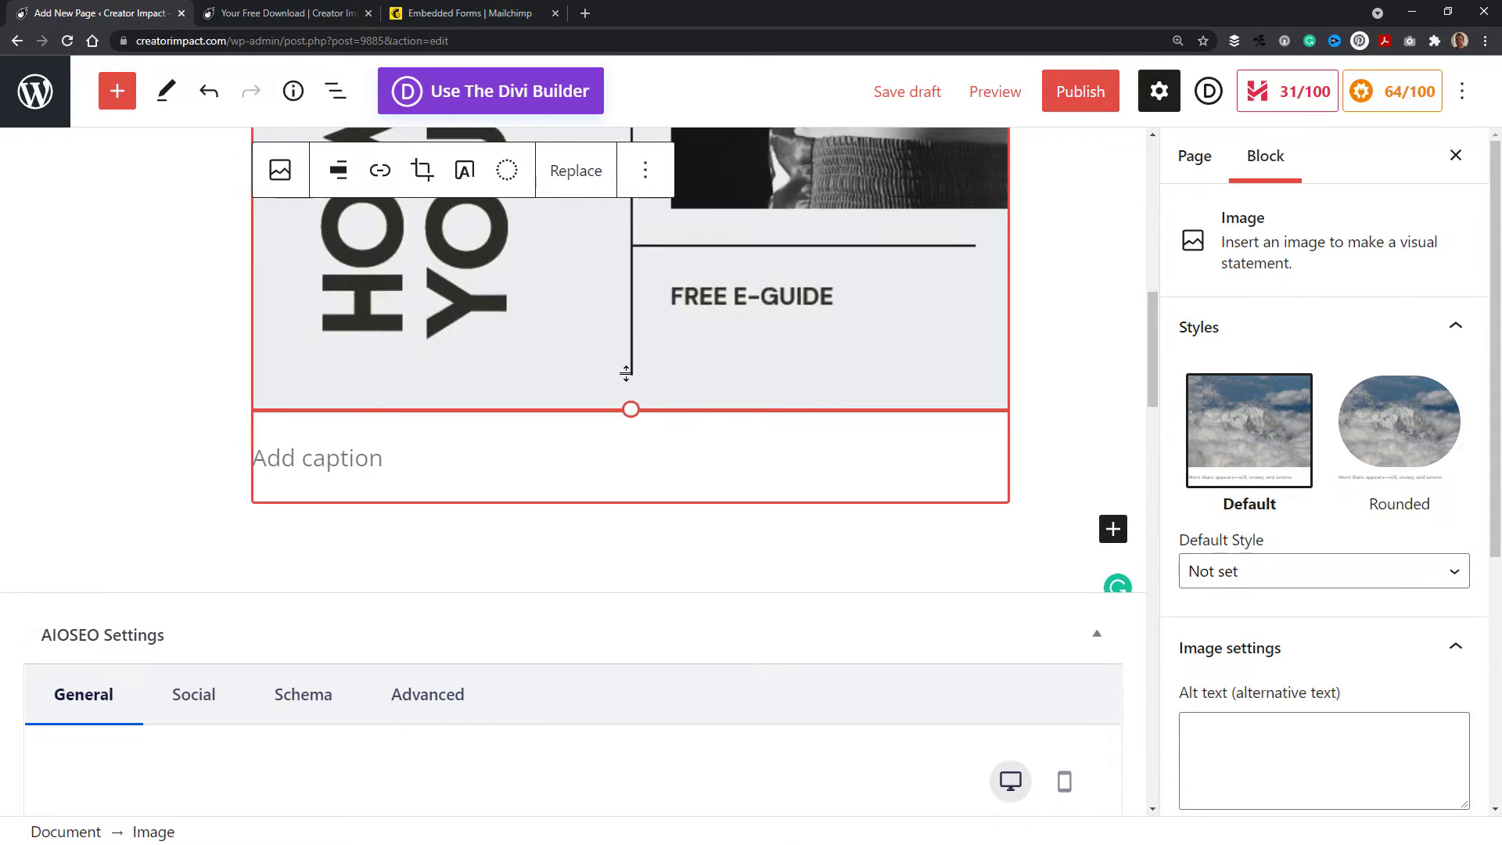
drag(626, 374, 644, 151)
scroll(716, 438, up, 4)
drag(738, 454, 744, 228)
scroll(747, 242, up, 4)
drag(836, 520, 837, 427)
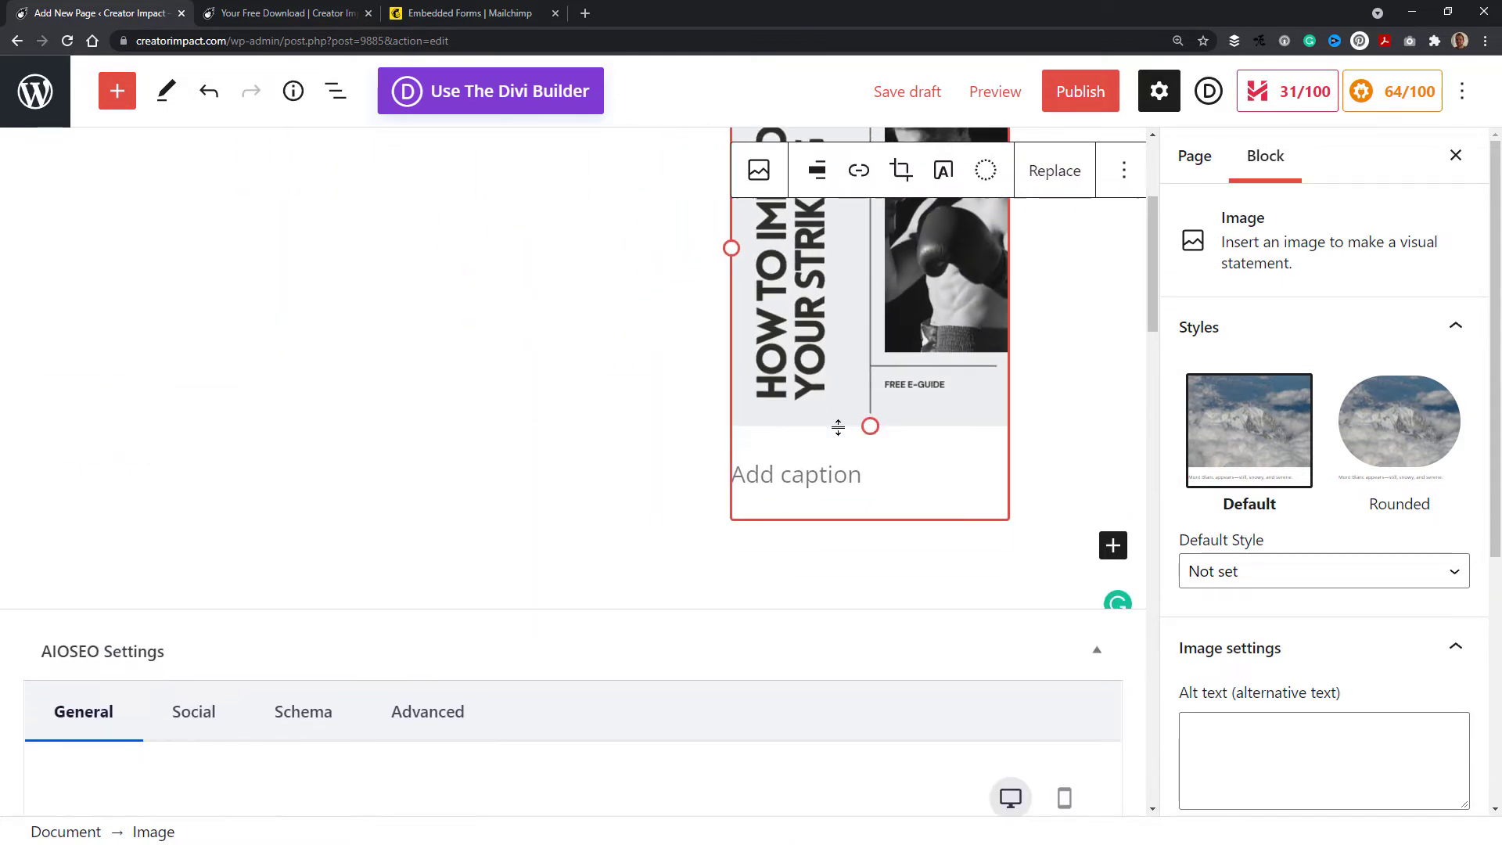
scroll(839, 430, up, 3)
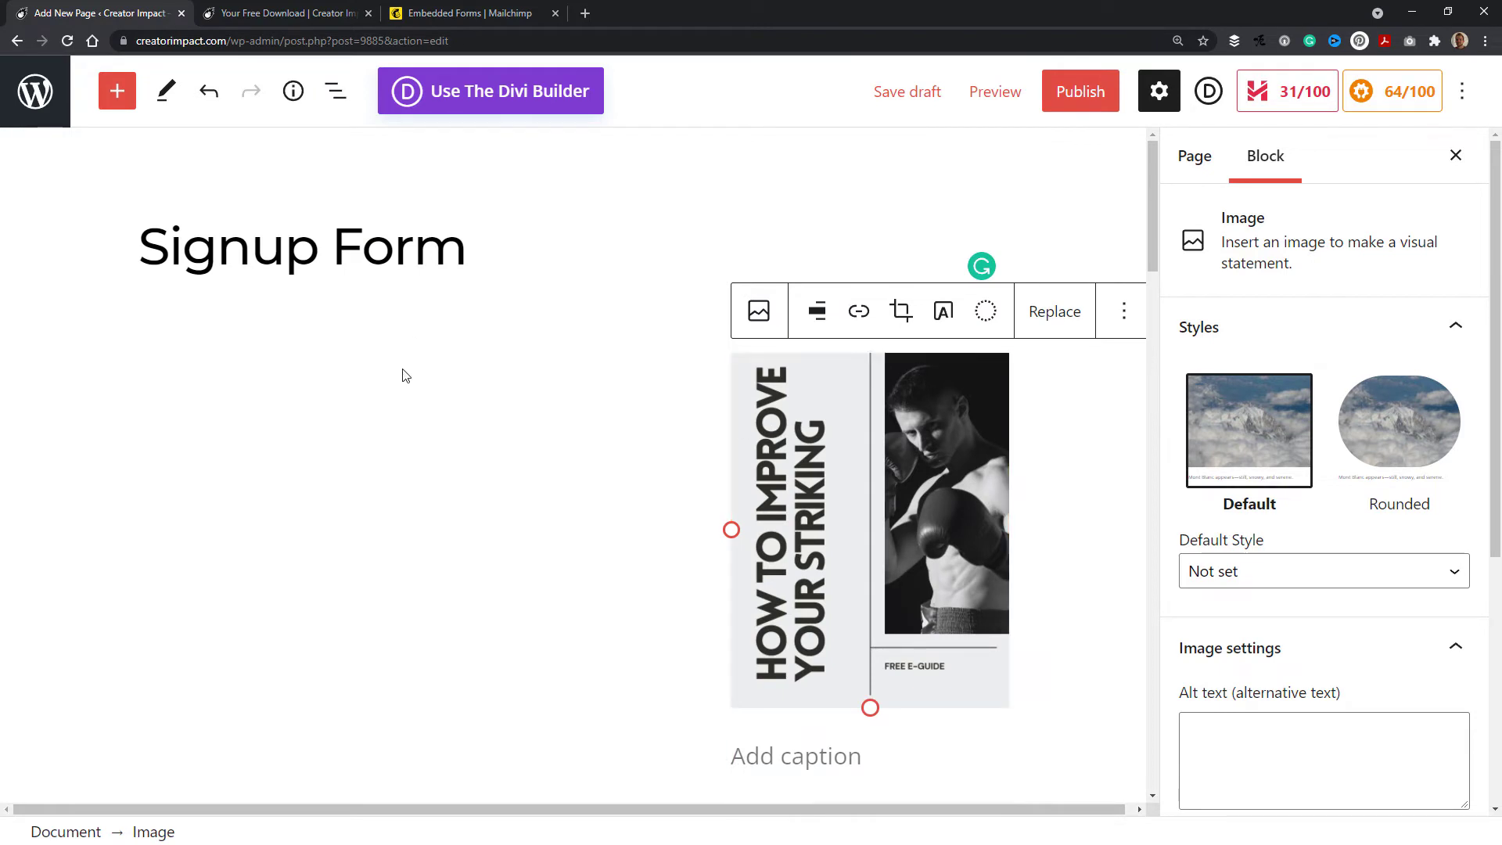
scroll(744, 667, down, 2)
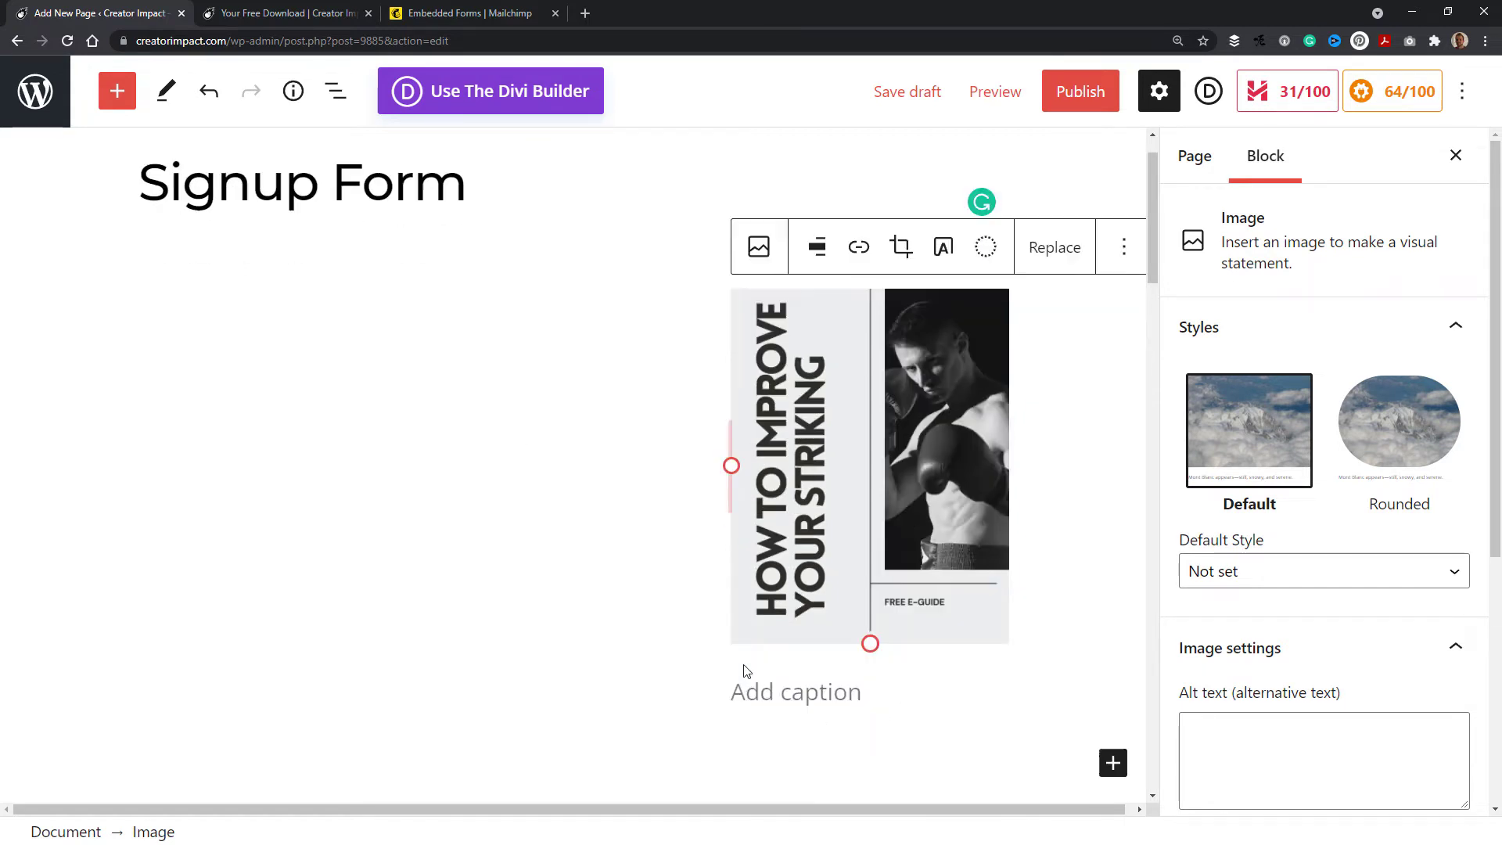
Step: Add the paragraphs "Learn how to improve your striking!" and "In this free guide you'll learn:" beside the image
click(705, 662)
scroll(387, 339, up, 2)
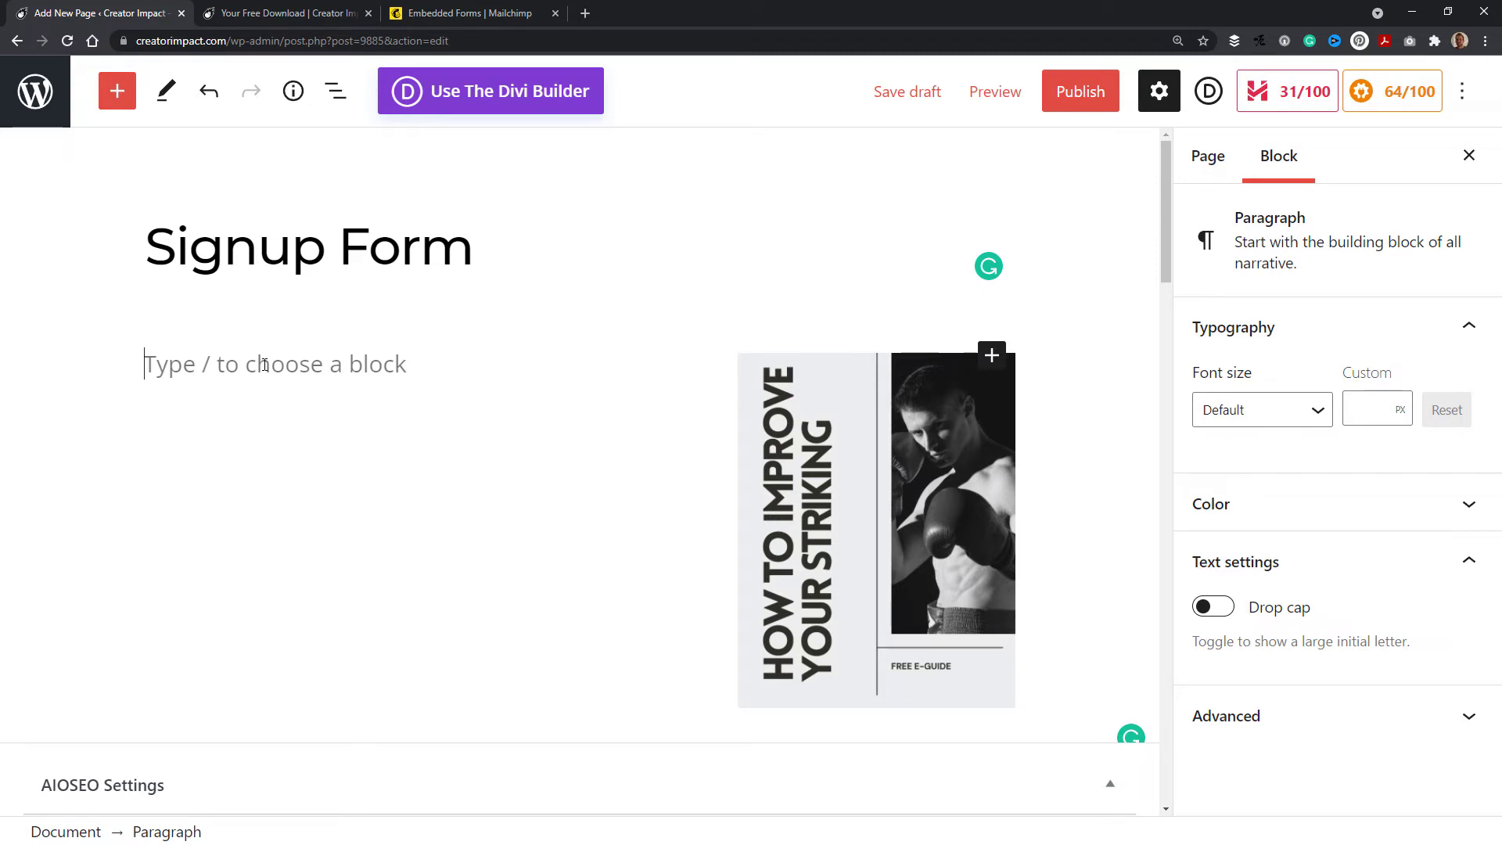
text(Learn how to improve your striking!)
key(Return)
text(In this free guide you'll learn:)
key(Return)
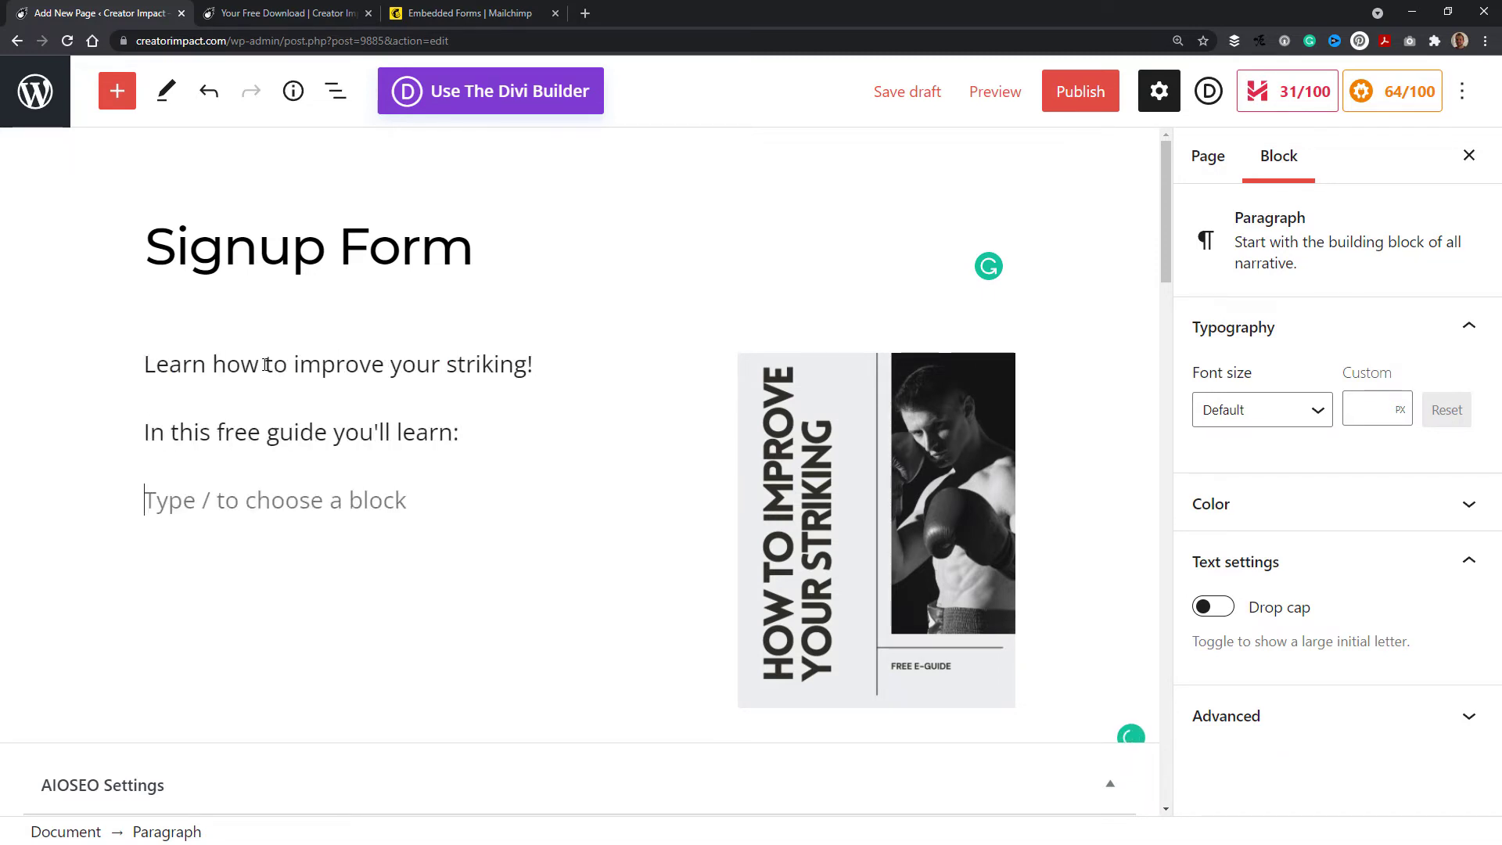
Step: Add a bulleted list with Effective Footwork, Killer Combos, Bag Drills and Fitness
text(Effectvie Footwork)
click(228, 500)
click(171, 433)
click(370, 501)
key(Return)
text(Killer COmbos)
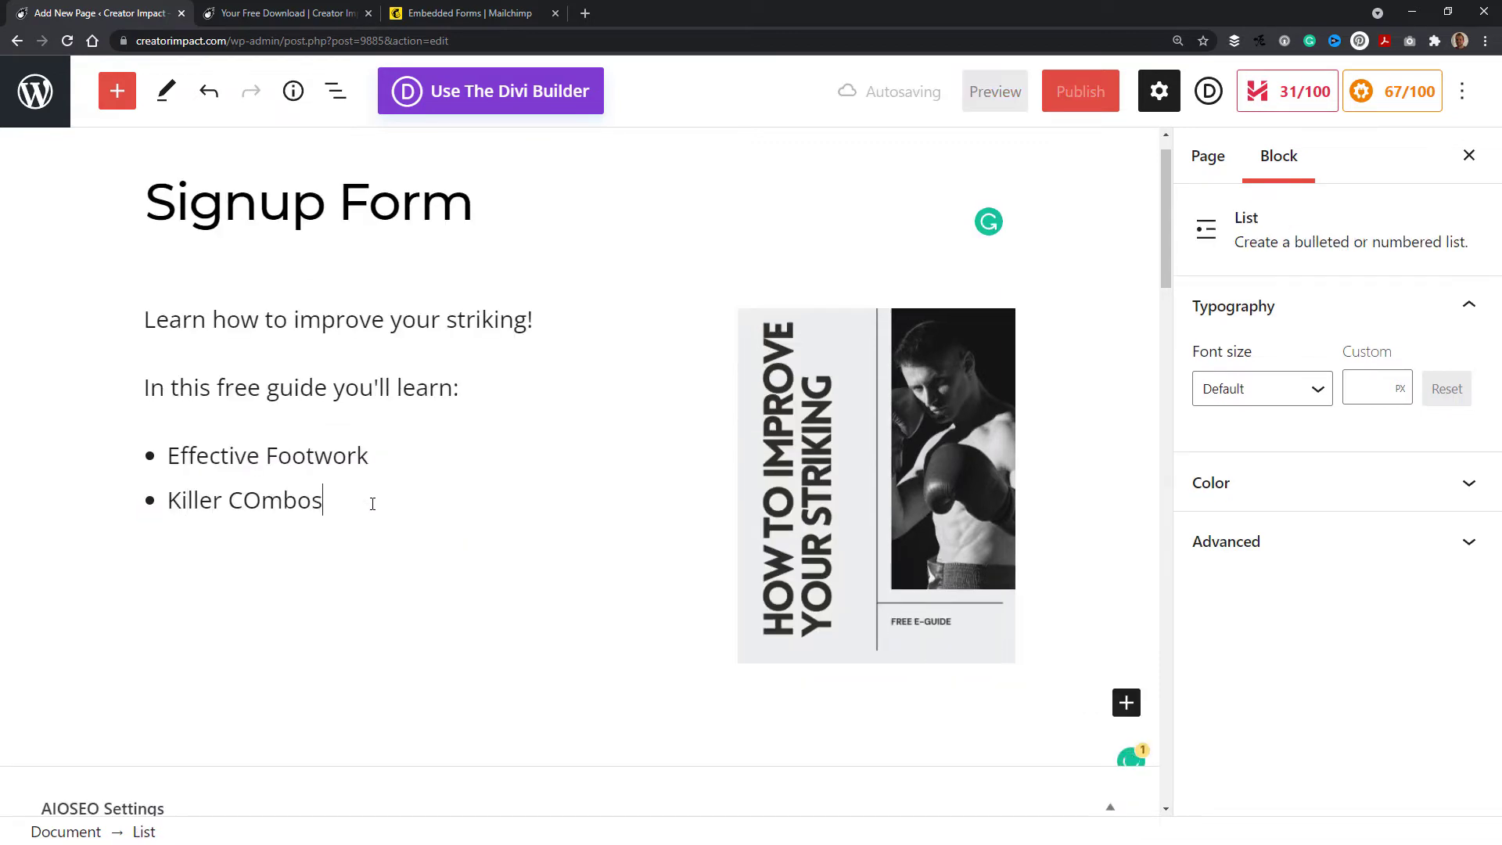
key(Return)
text(Bag Drills)
key(Return)
text(Fitness)
key(Return)
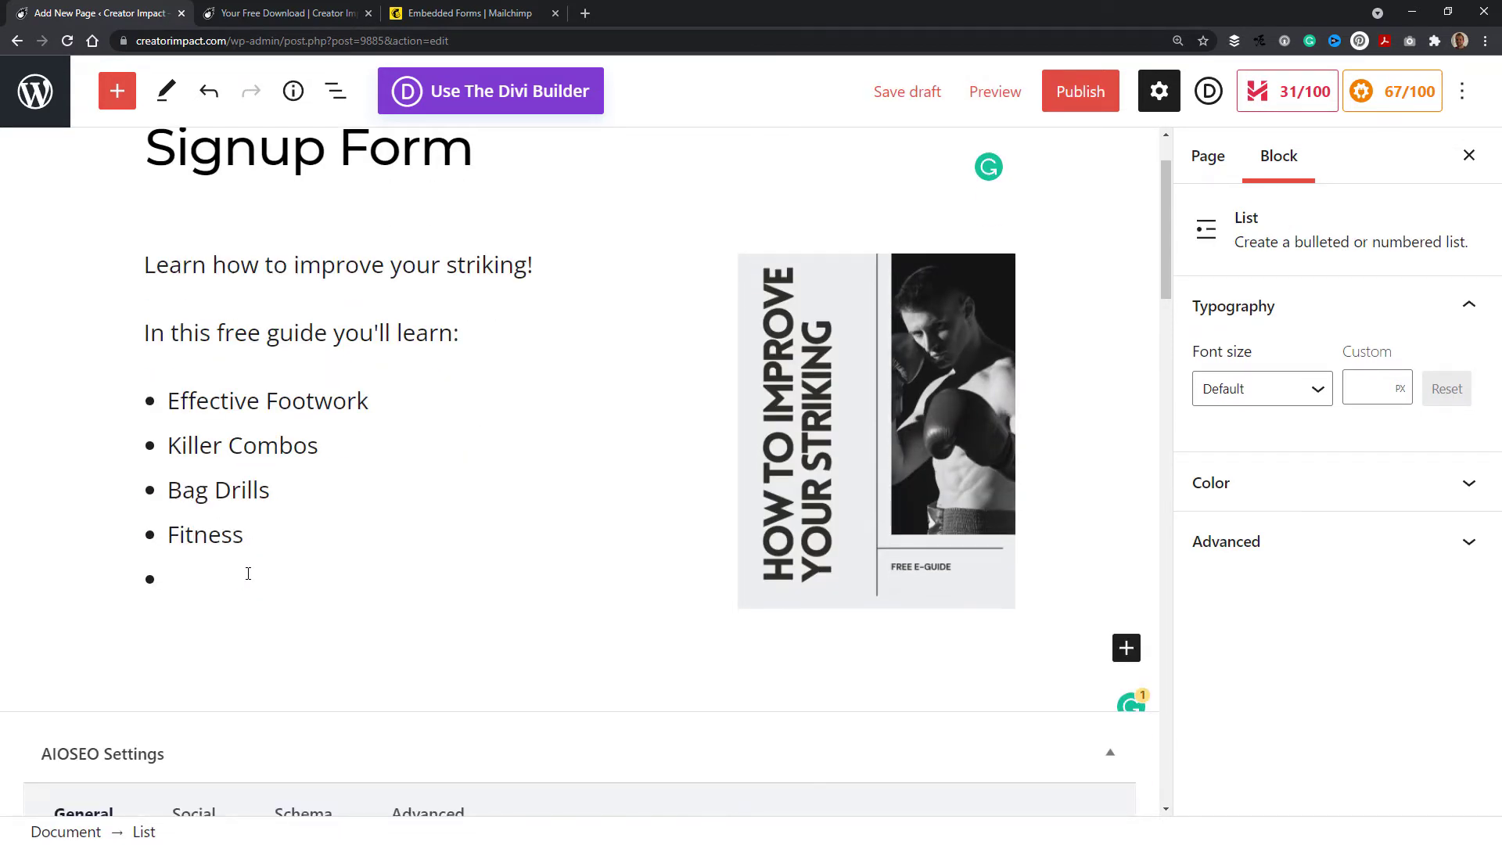
key(Return)
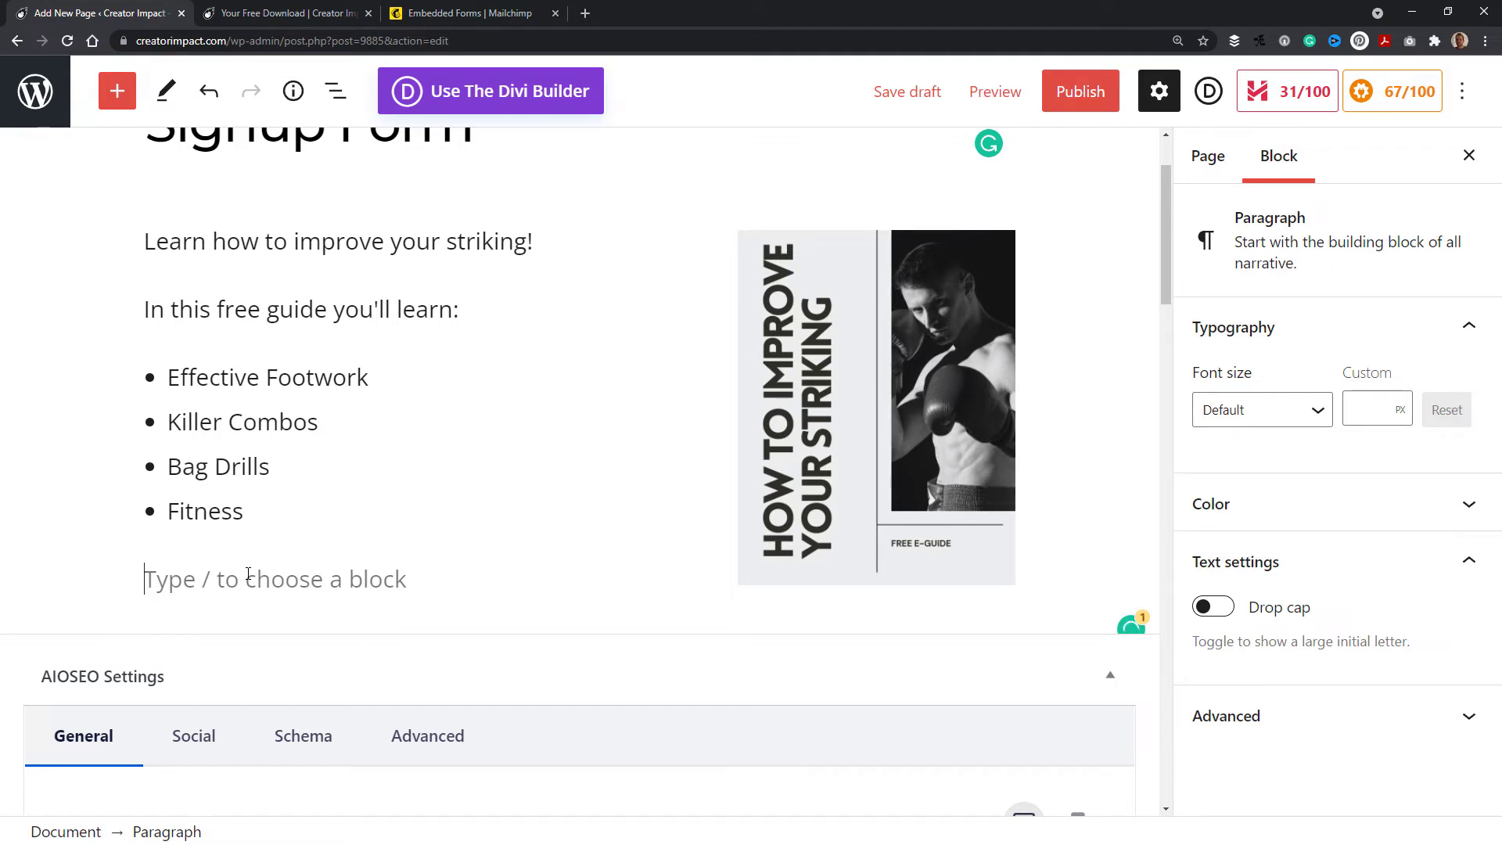
Step: Add the paragraph "To gain access, please sign up below, you will then be sent an email with your download link." below the list
text(Tio )
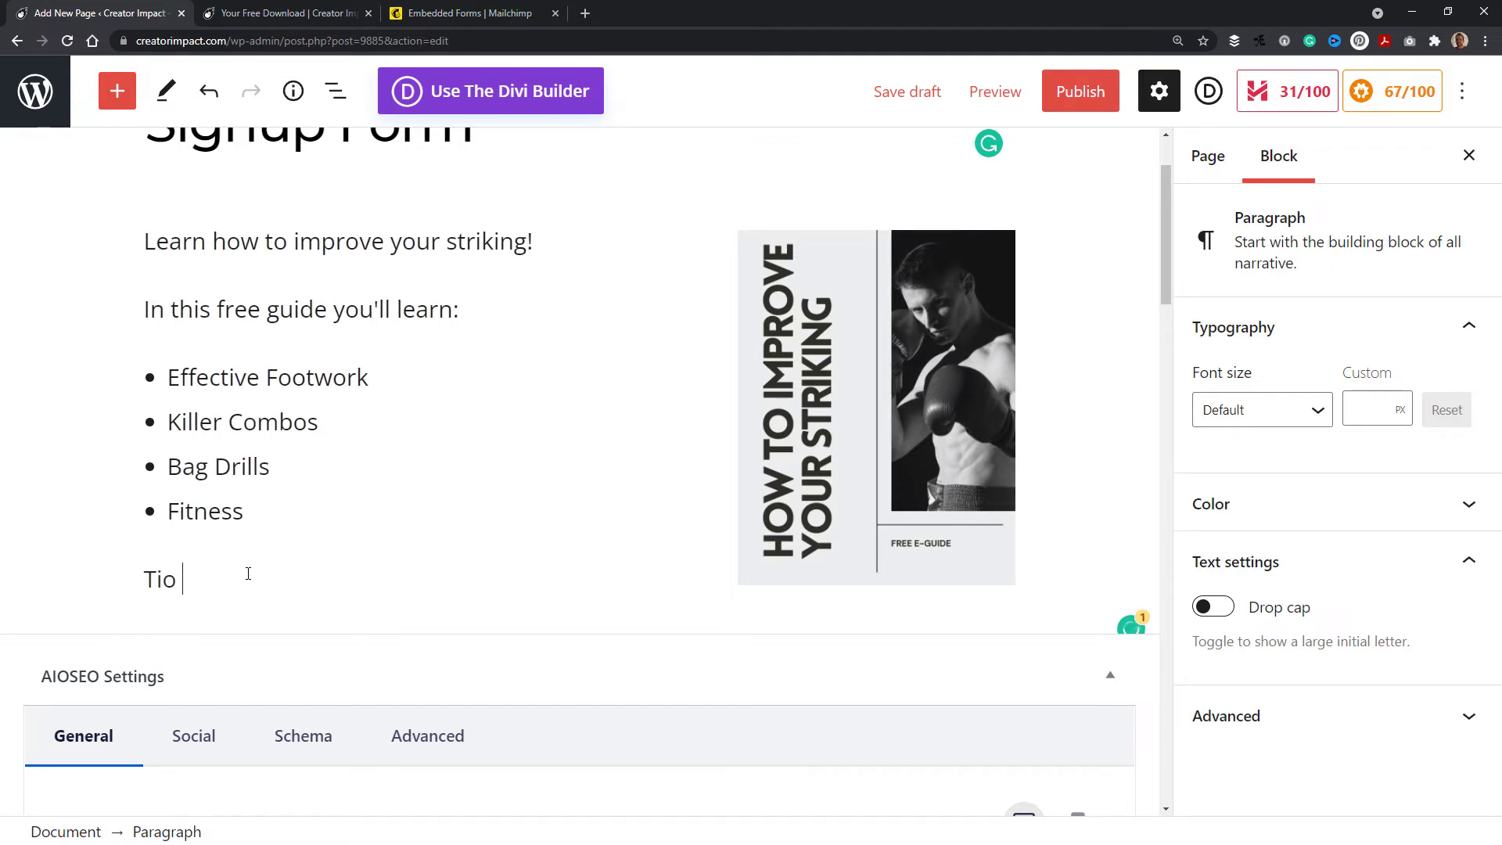
text(gain access, please sign up below)
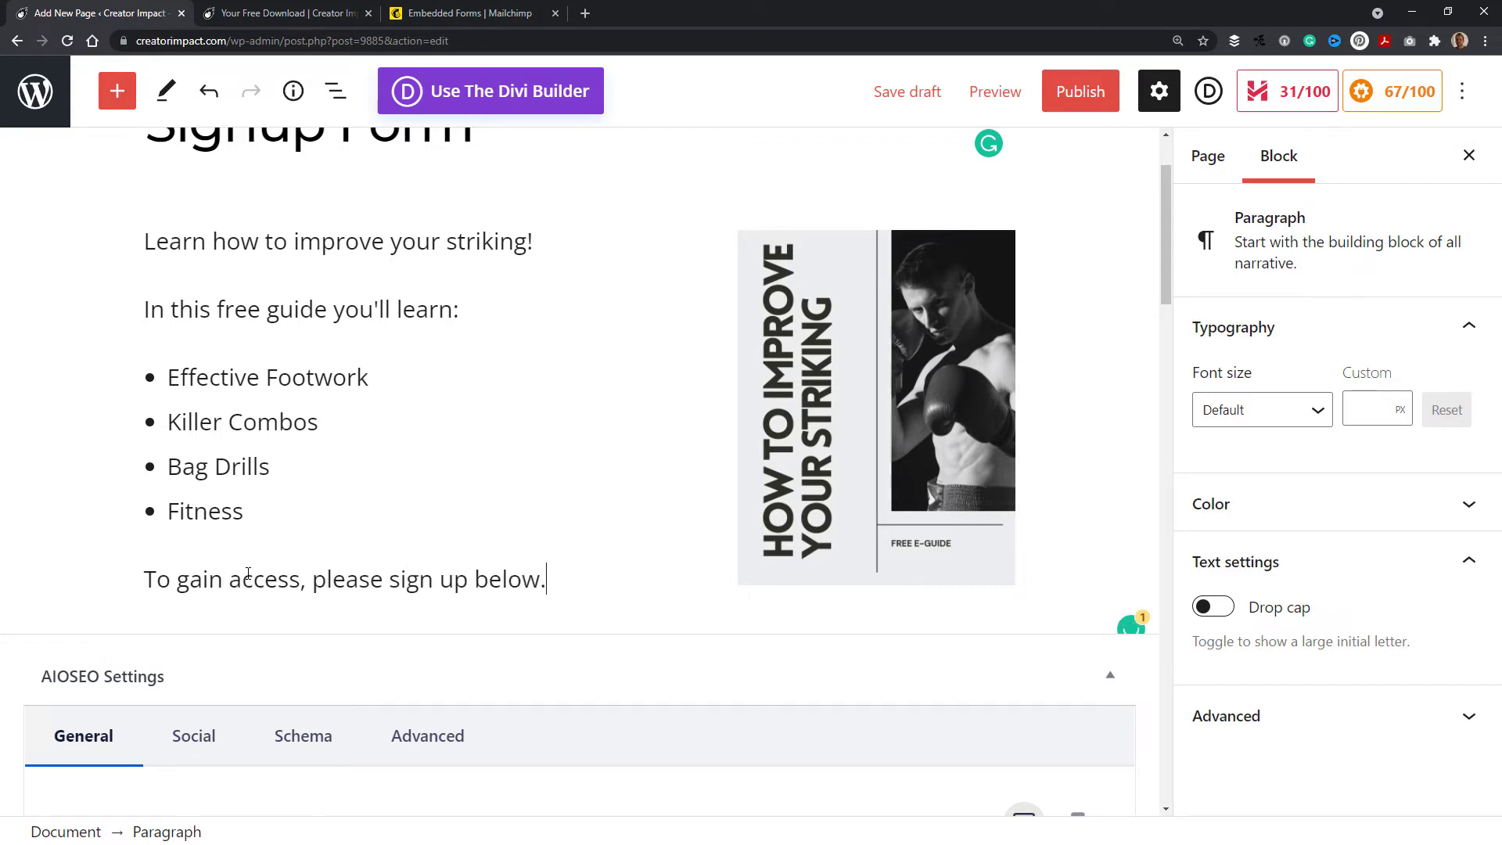
text(, you will then be)
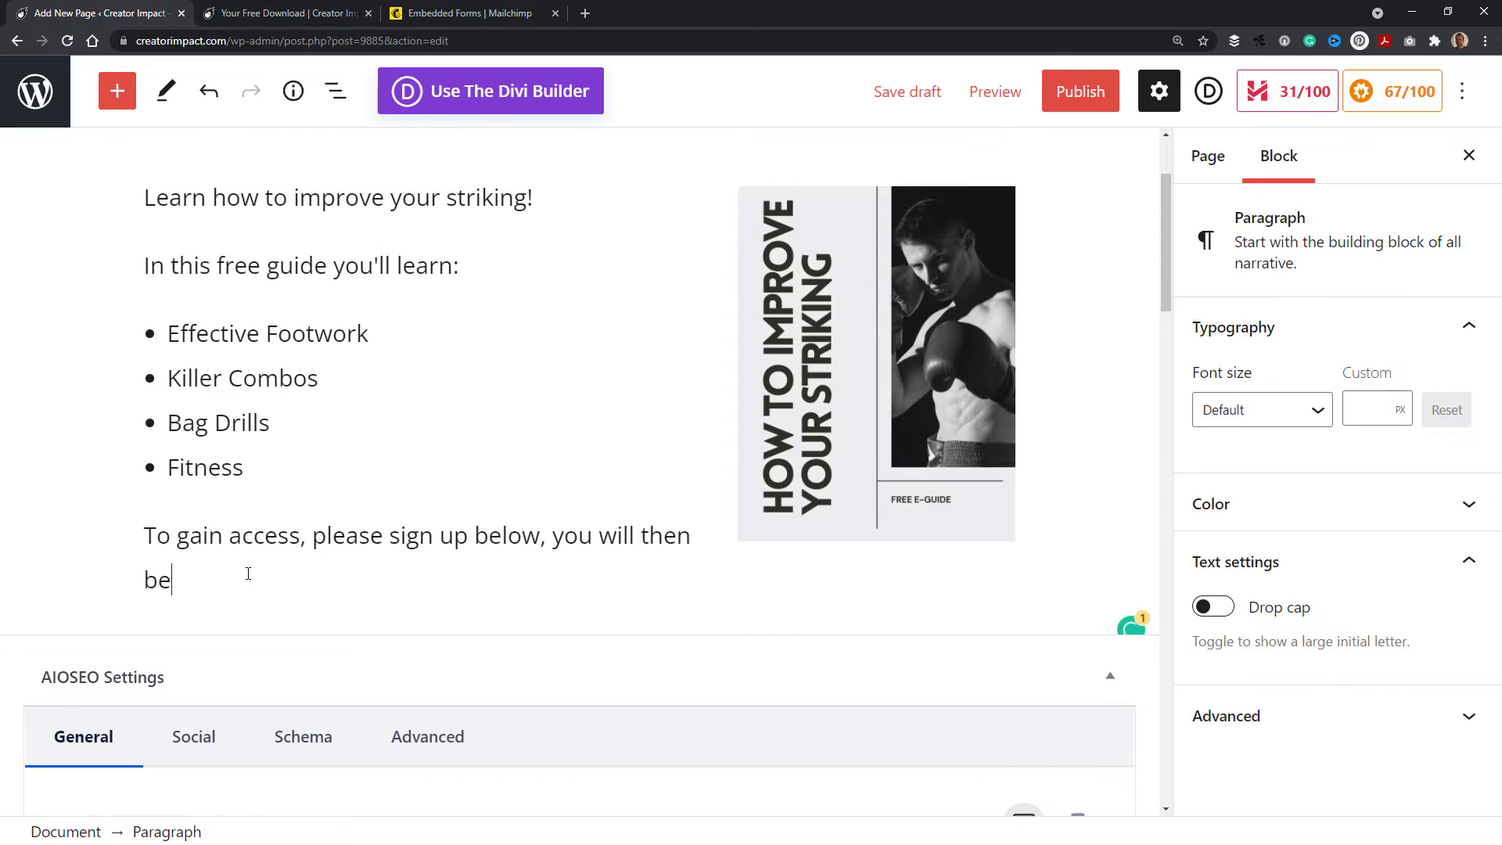
text( sent an email )
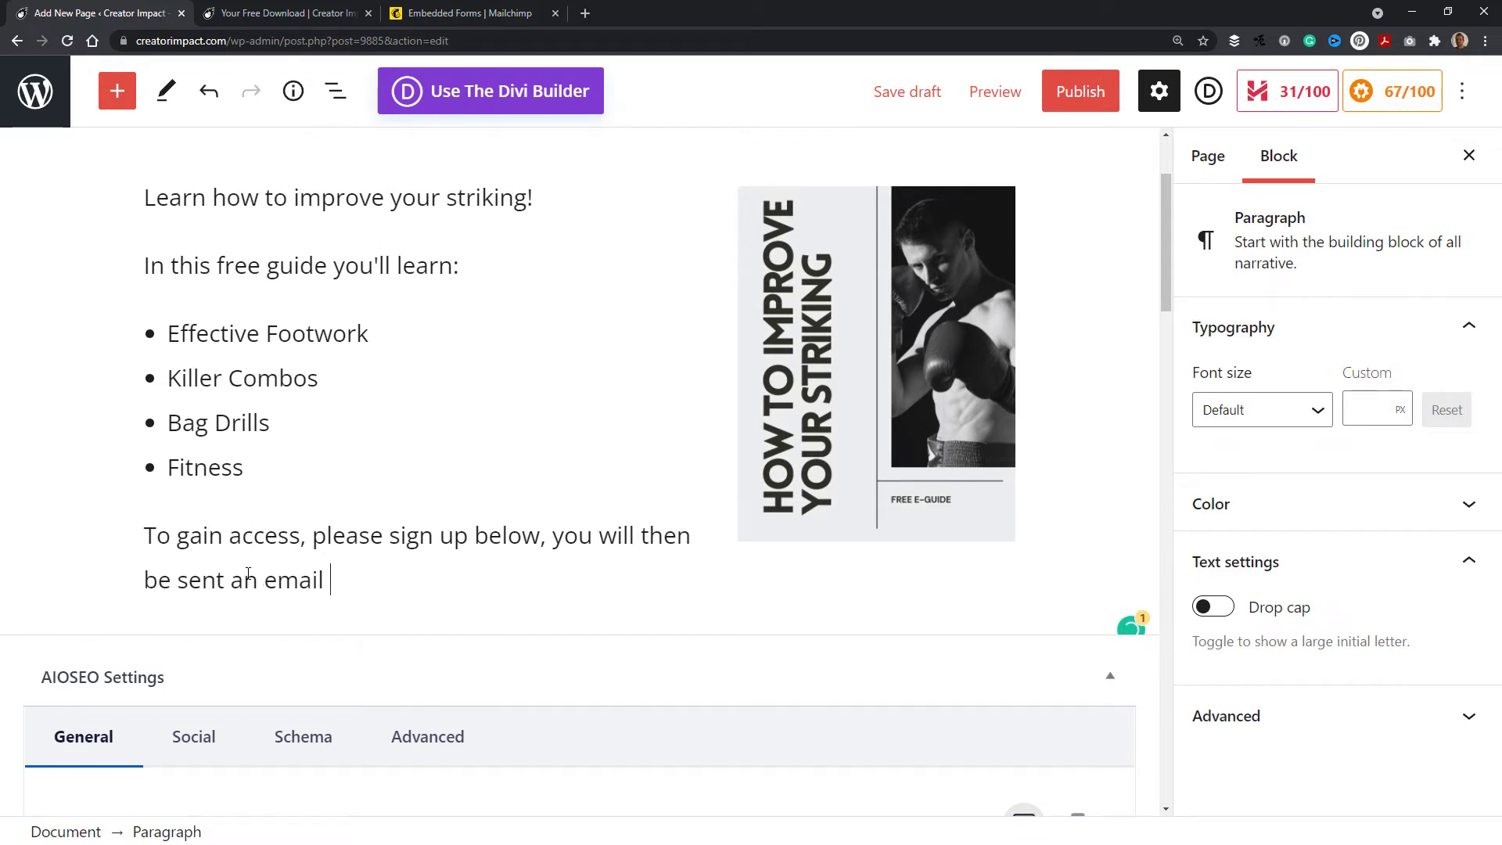
text(with your downl)
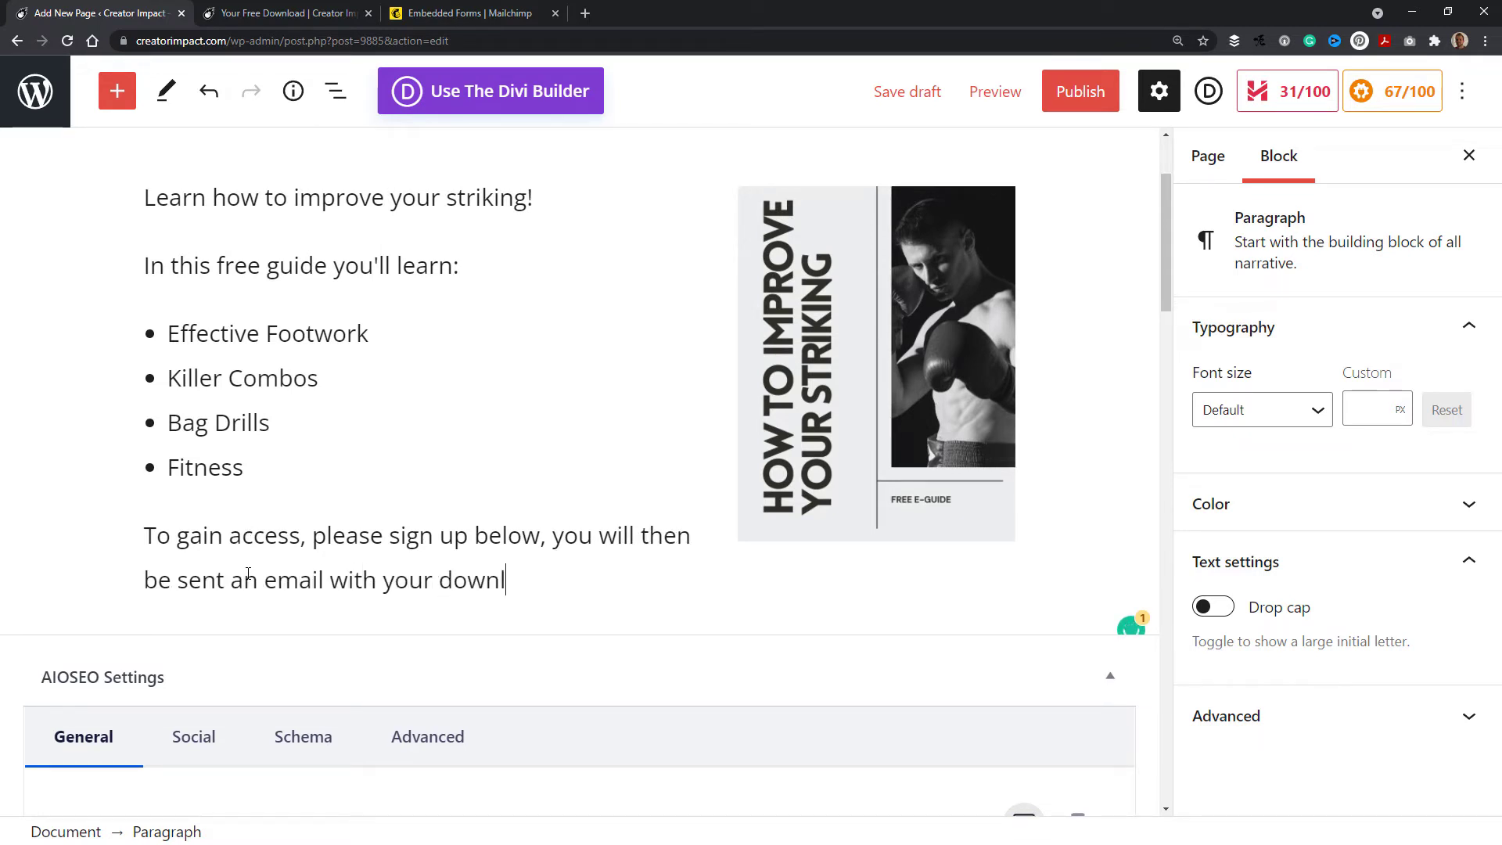
text(oad link.)
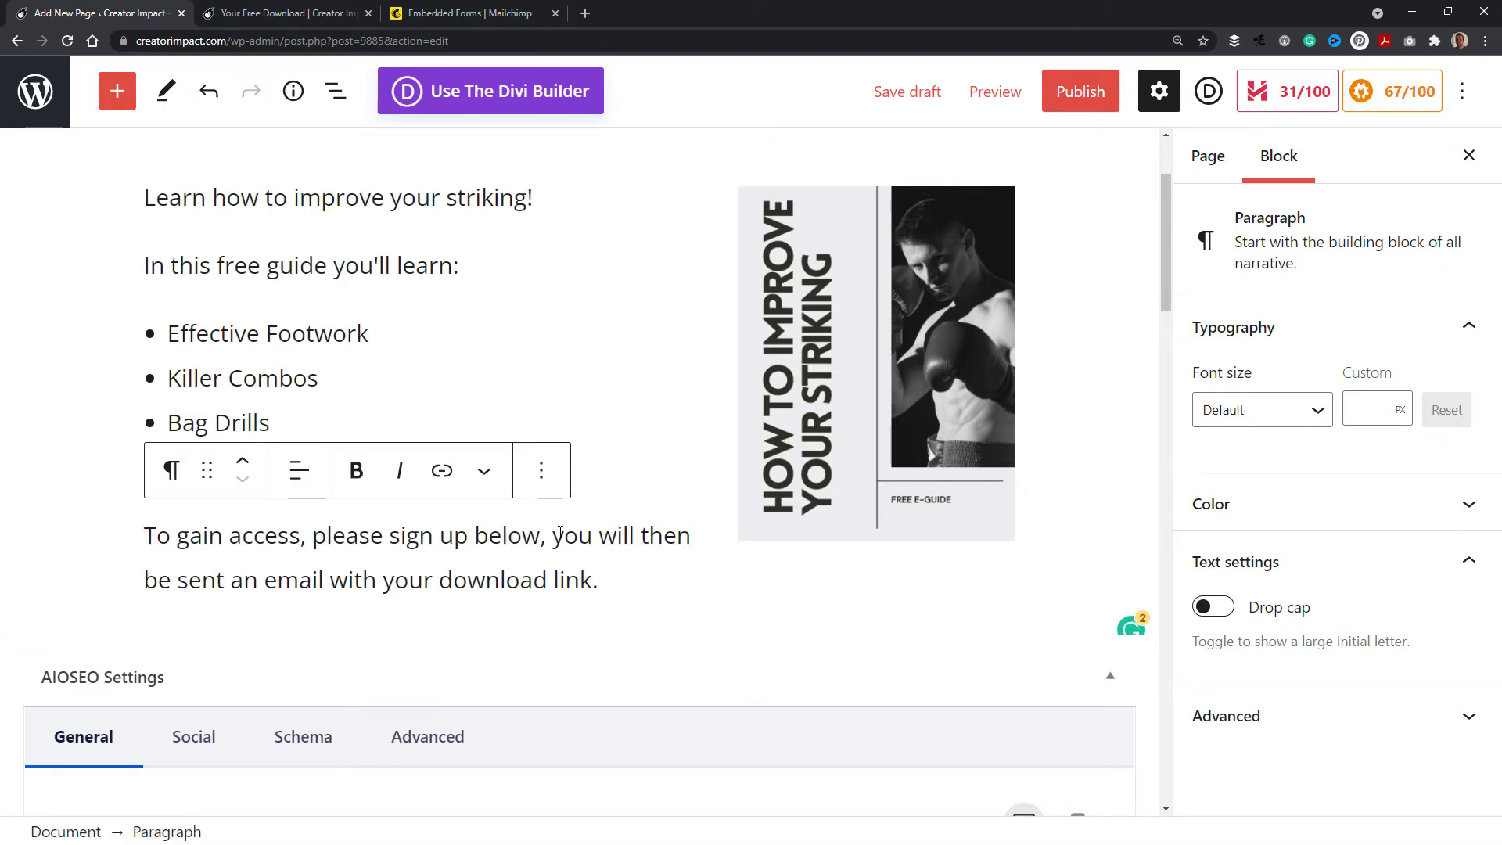
Step: Insert "to this free guide" after "To gain access" in the sign-up paragraph
drag(556, 535, 592, 579)
drag(141, 535, 238, 535)
click(301, 537)
text(to this free guide)
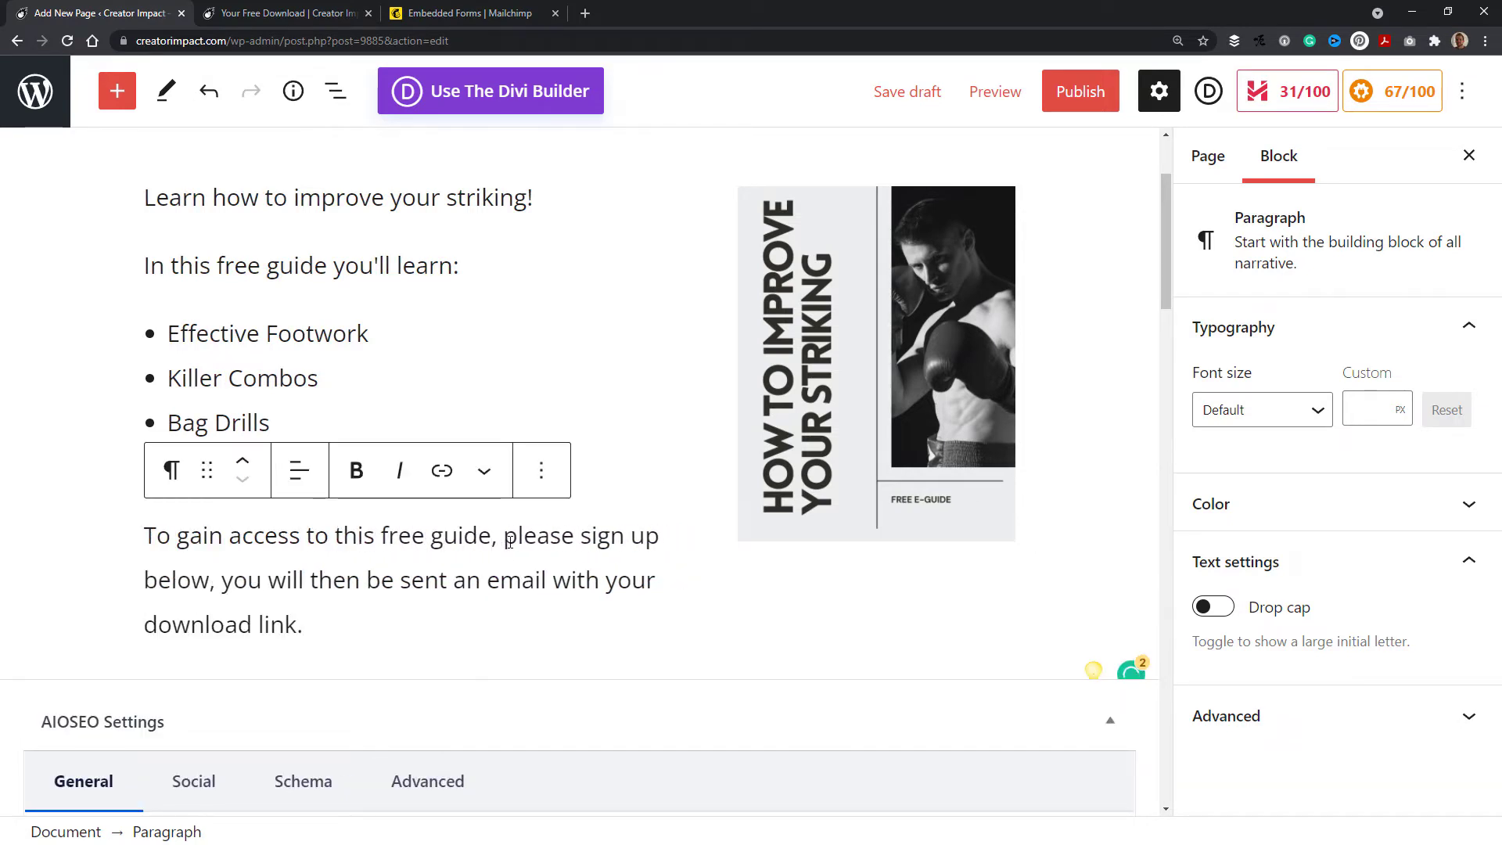
Step: Make the opening phrase "To gain access to this free guide," bold
drag(499, 536, 144, 538)
key(ctrl+b)
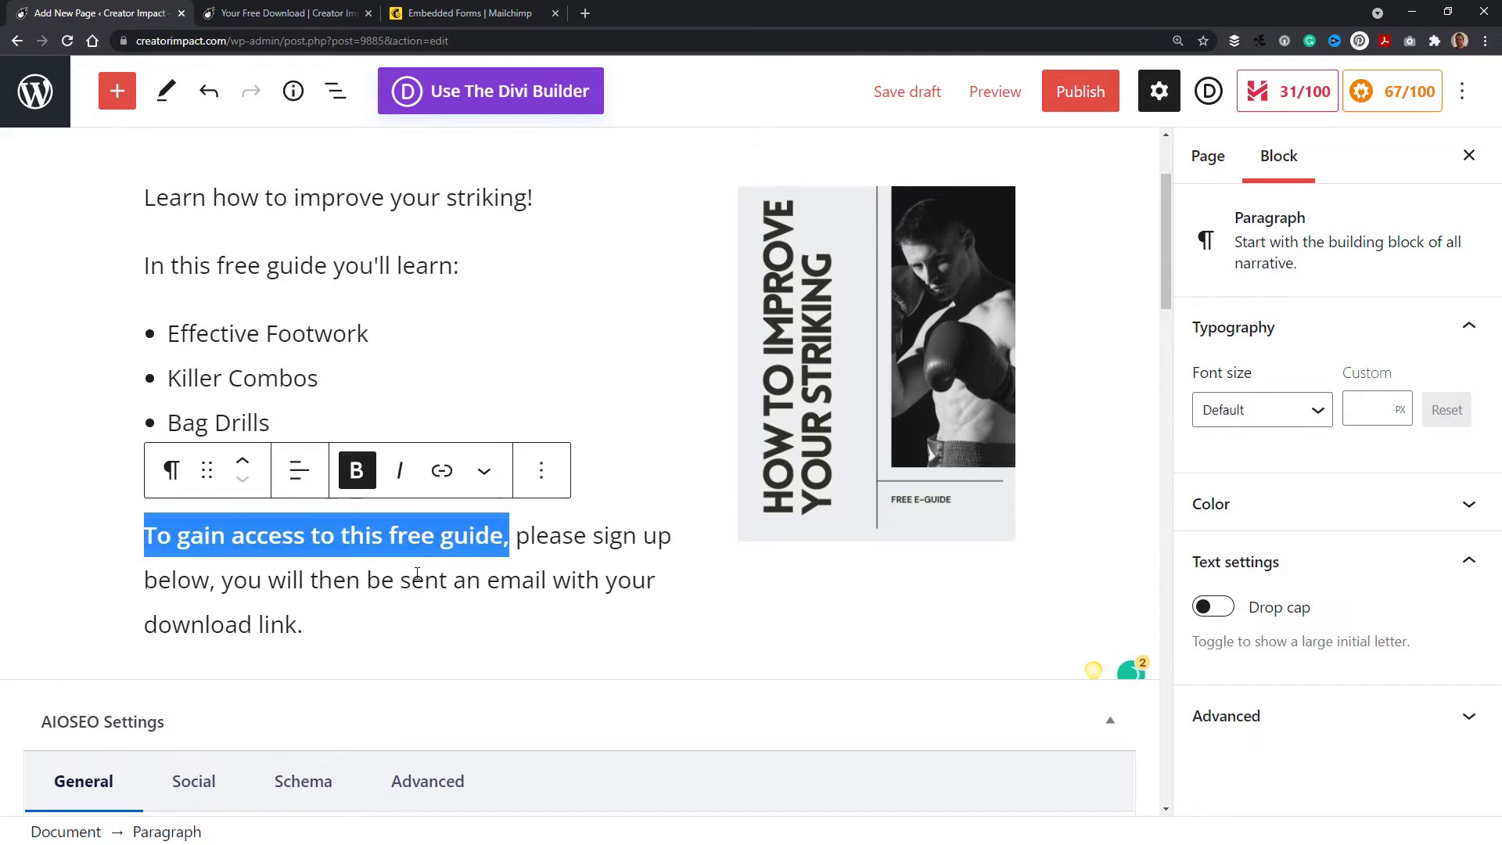
click(412, 579)
drag(303, 624, 381, 579)
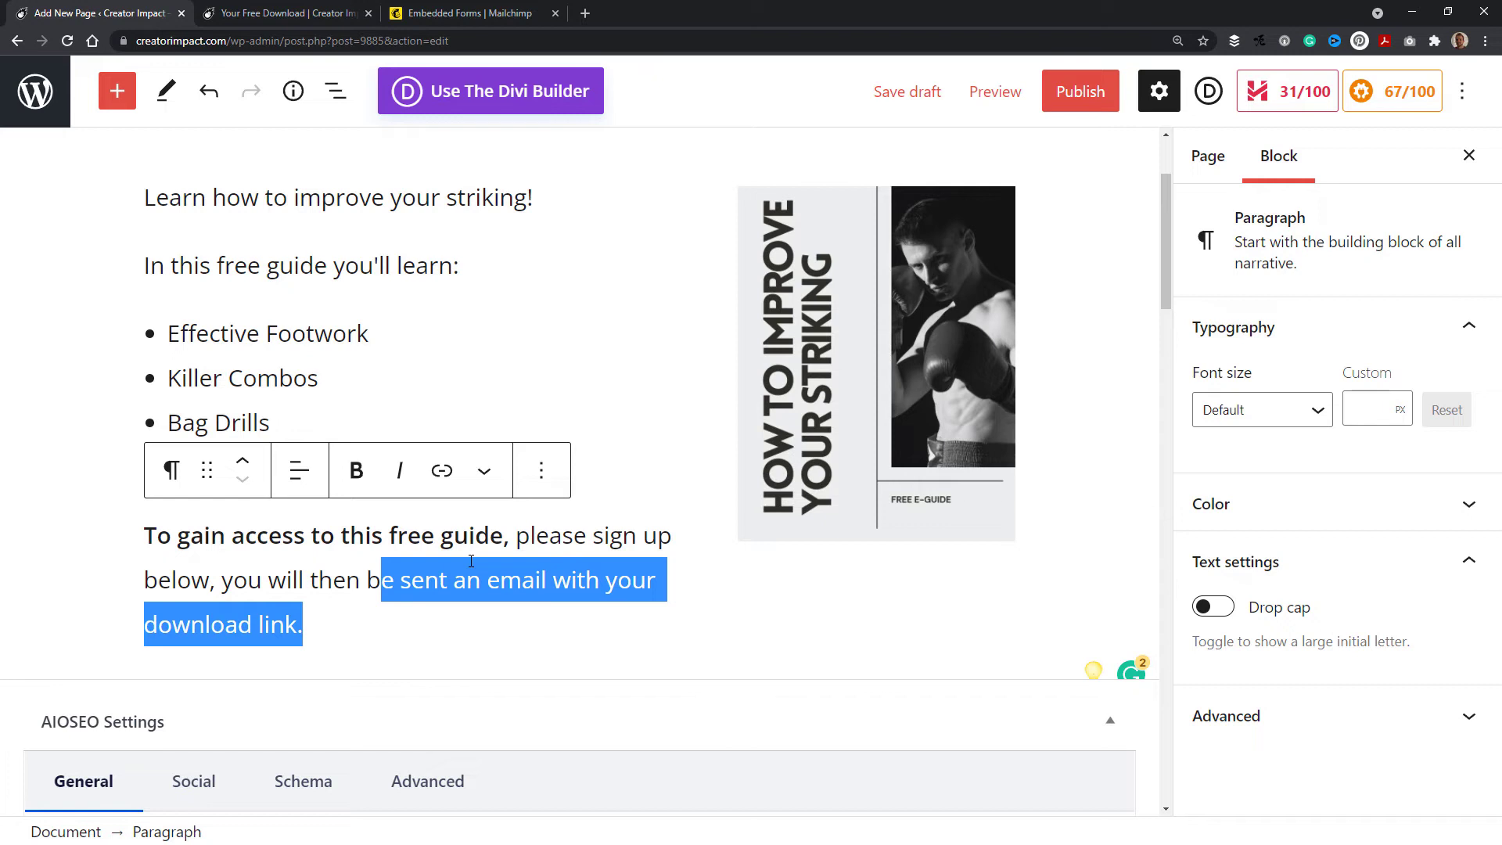
Step: Start a new empty block below the sign-up paragraph
click(368, 202)
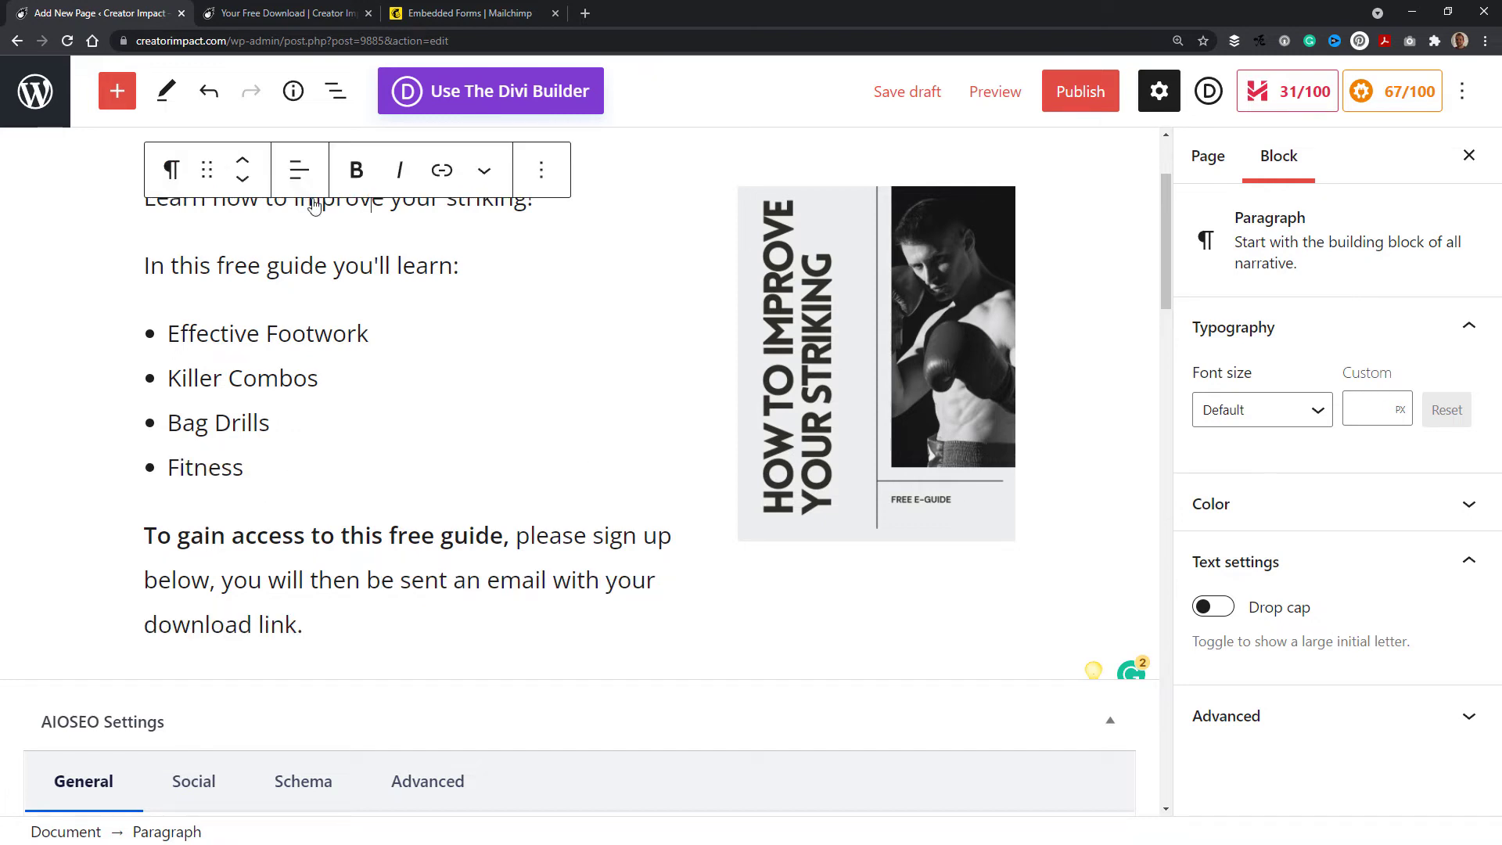
click(241, 262)
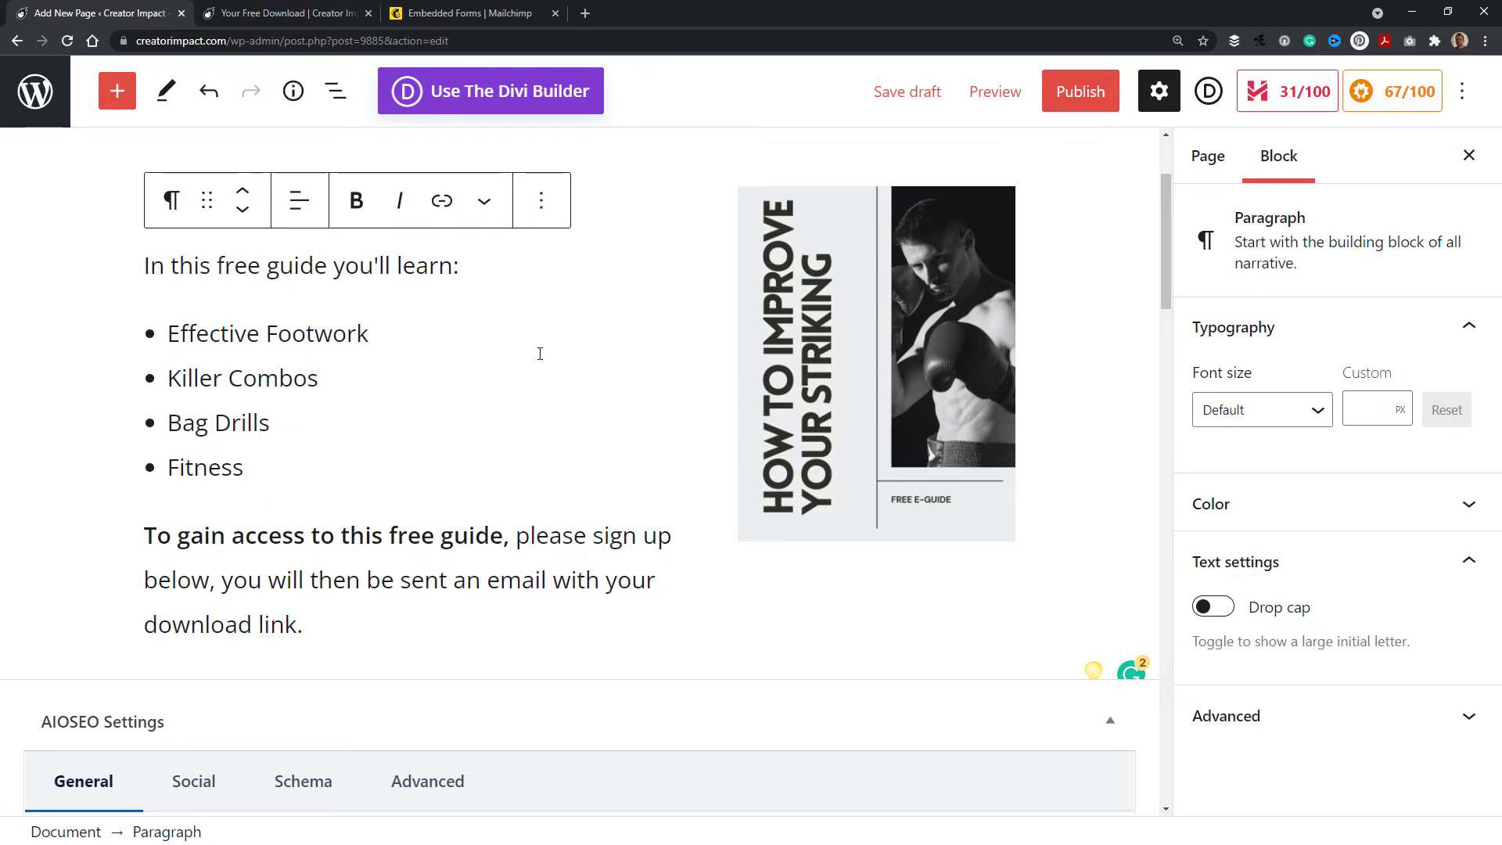
scroll(204, 458, up, 2)
scroll(219, 500, down, 2)
scroll(409, 503, down, 1)
click(335, 546)
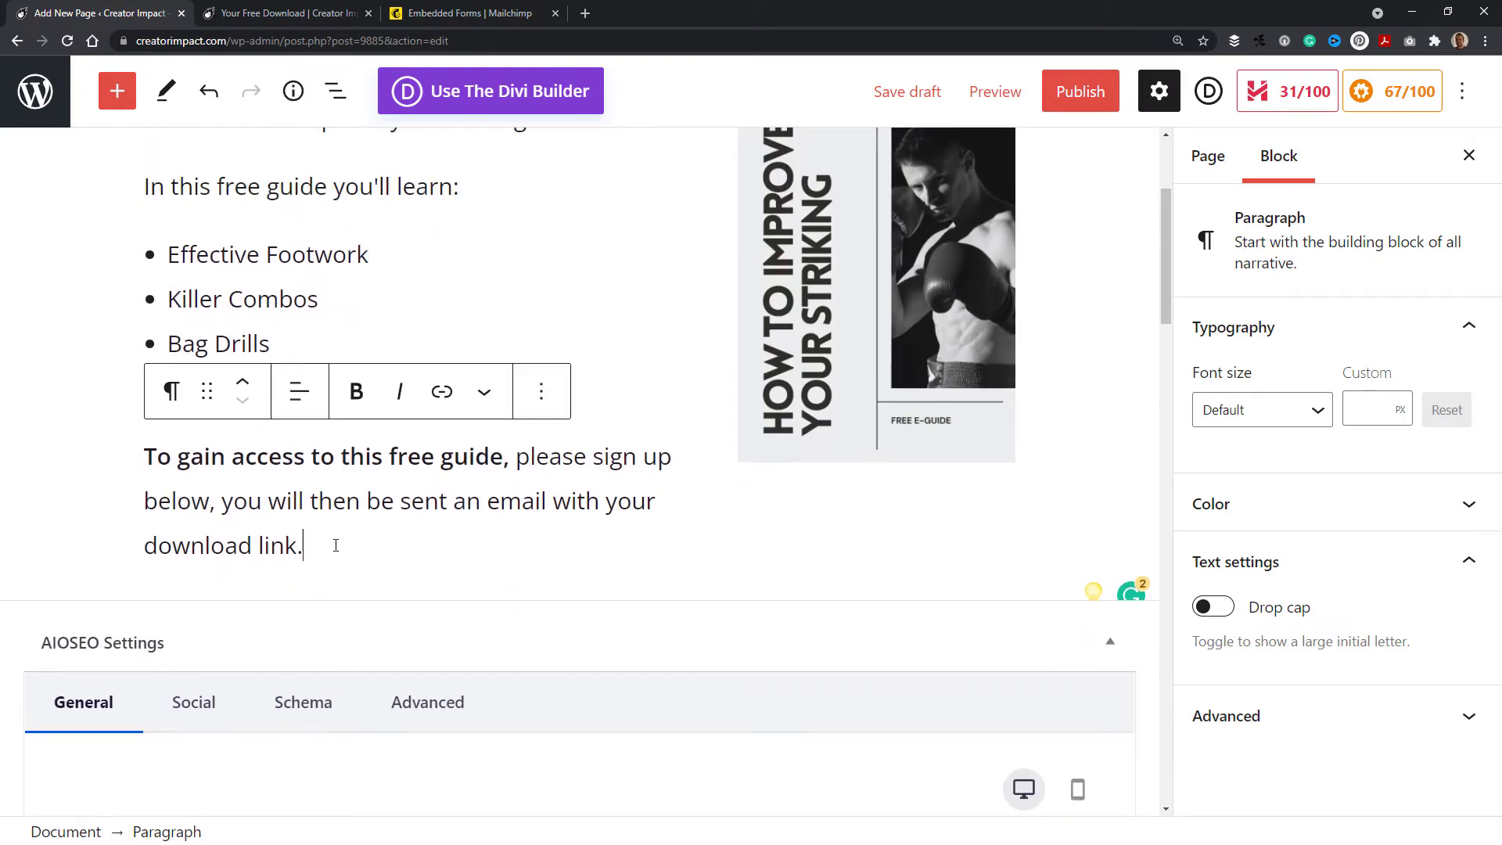
key(Return)
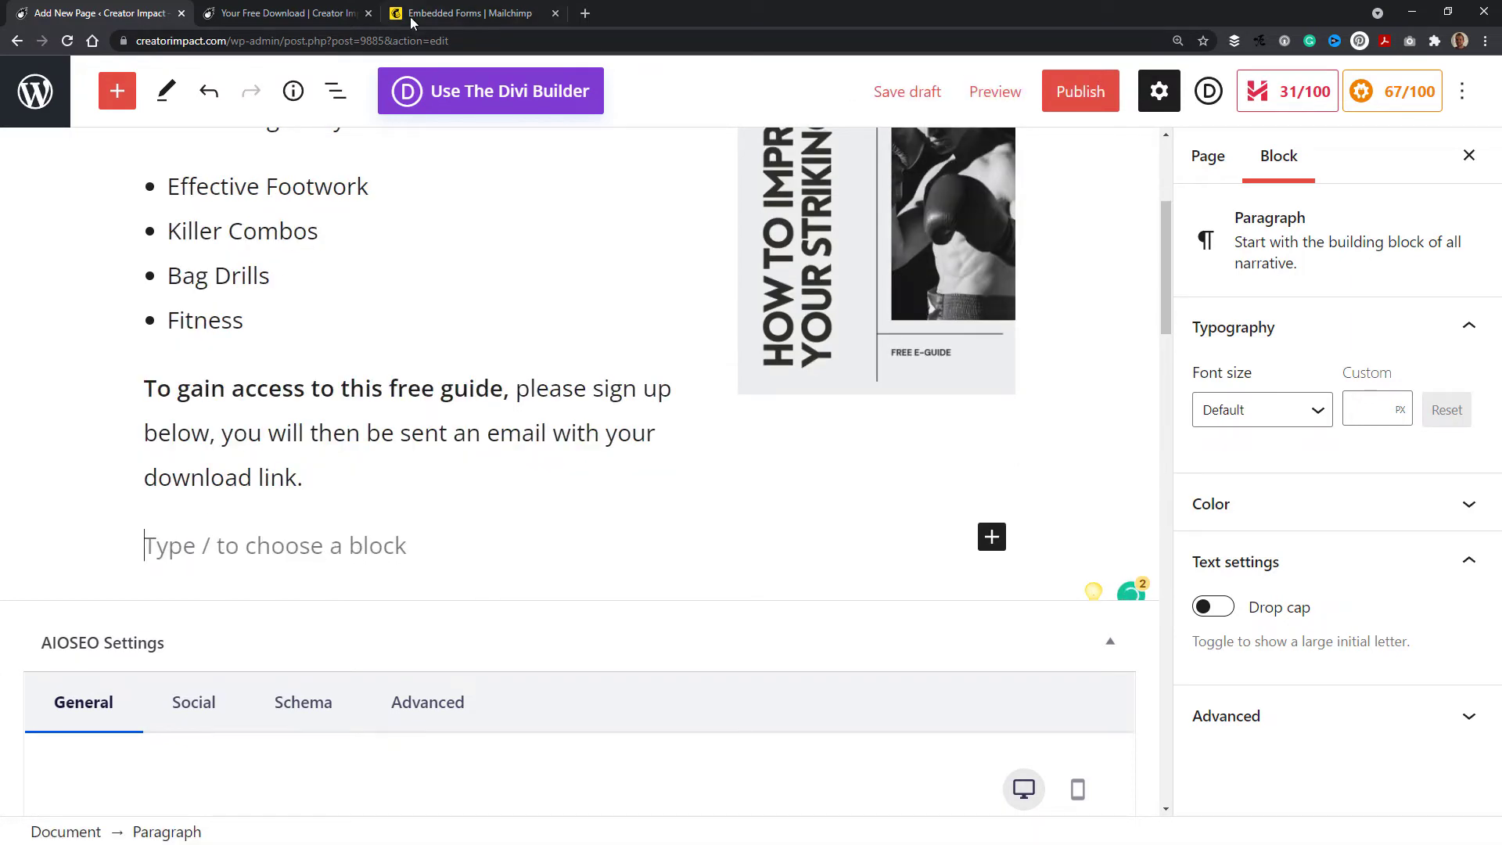
Step: Switch to Mailchimp and open the audience's Embedded forms from Signup forms
click(438, 14)
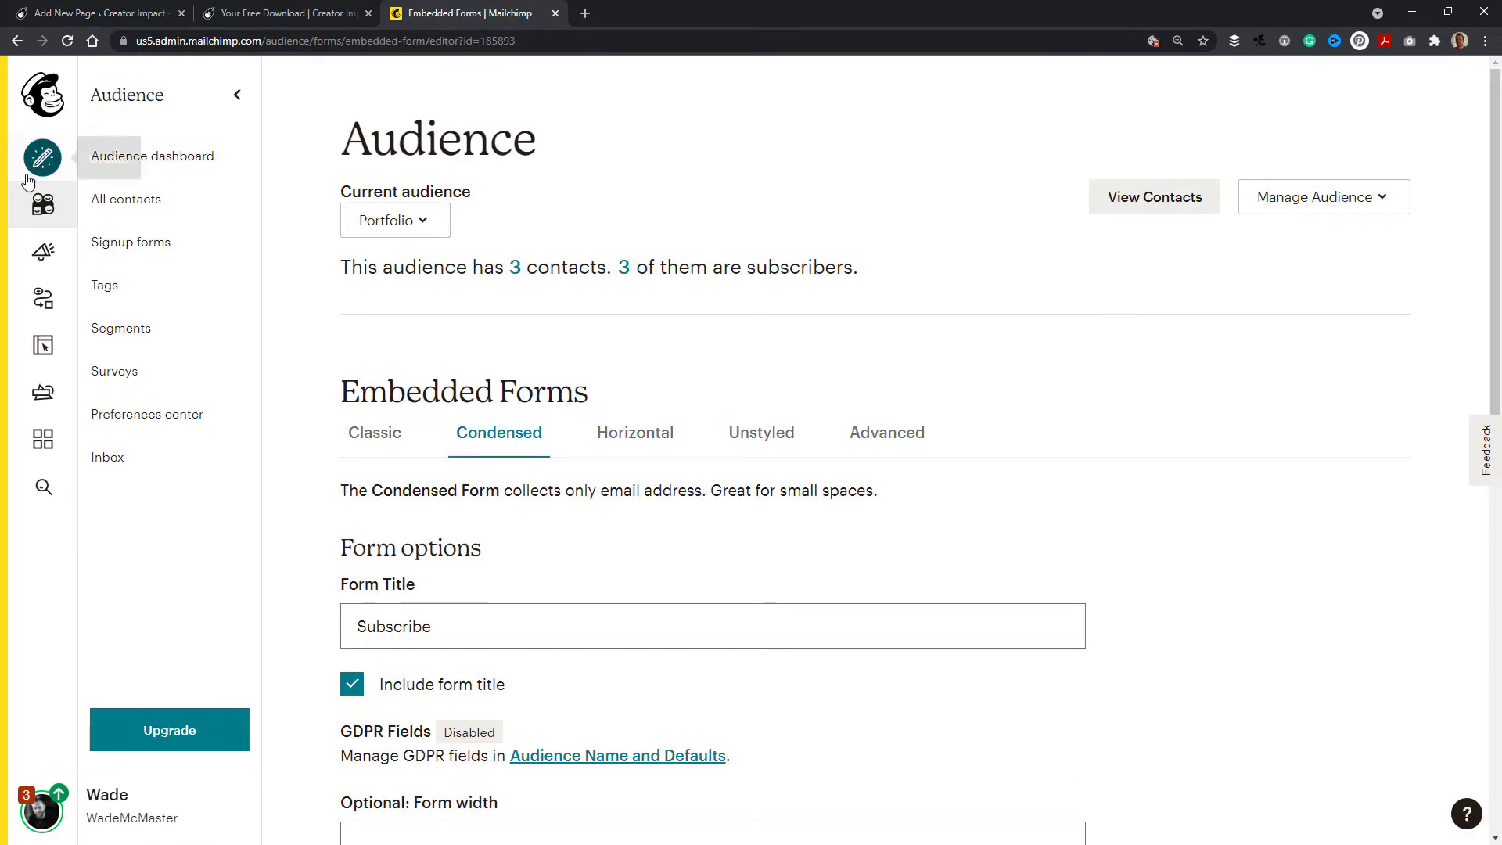
click(43, 205)
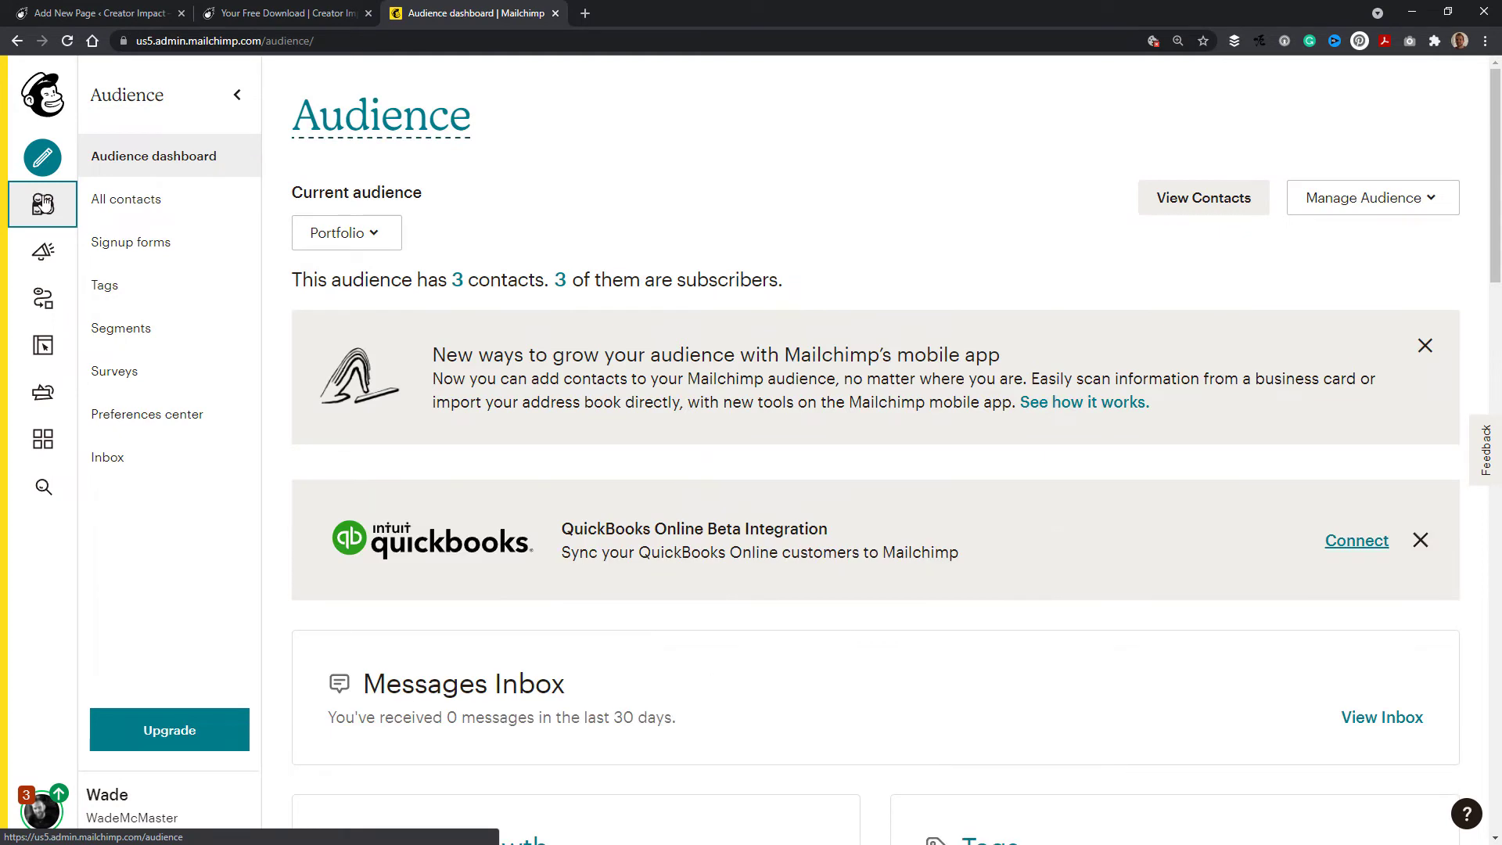
click(139, 242)
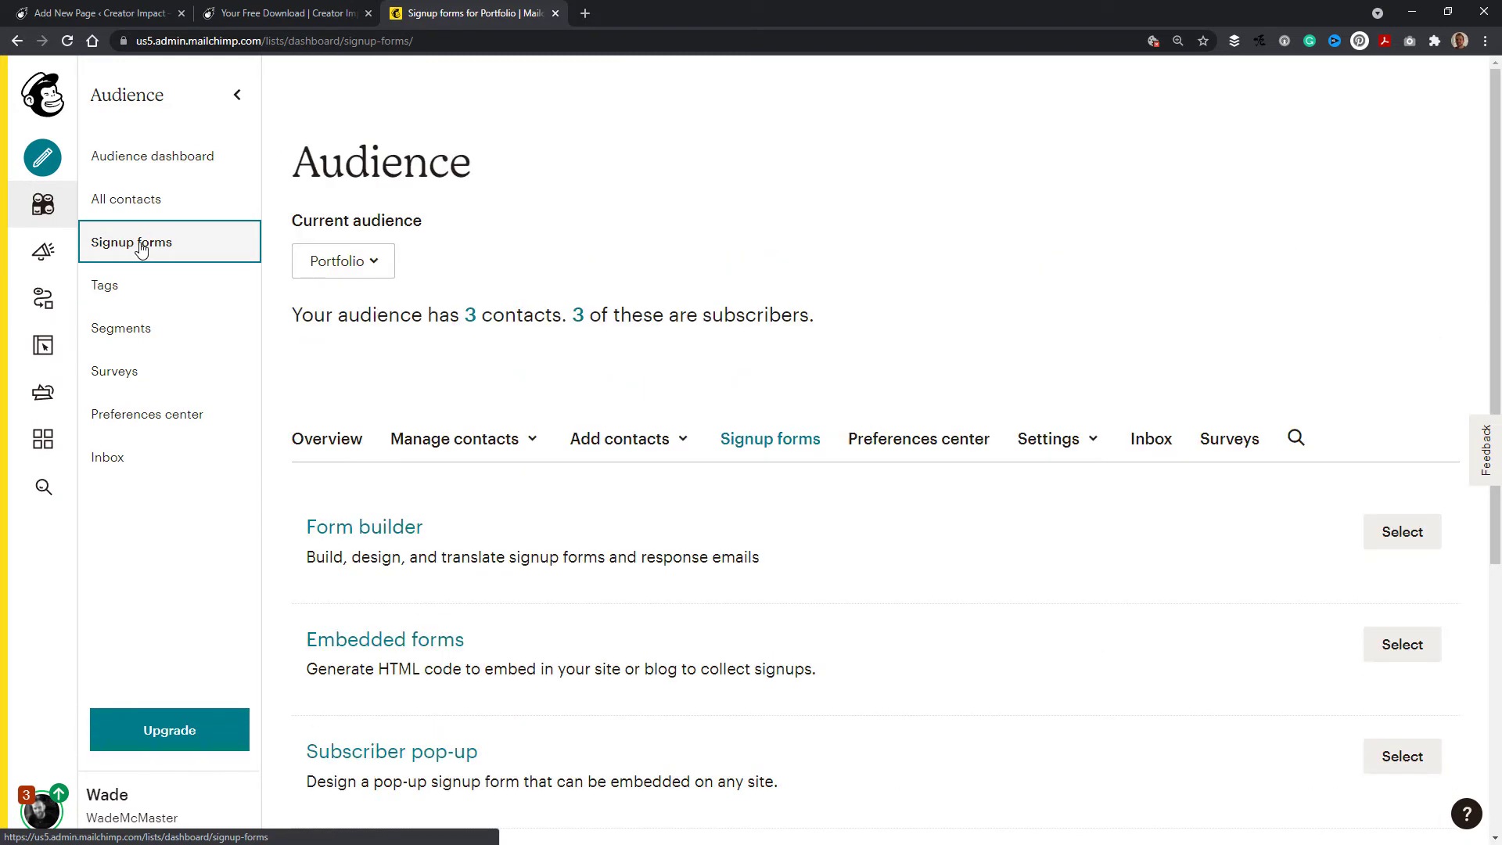
key(ctrl+plus)
key(ctrl+plus)
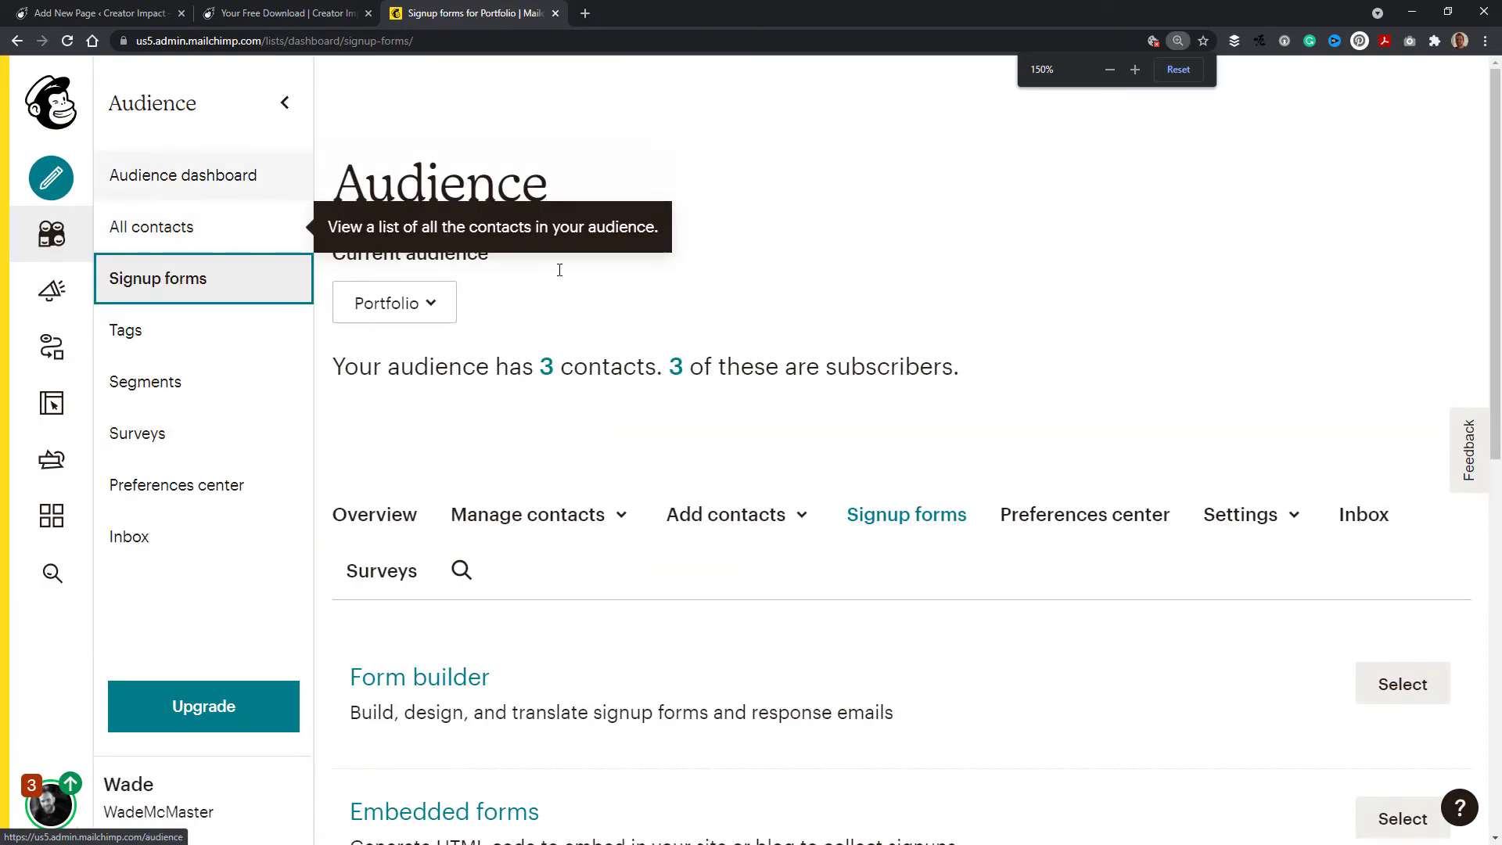
scroll(1080, 337, down, 2)
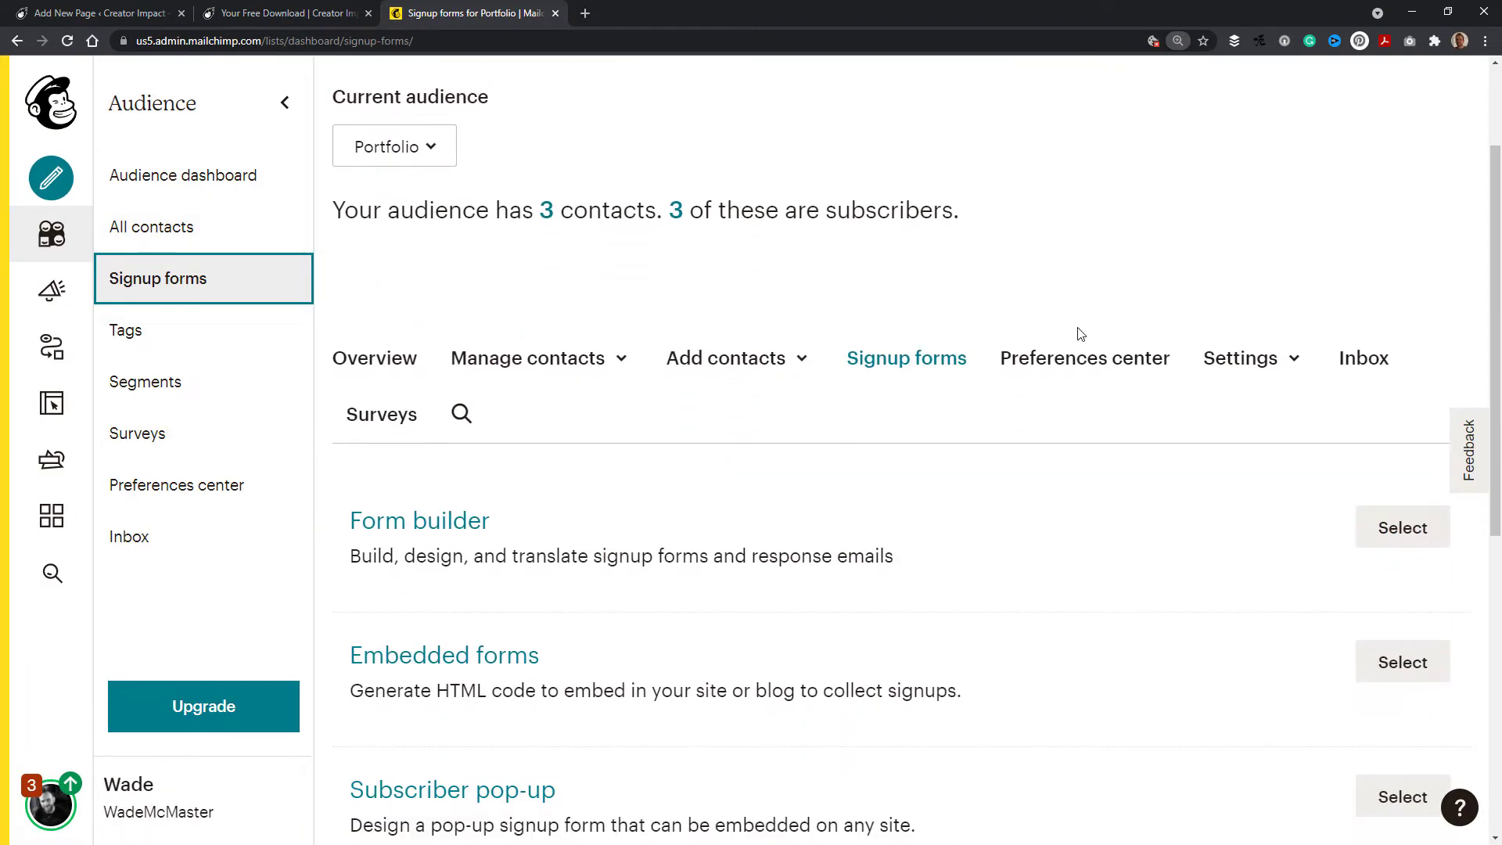
click(906, 369)
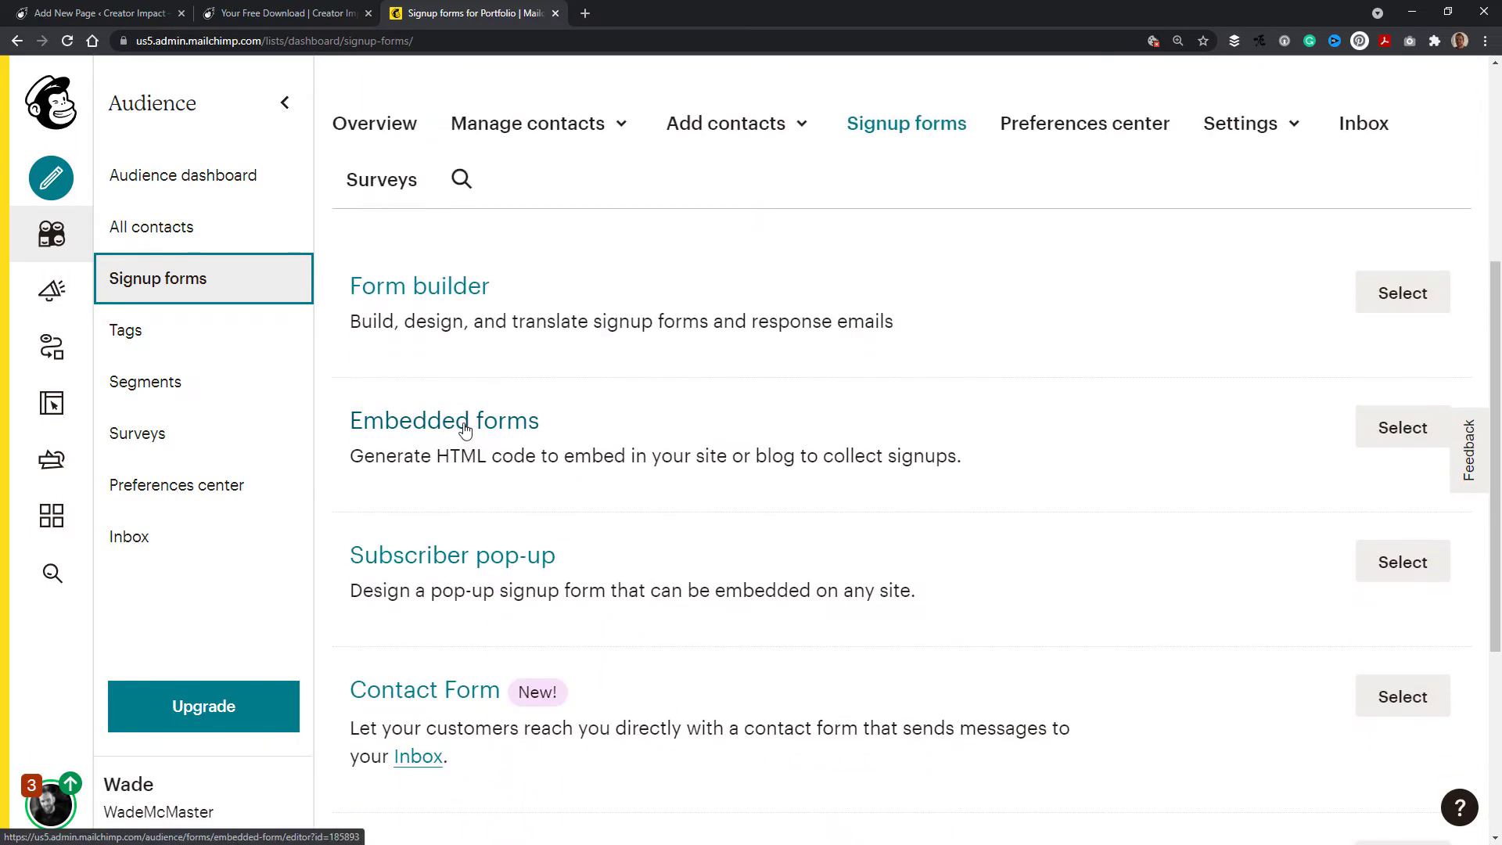
click(469, 426)
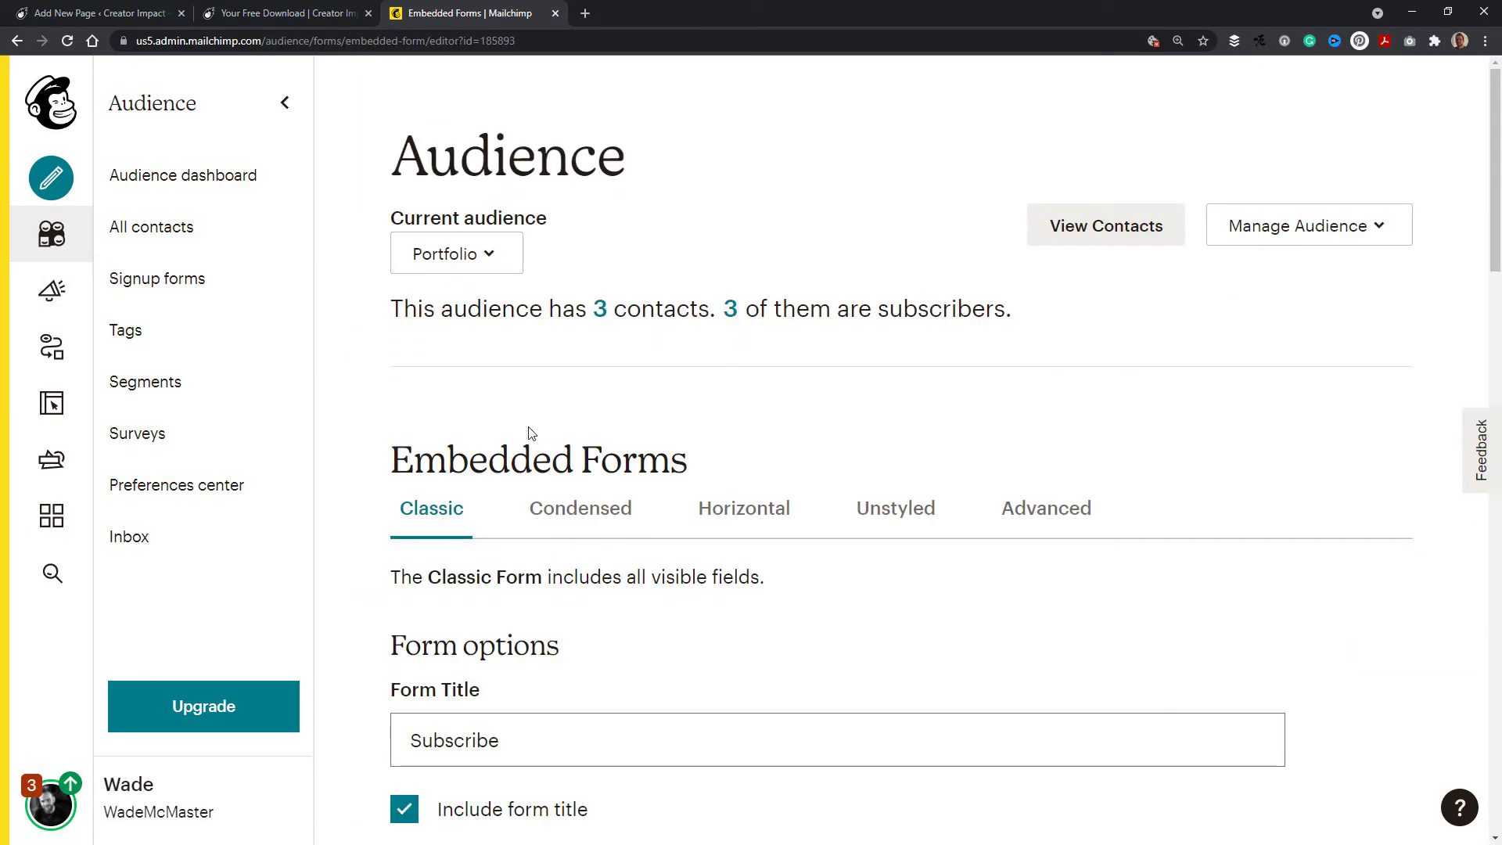
Step: Set the Classic form title to "Subscribe to Download"
scroll(558, 307, down, 3)
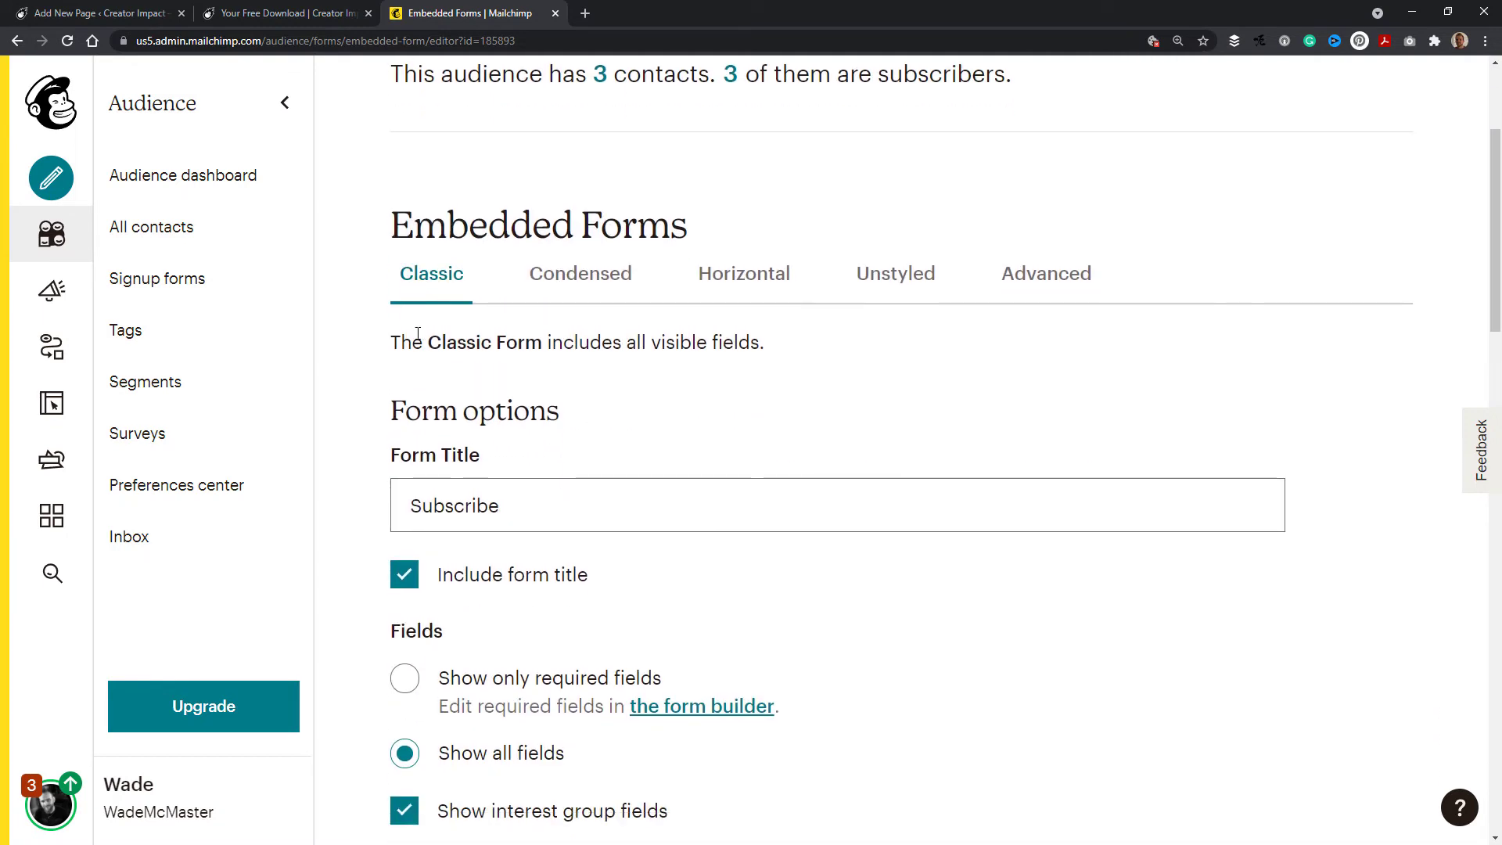
click(505, 510)
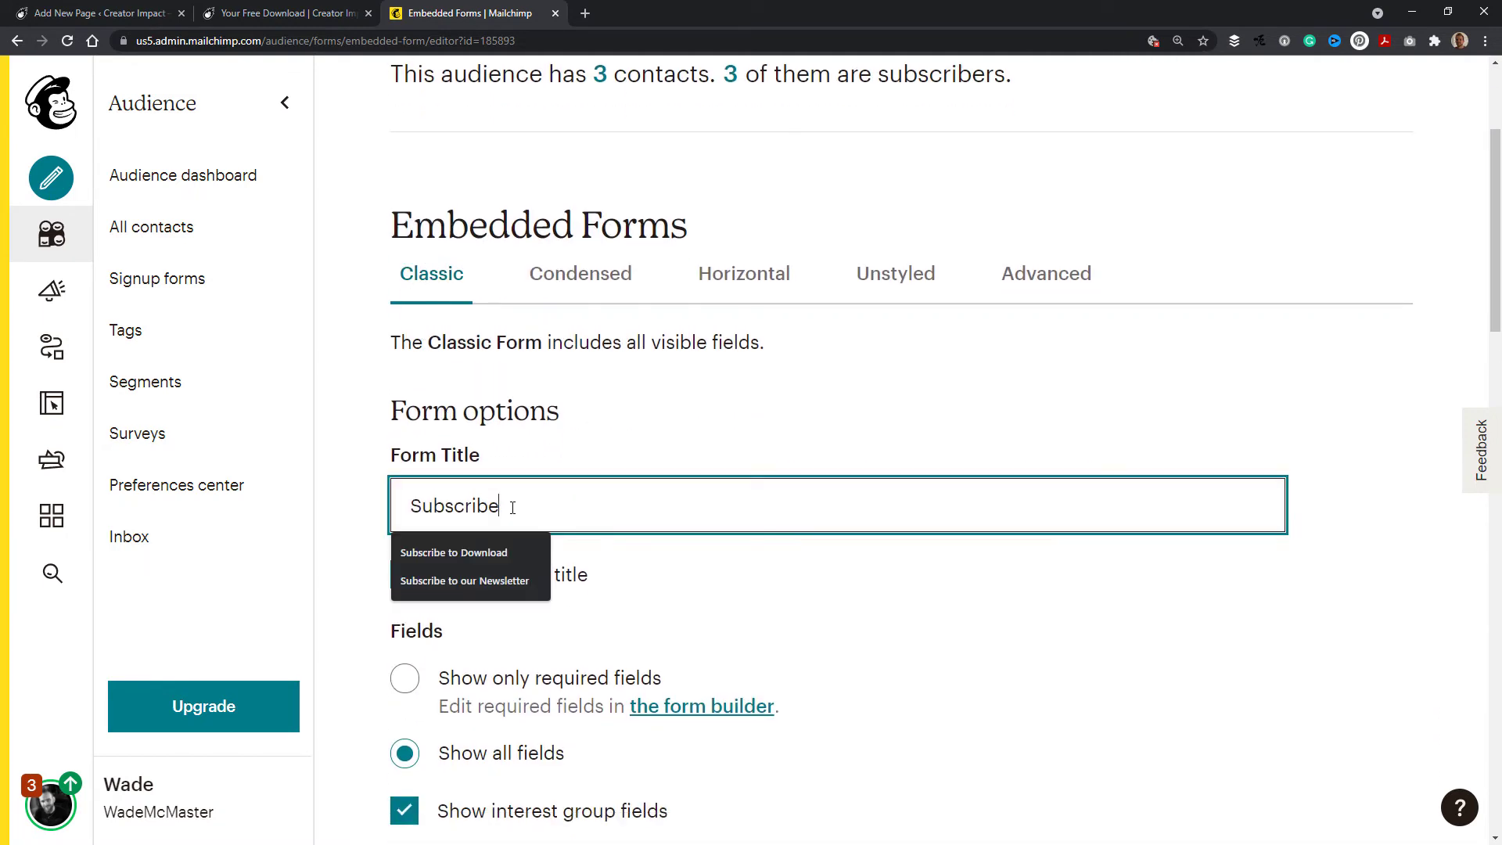
text(to D)
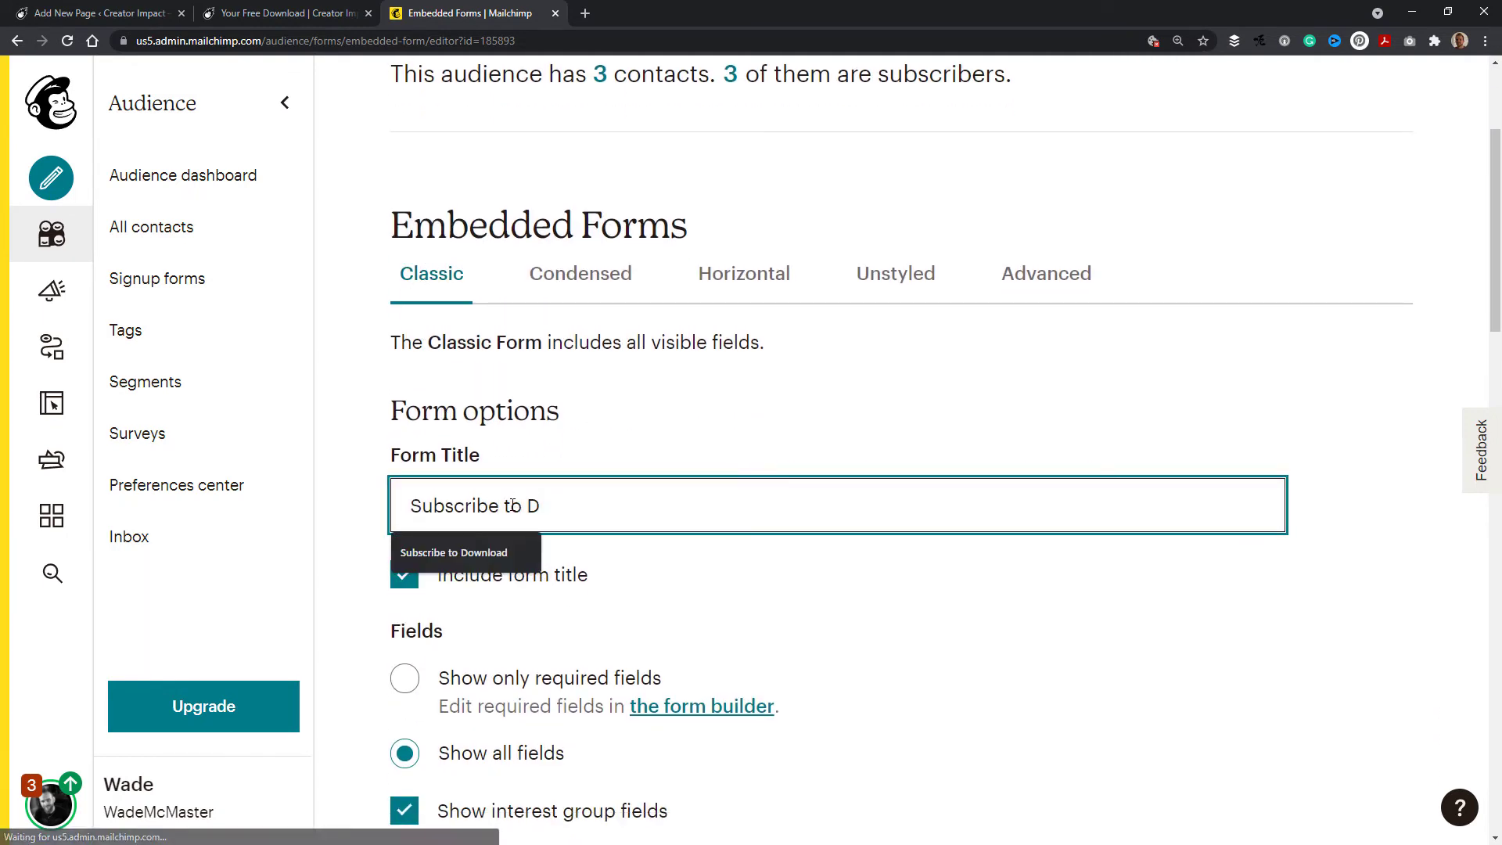
text(ownload)
Step: Set the form's fields to show only required fields
scroll(905, 385, down, 2)
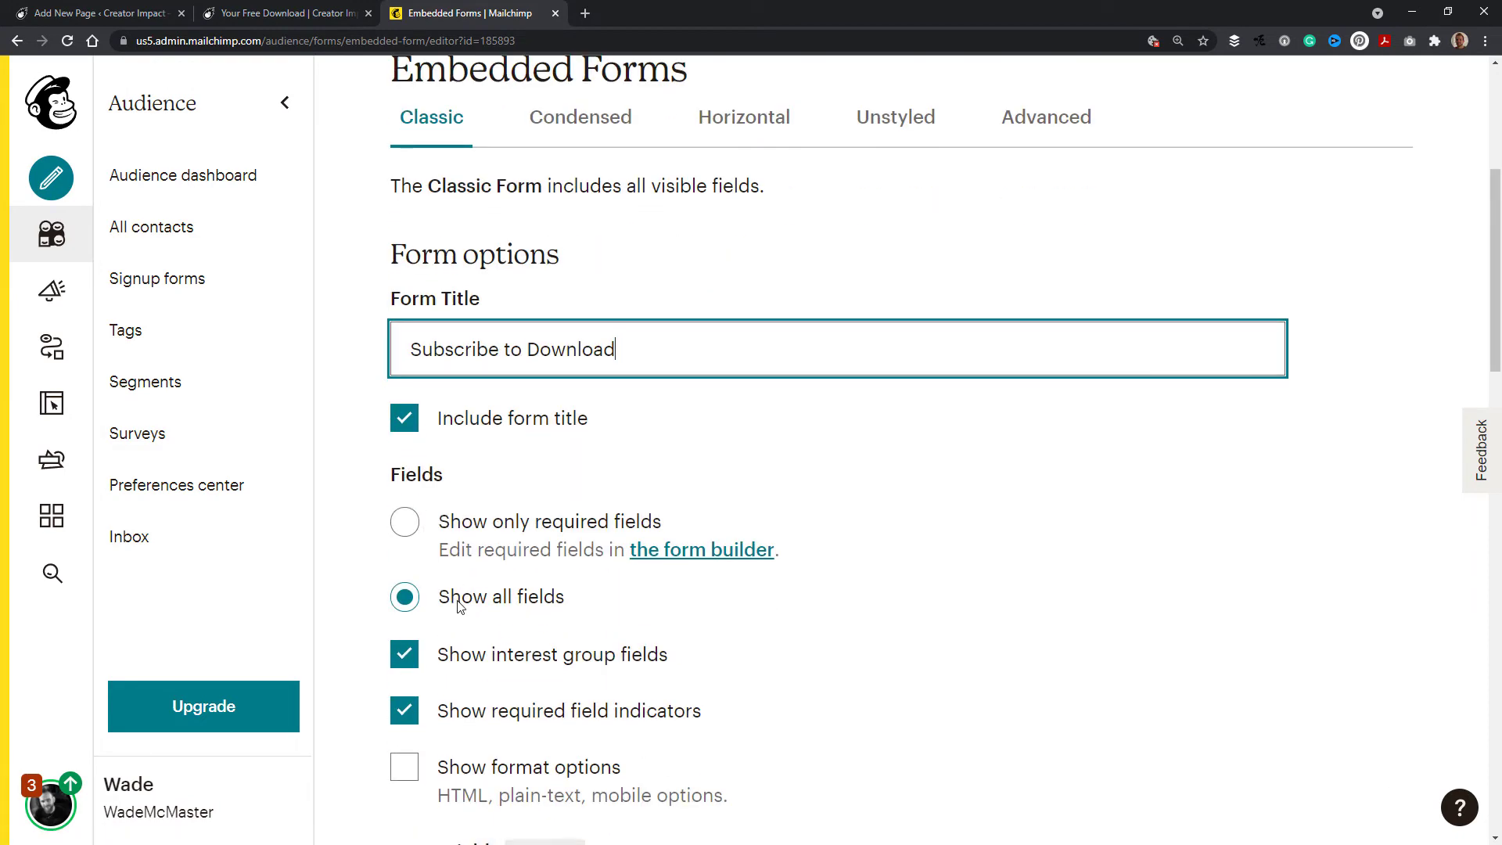
drag(1487, 224, 1494, 603)
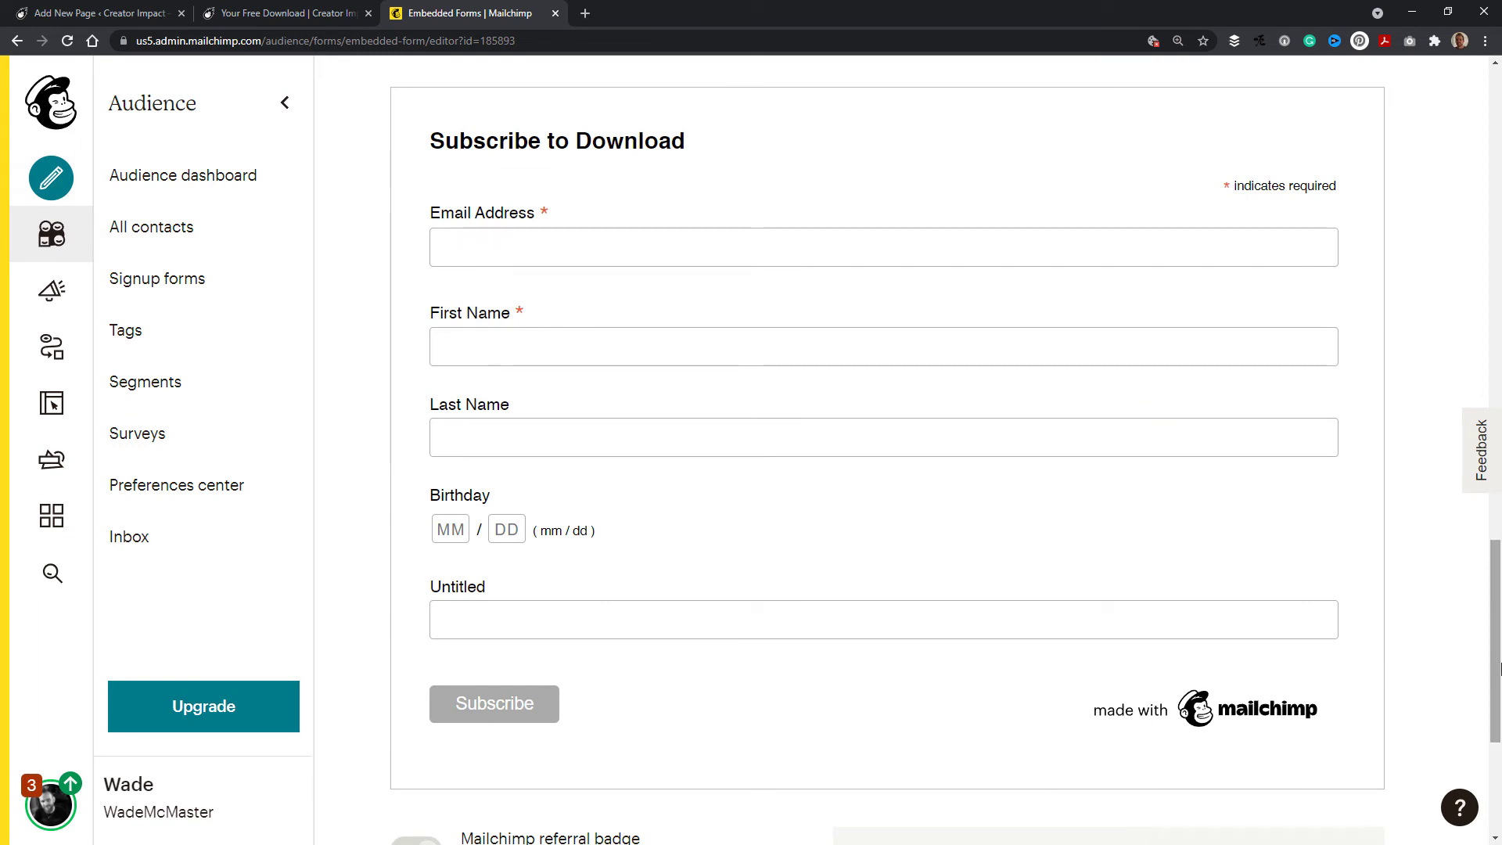
drag(1495, 692, 1455, 323)
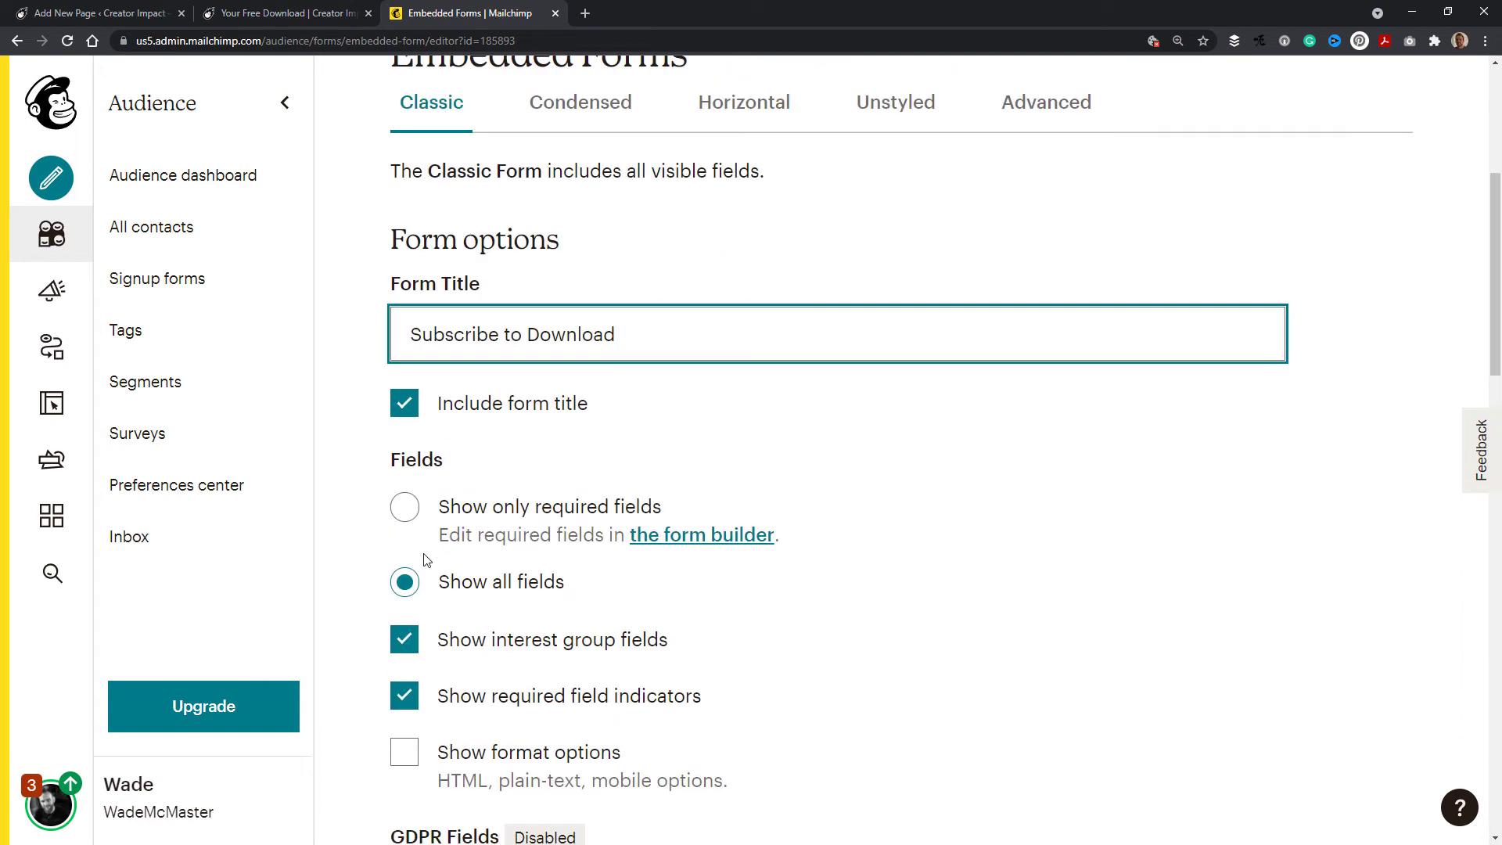
click(407, 510)
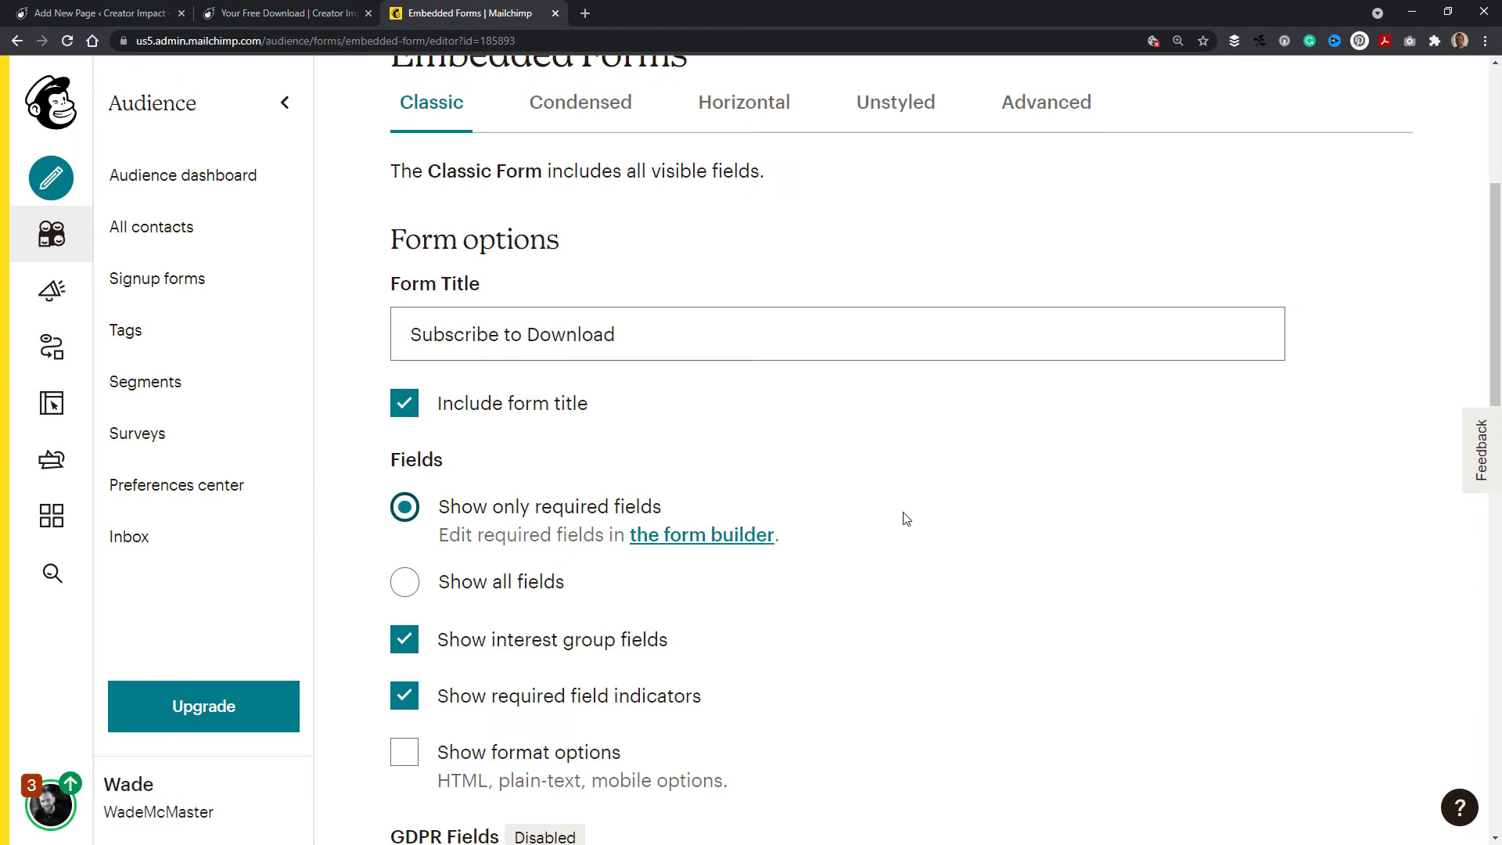
Step: Scroll through the remaining form options and the form preview
scroll(903, 520, down, 2)
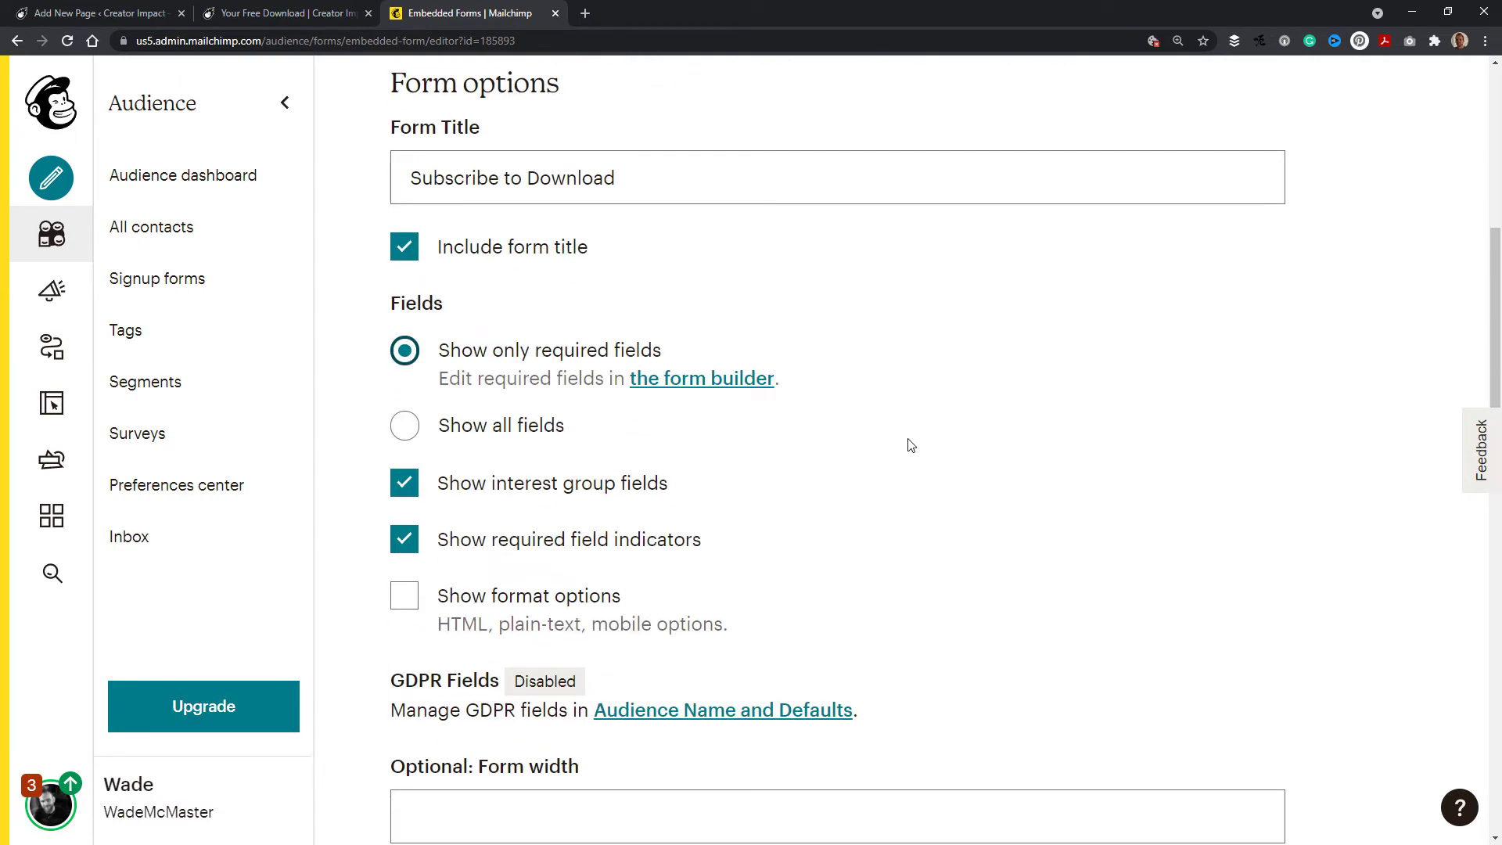
scroll(888, 380, down, 7)
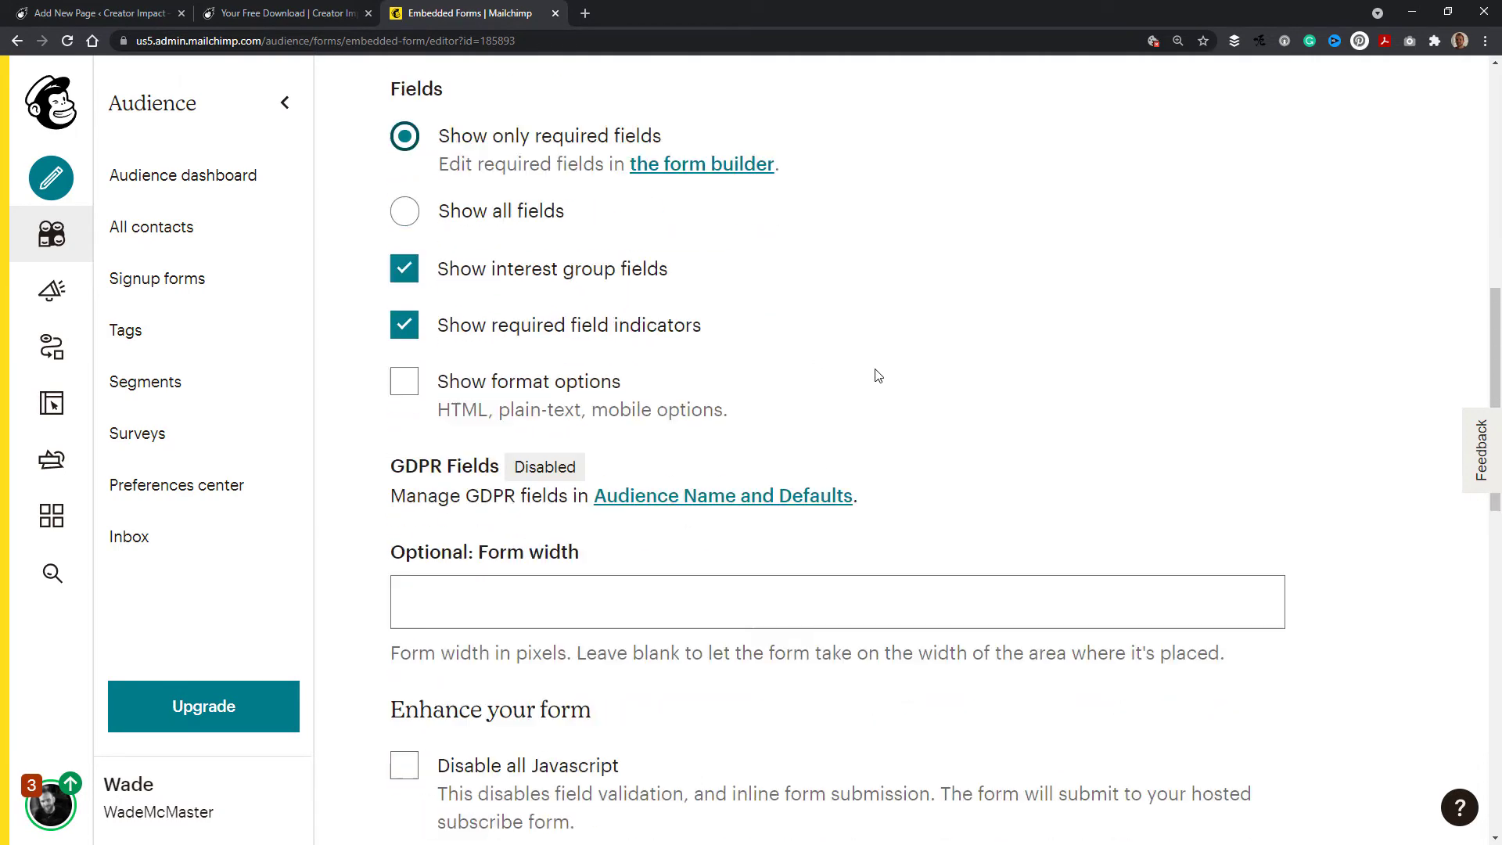
scroll(870, 371, down, 8)
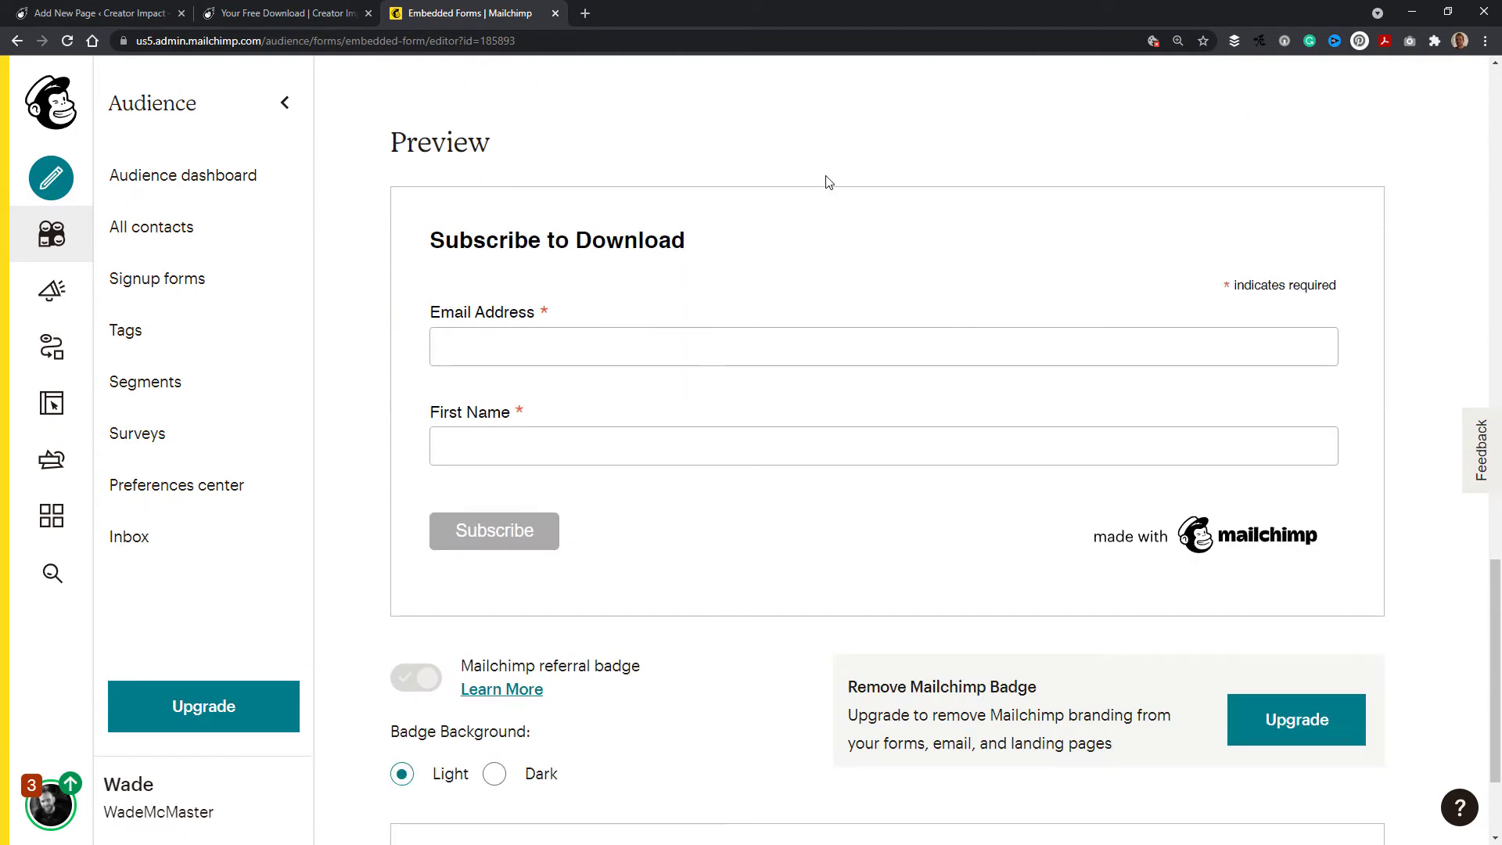
scroll(829, 181, down, 2)
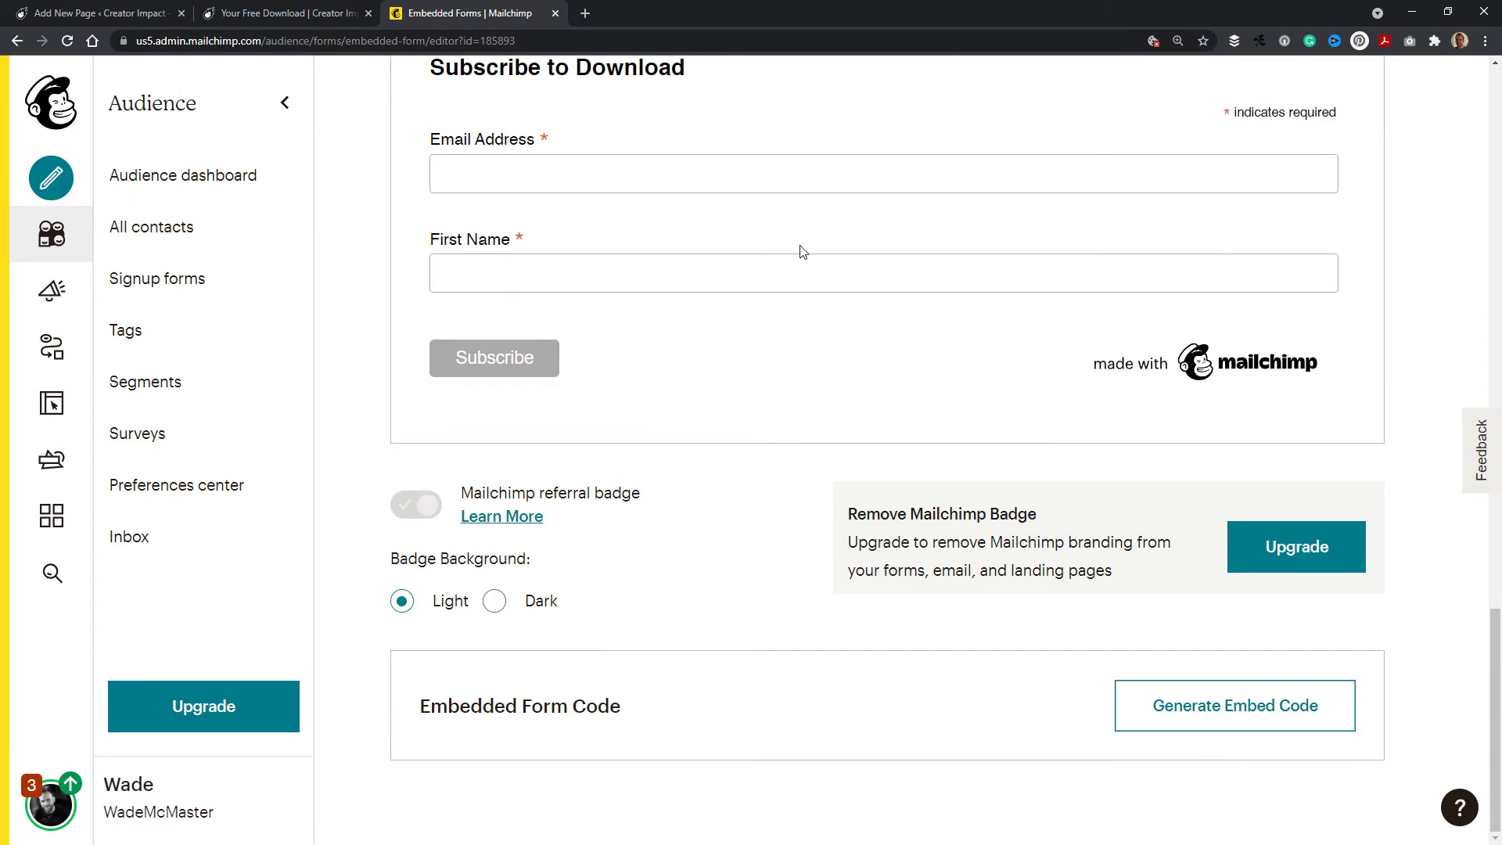
scroll(801, 251, up, 8)
scroll(740, 372, up, 4)
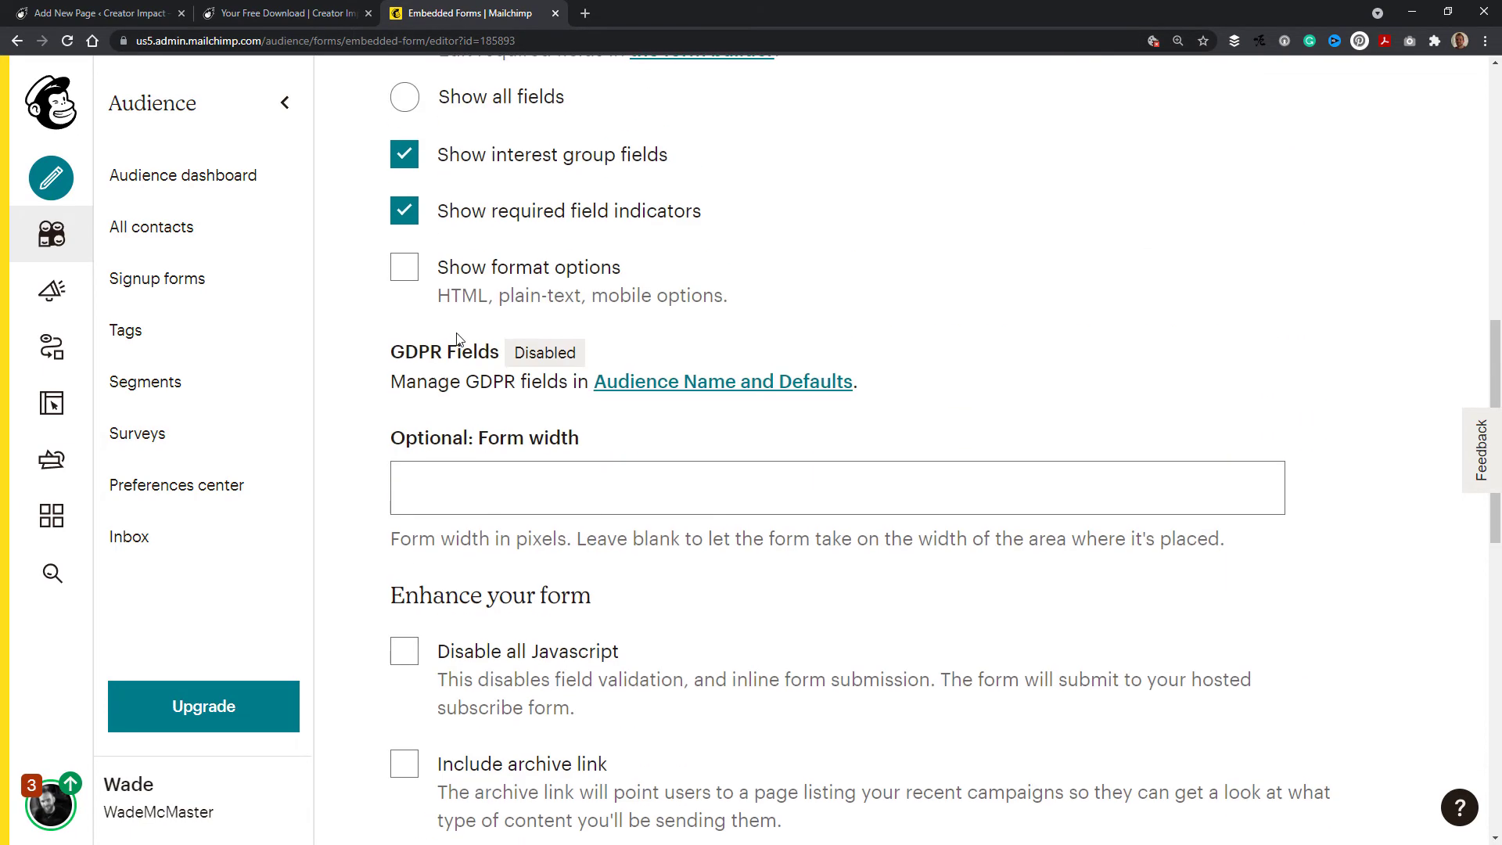
scroll(457, 339, up, 3)
scroll(456, 195, up, 5)
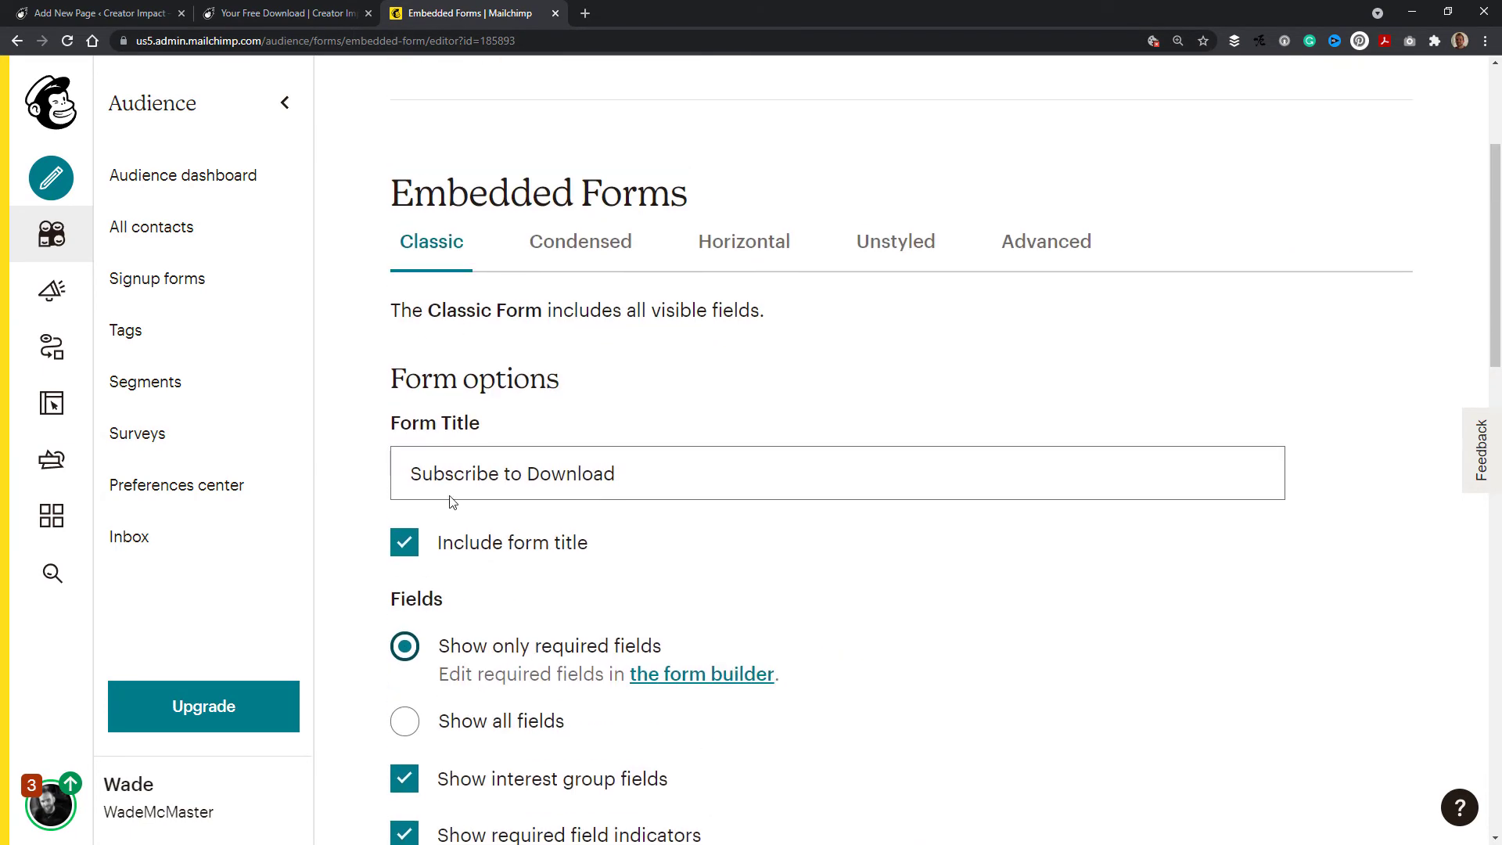
scroll(452, 501, down, 4)
scroll(495, 336, down, 12)
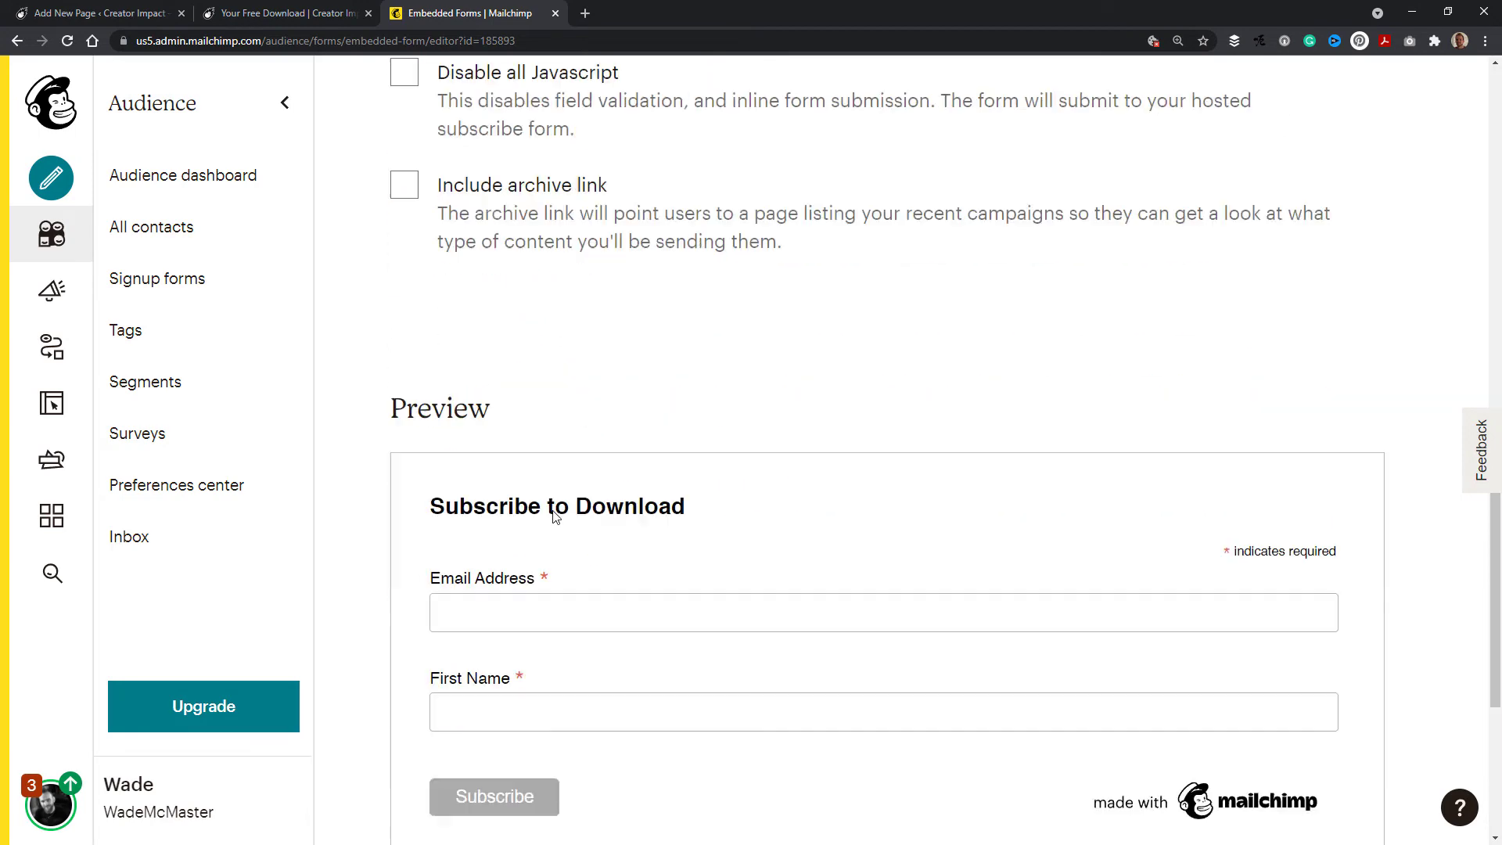
scroll(554, 516, down, 6)
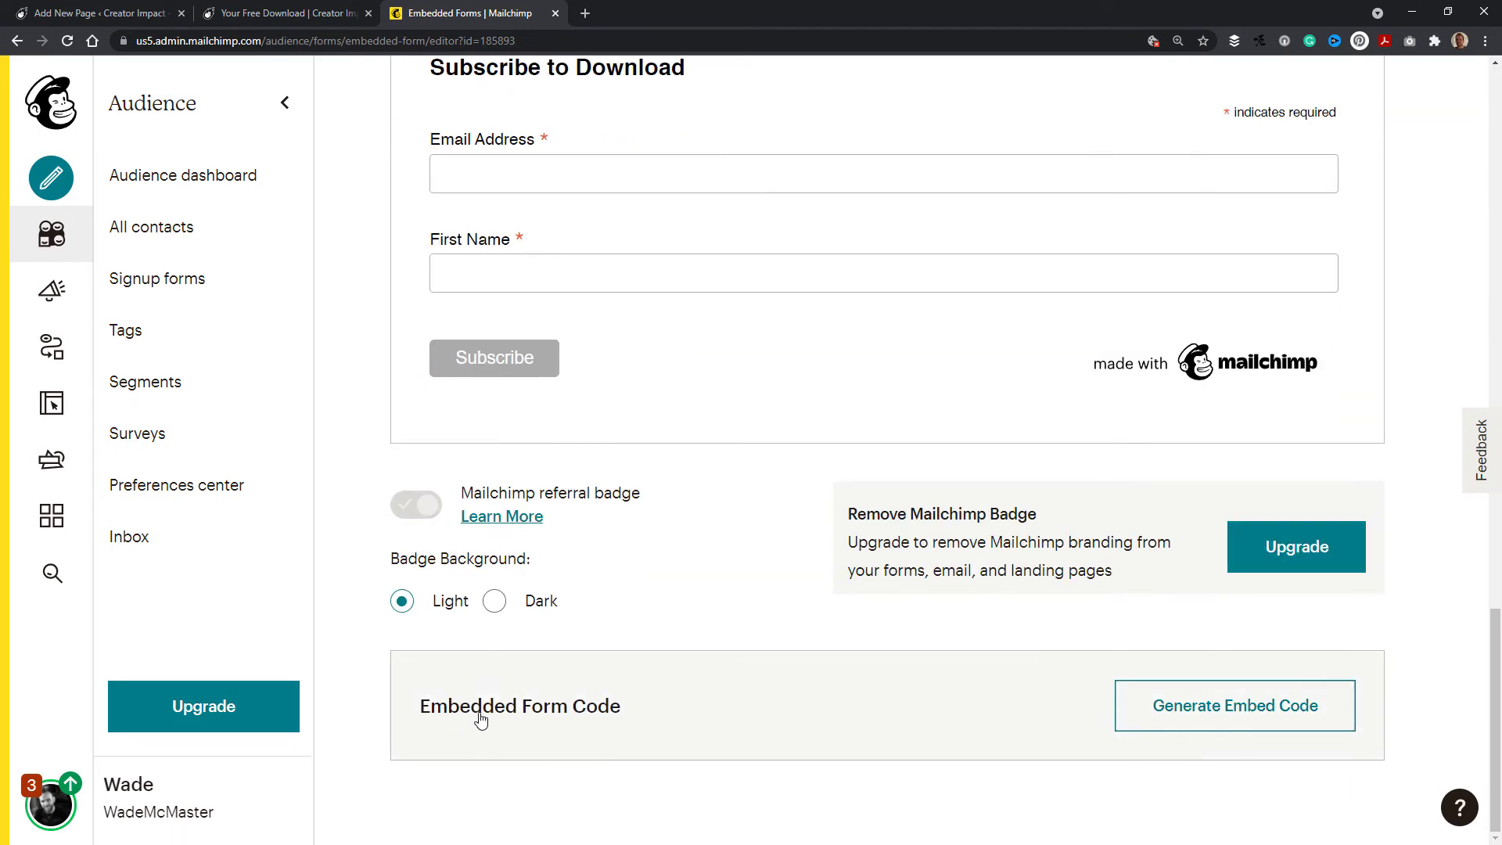
Step: Generate the embedded form code and copy it
click(1234, 718)
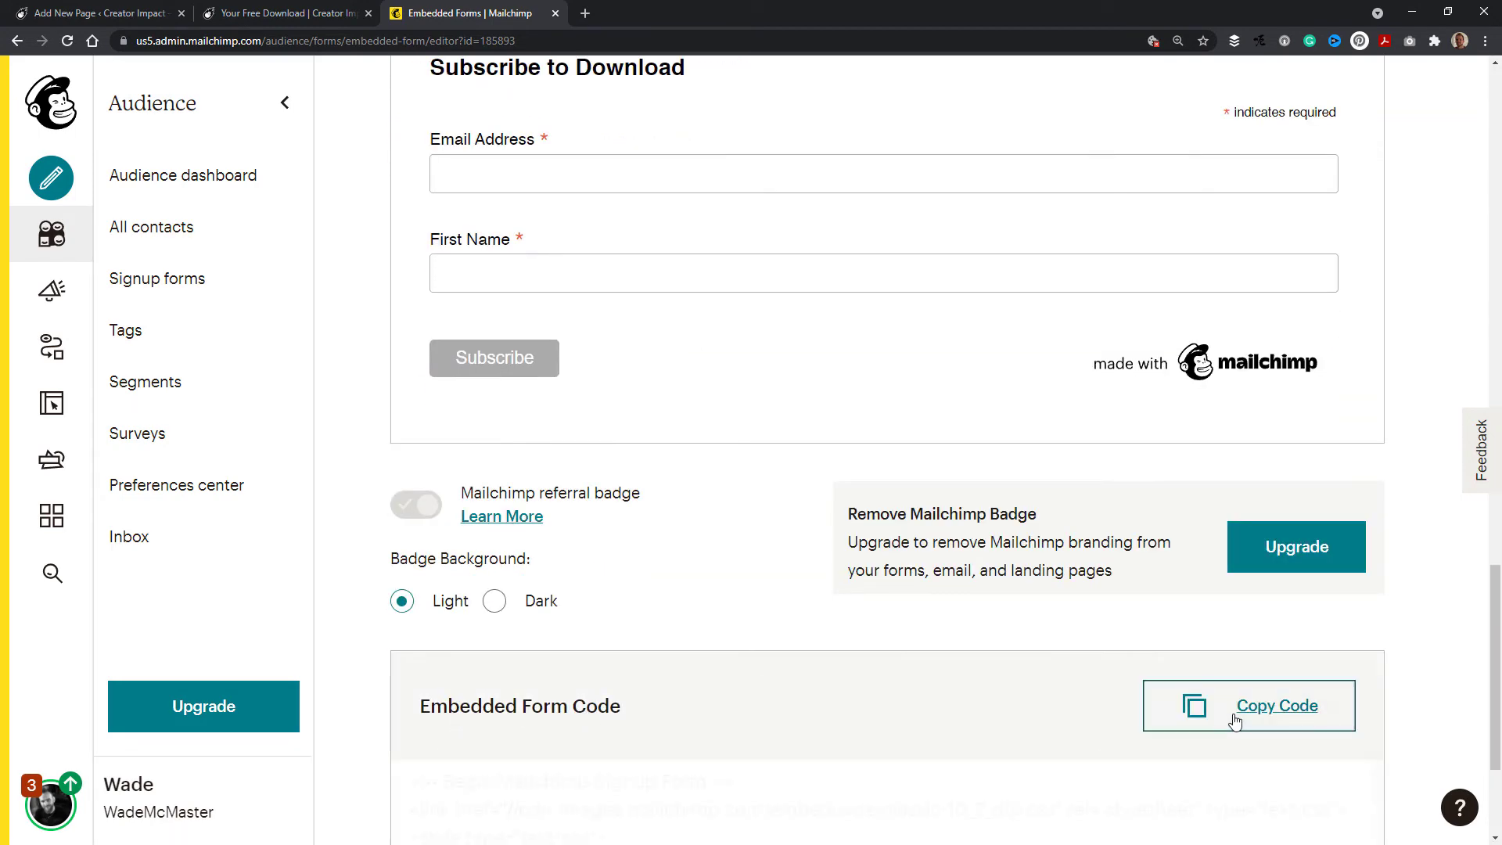
scroll(1086, 657, down, 3)
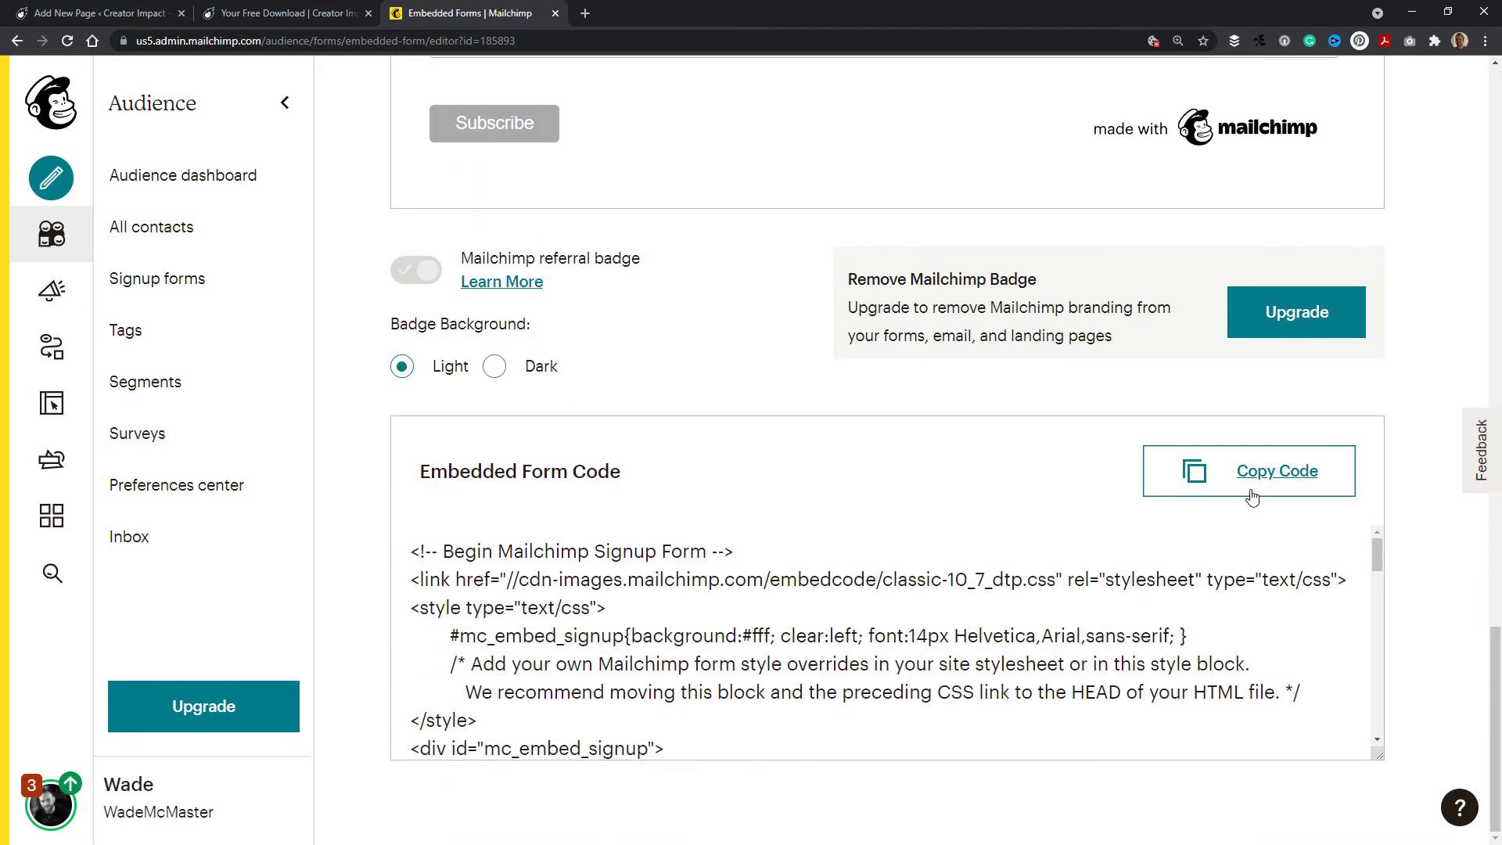
click(1260, 486)
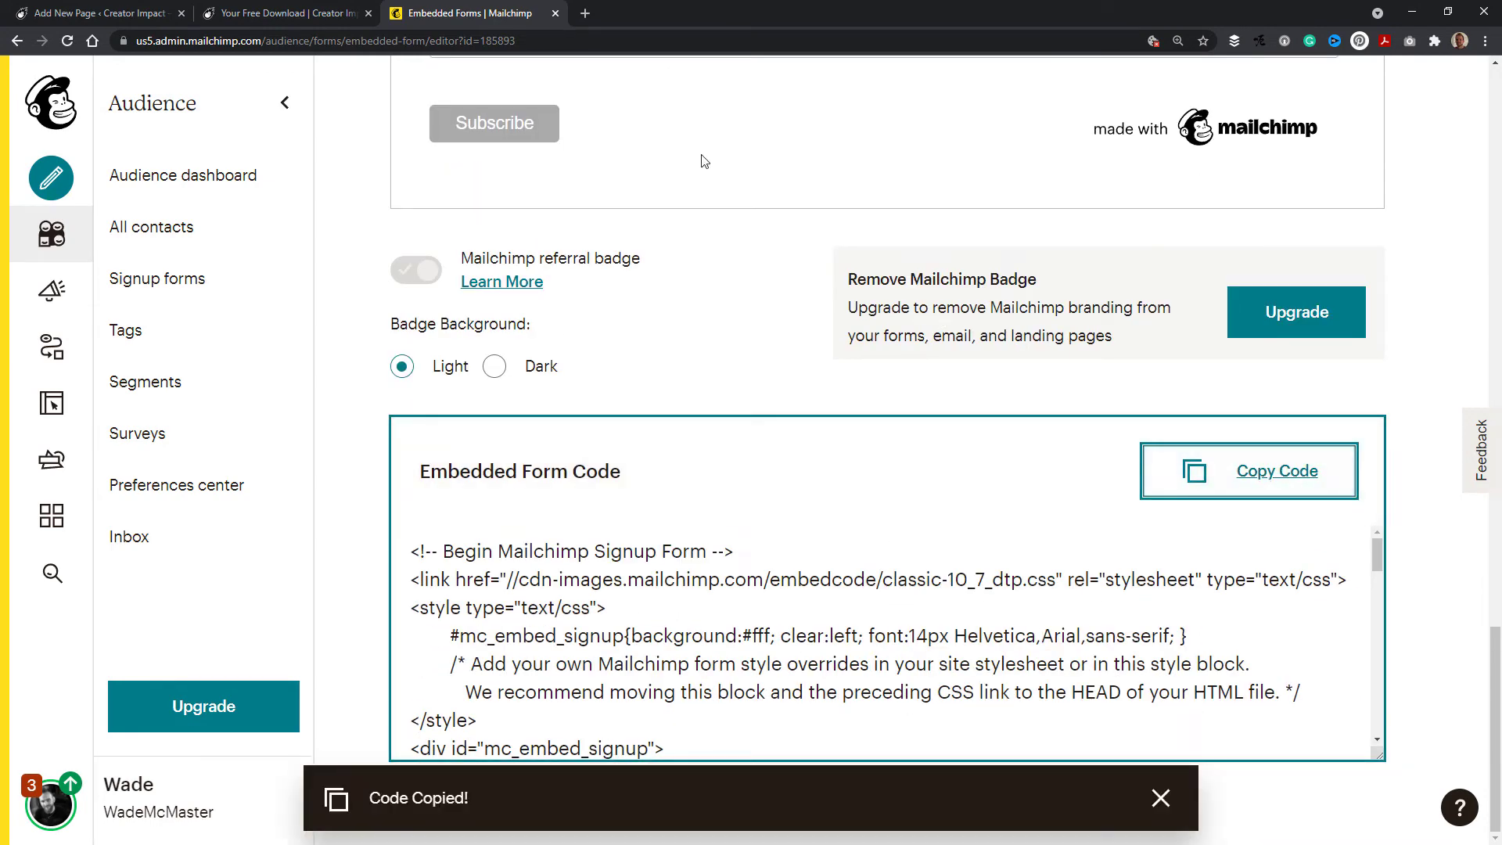
Step: Add a Custom HTML block below the sign-up paragraph on the WordPress page and paste the embed code into it
click(124, 16)
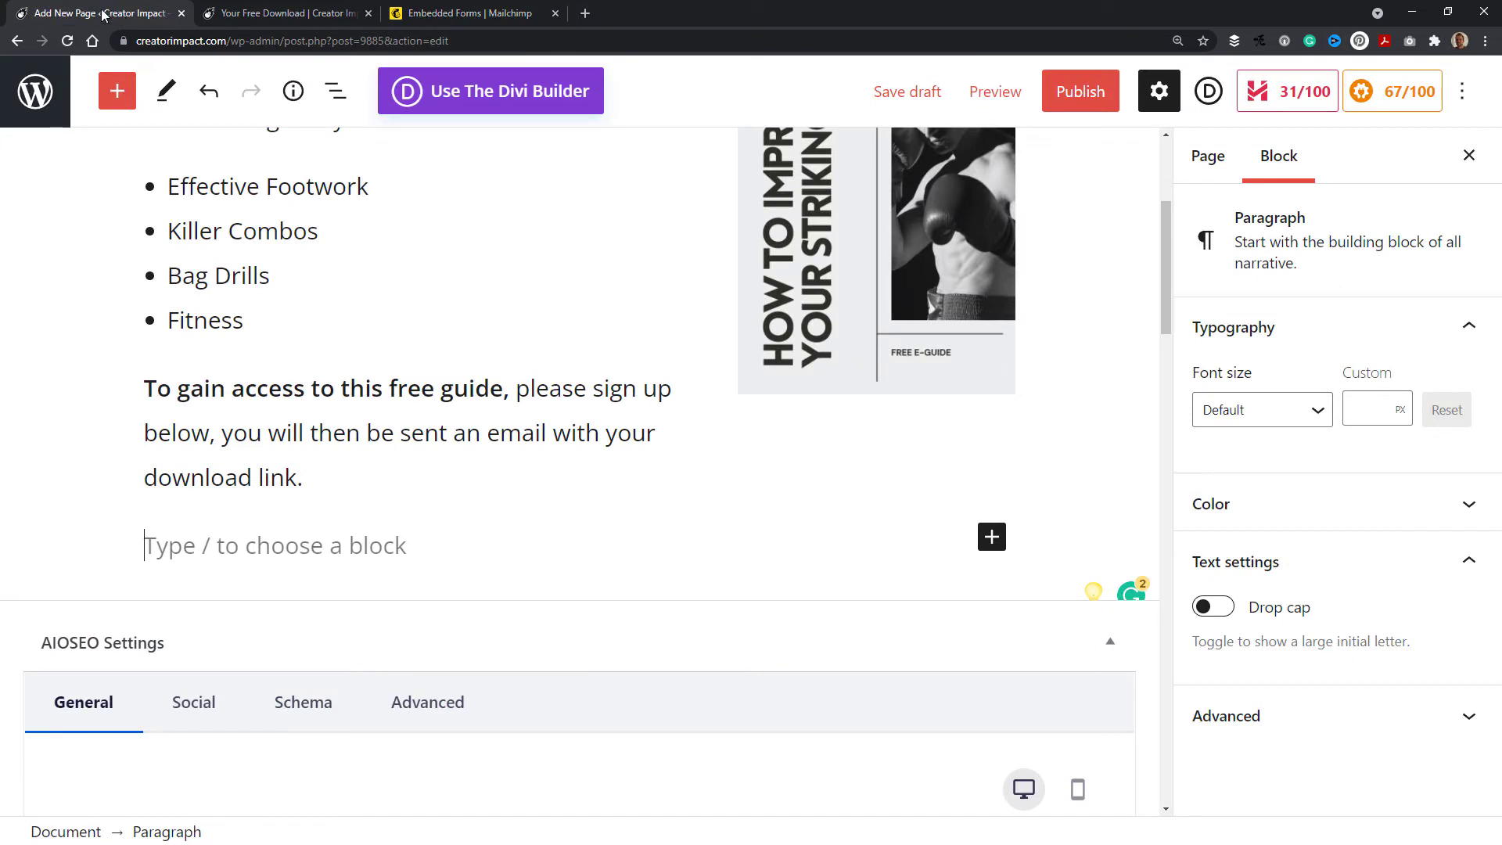
click(992, 536)
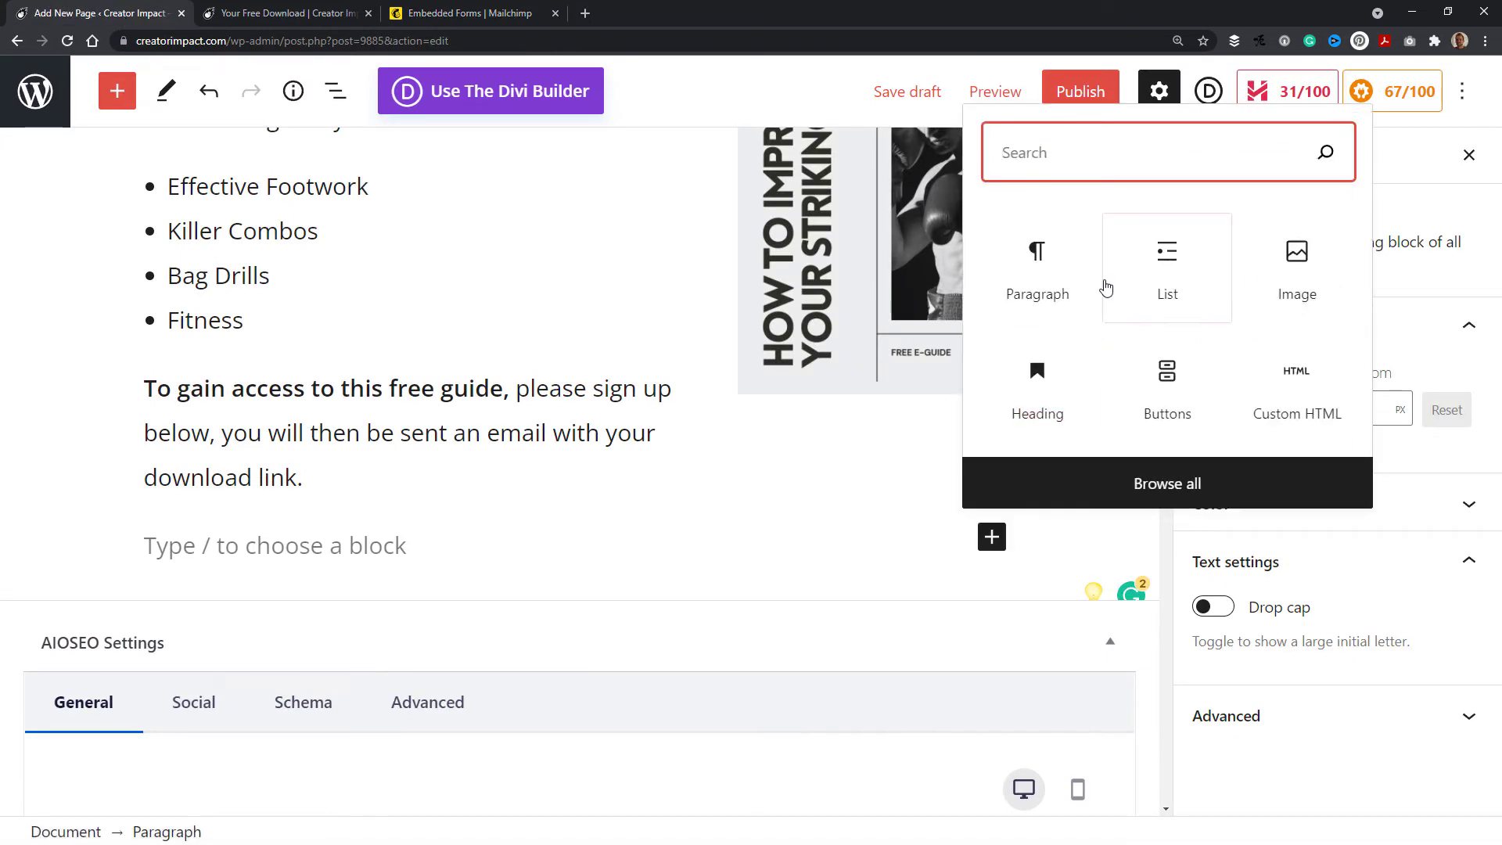
text(html)
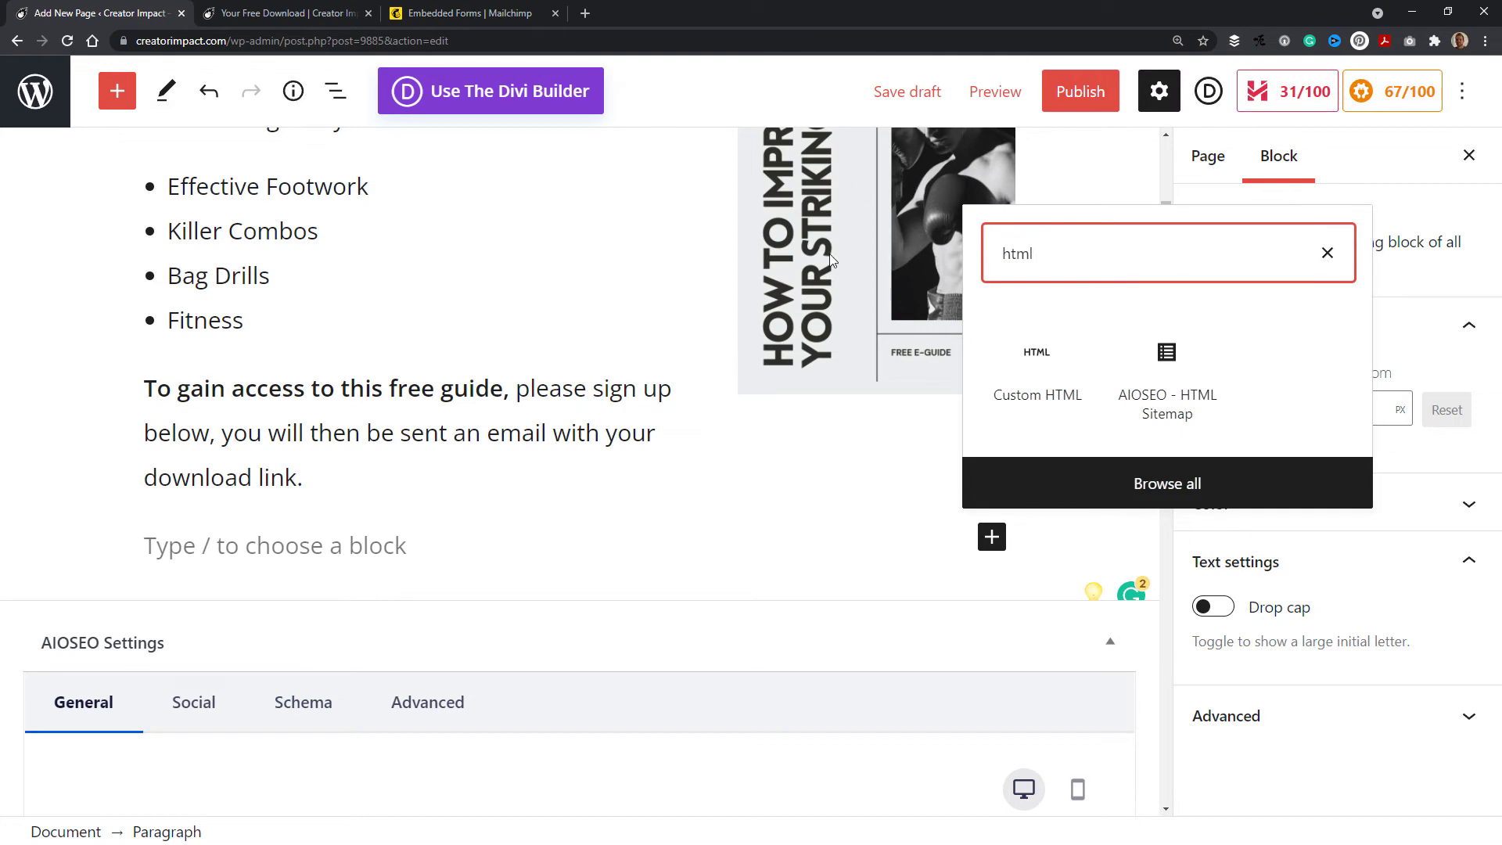
click(1057, 383)
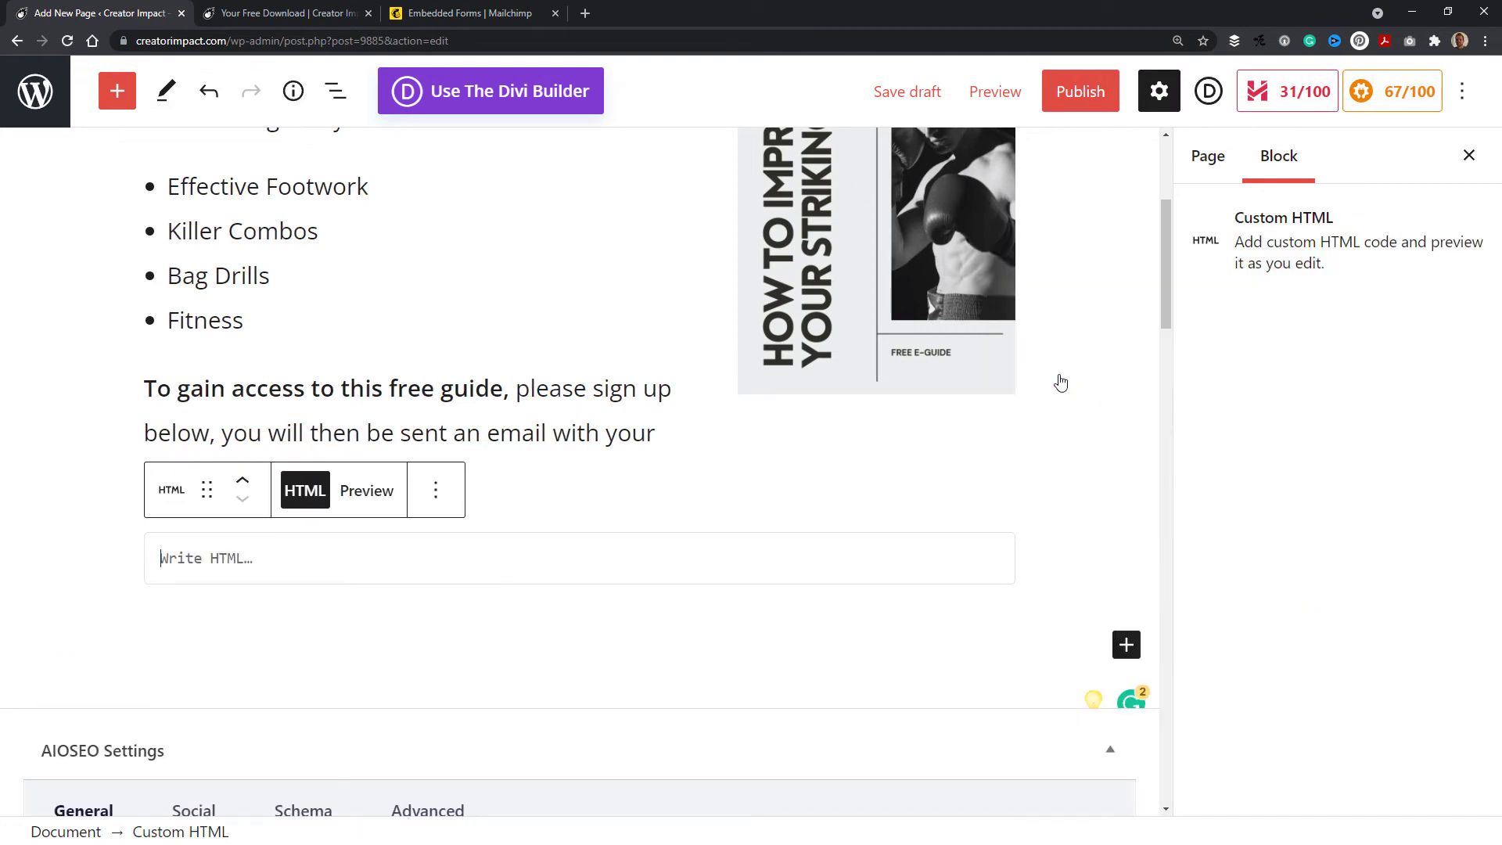
right_click(236, 561)
click(266, 686)
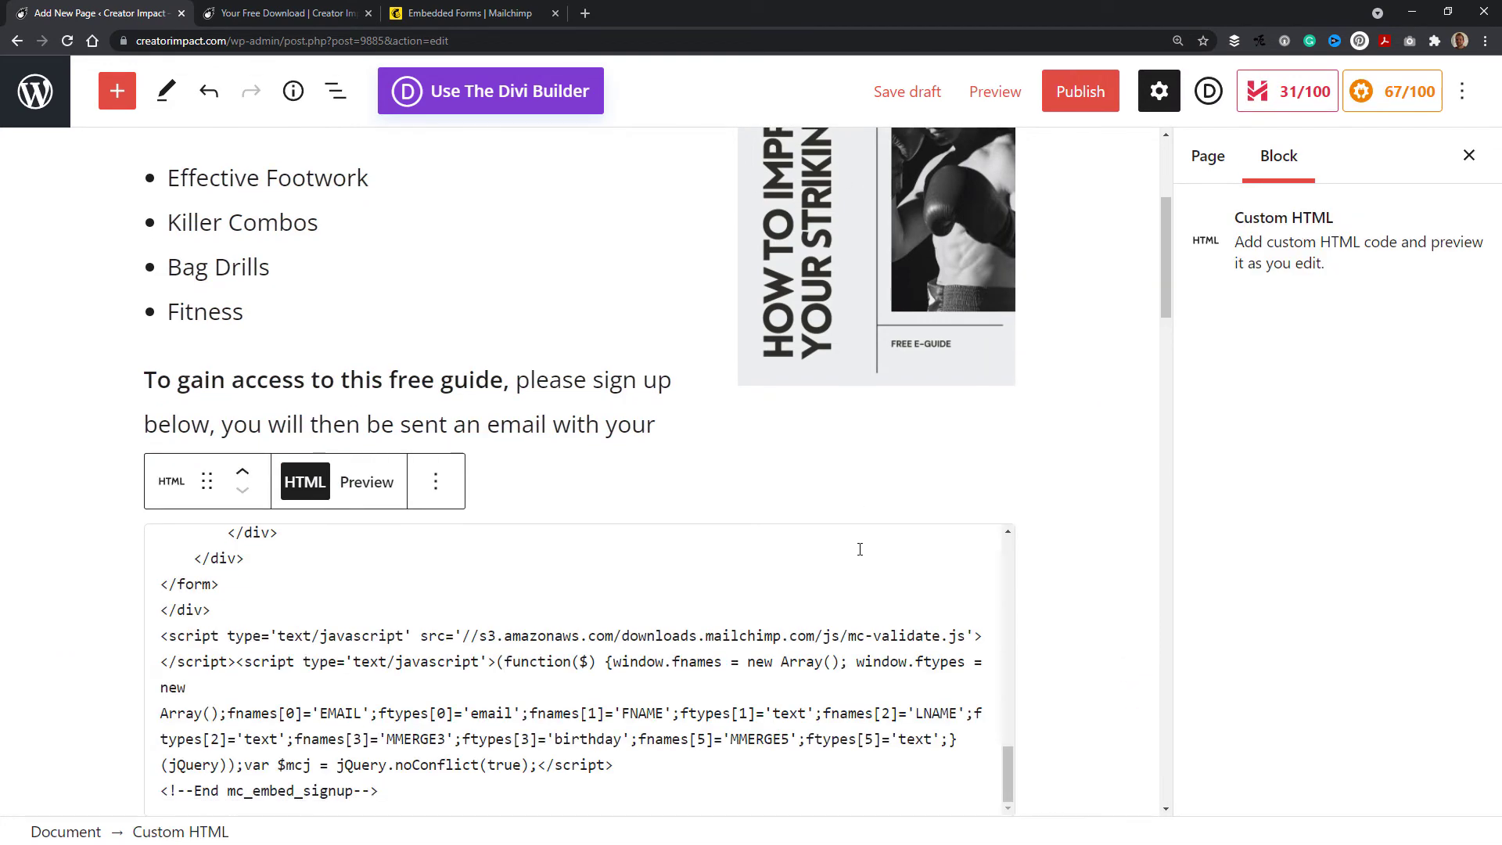
Step: Publish the Signup Form page and open the live page
scroll(860, 549, up, 10)
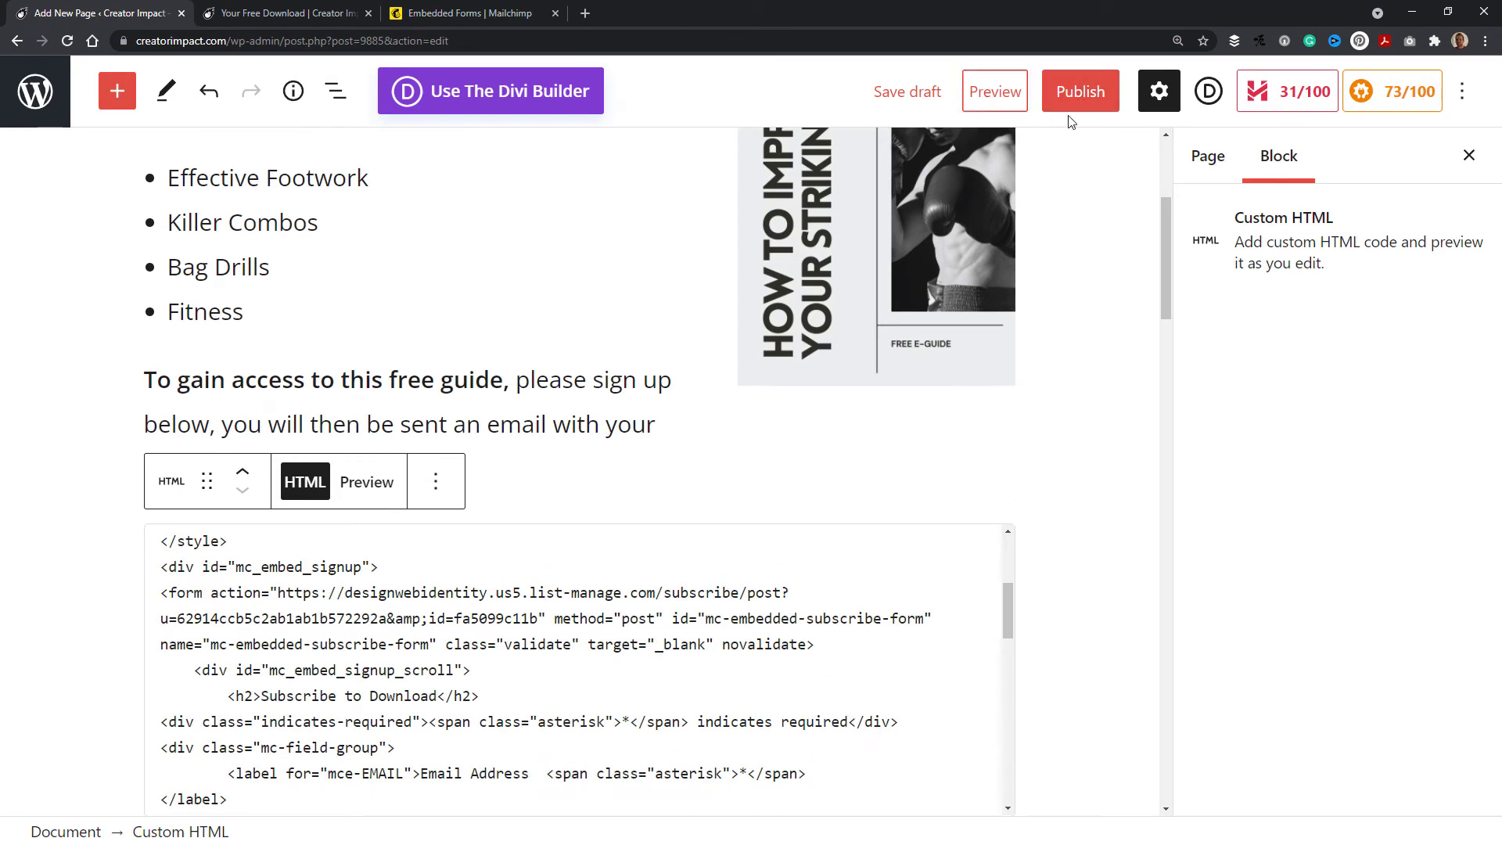
click(1078, 91)
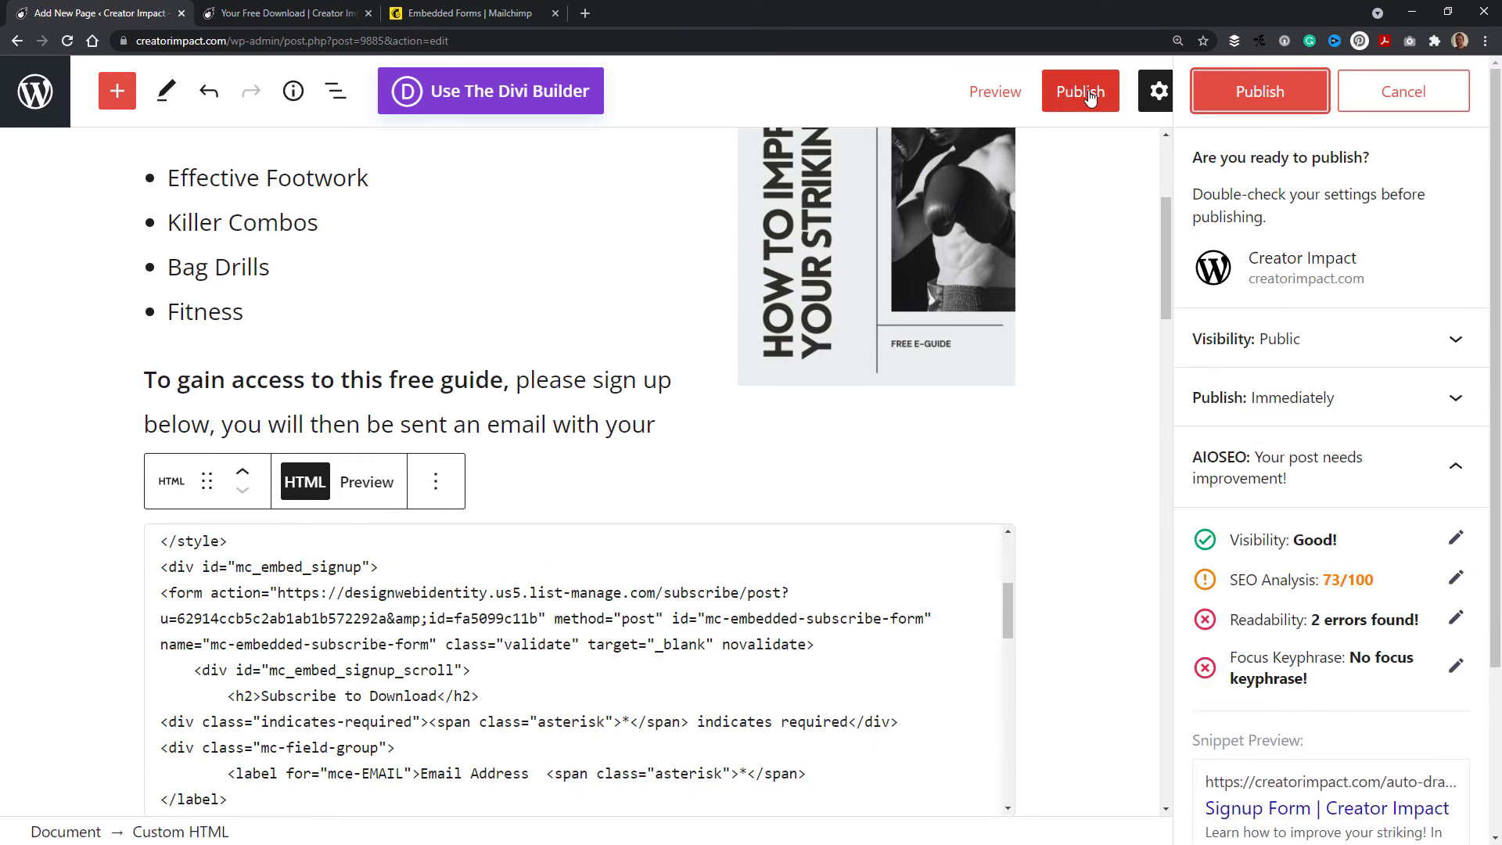
click(1234, 95)
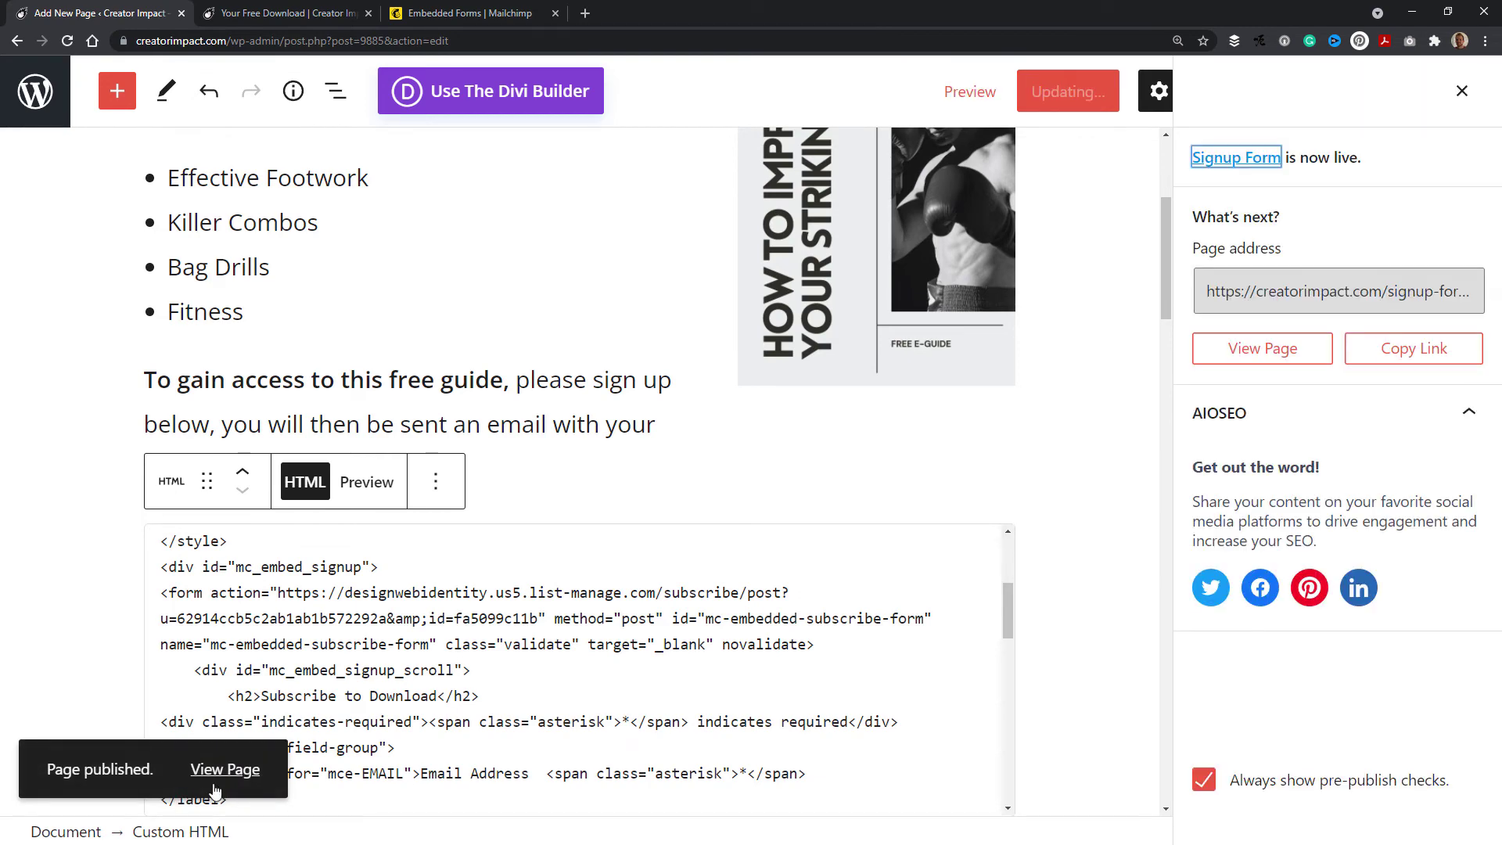
click(223, 776)
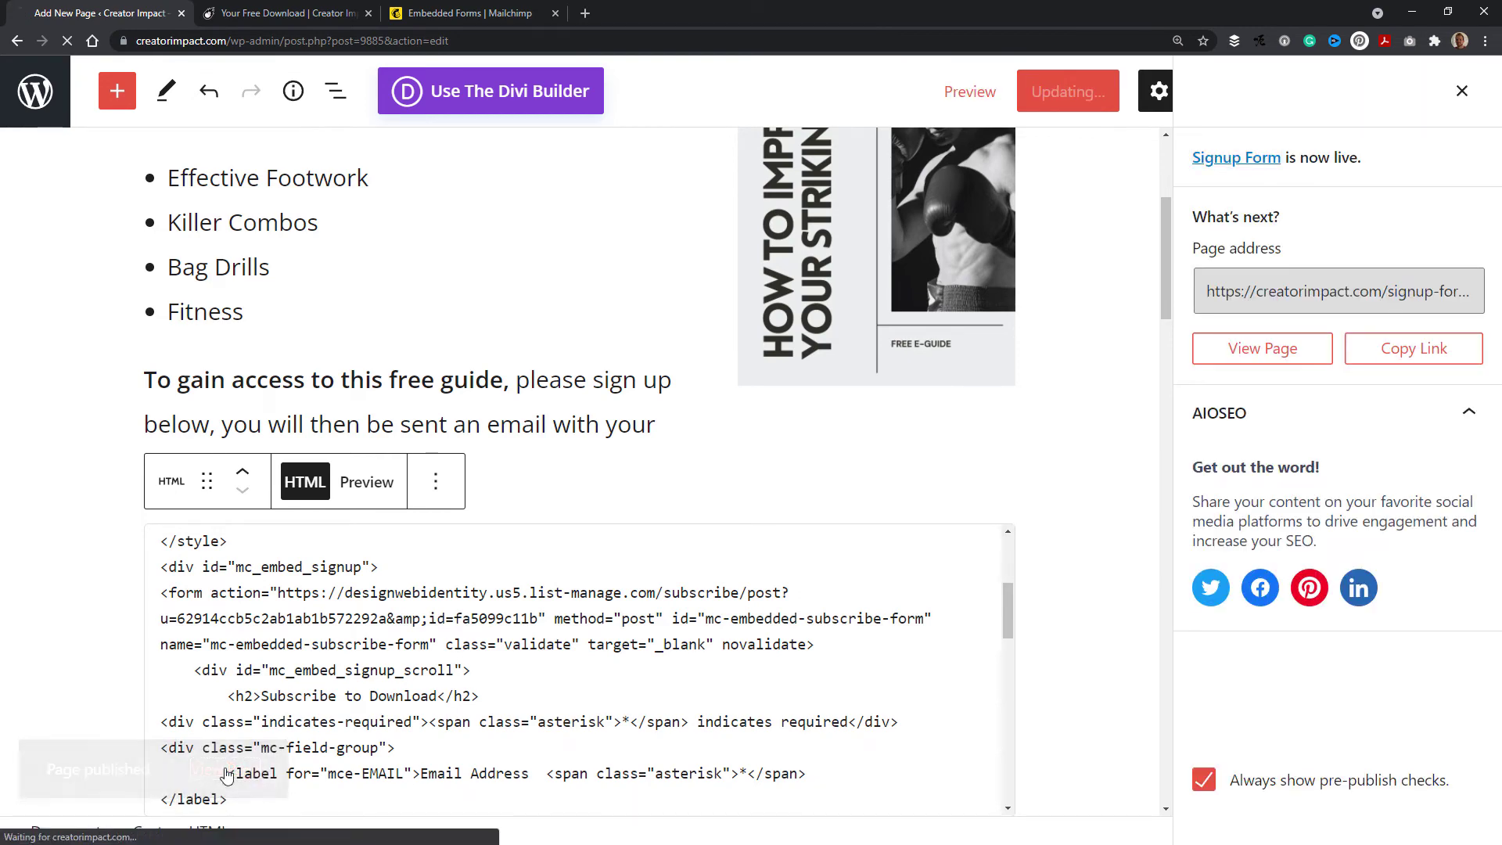
Step: Review the published signup form page and the thank-you download page in their tabs
scroll(788, 410, down, 2)
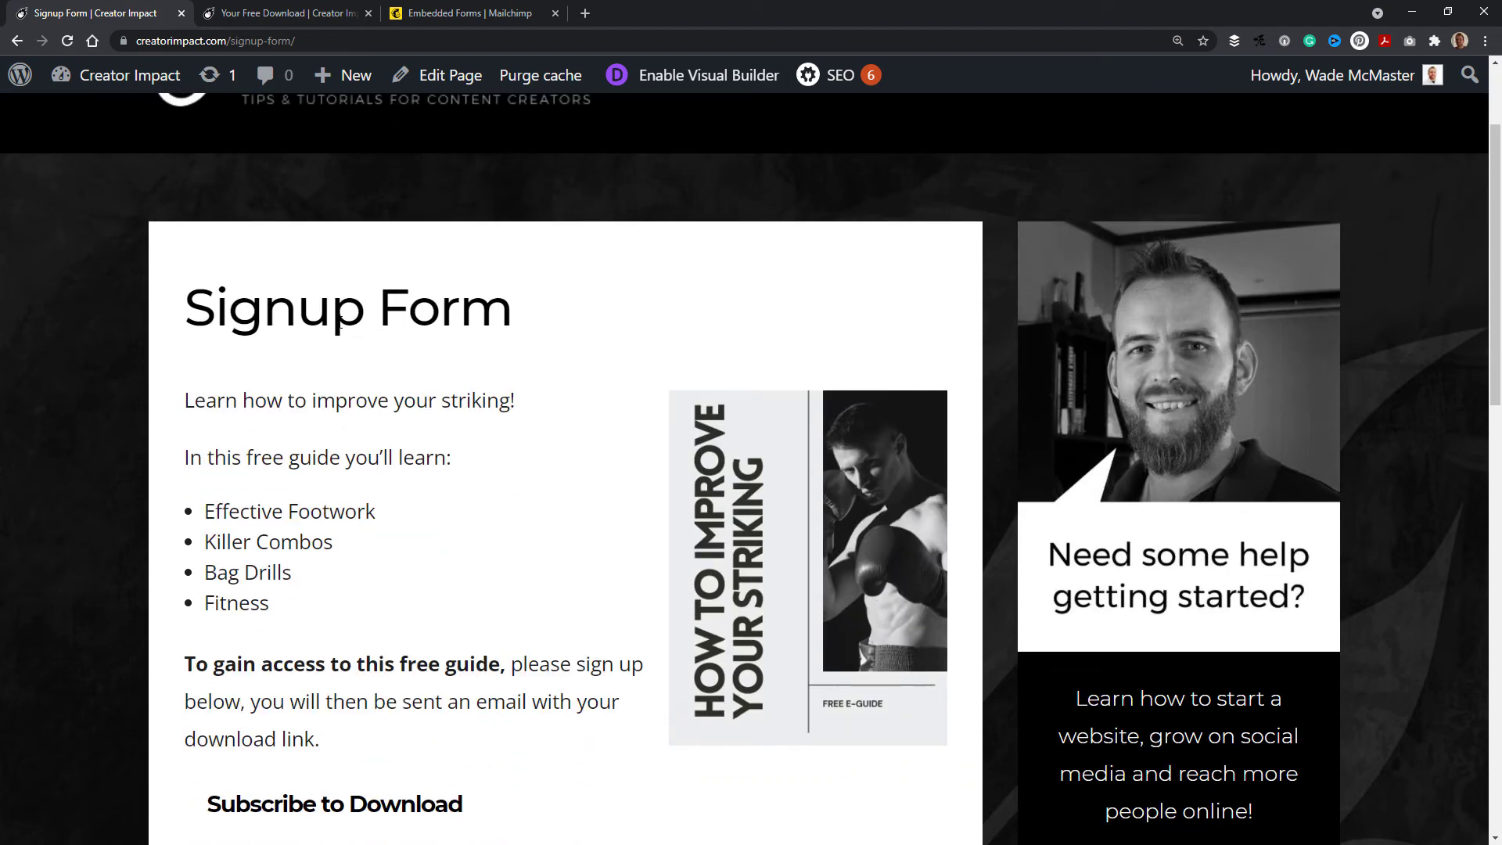
scroll(462, 542, down, 4)
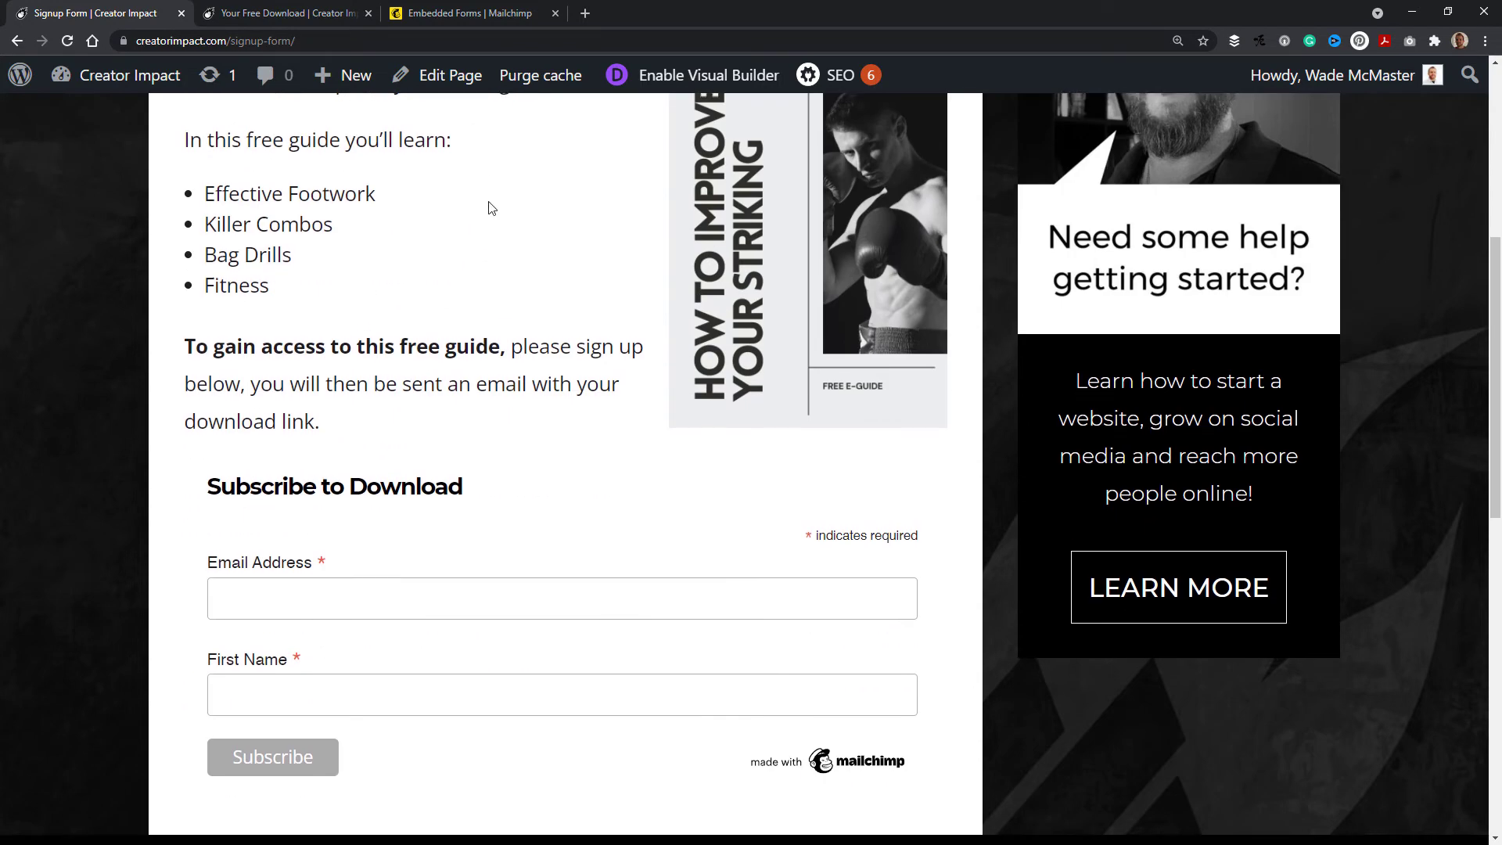
scroll(489, 208, down, 3)
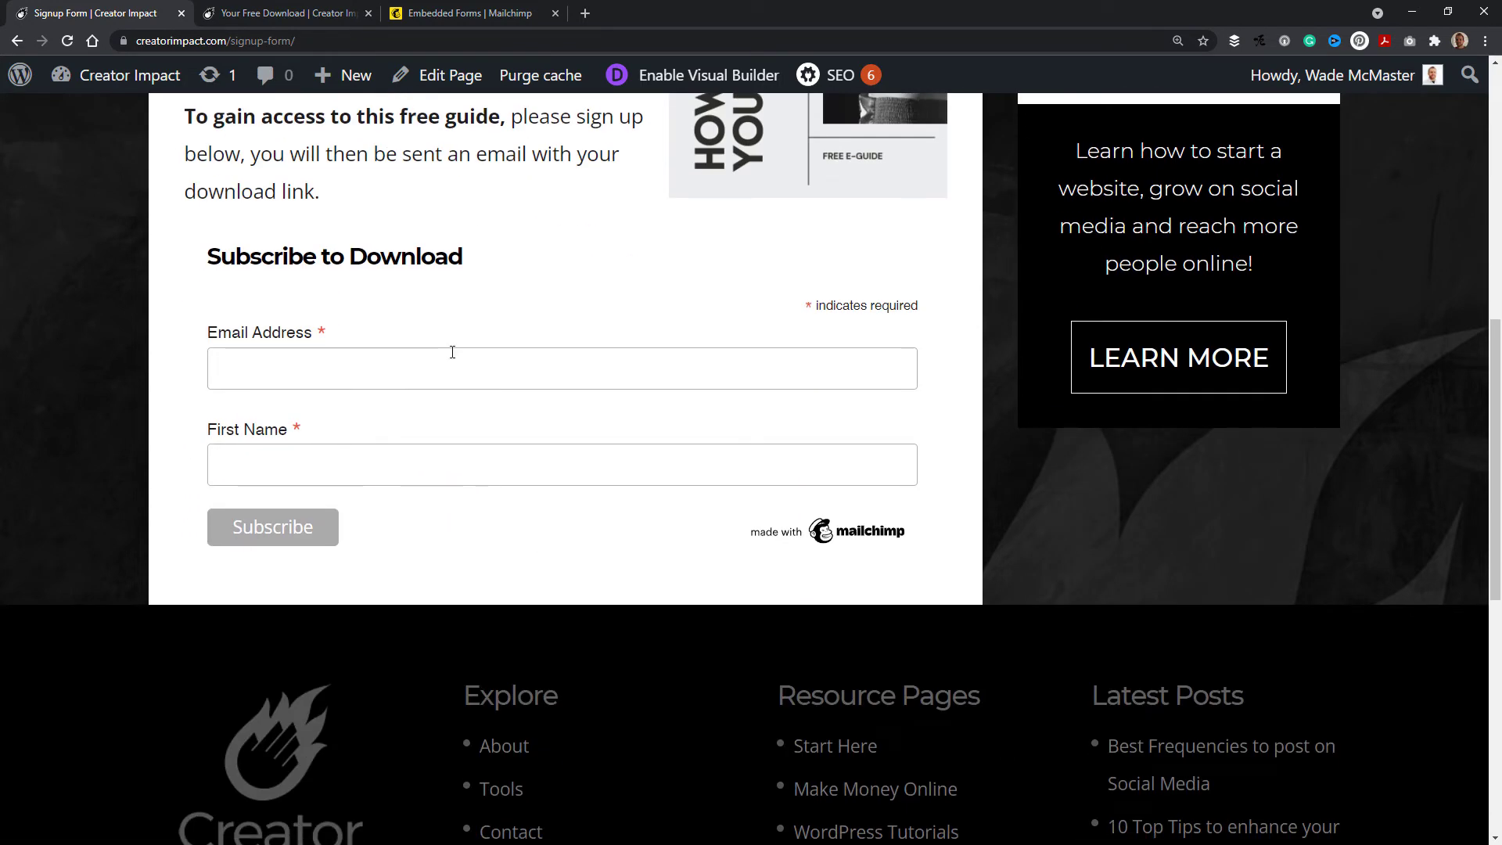
click(281, 16)
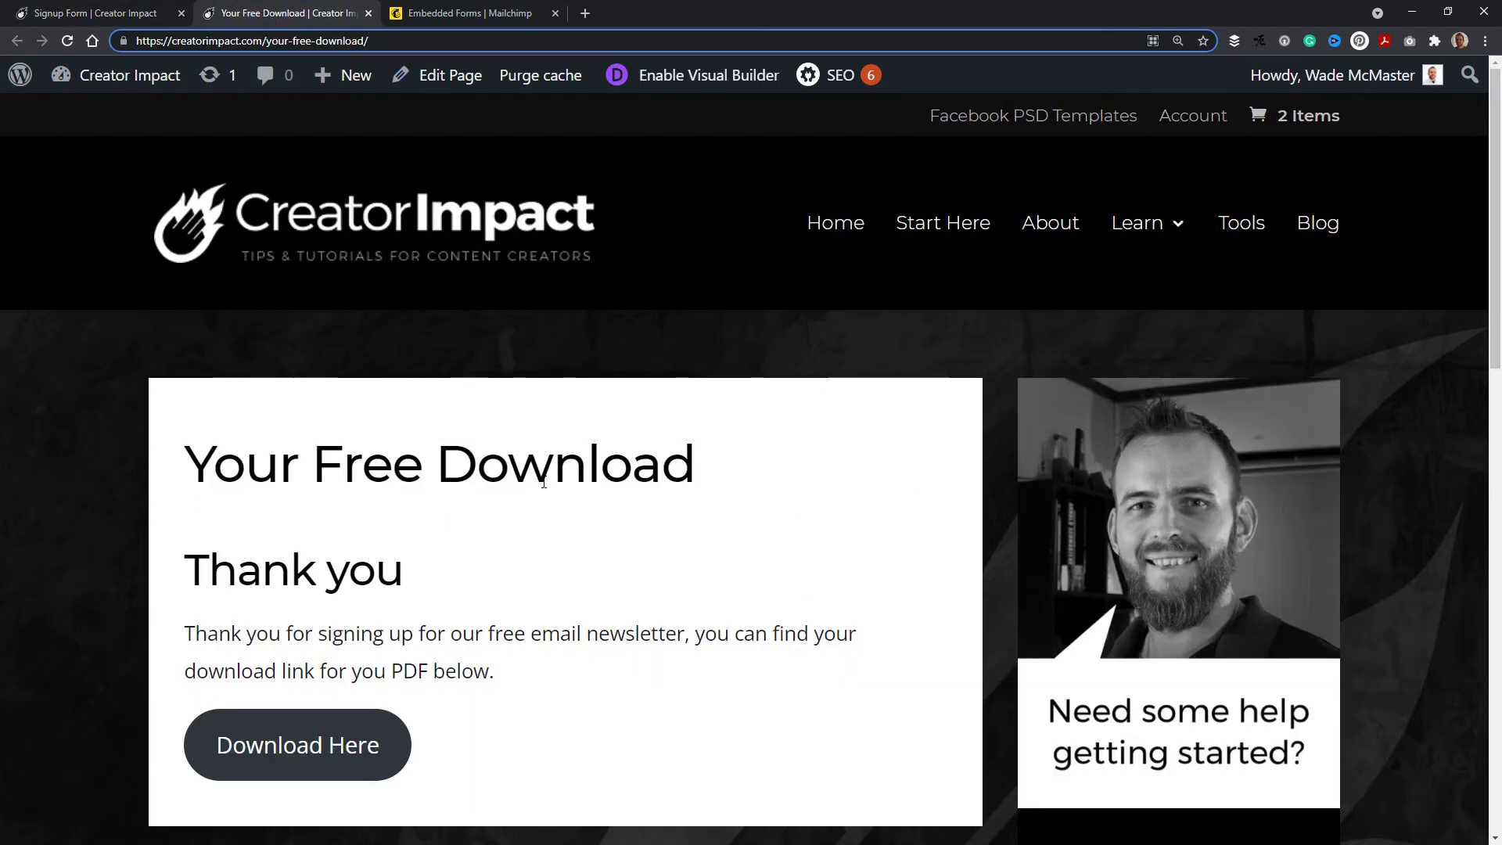
scroll(543, 482, down, 1)
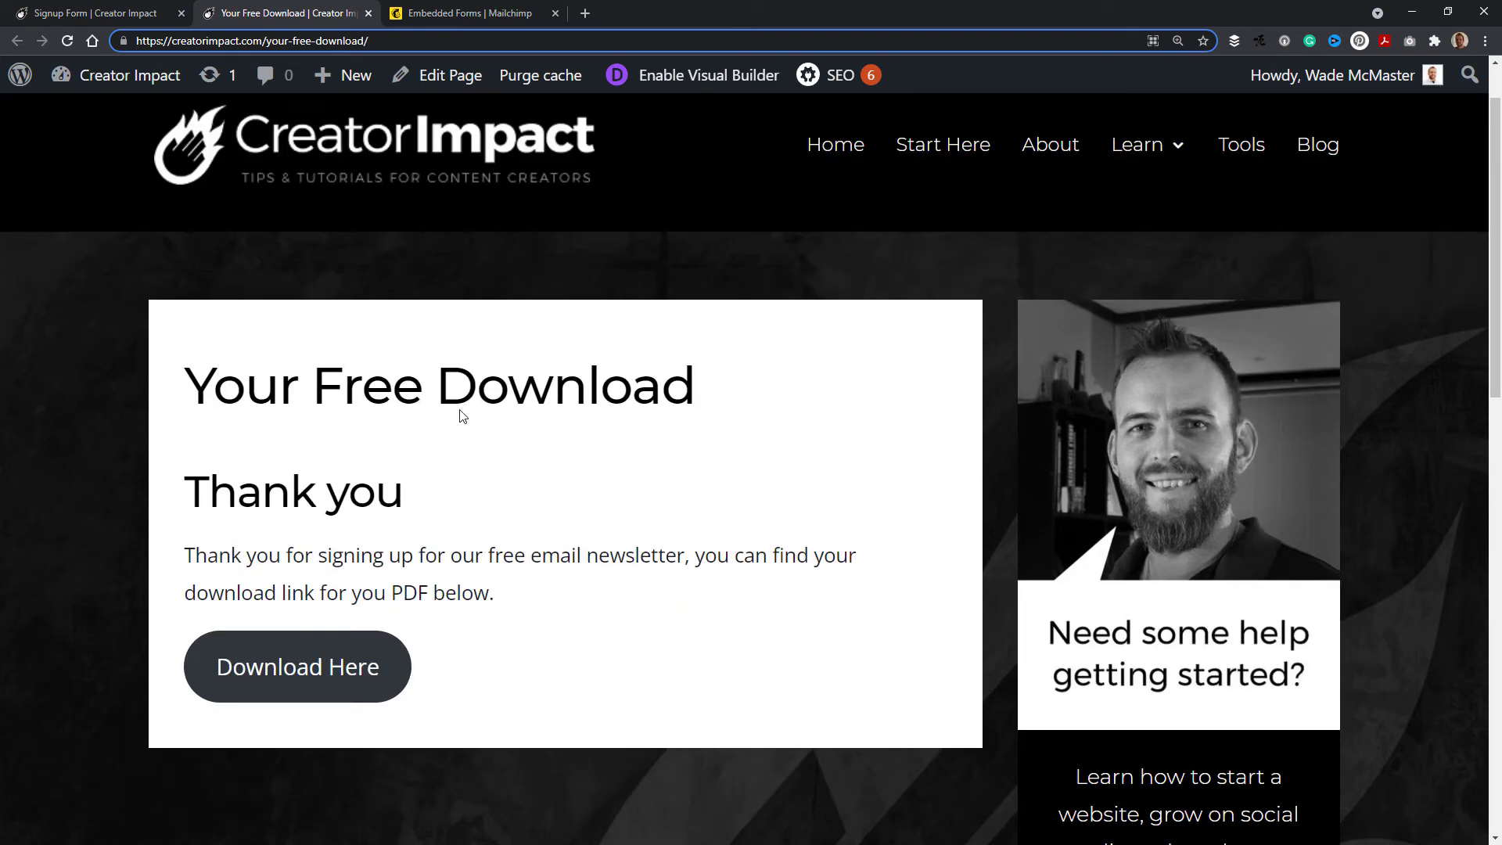
scroll(437, 579, up, 1)
click(129, 13)
scroll(486, 380, down, 1)
scroll(360, 336, up, 3)
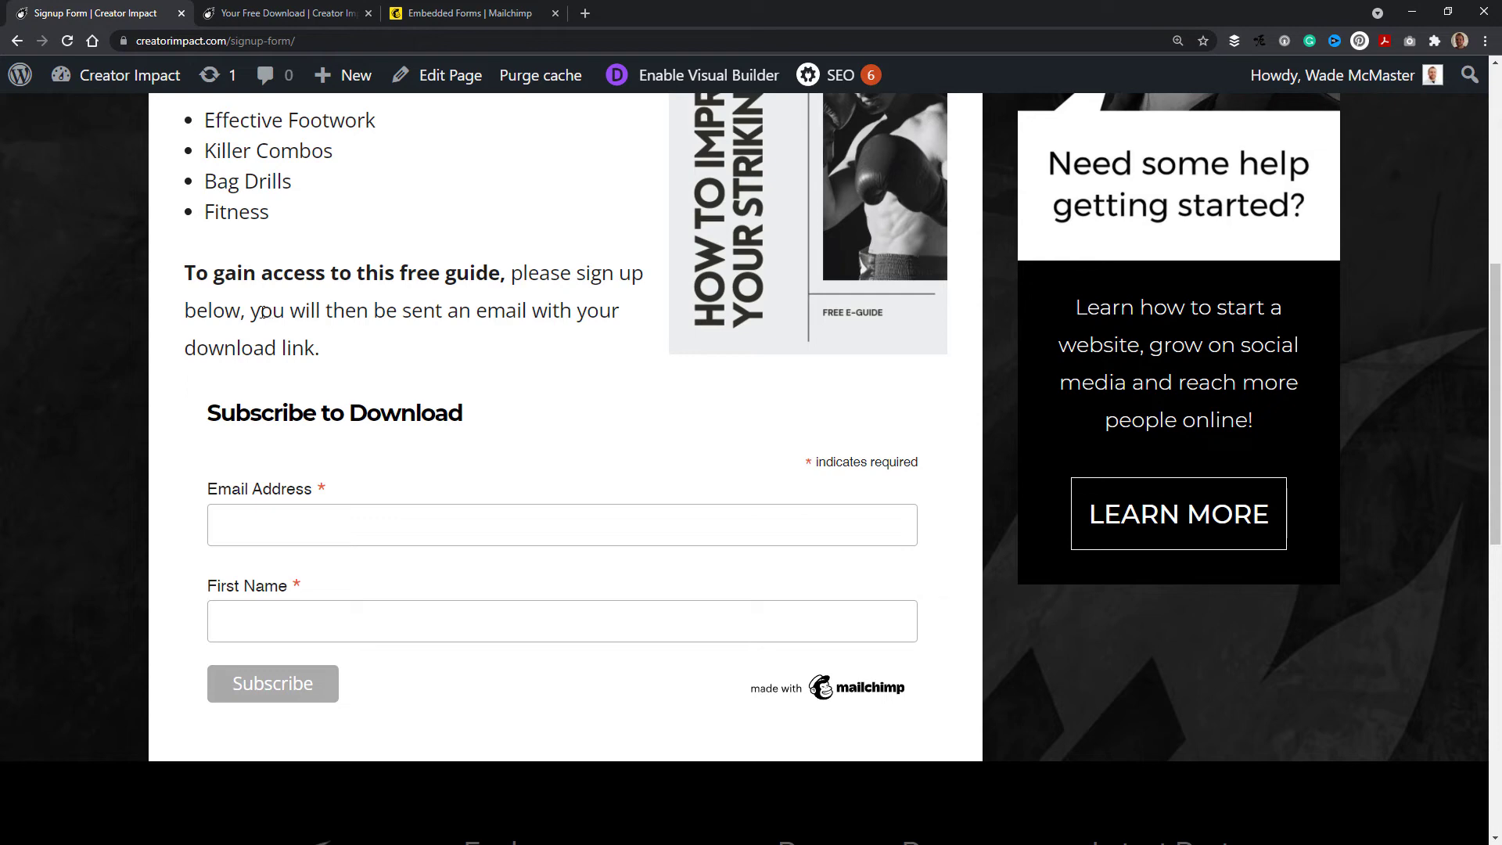
drag(263, 313, 637, 355)
click(454, 354)
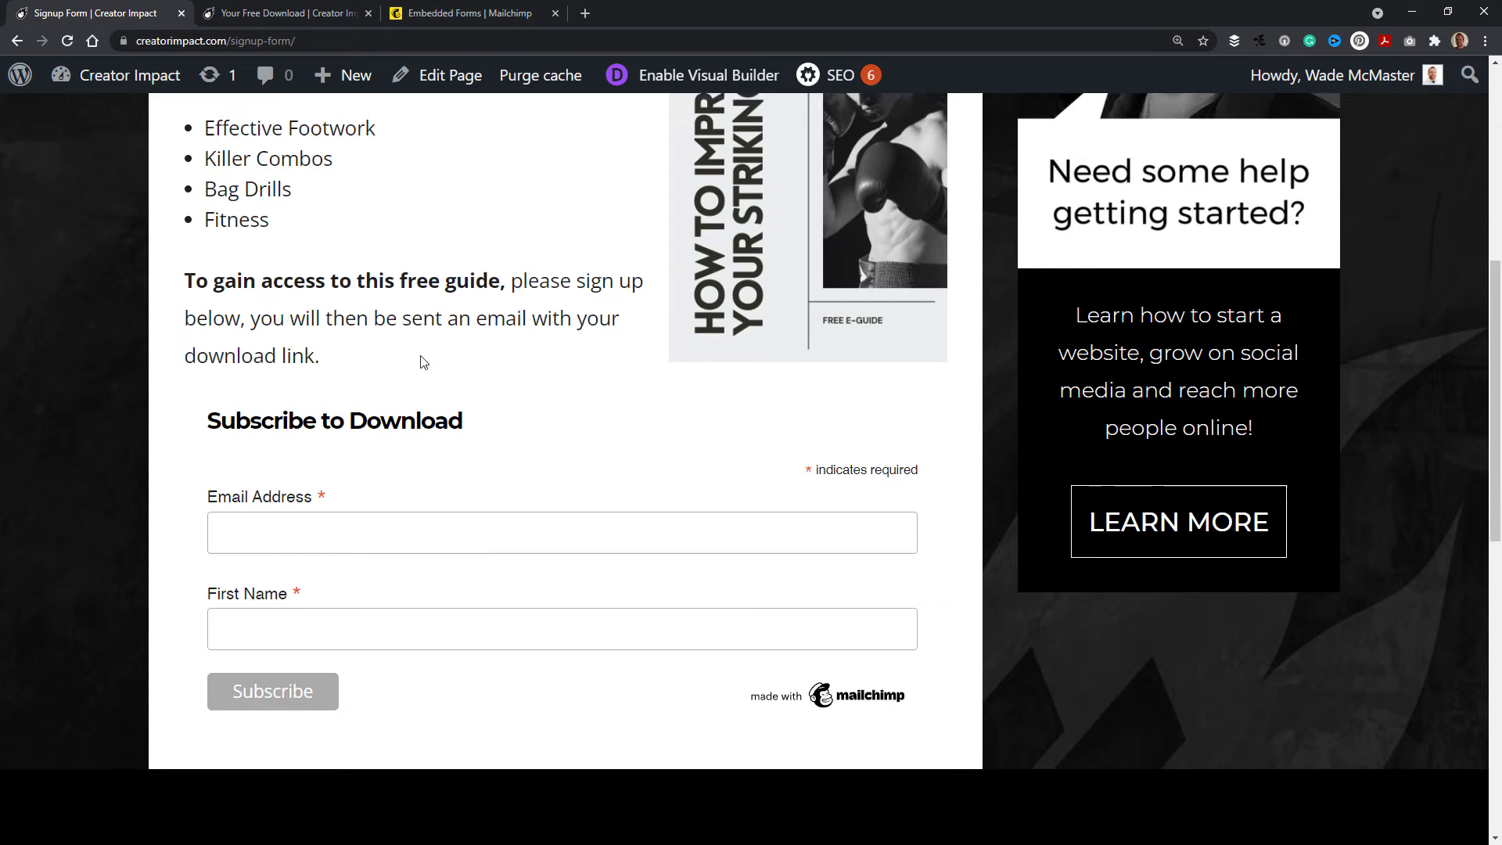
scroll(423, 362, up, 3)
Step: Open the audience's Form builder in Mailchimp and choose the Final welcome email from the forms and response emails
click(476, 15)
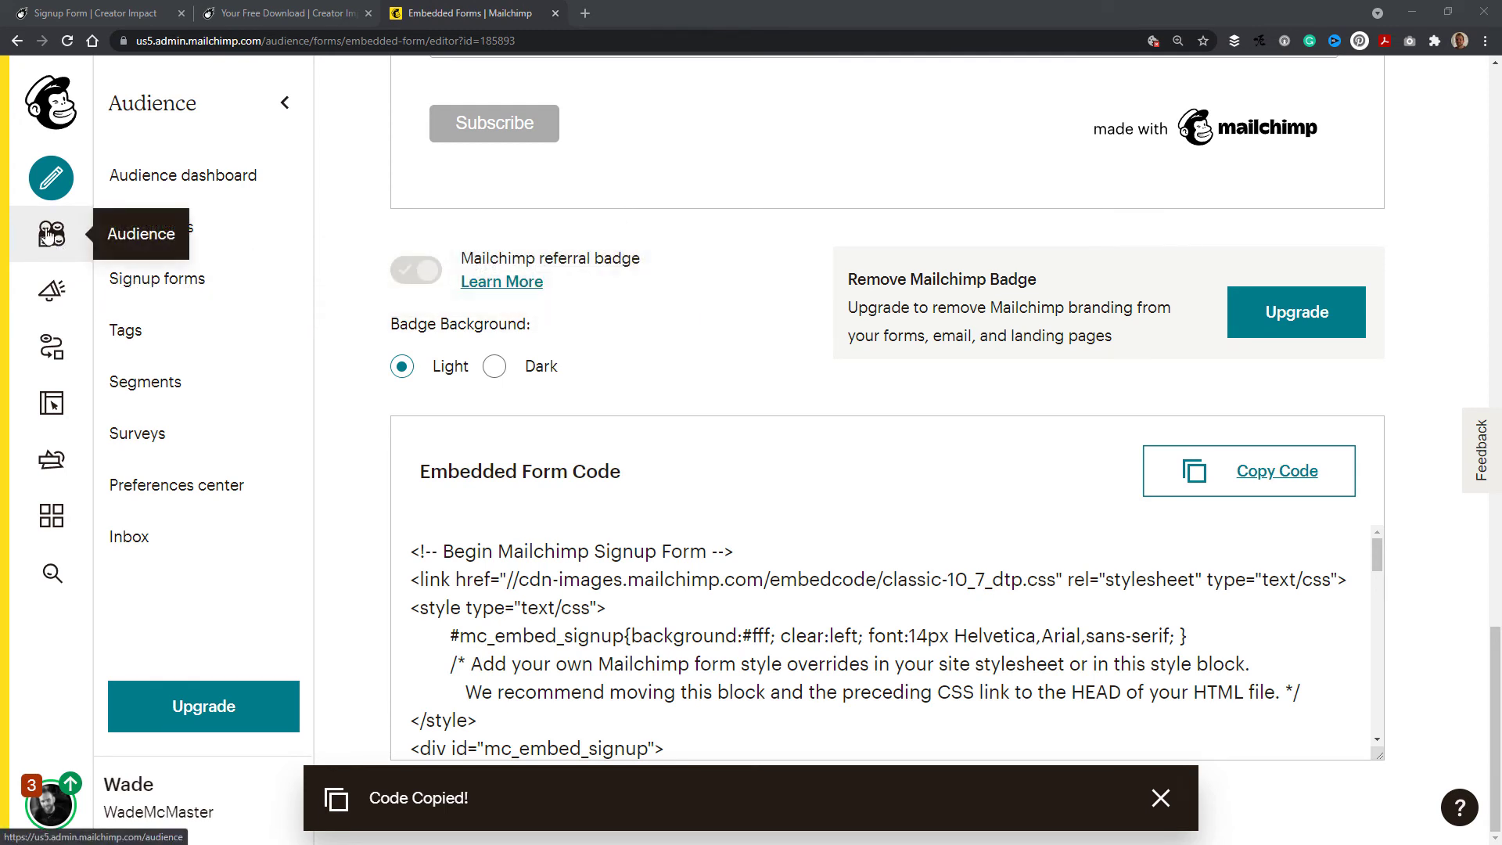
click(165, 282)
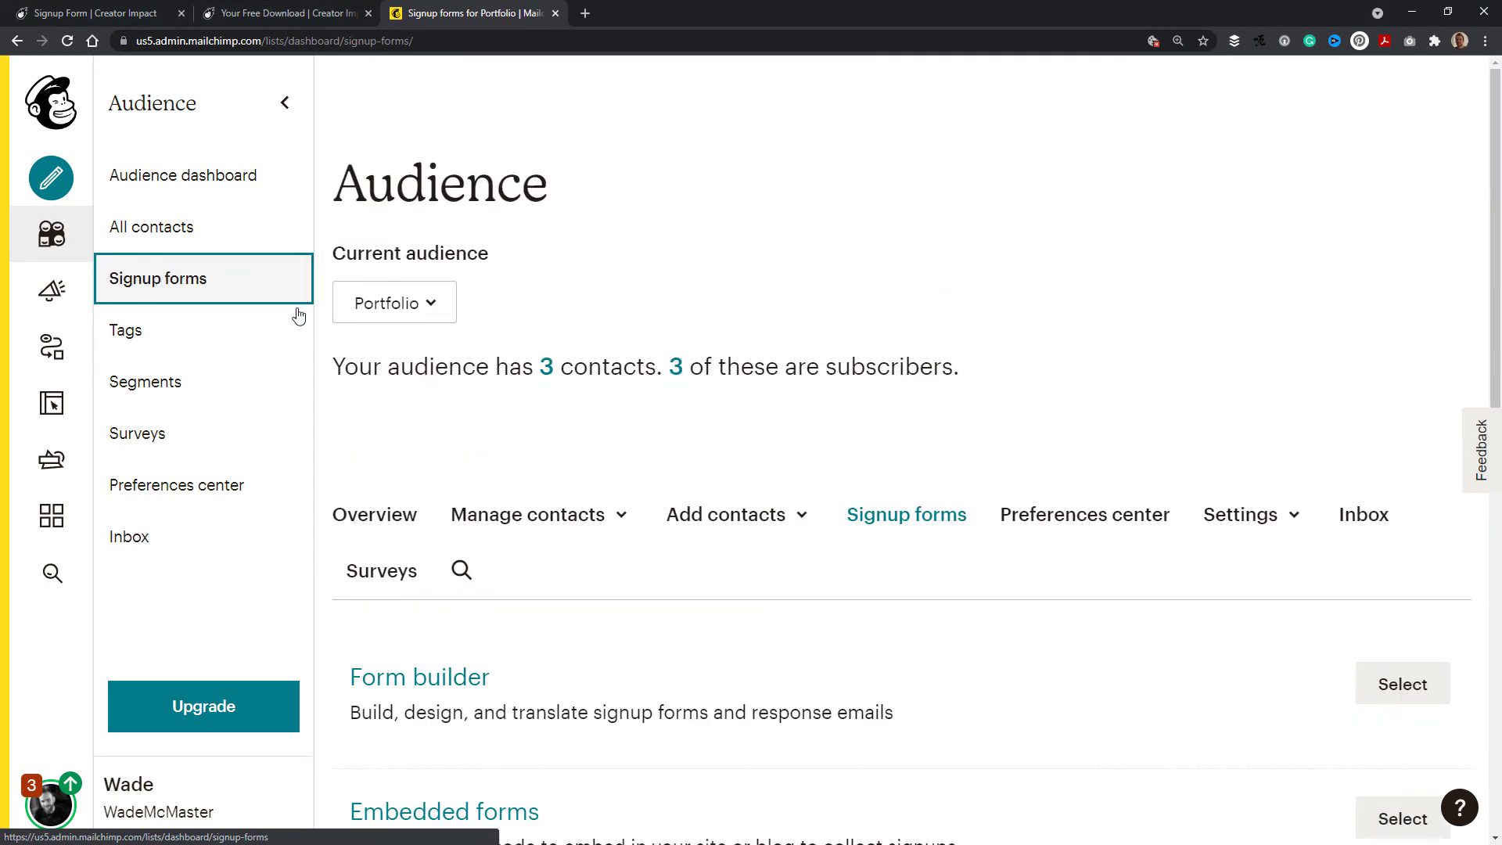
click(429, 680)
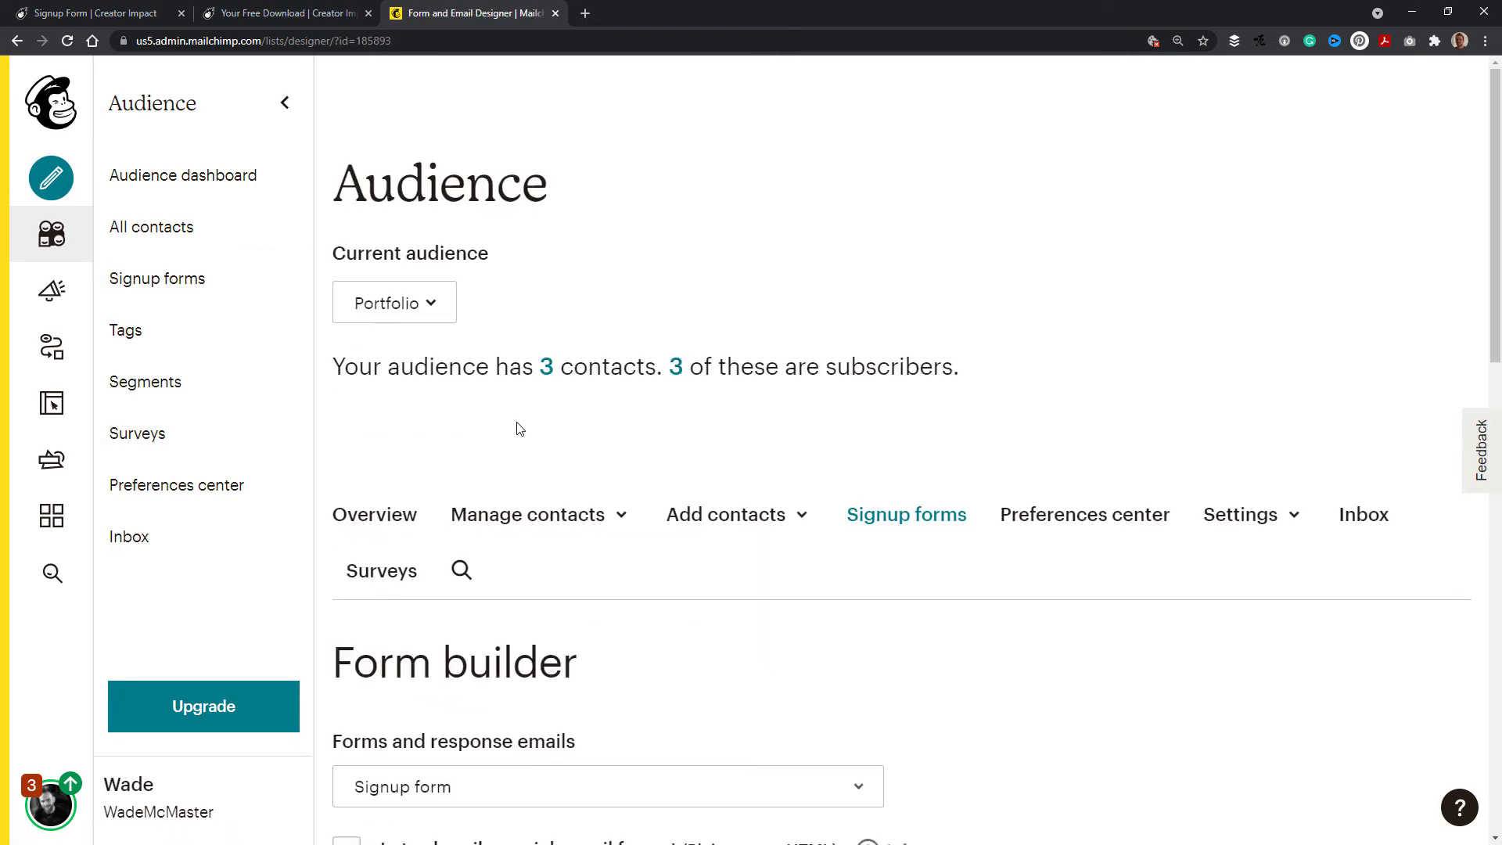
scroll(543, 409, down, 4)
scroll(558, 388, down, 1)
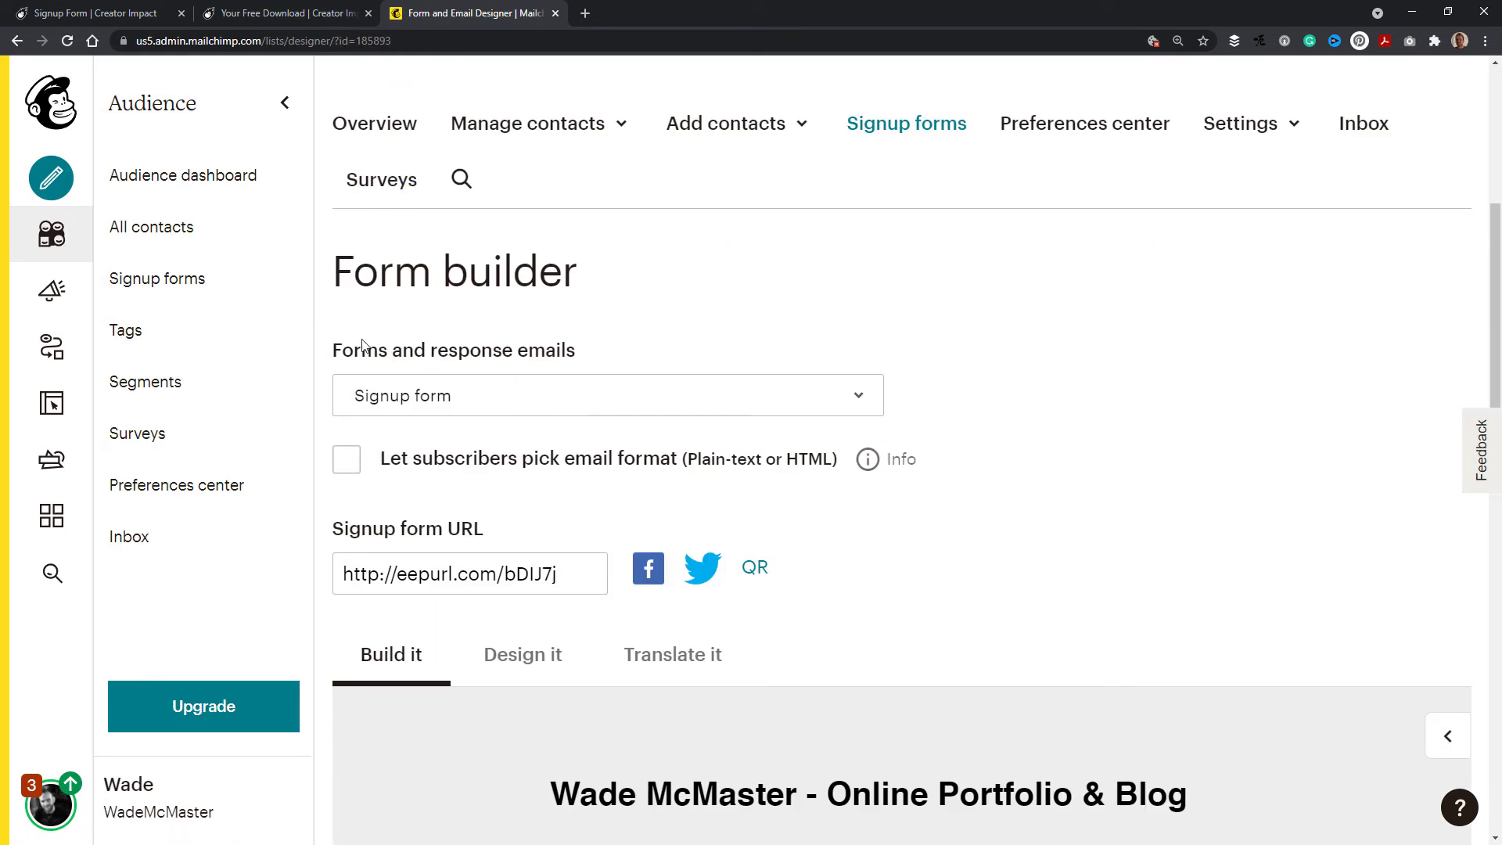
click(408, 391)
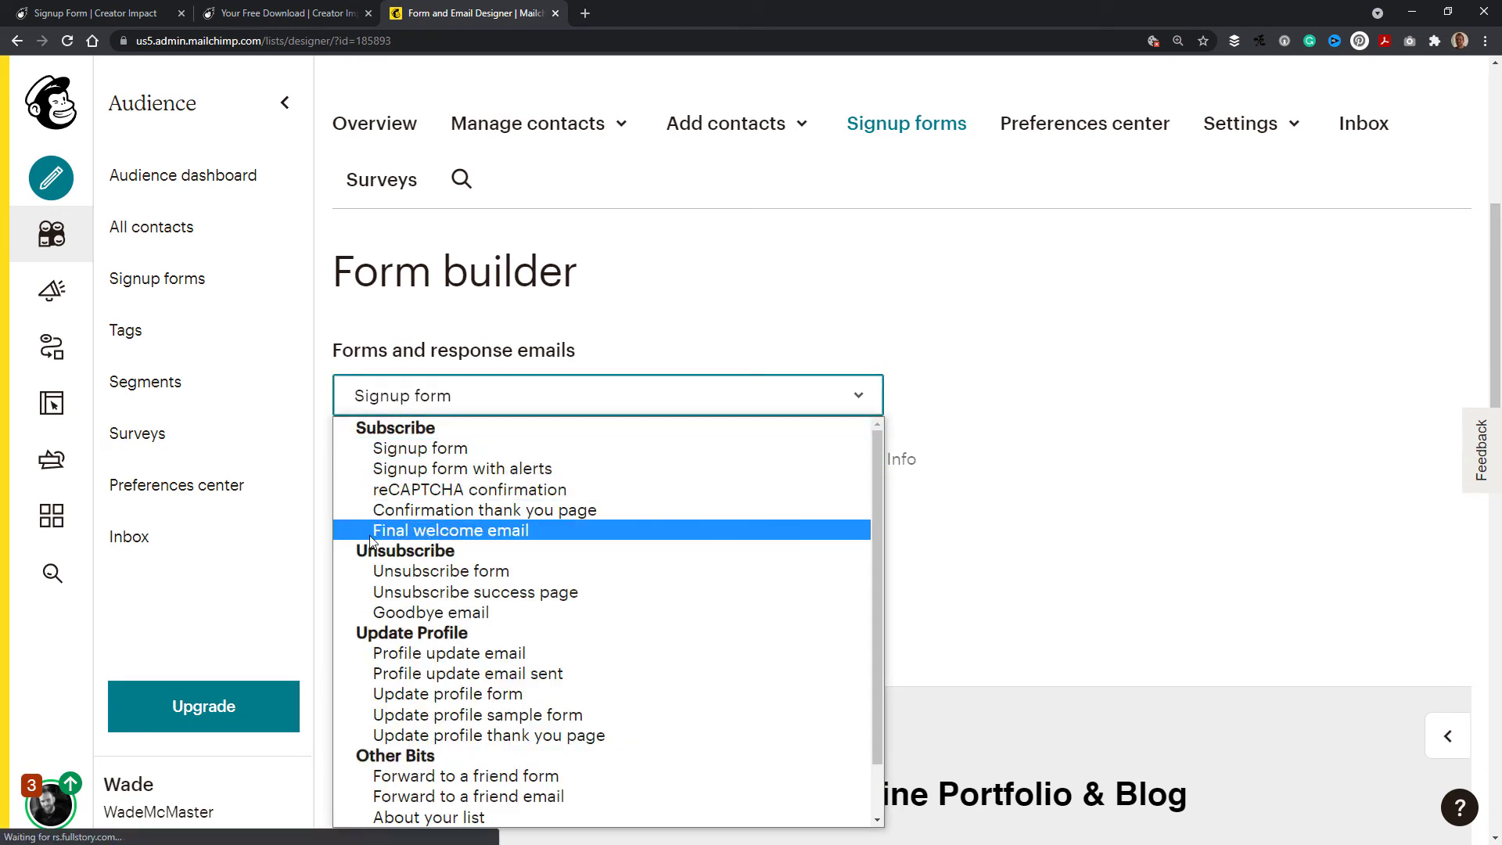
click(446, 533)
Step: Enable Send a final welcome email and scroll to the email's content
scroll(510, 469, down, 1)
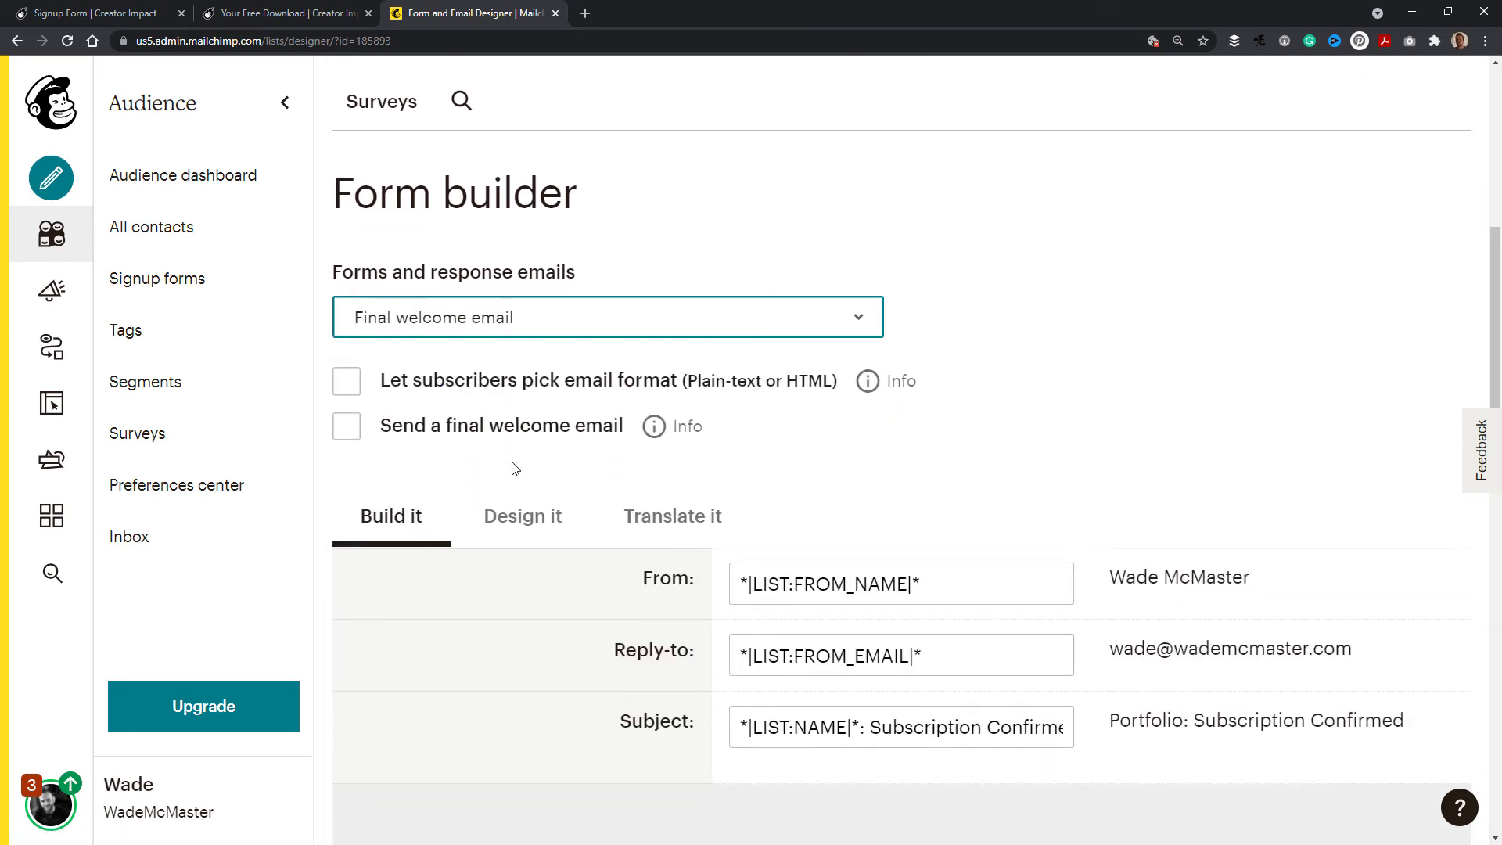
click(347, 428)
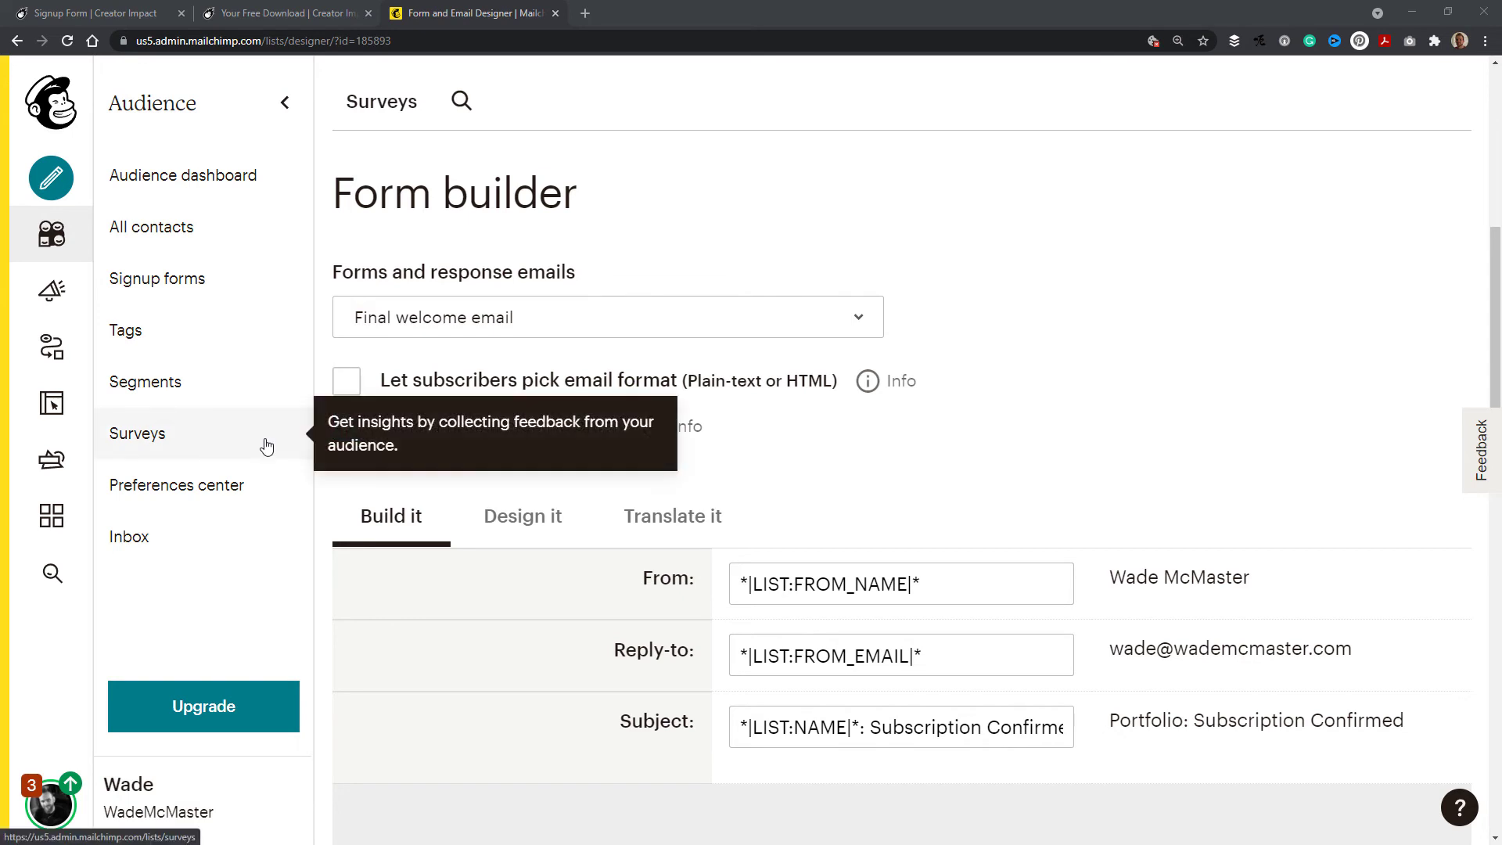
scroll(845, 504, down, 2)
scroll(843, 502, down, 6)
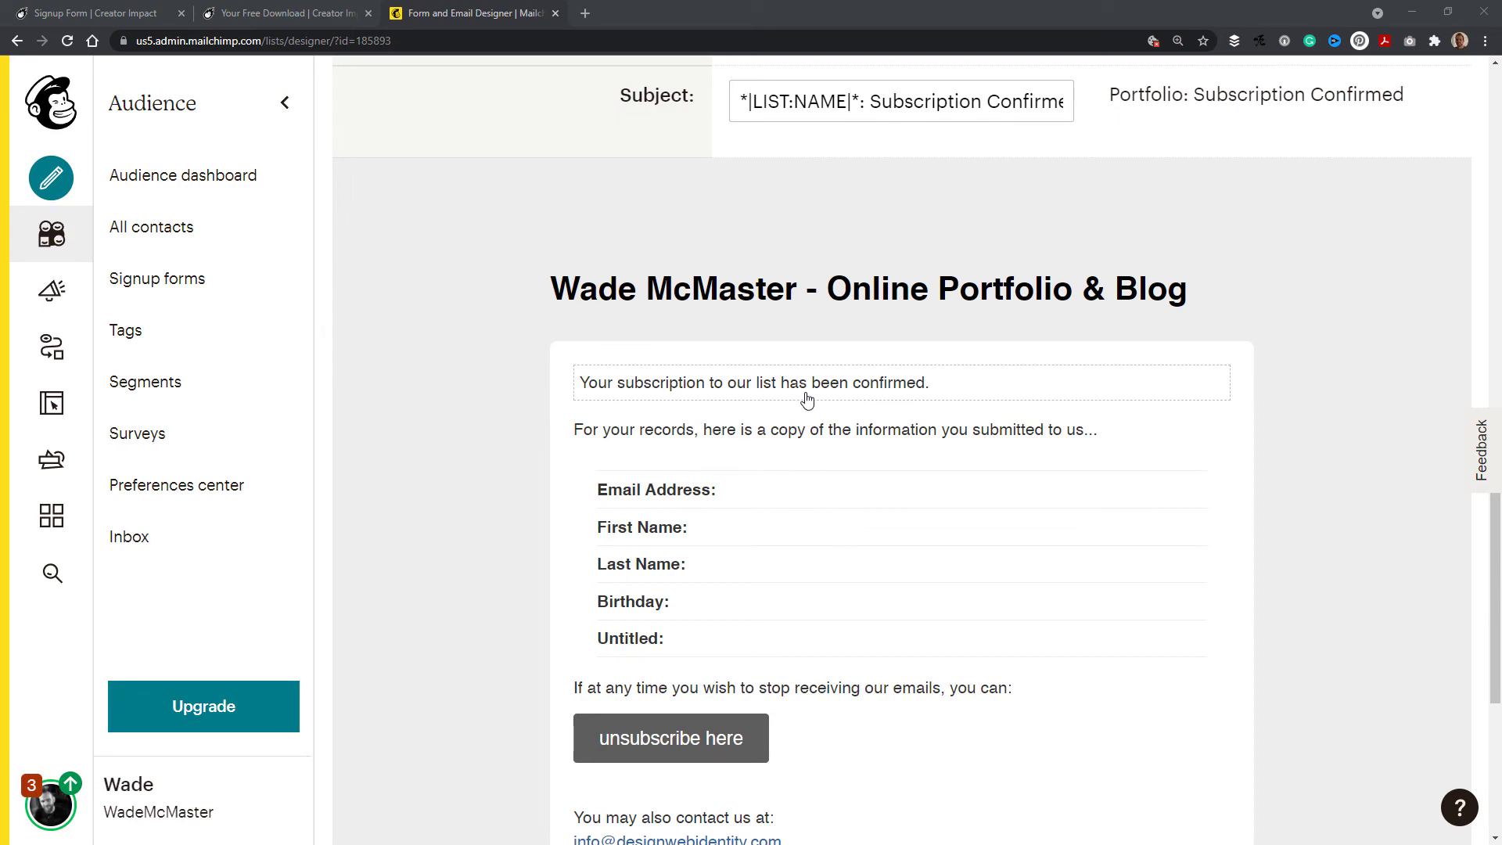
mouse_move(790, 403)
Step: Copy the thank-you download page's URL from the address bar
click(287, 15)
click(508, 36)
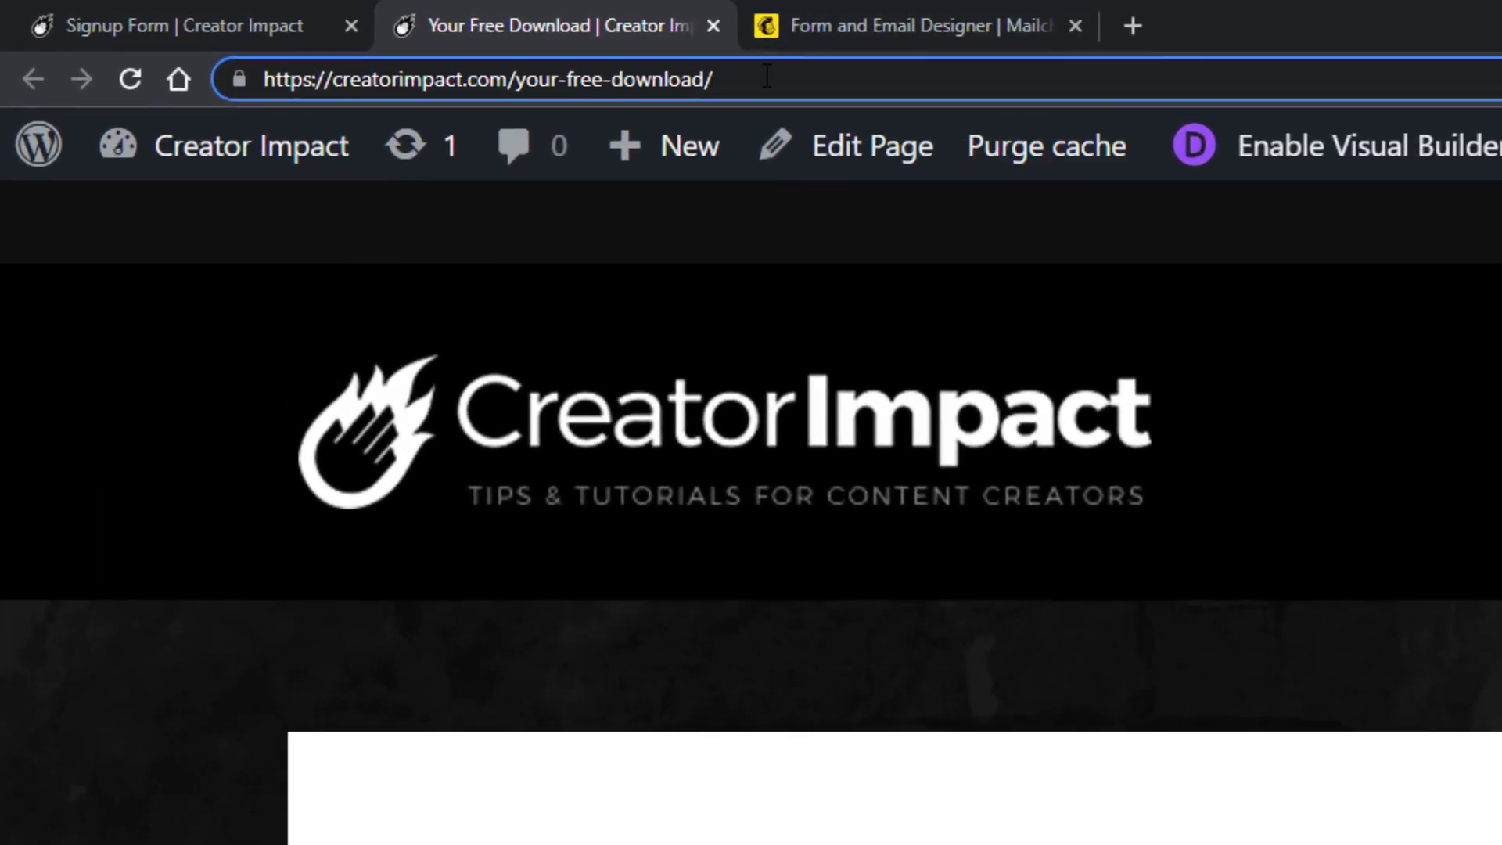
drag(763, 78, 253, 82)
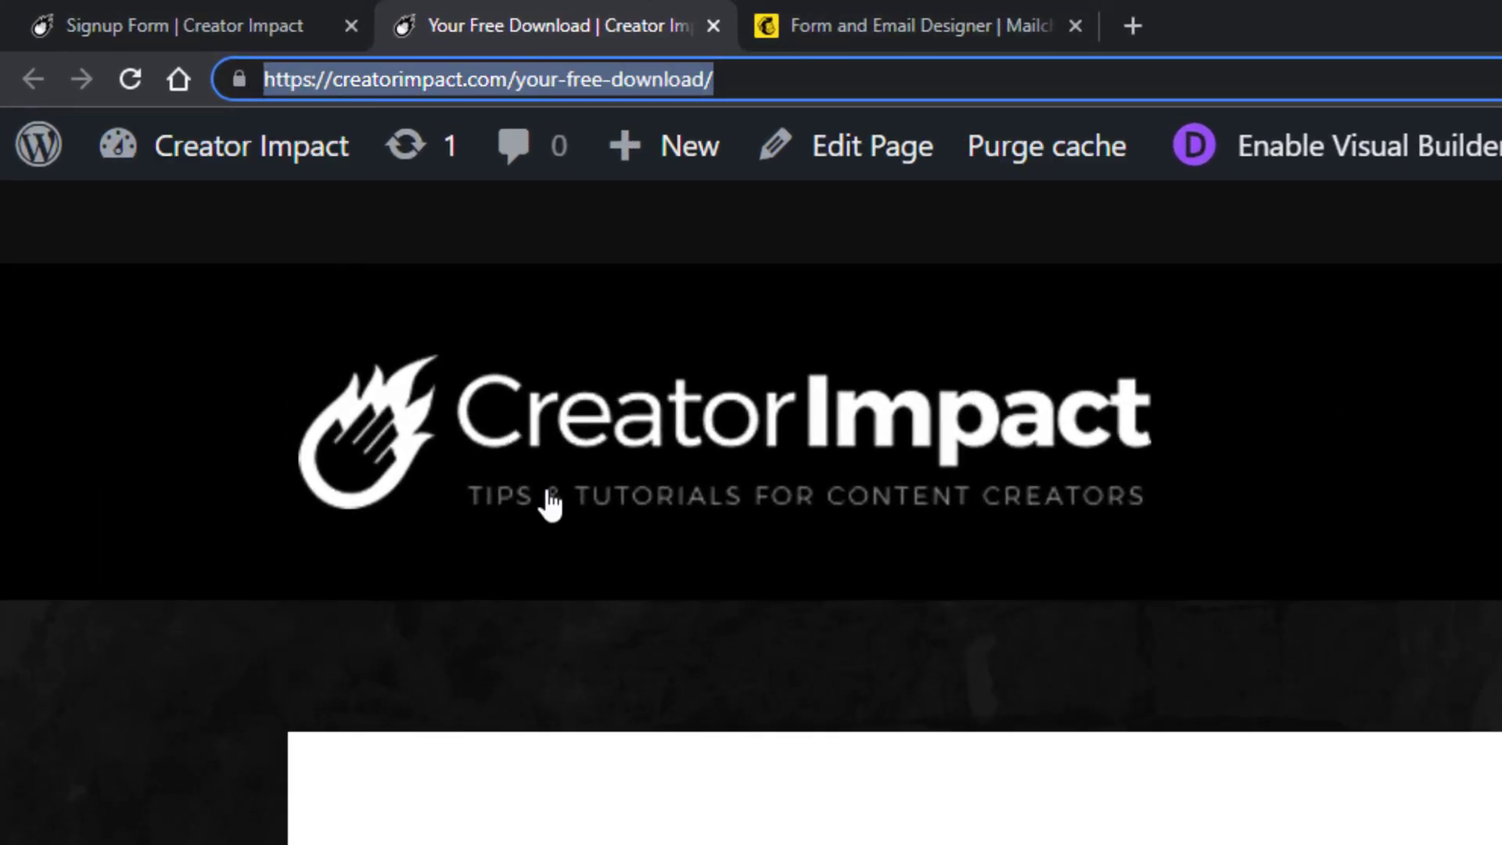
right_click(454, 78)
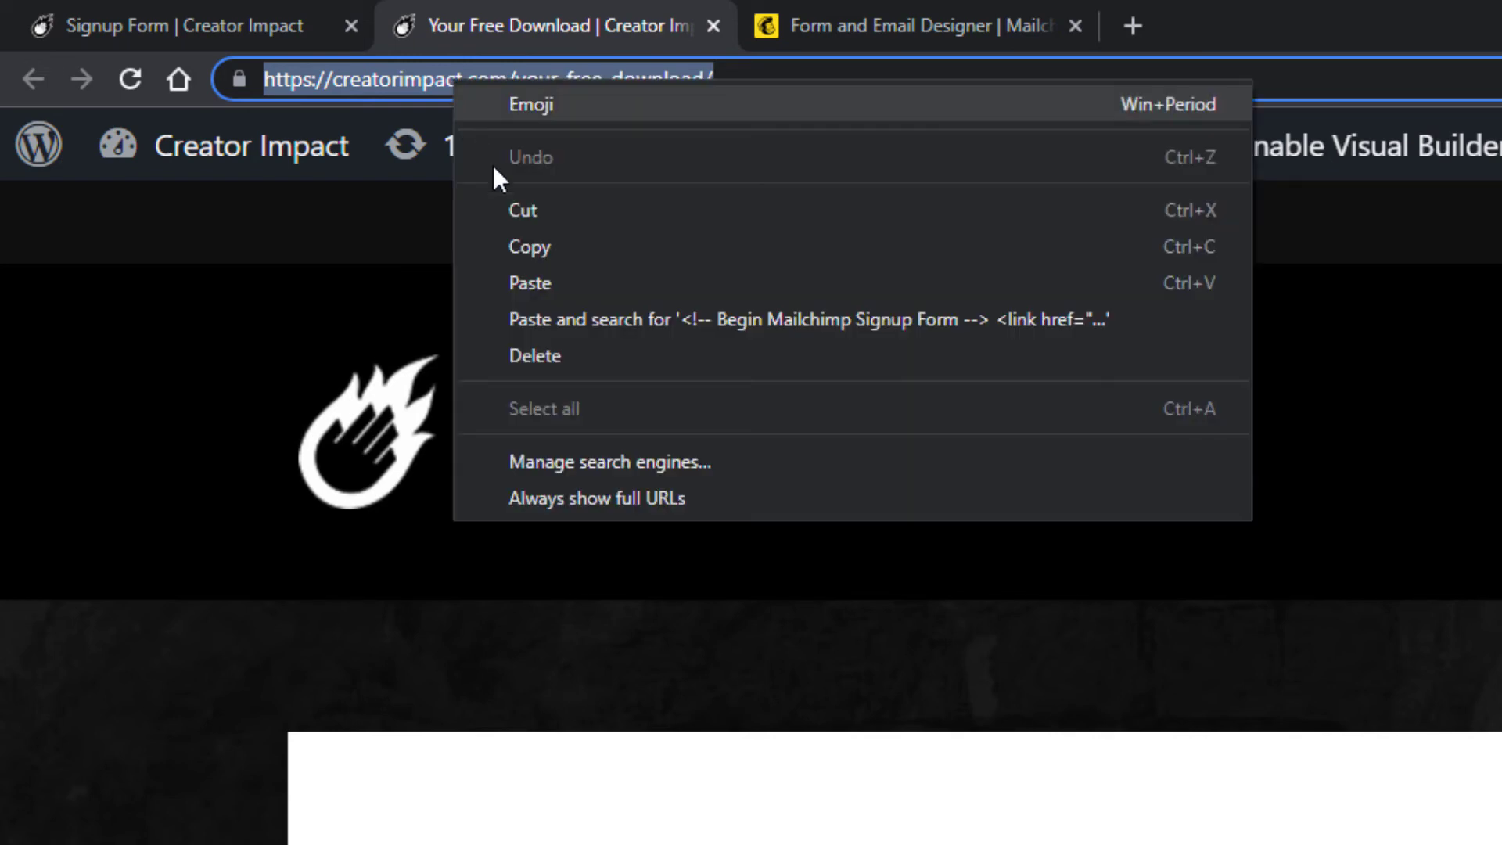
click(519, 247)
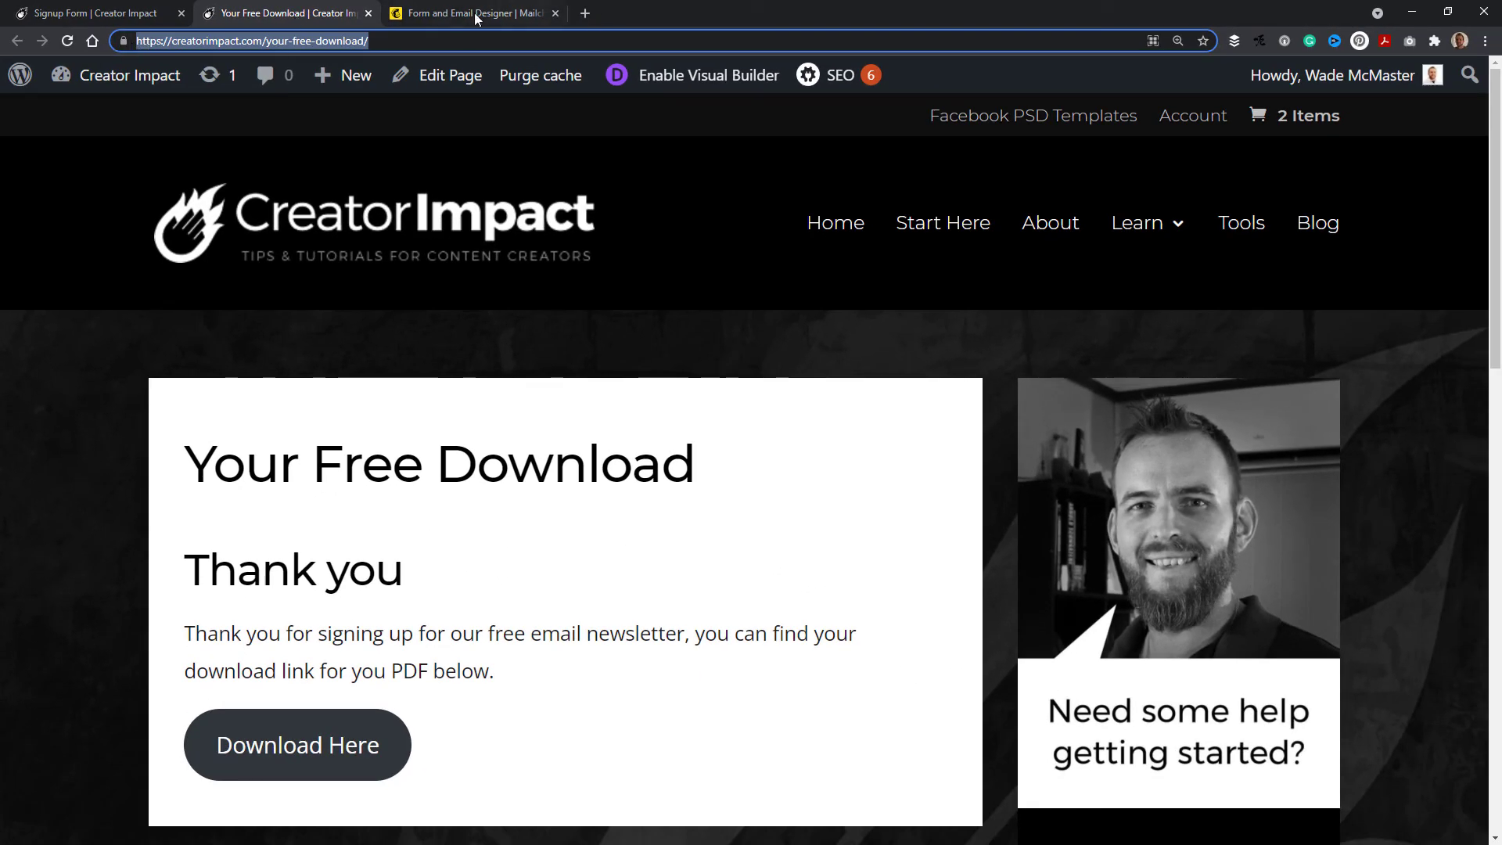
Step: Add the line 'To download your free E Guide, click here.' below the confirmation text in the final welcome email's content
click(454, 16)
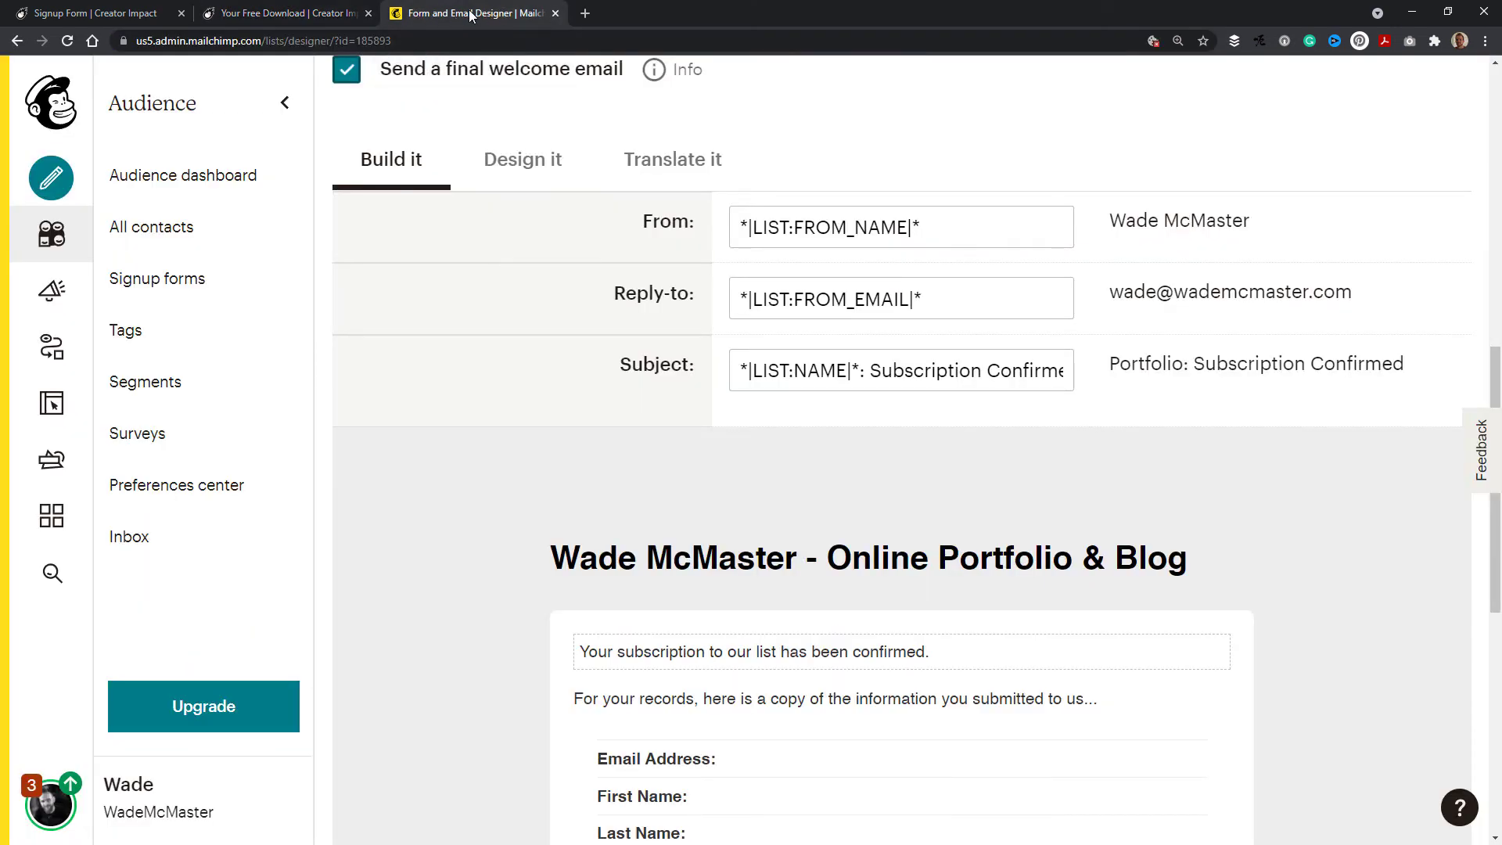
scroll(539, 352, down, 3)
mouse_move(911, 429)
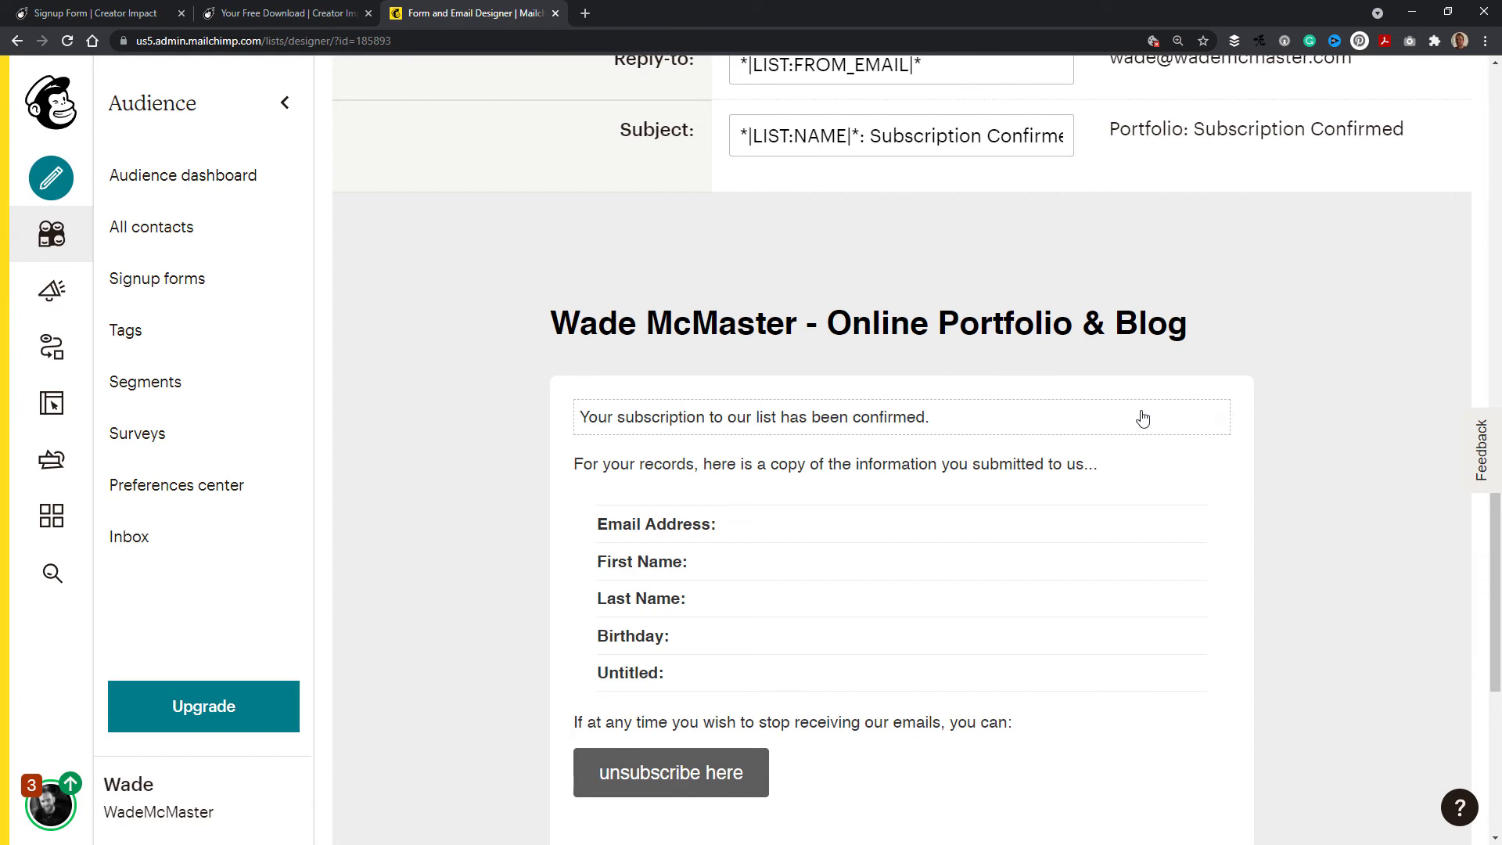
click(1207, 417)
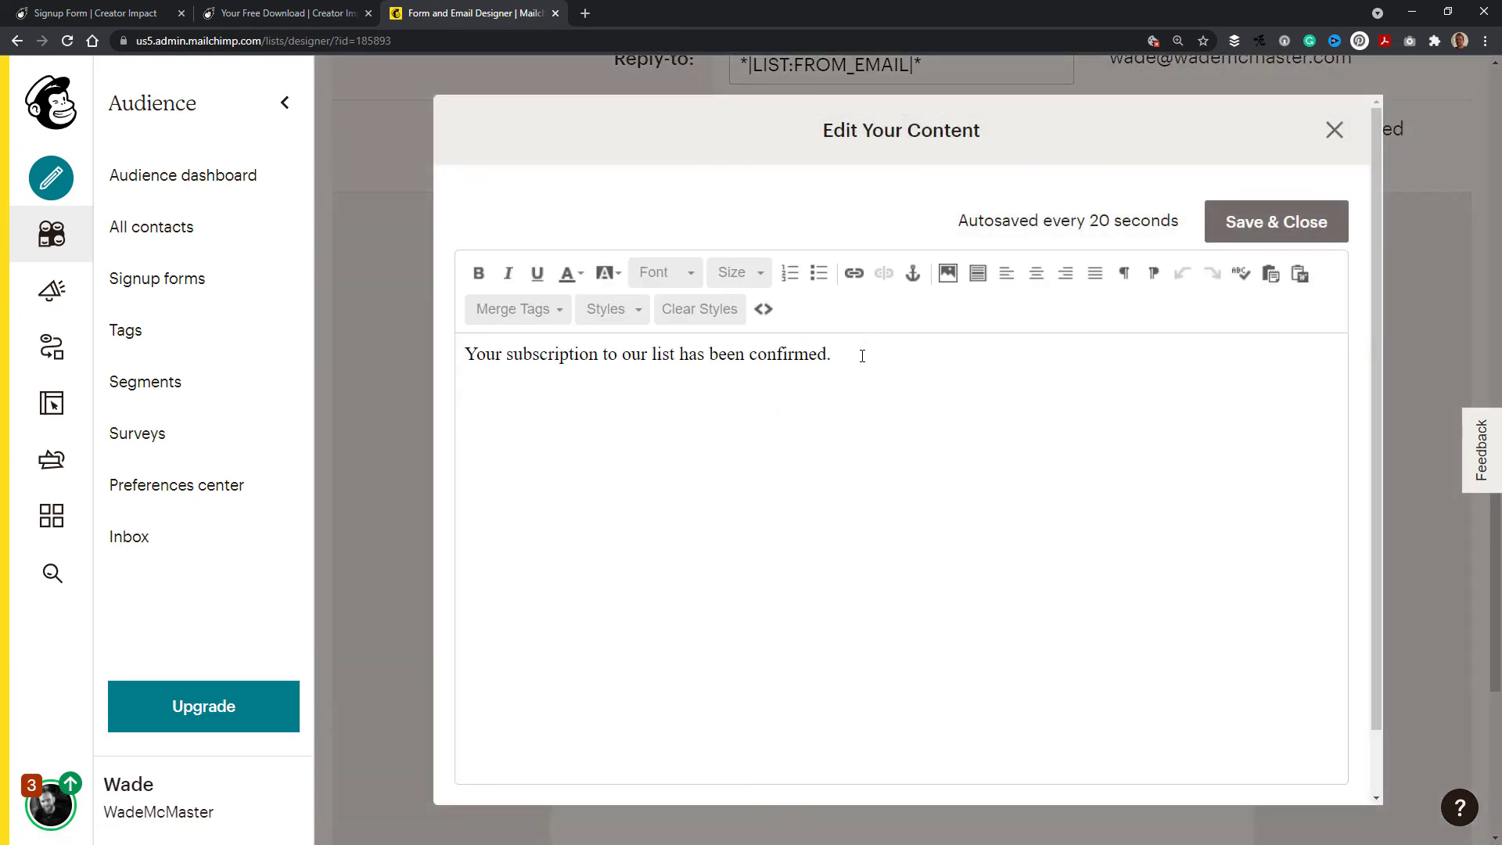
click(862, 356)
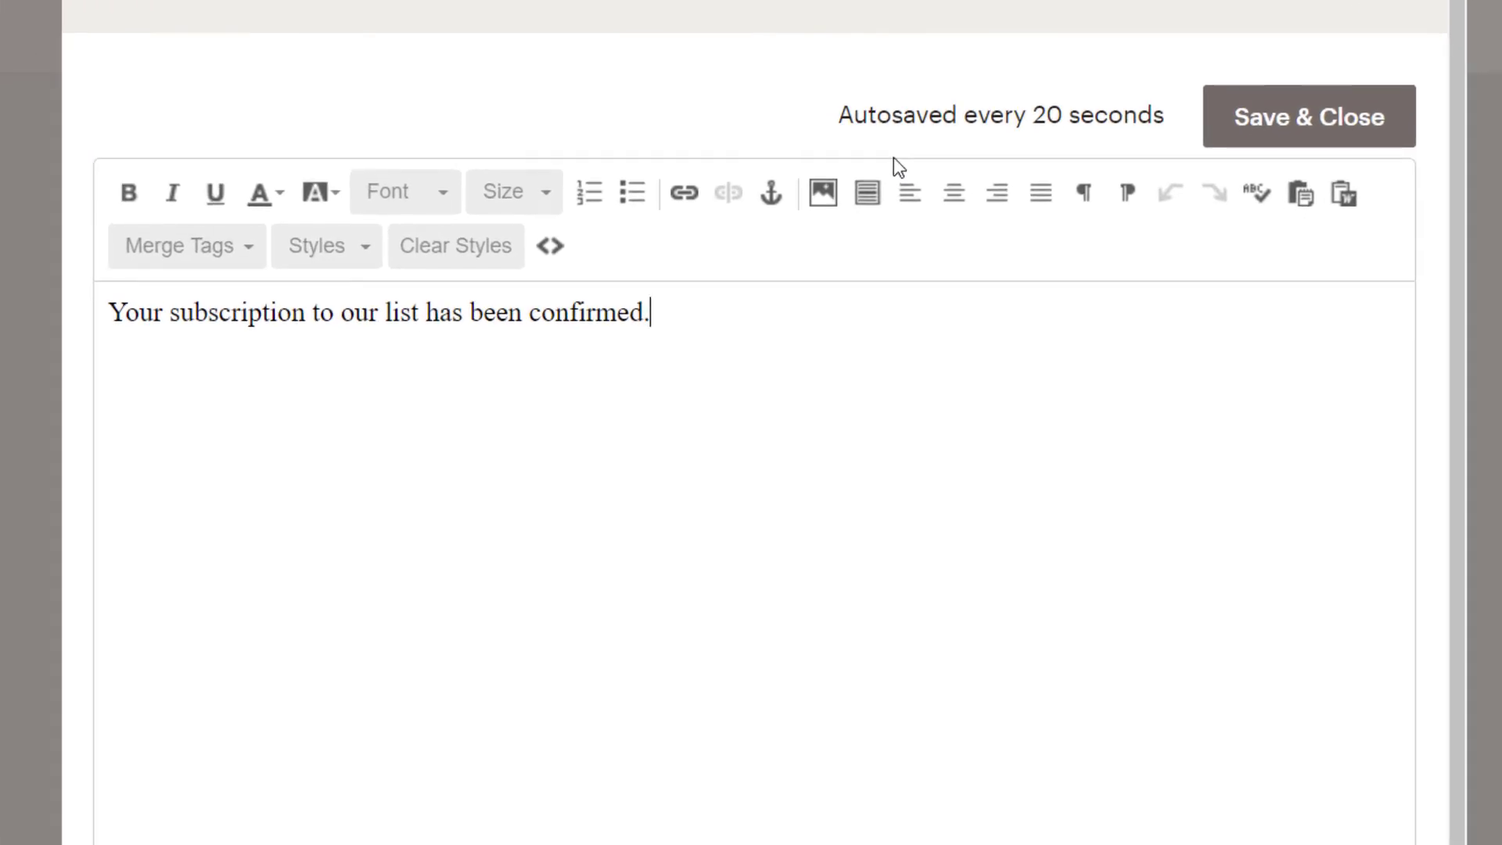
key(Return)
text(Tp d)
key(BackSpace)
key(BackSpace)
key(BackSpace)
text(o downlo)
key(BackSpace)
key(BackSpace)
text(load your free )
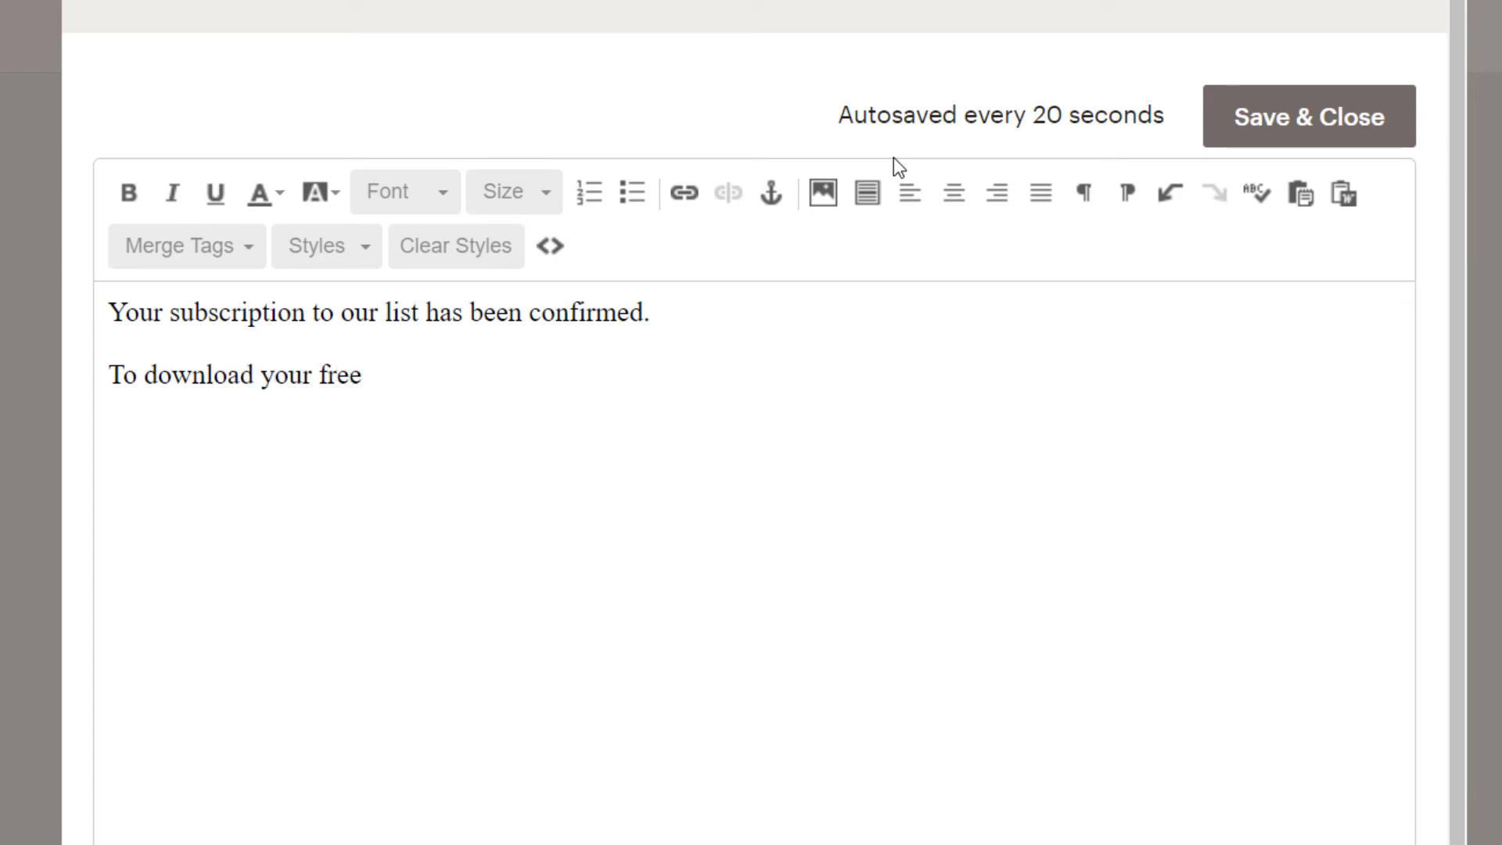
text(E Guide, clic)
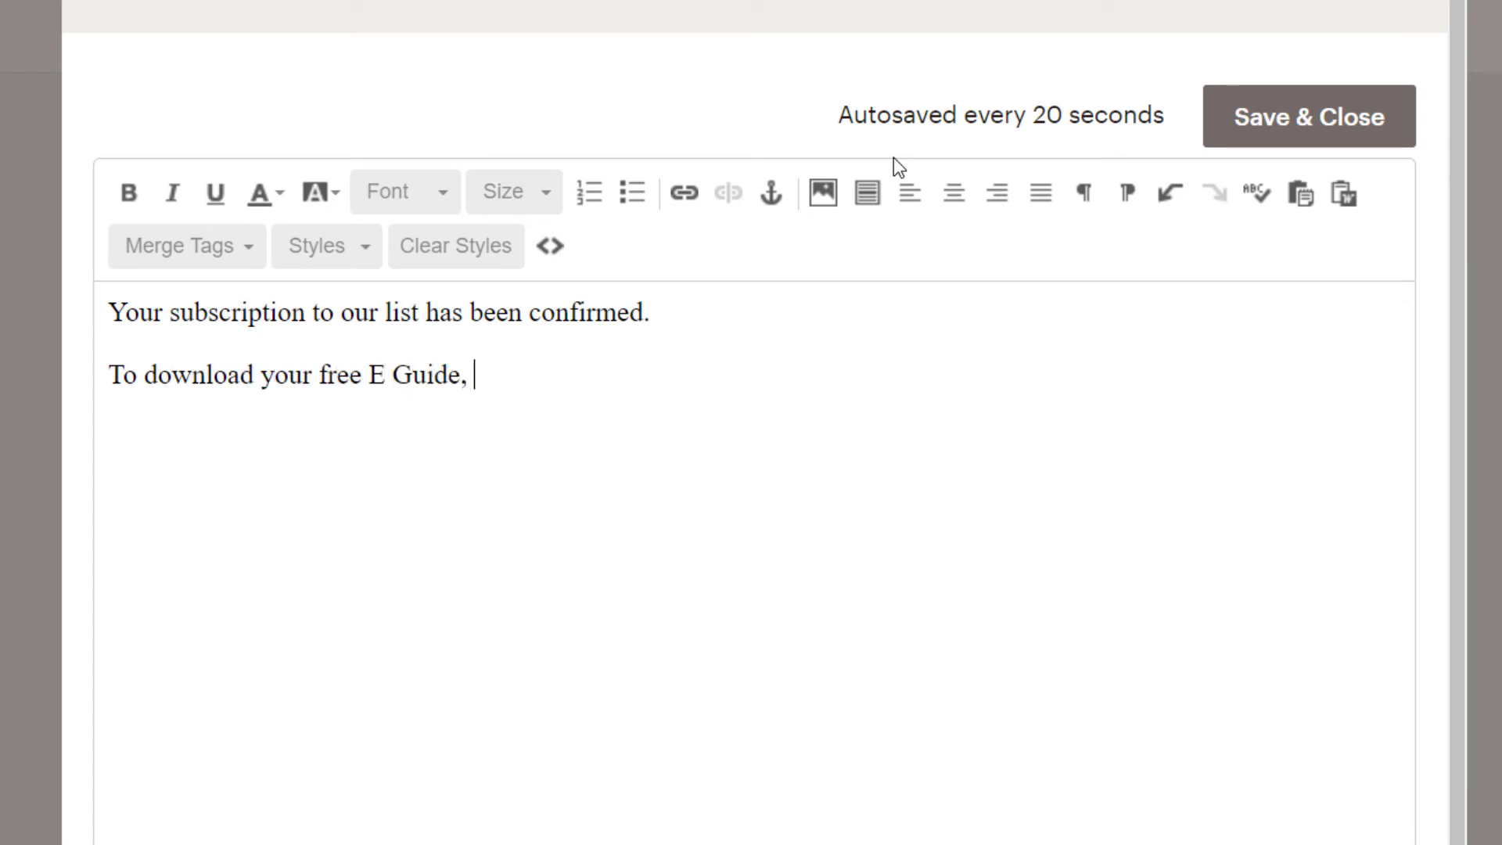
text(k here.)
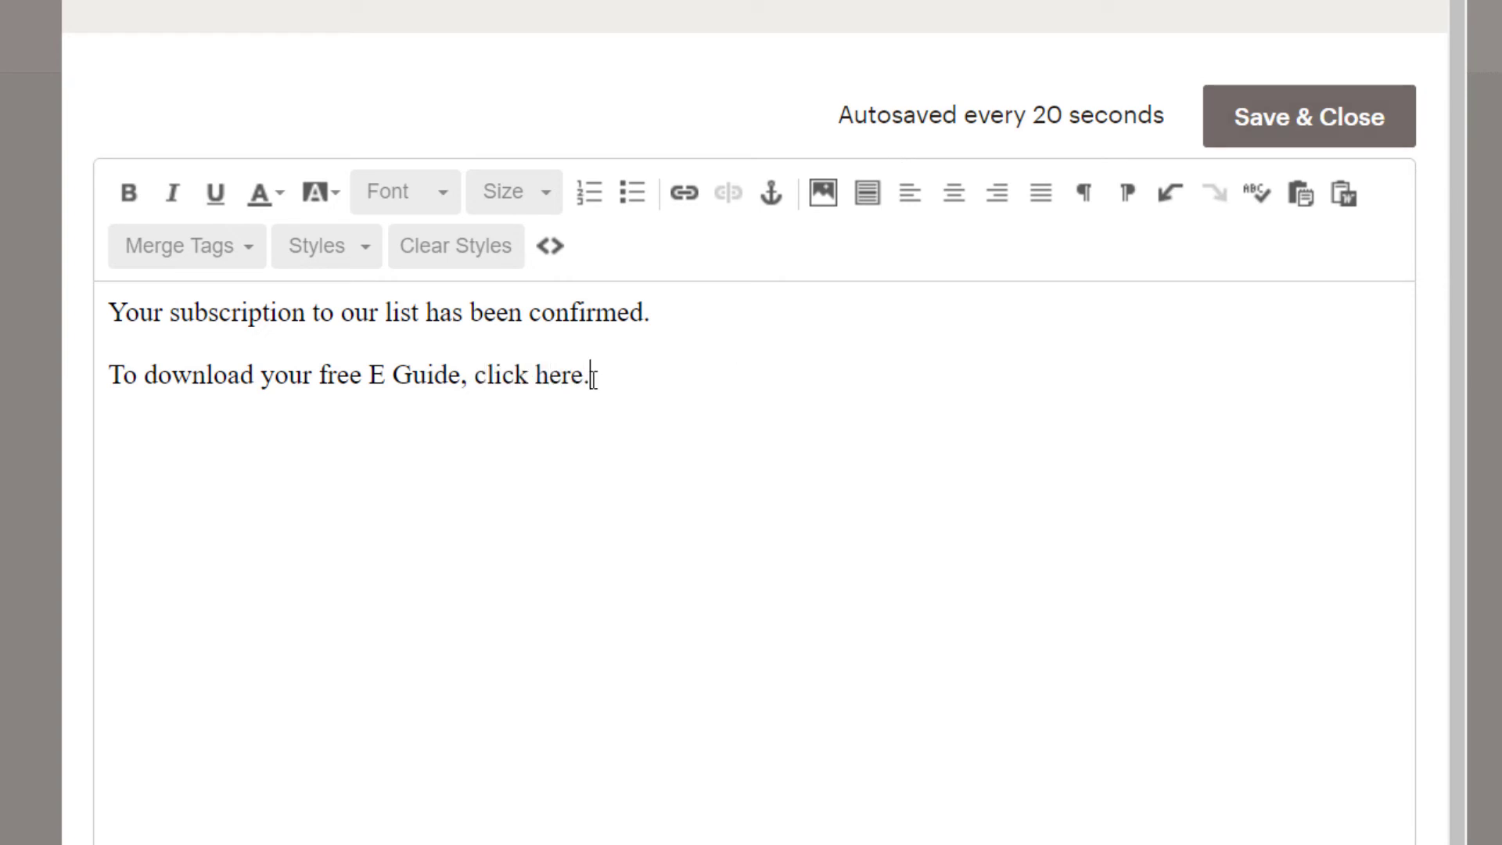
Step: Link that new line to the copied thank-you download page URL and save the email content
drag(591, 373, 110, 372)
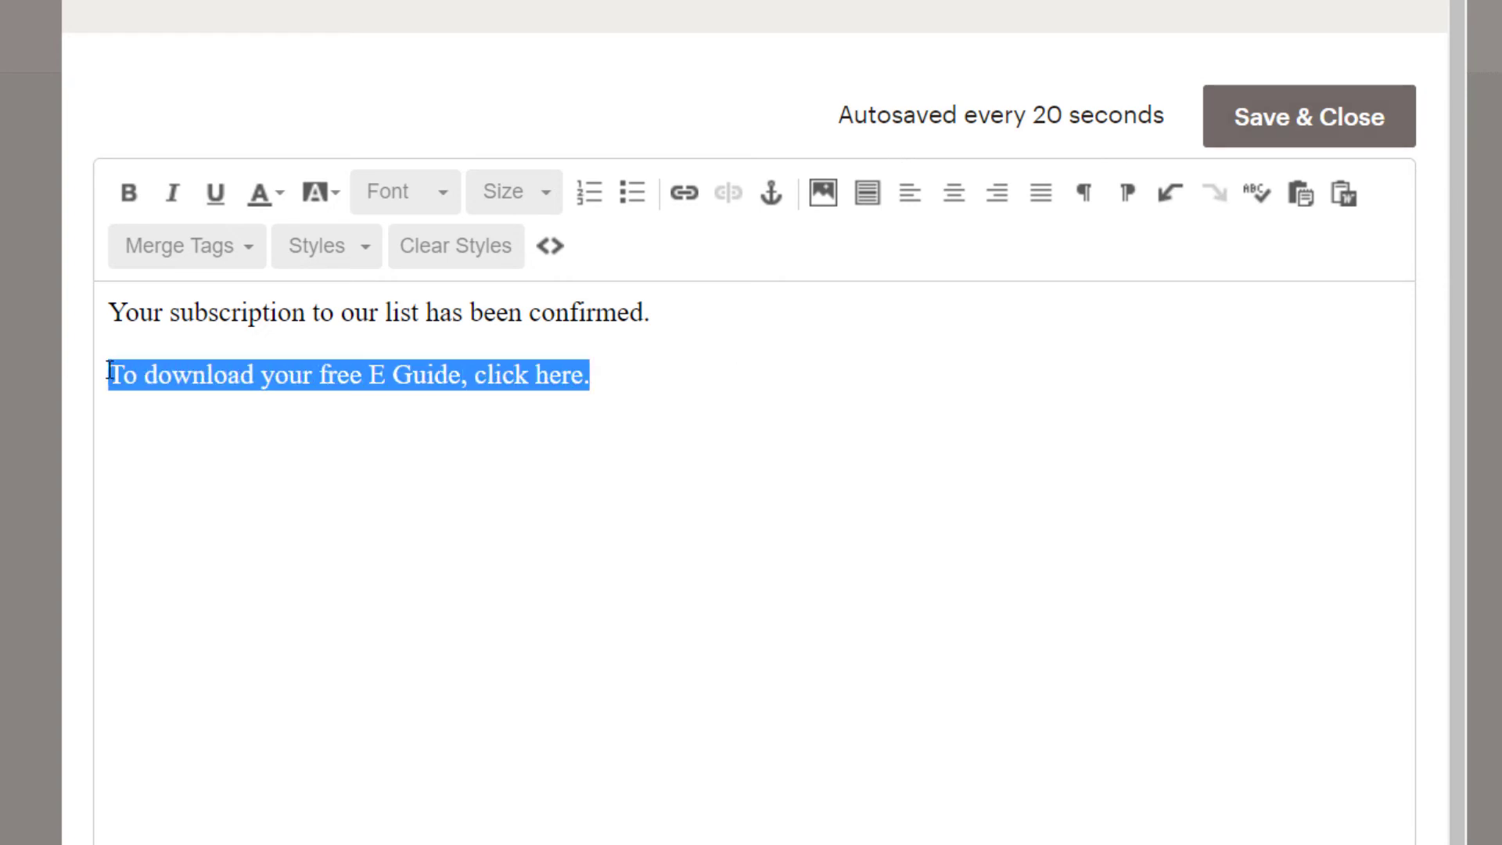
click(687, 194)
right_click(479, 522)
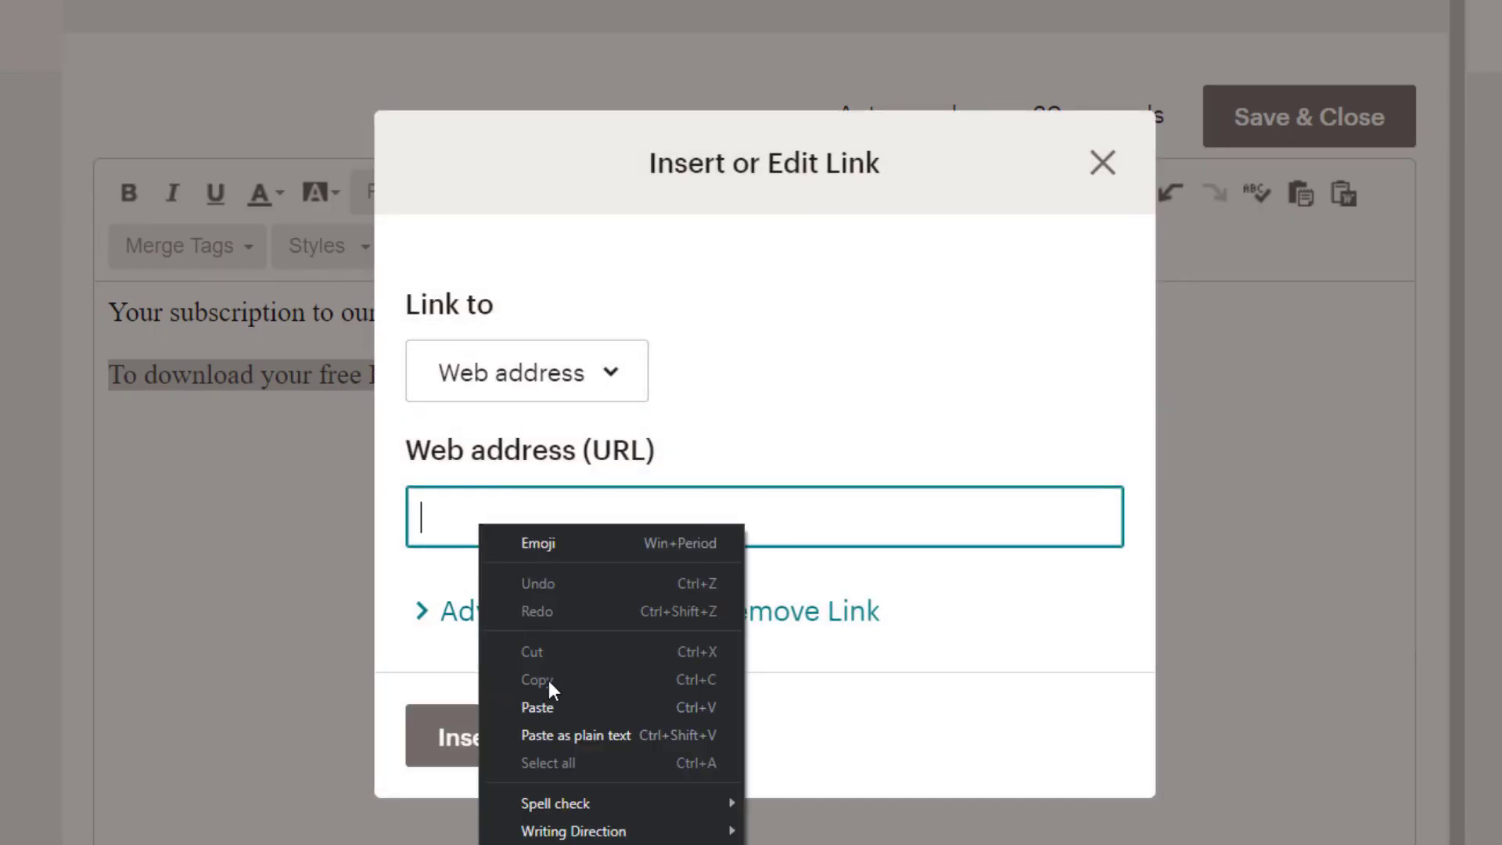
click(554, 705)
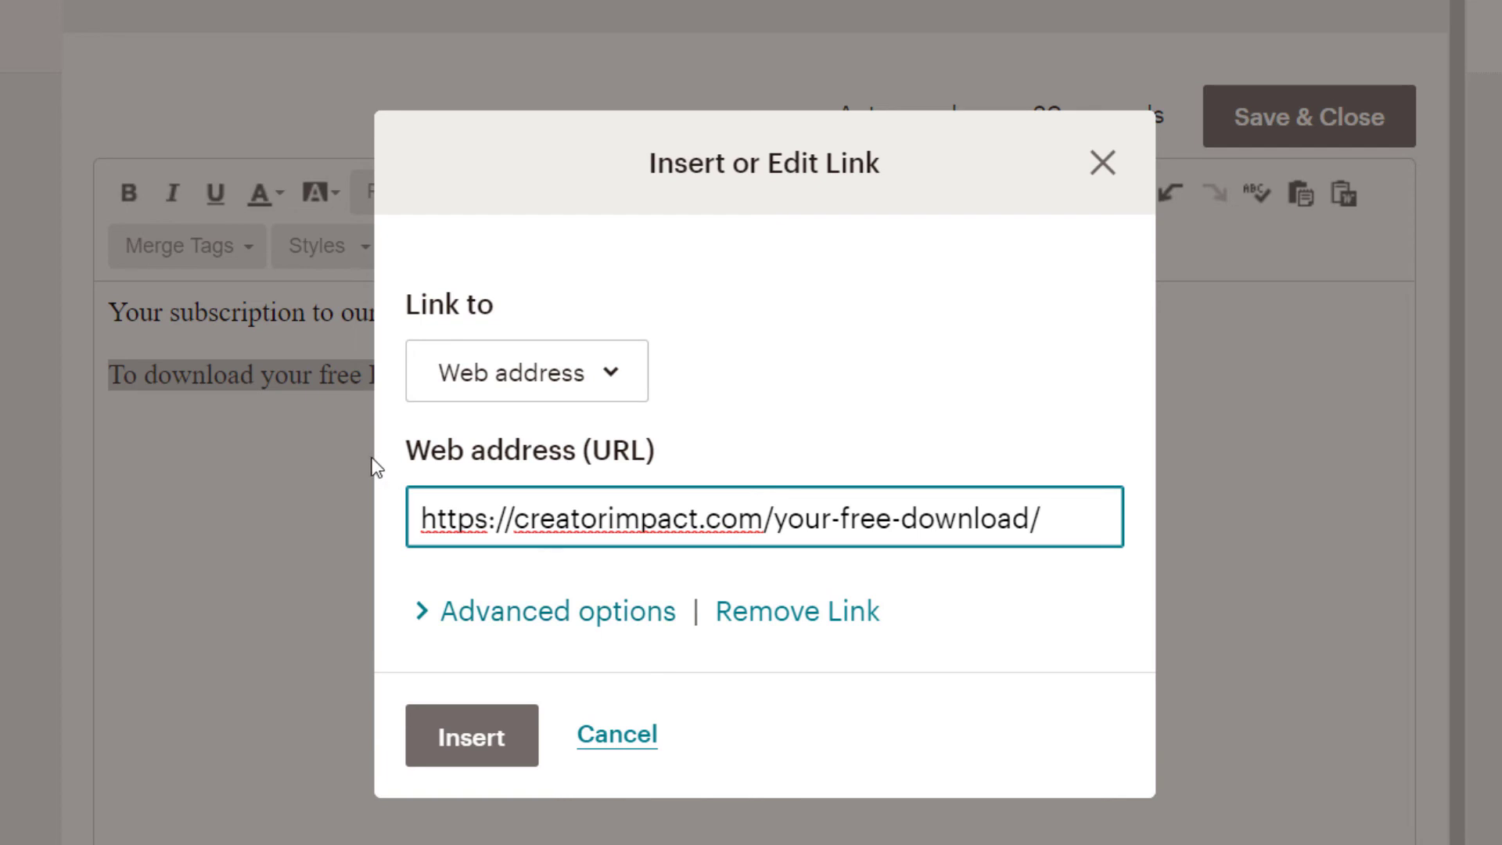
click(471, 736)
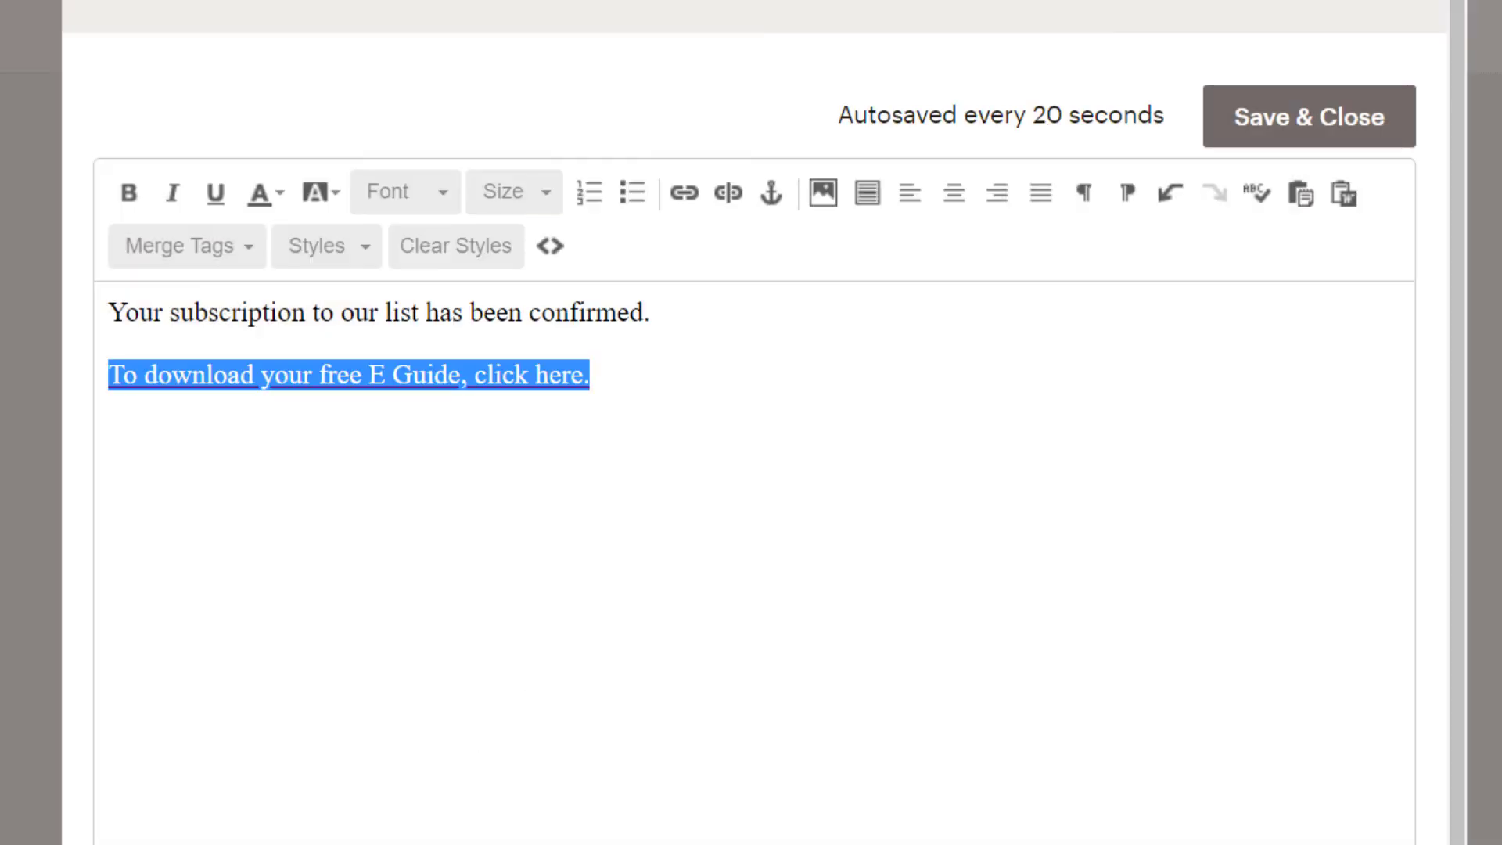
click(1324, 117)
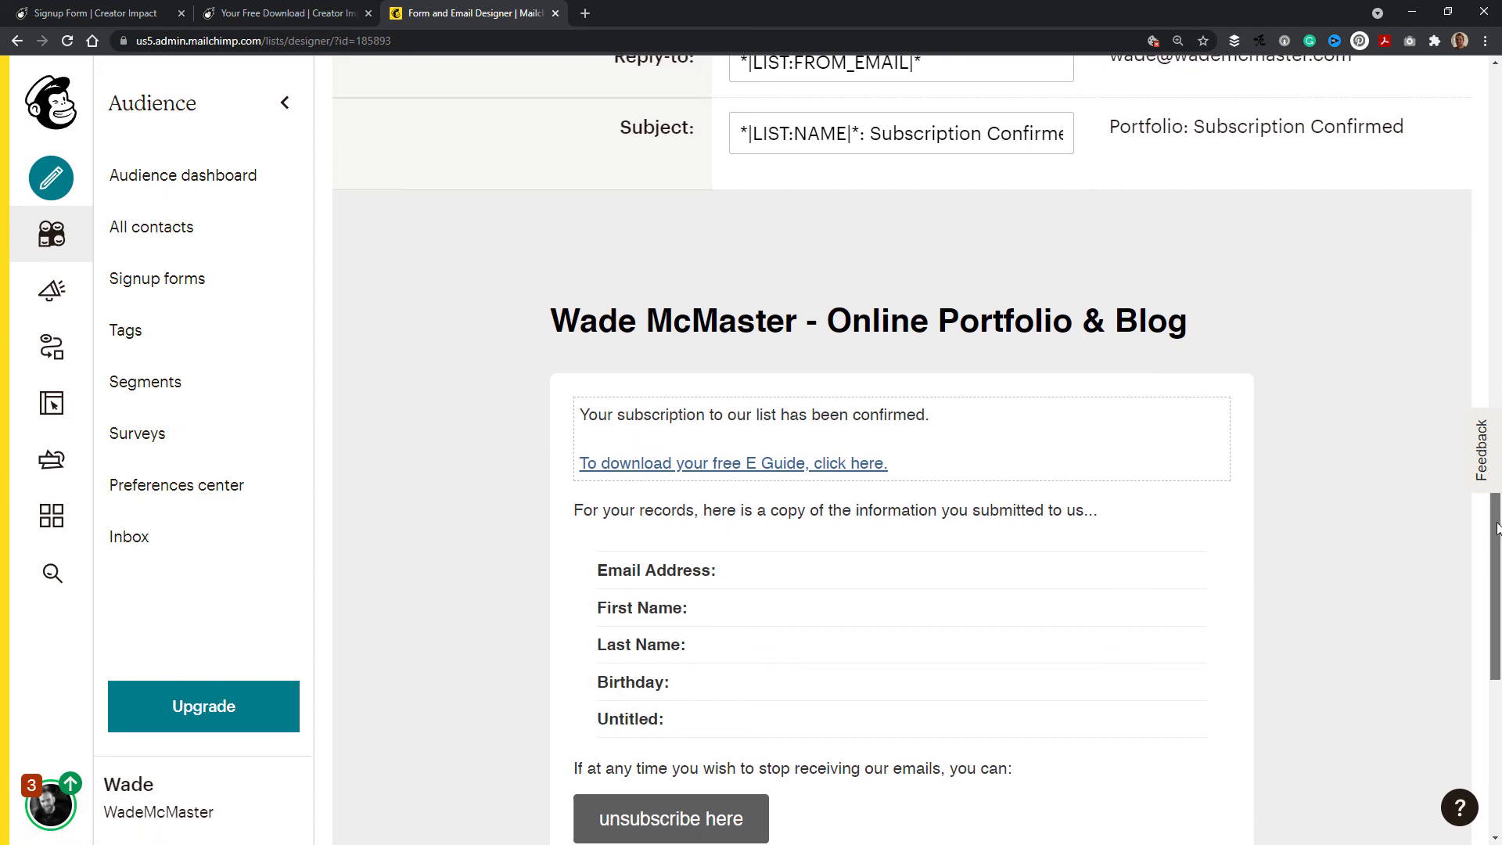
Step: Submit a test signup on the signup form page with an email address and first name
drag(1495, 493, 1444, 137)
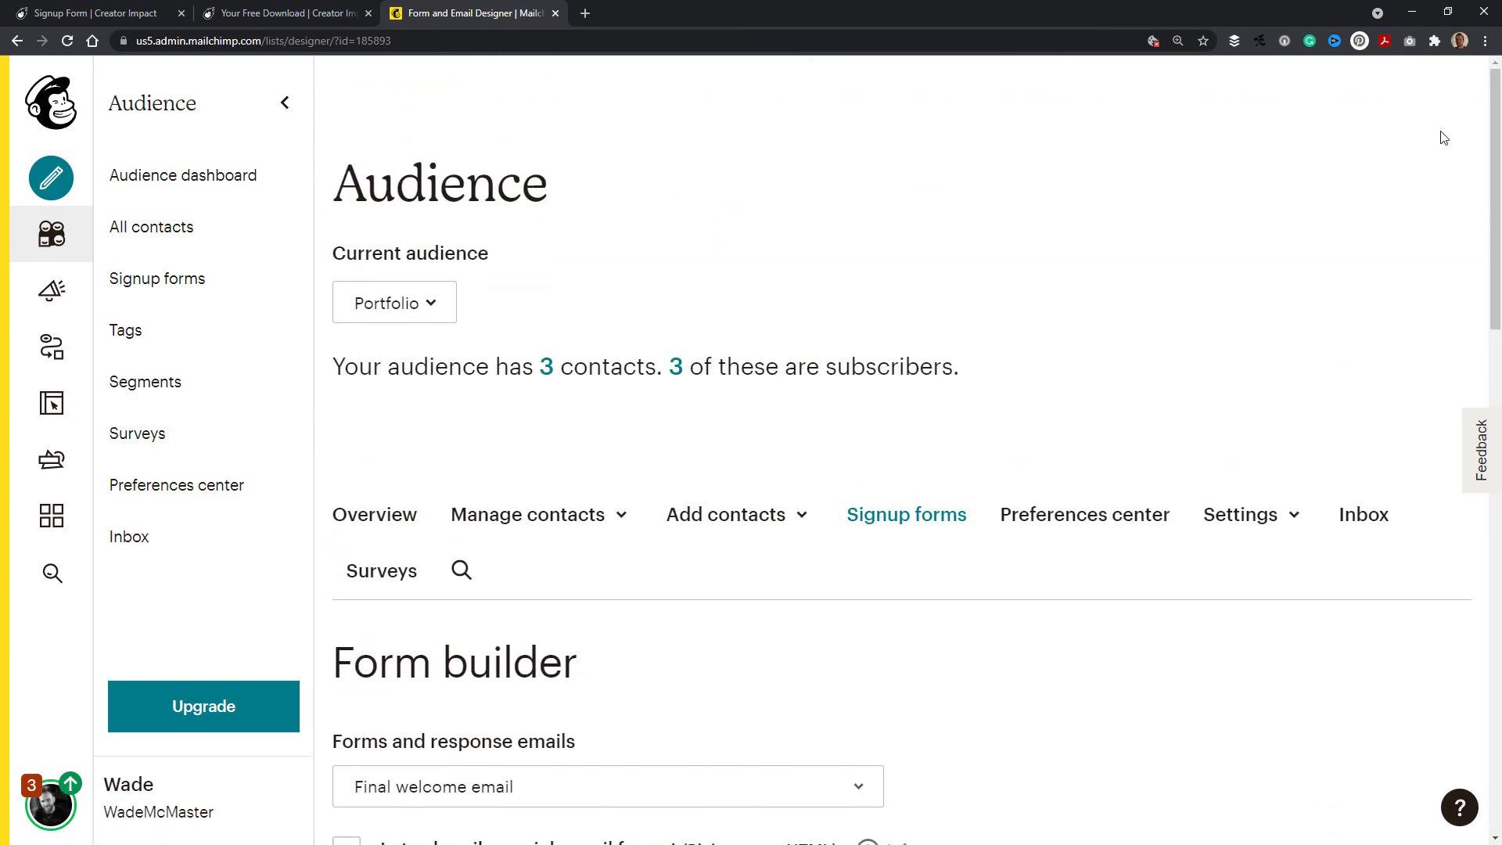
click(130, 11)
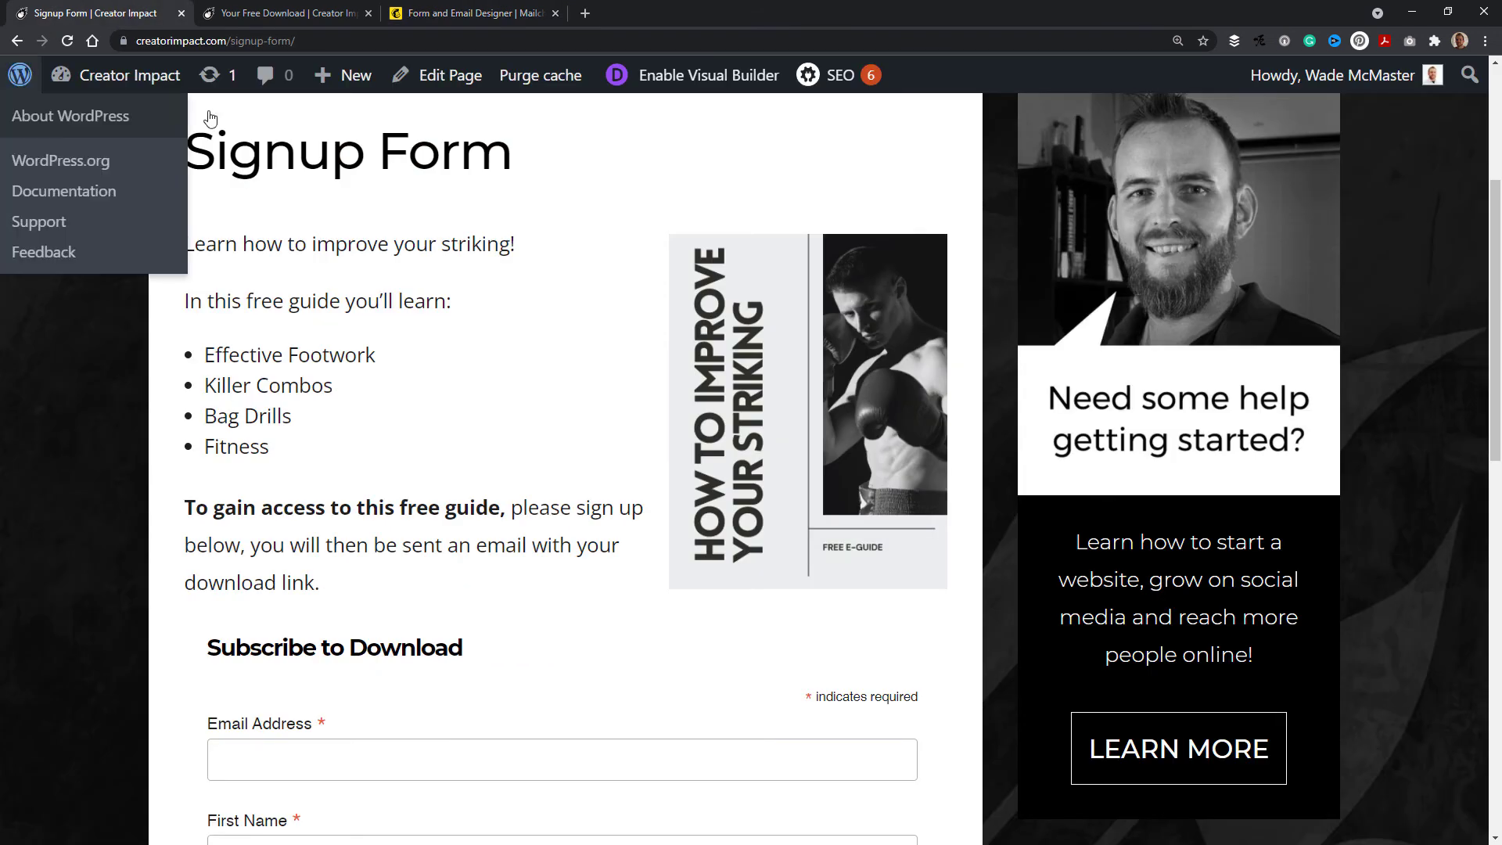
scroll(521, 309, down, 2)
scroll(521, 309, down, 2)
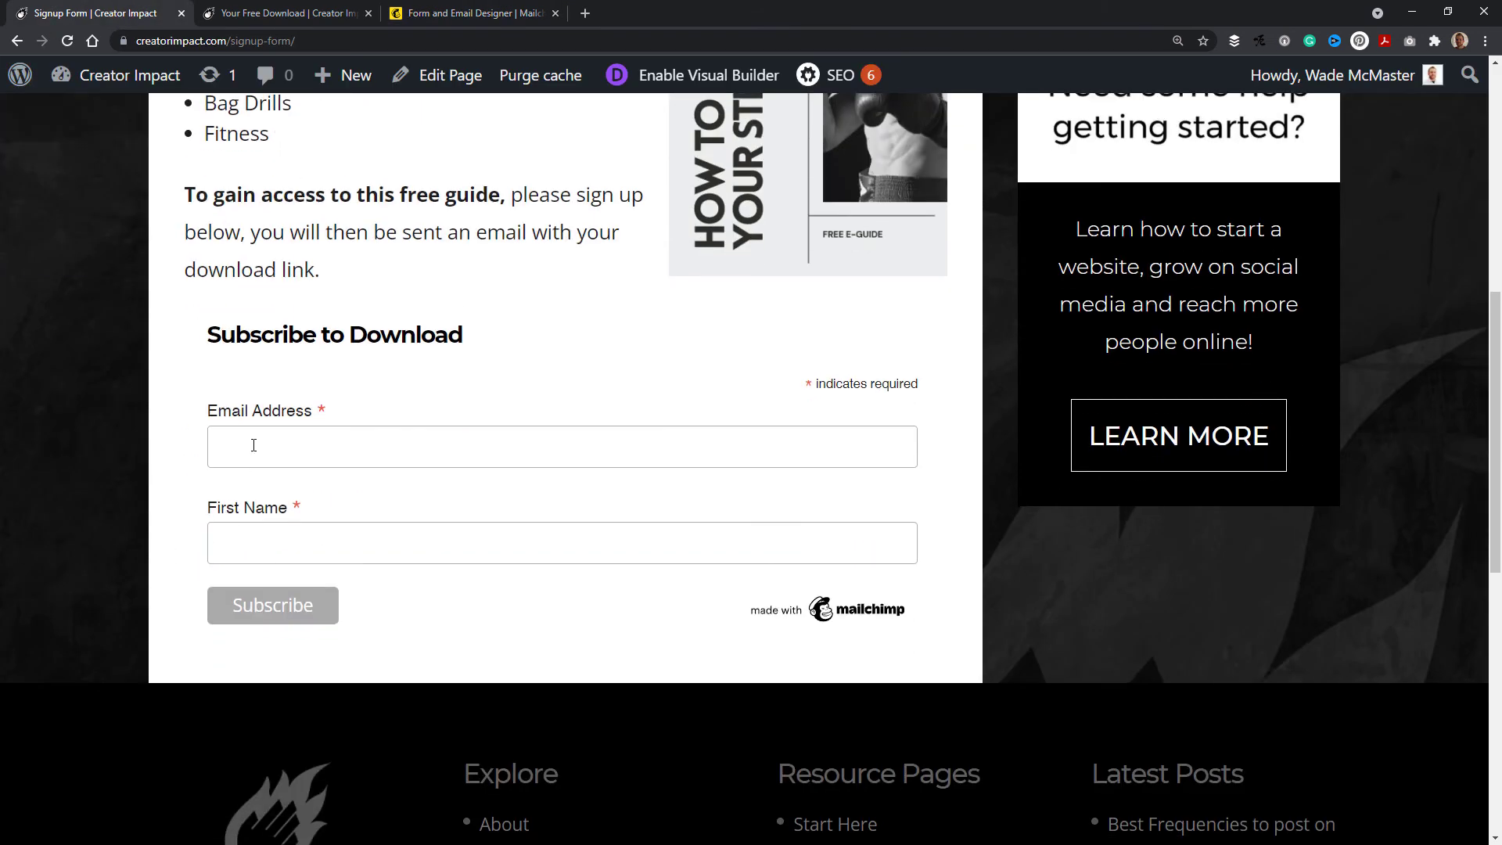
click(254, 445)
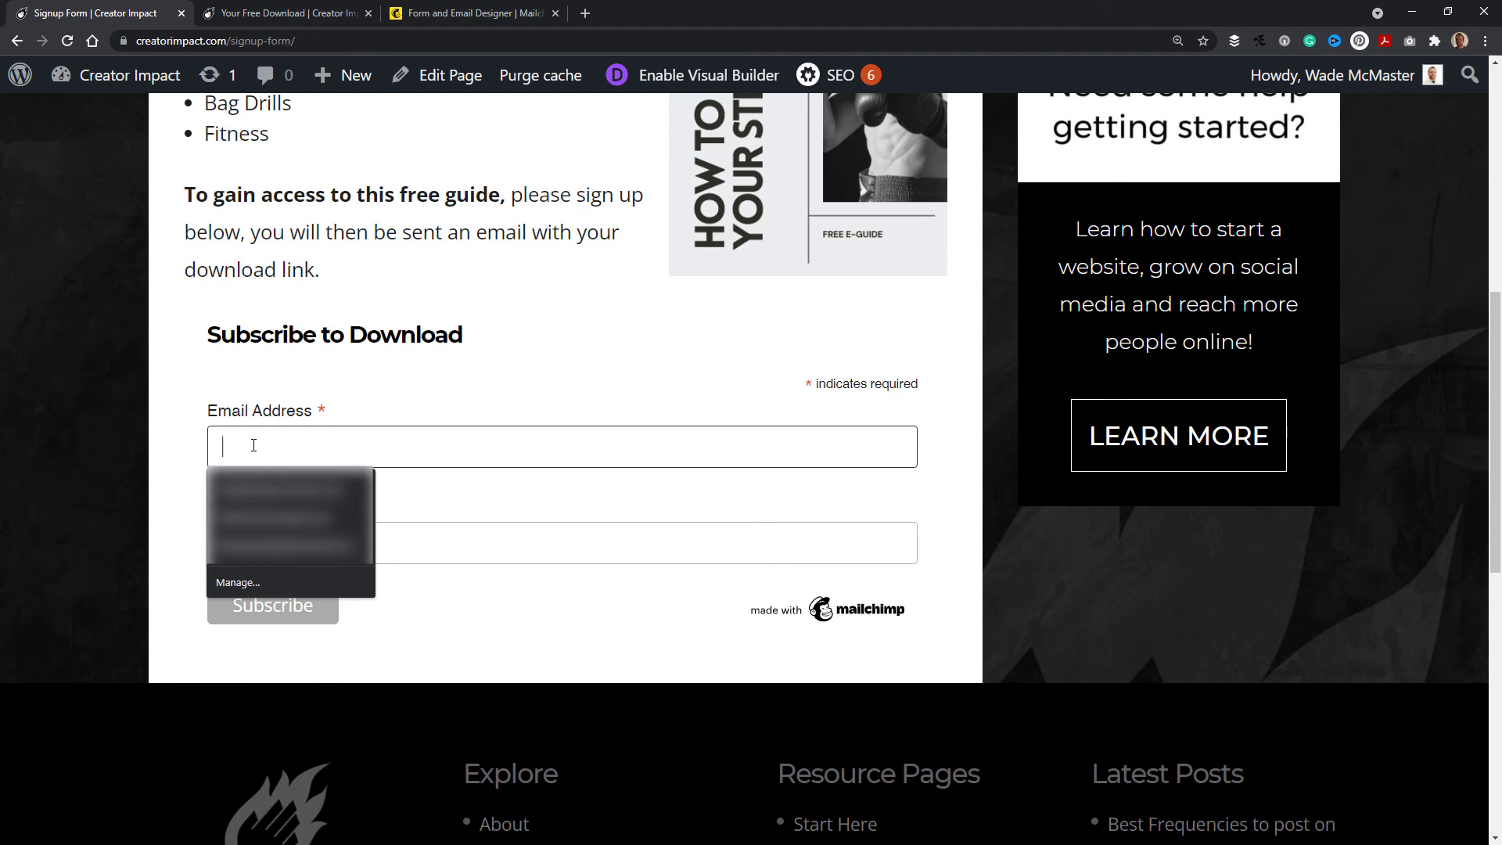
text(info)
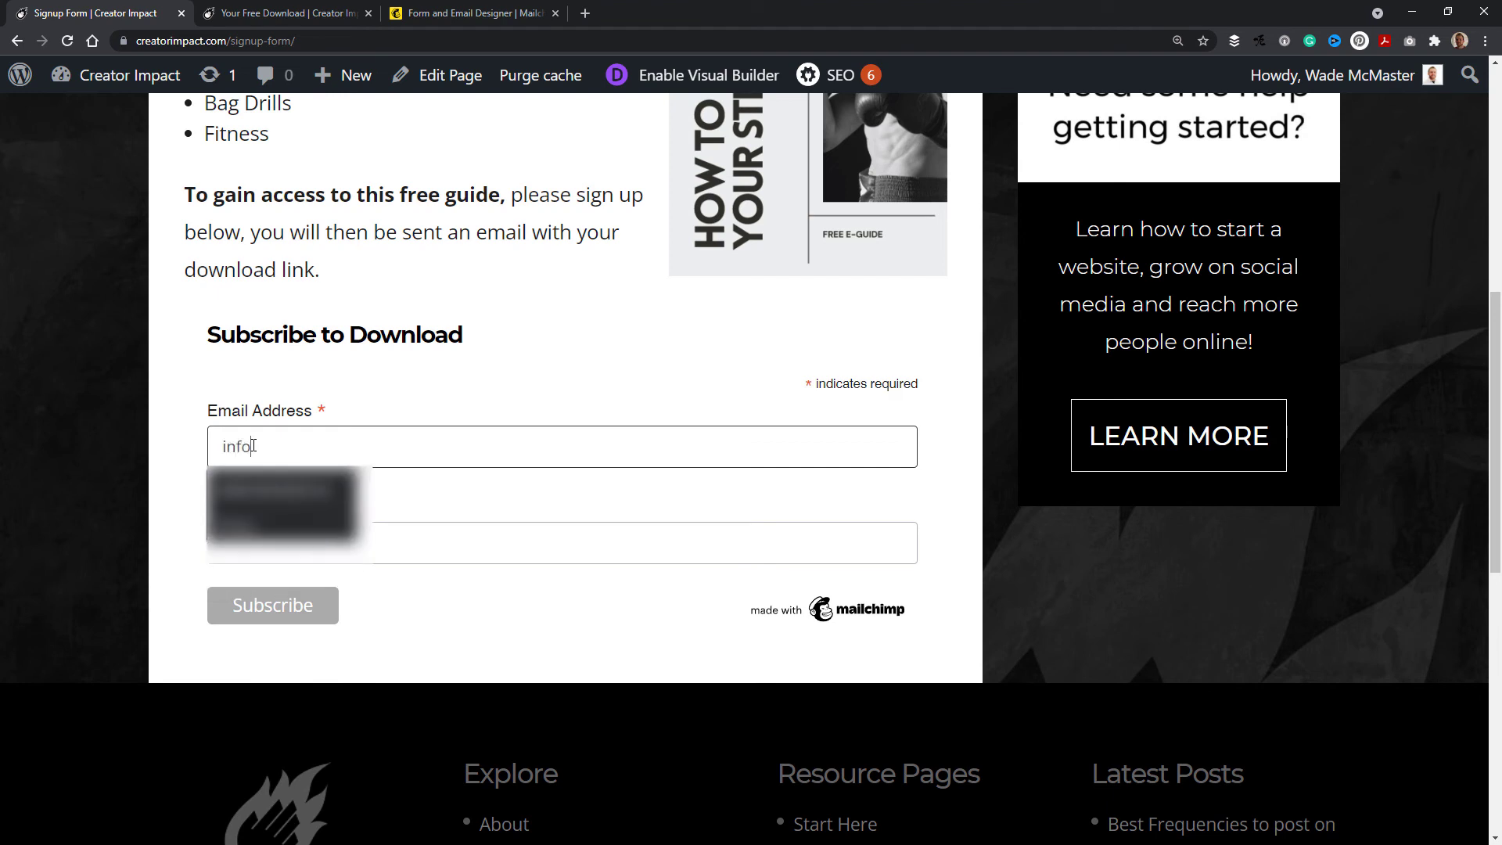
key(Down)
key(Return)
click(470, 525)
text(Wade)
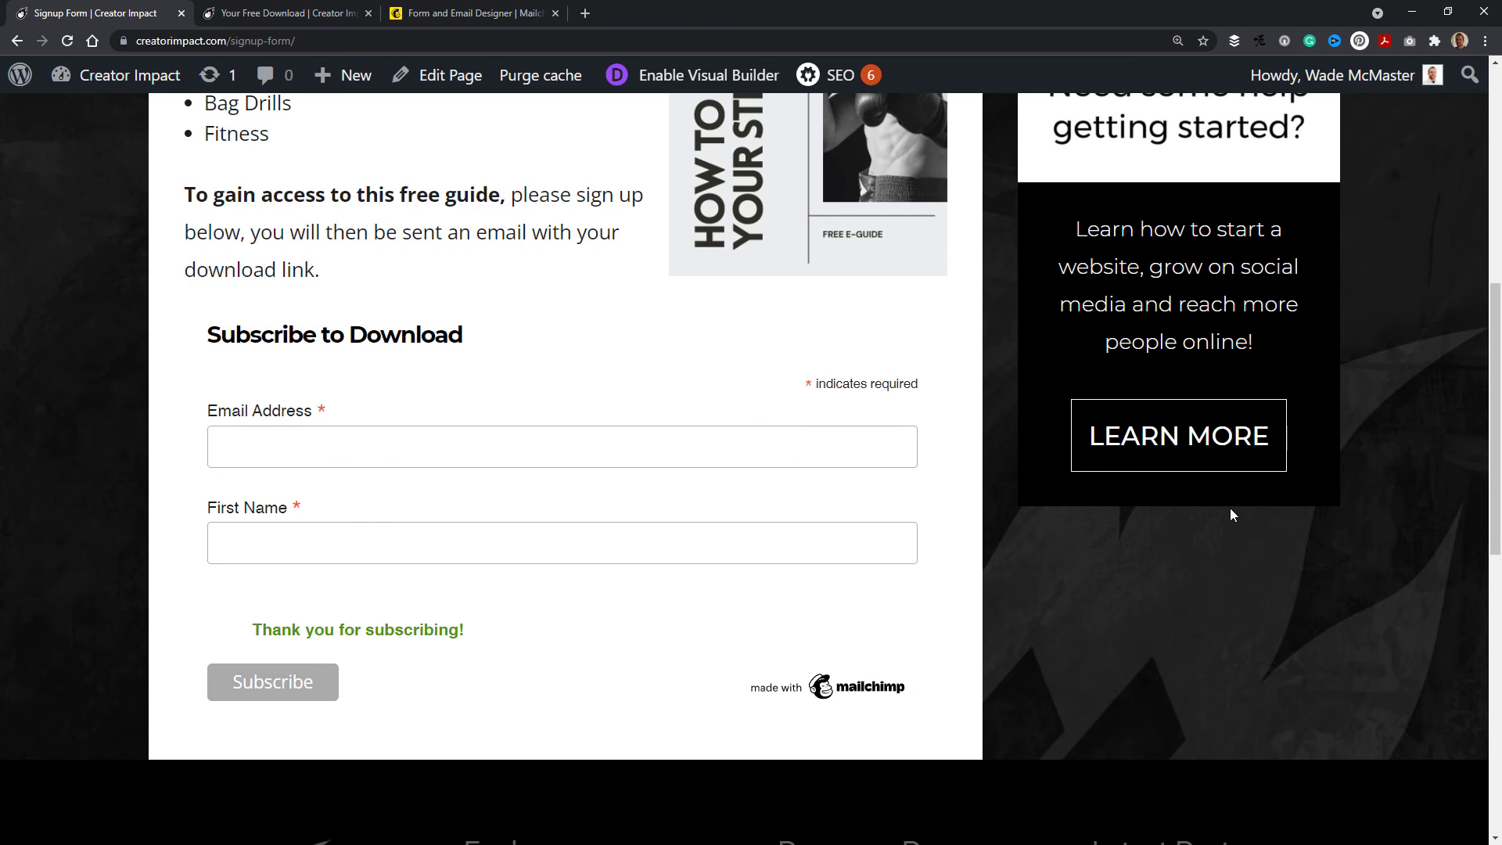
drag(257, 237, 321, 271)
click(266, 229)
drag(252, 235, 324, 268)
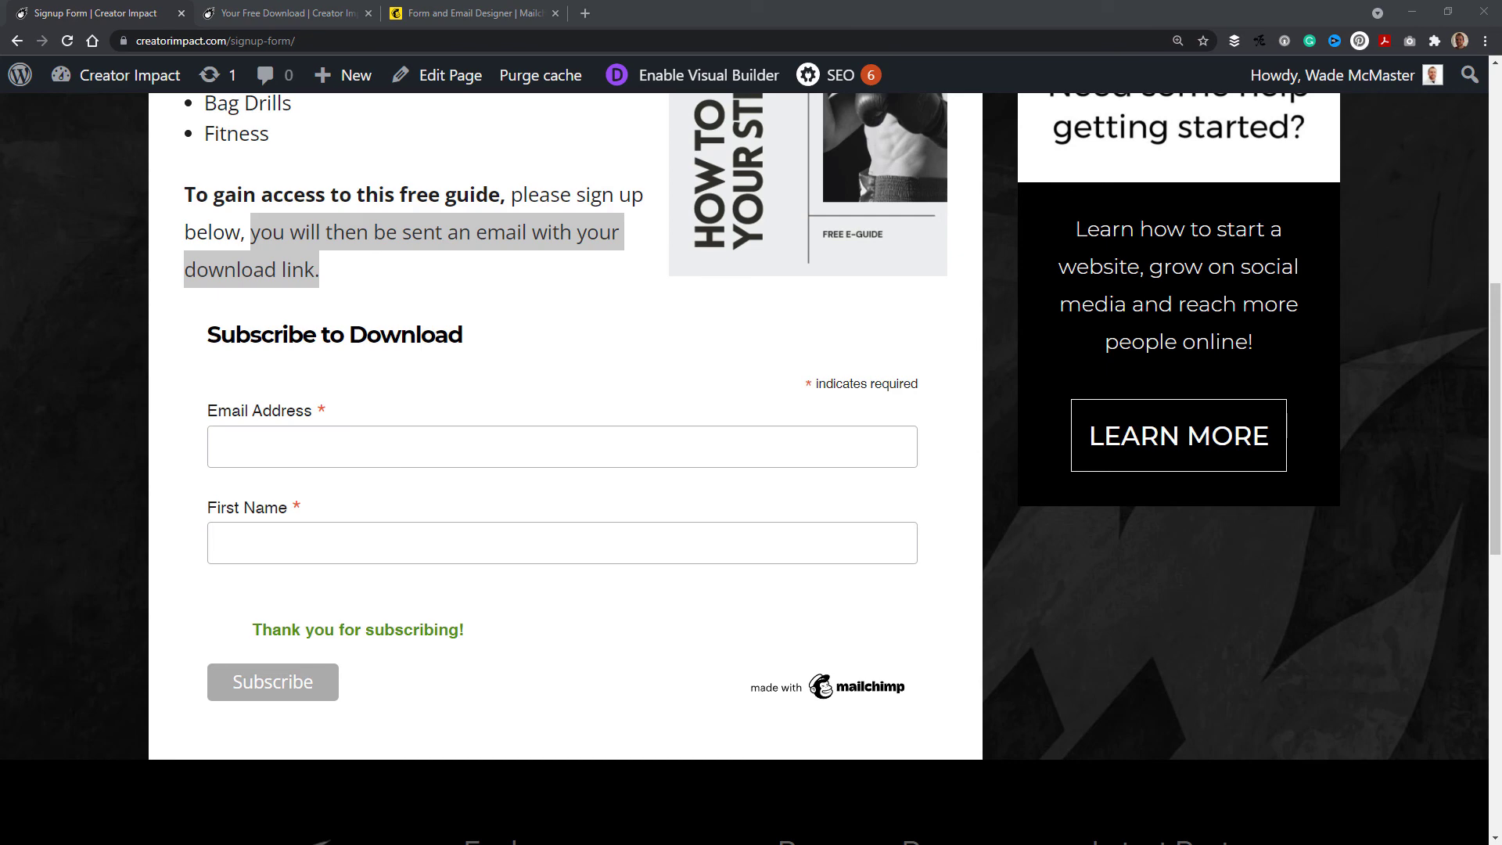
Step: Open the received welcome email and follow its E Guide download link
drag(0, 17, 639, 54)
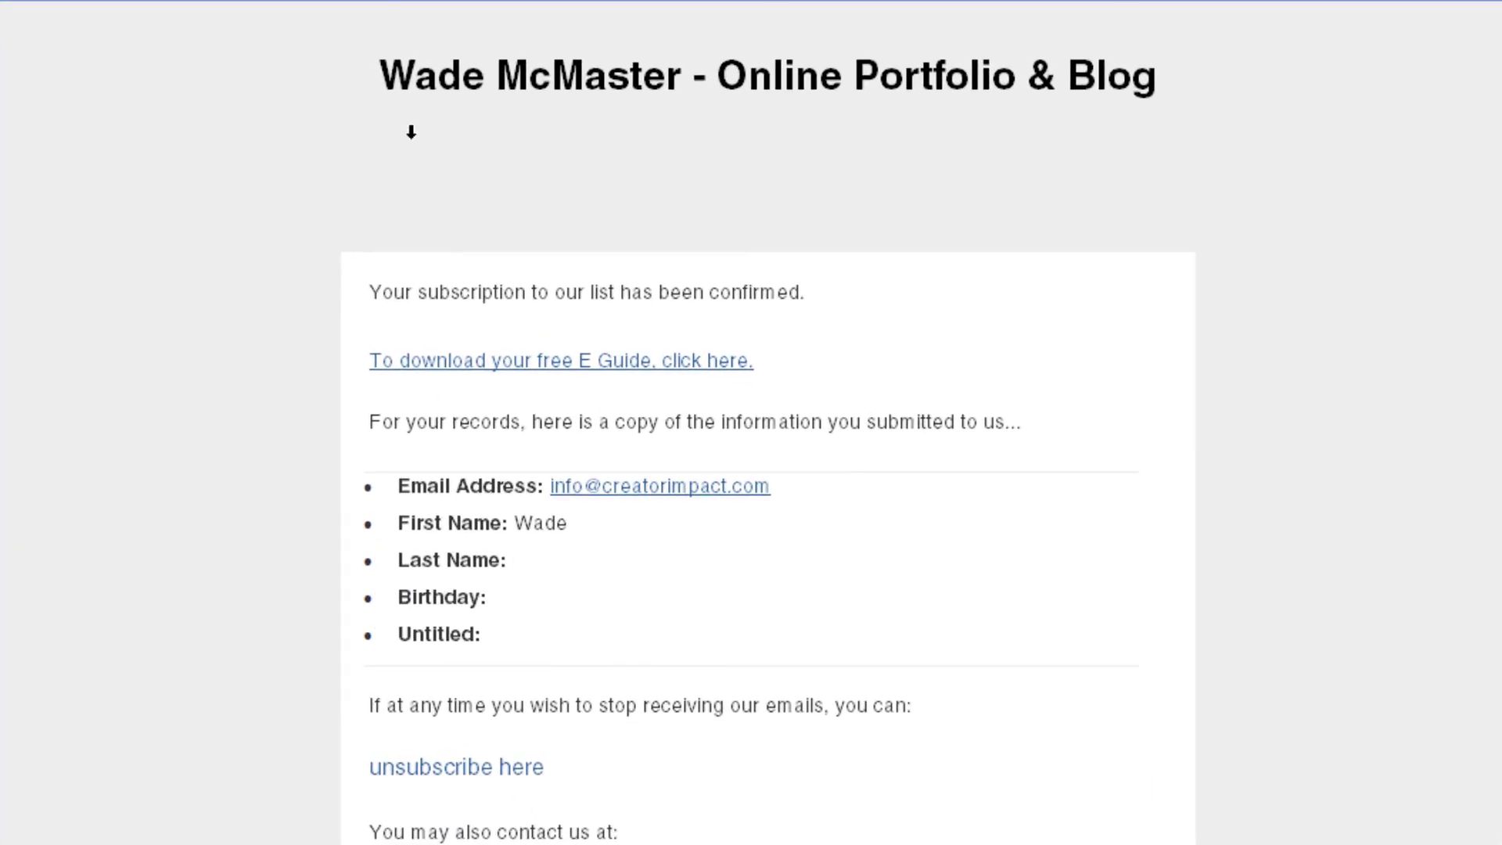
drag(469, 242, 917, 212)
scroll(941, 97, down, 2)
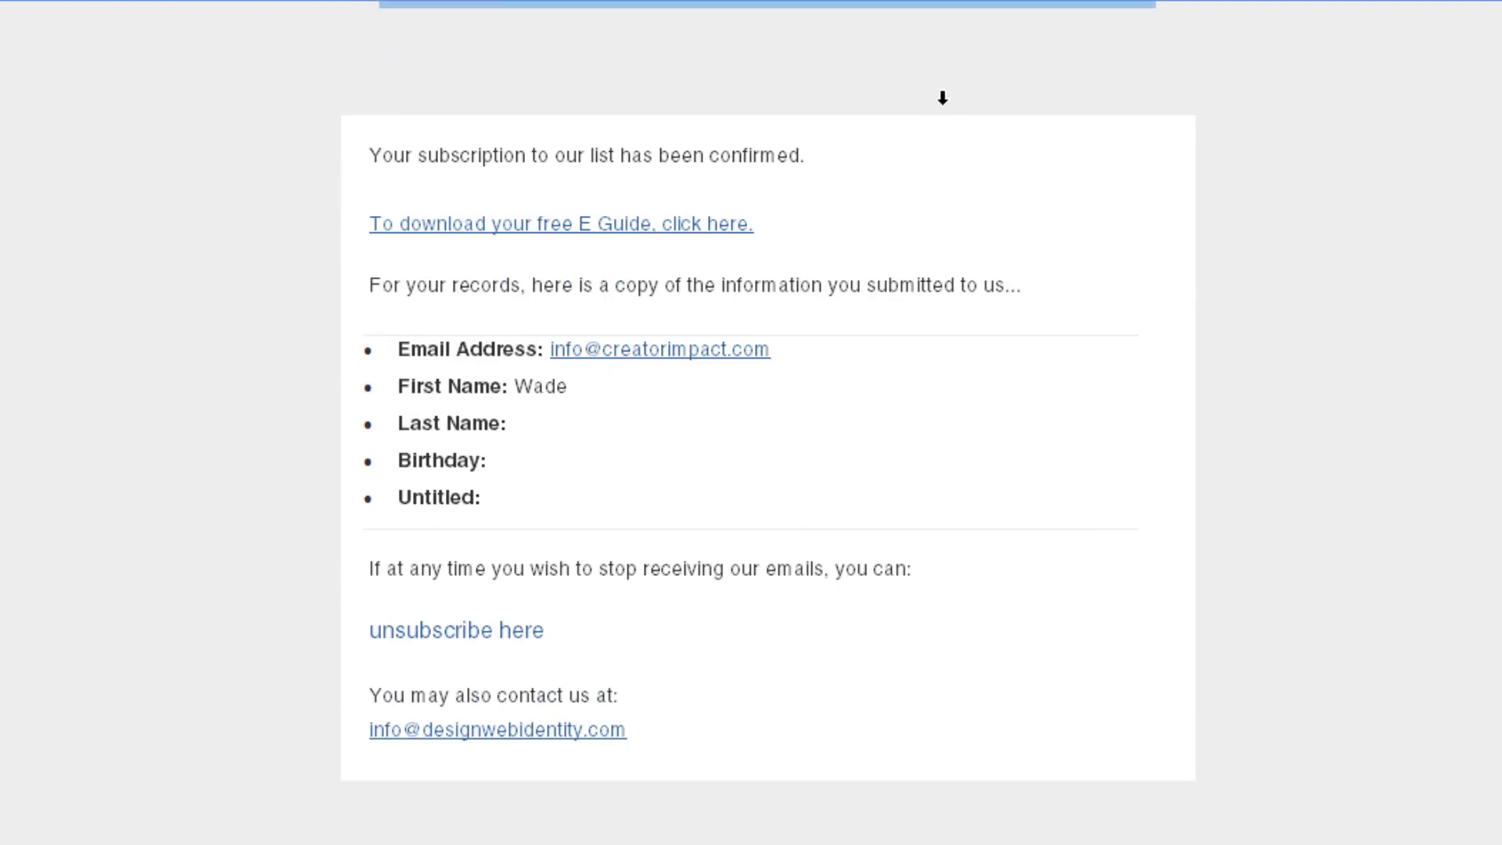
scroll(942, 97, up, 2)
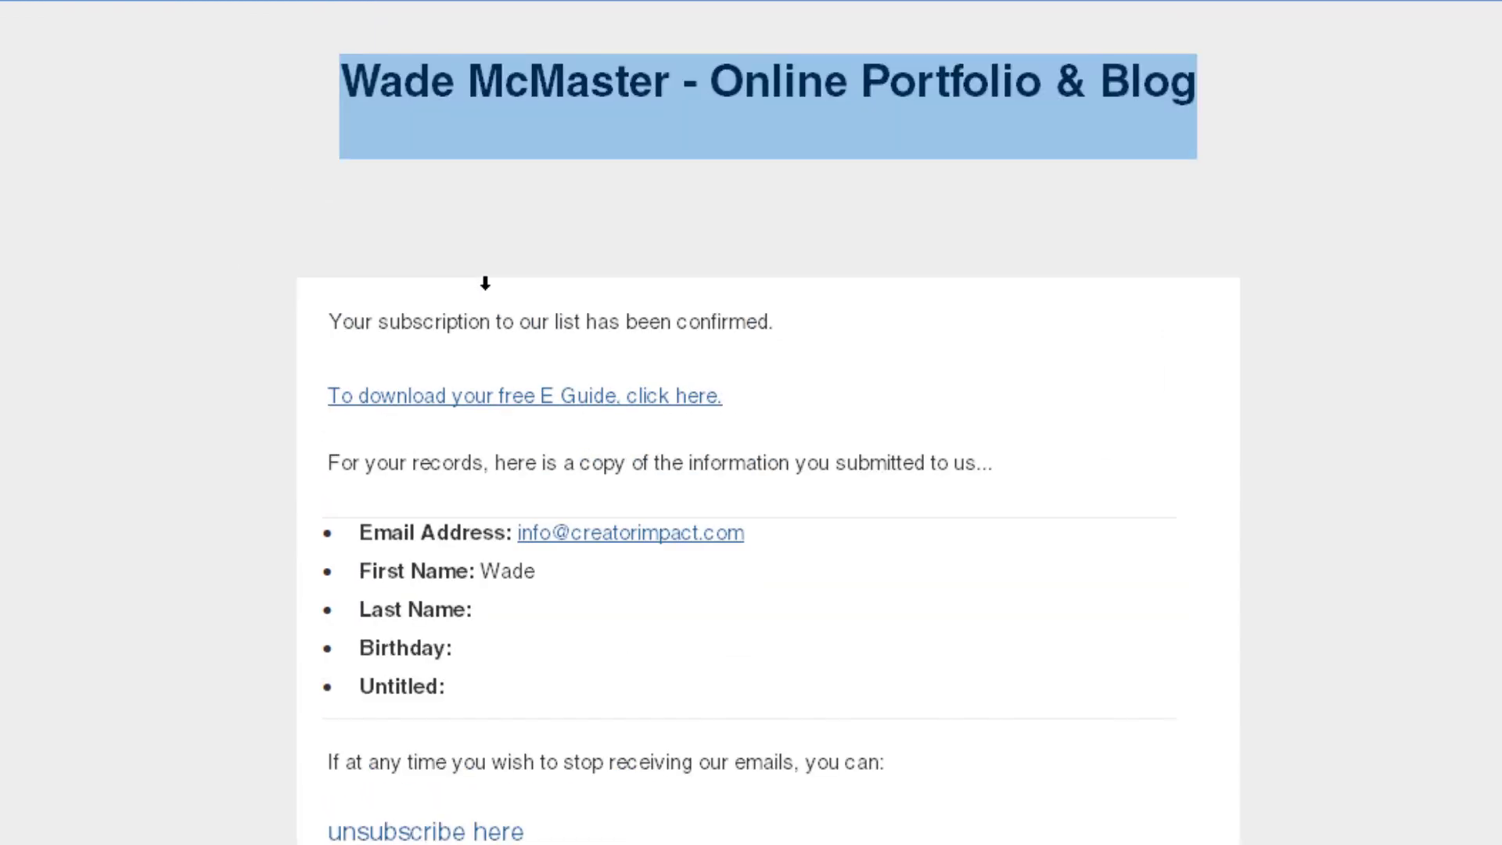
scroll(479, 240, down, 2)
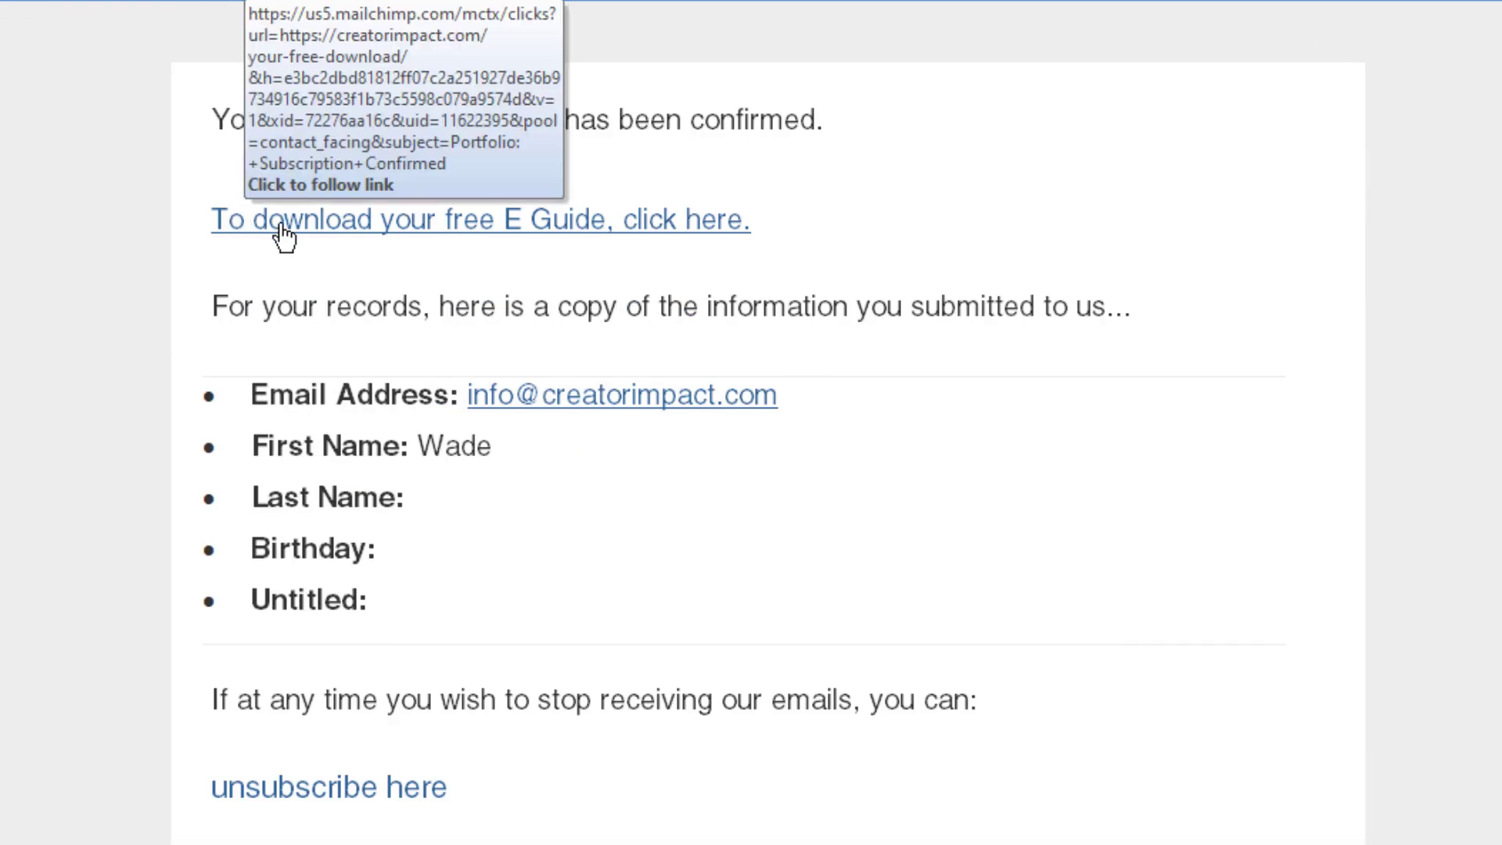
click(528, 229)
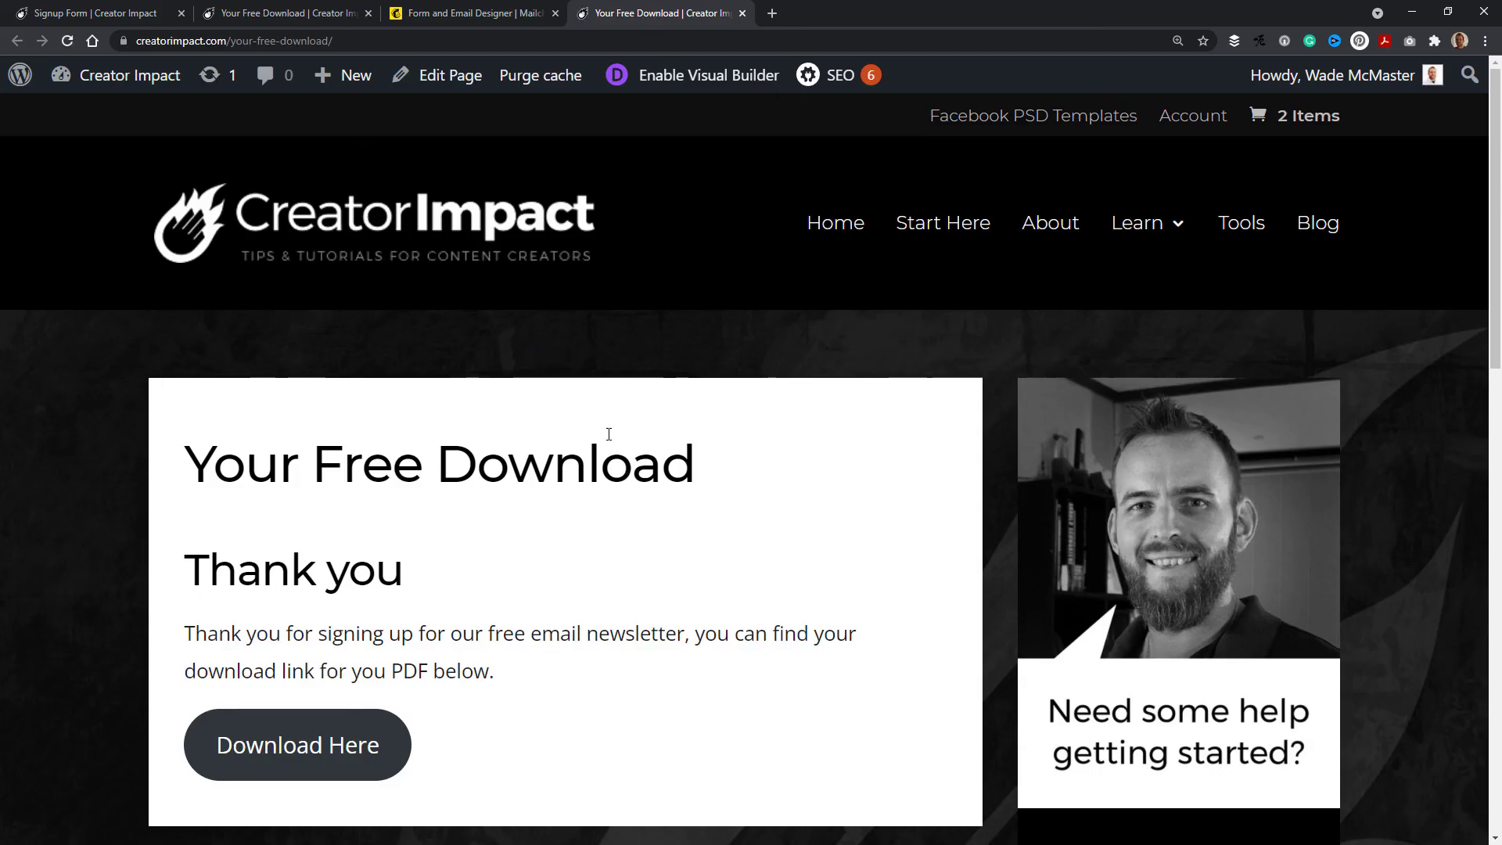
Step: Open the ebook PDF from the download page's Download Here button
scroll(609, 434, down, 2)
click(266, 596)
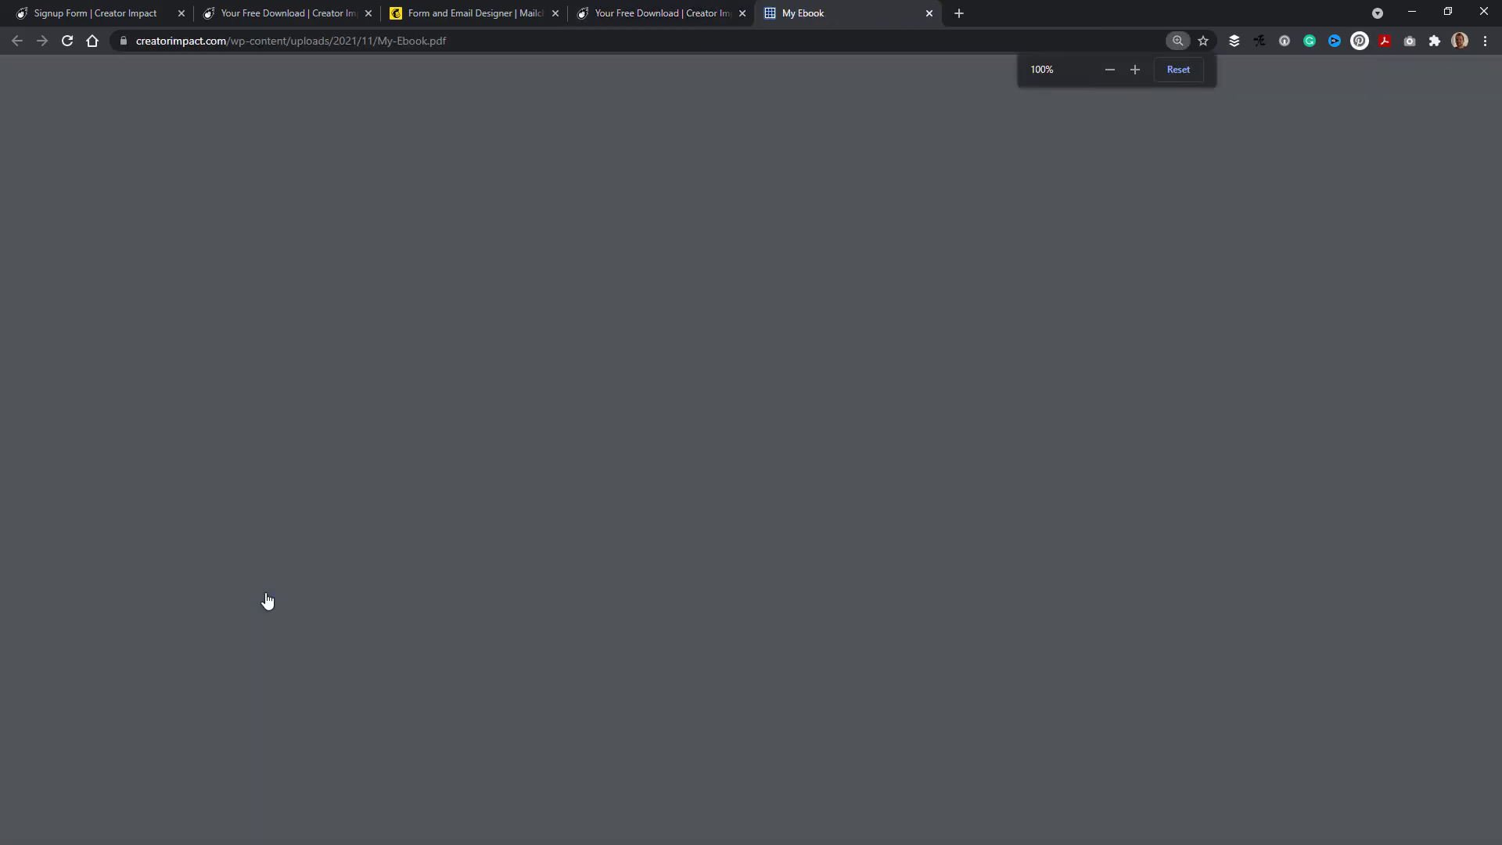